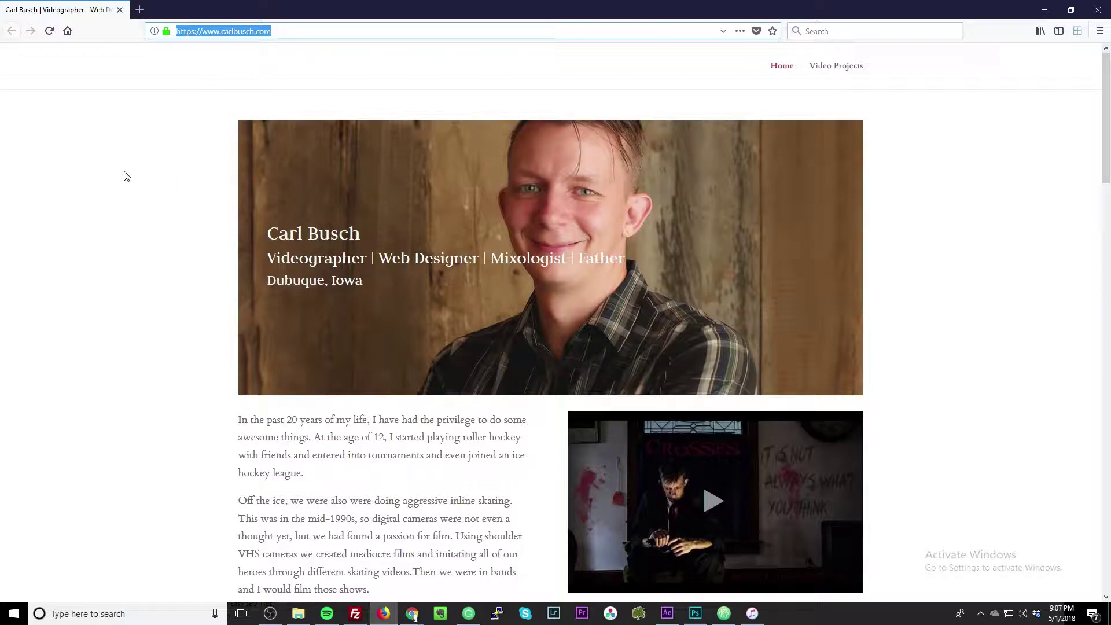
Scroll up and down through the carlbusch.com portfolio site in Firefox.
scroll(152, 189, down, 3)
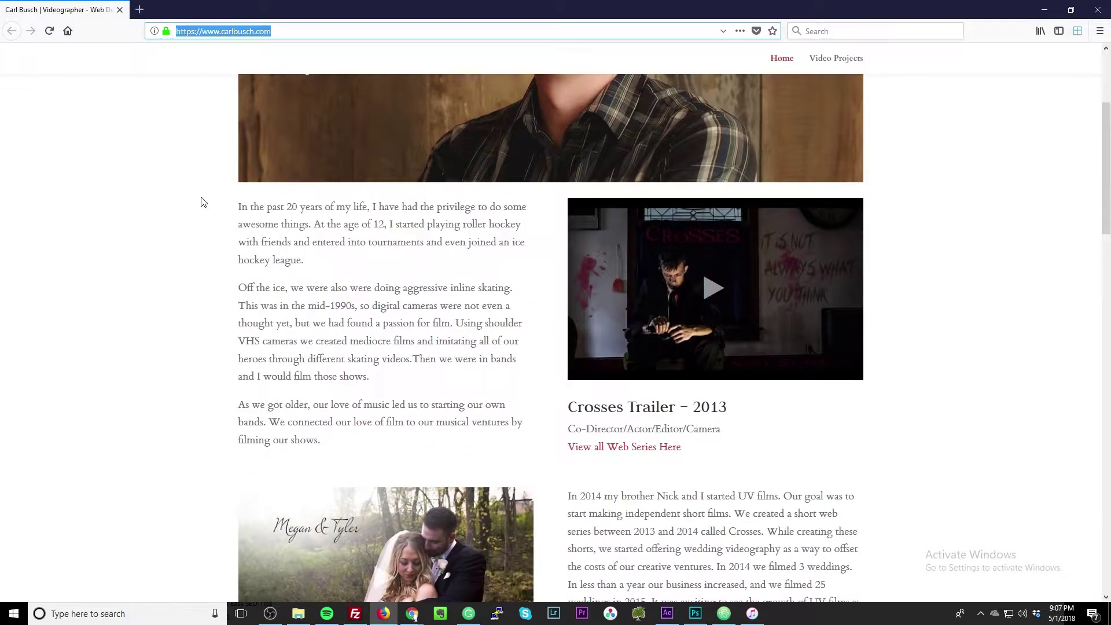
scroll(208, 191, up, 3)
scroll(220, 195, down, 15)
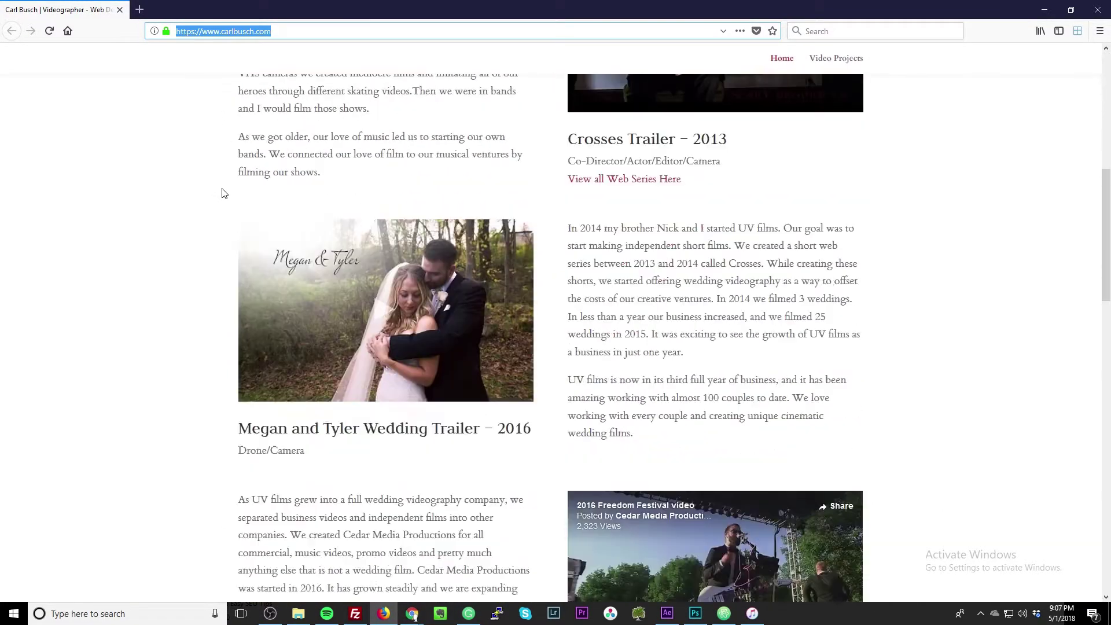
scroll(223, 199, down, 9)
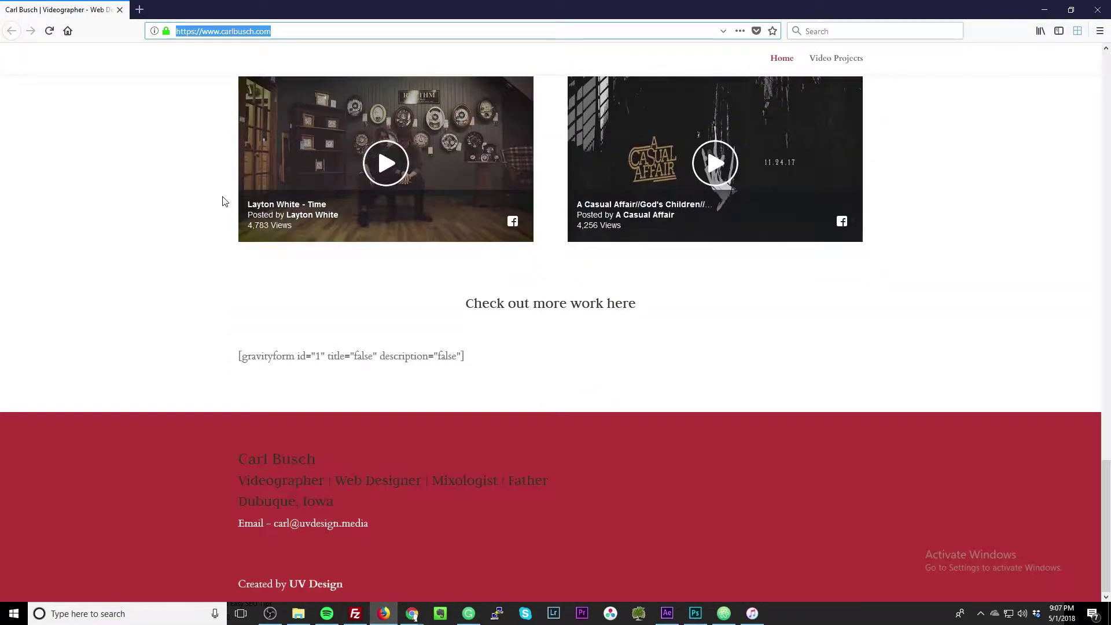
scroll(227, 203, up, 14)
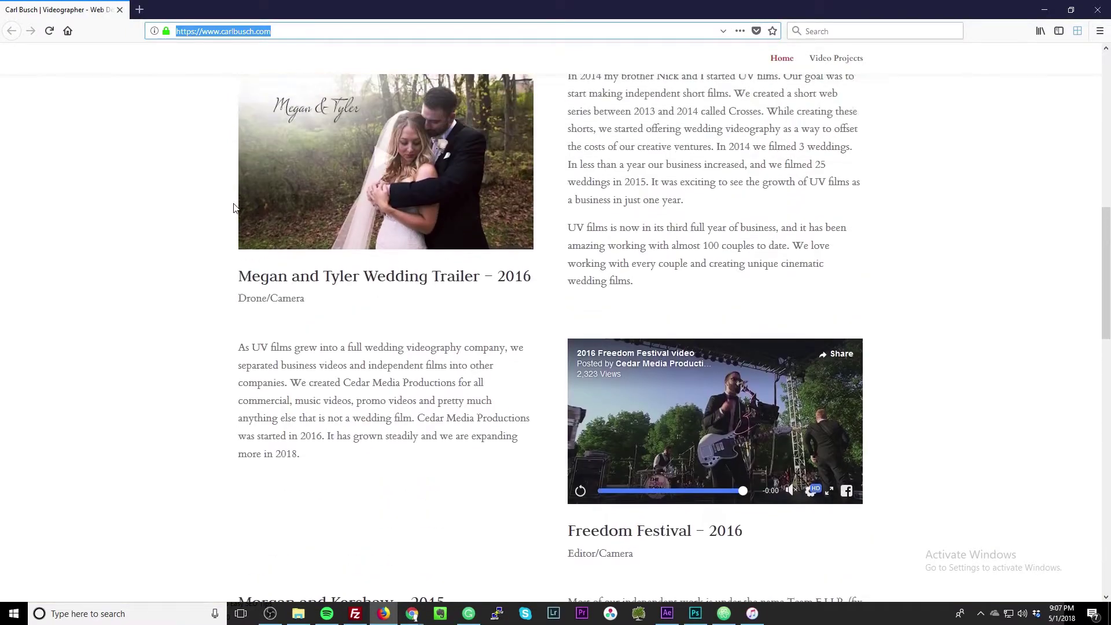
scroll(234, 209, up, 5)
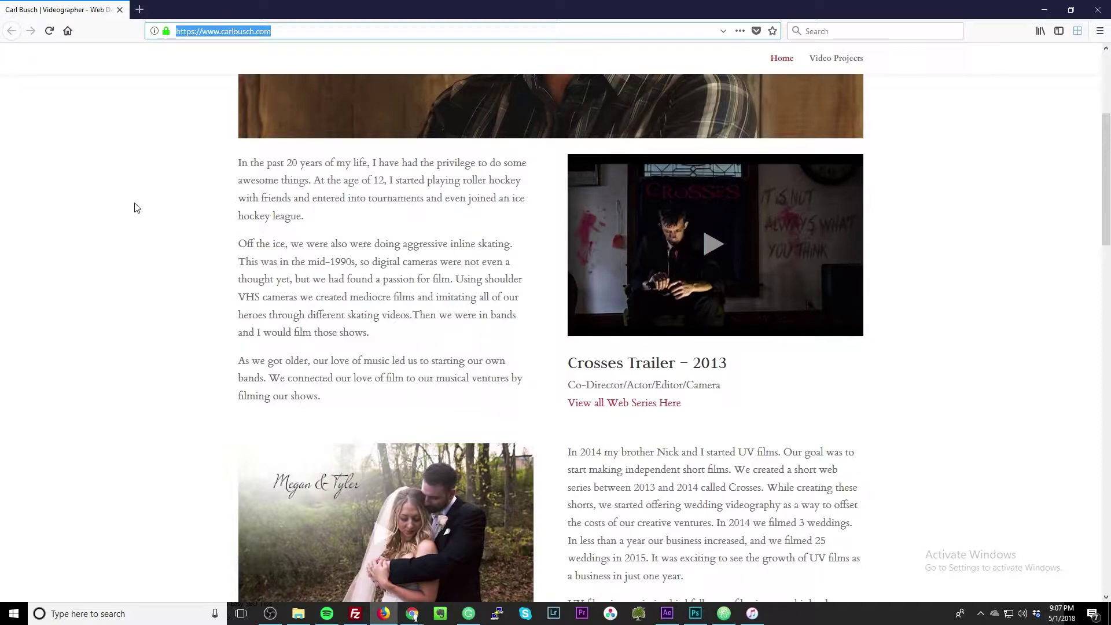
scroll(218, 240, up, 5)
scroll(220, 241, down, 10)
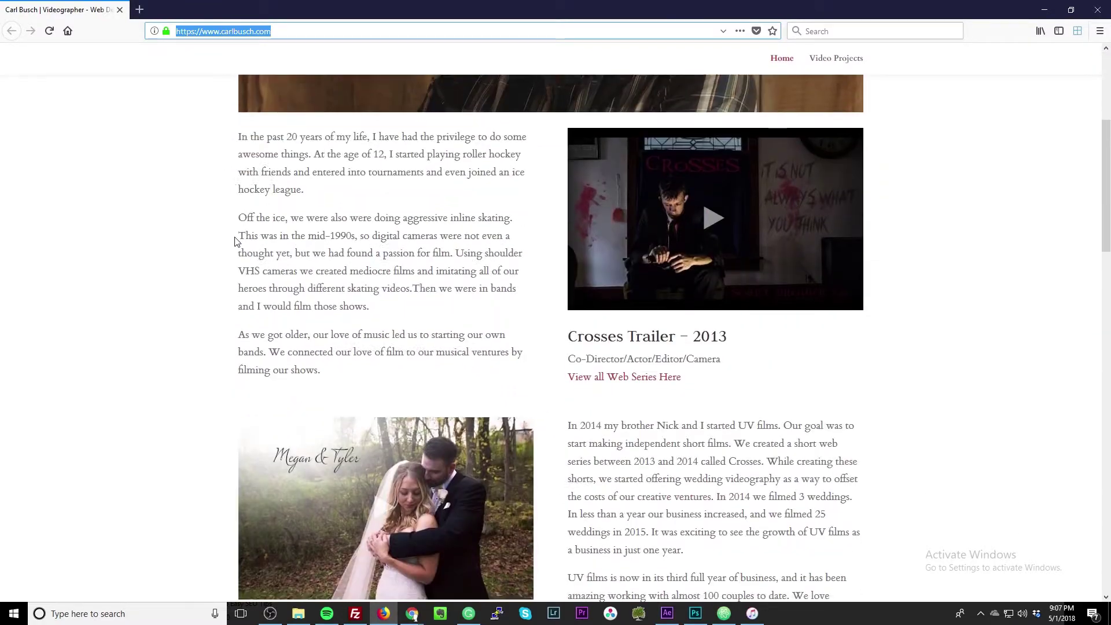
scroll(236, 242, down, 3)
scroll(235, 241, down, 4)
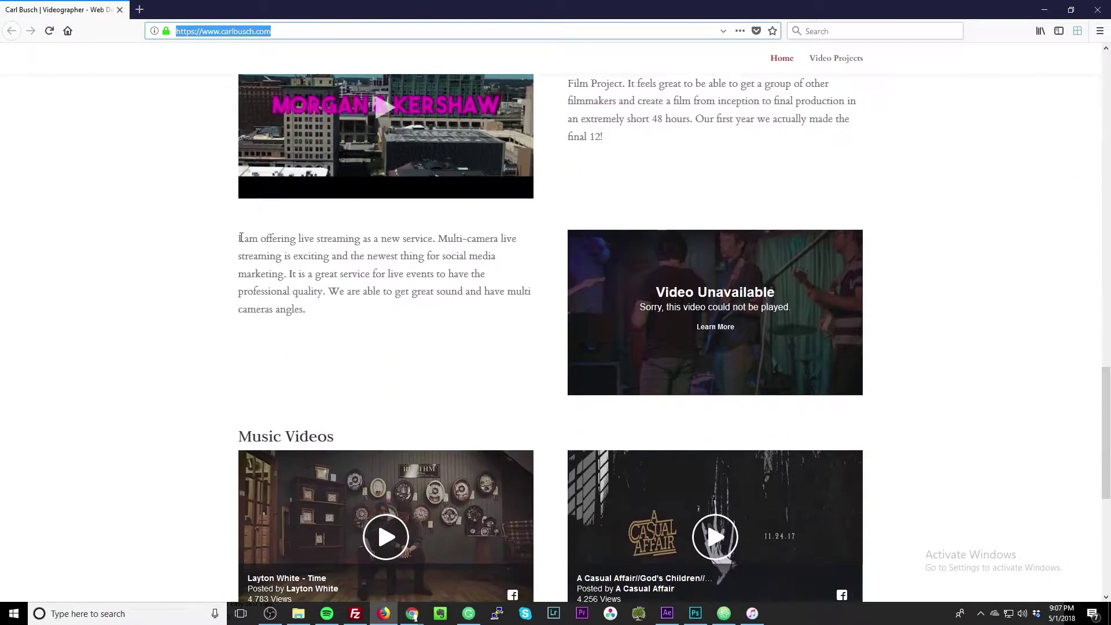
scroll(241, 241, up, 11)
scroll(244, 242, up, 8)
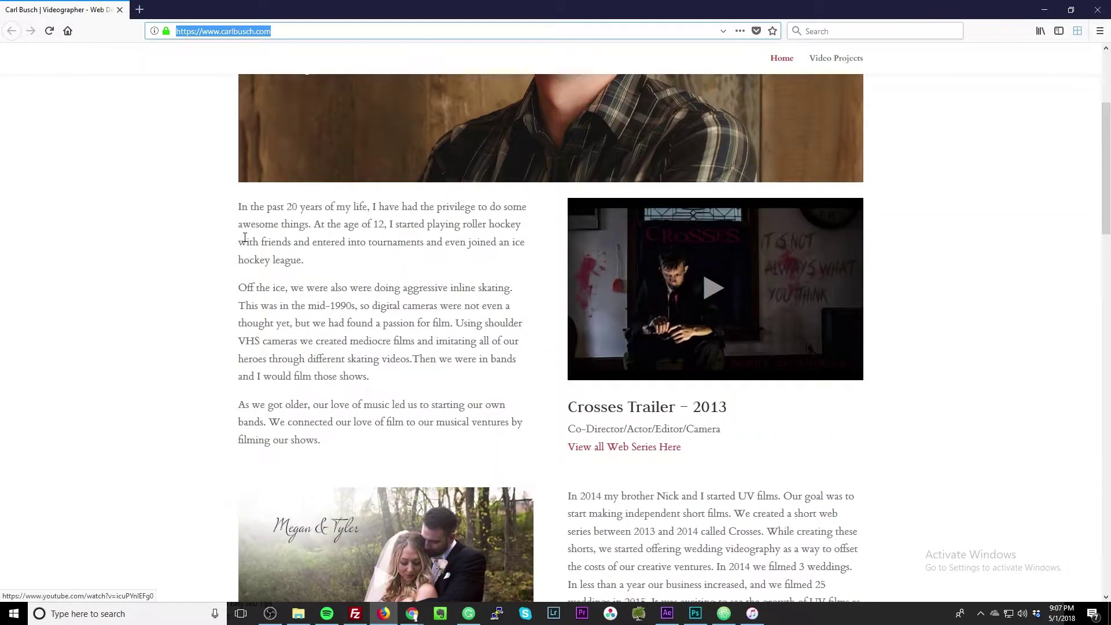
scroll(245, 242, down, 5)
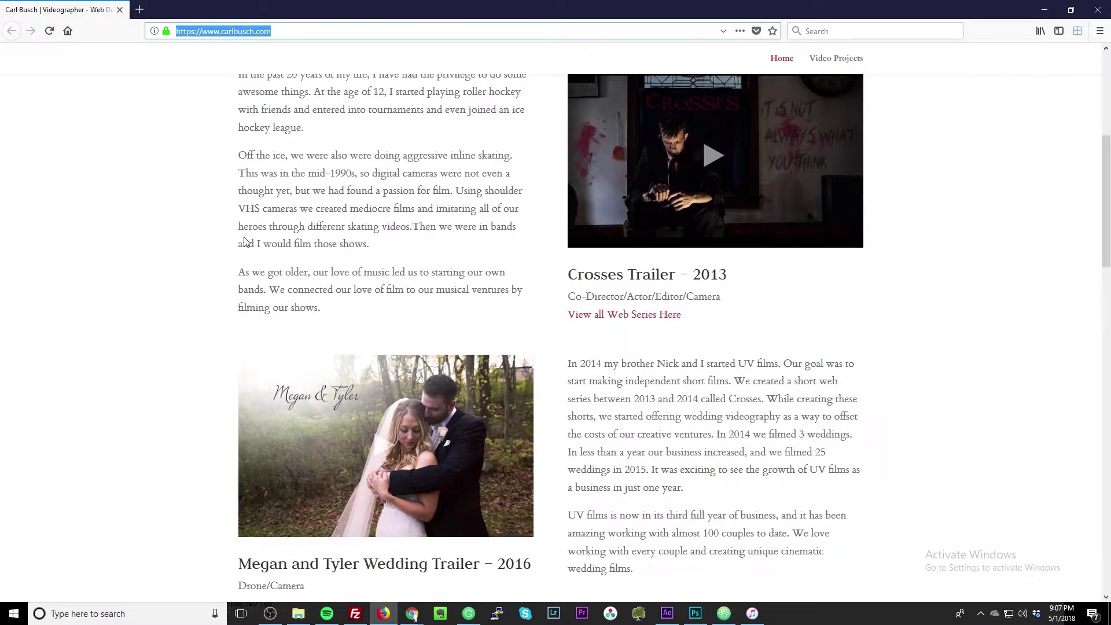
scroll(245, 242, down, 7)
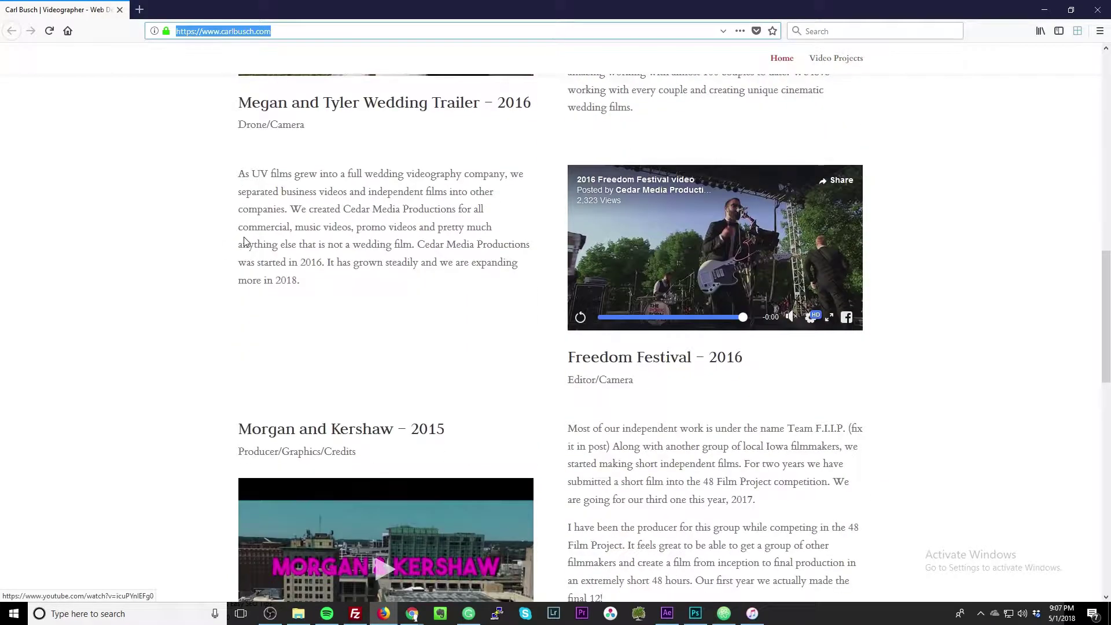
scroll(244, 241, down, 2)
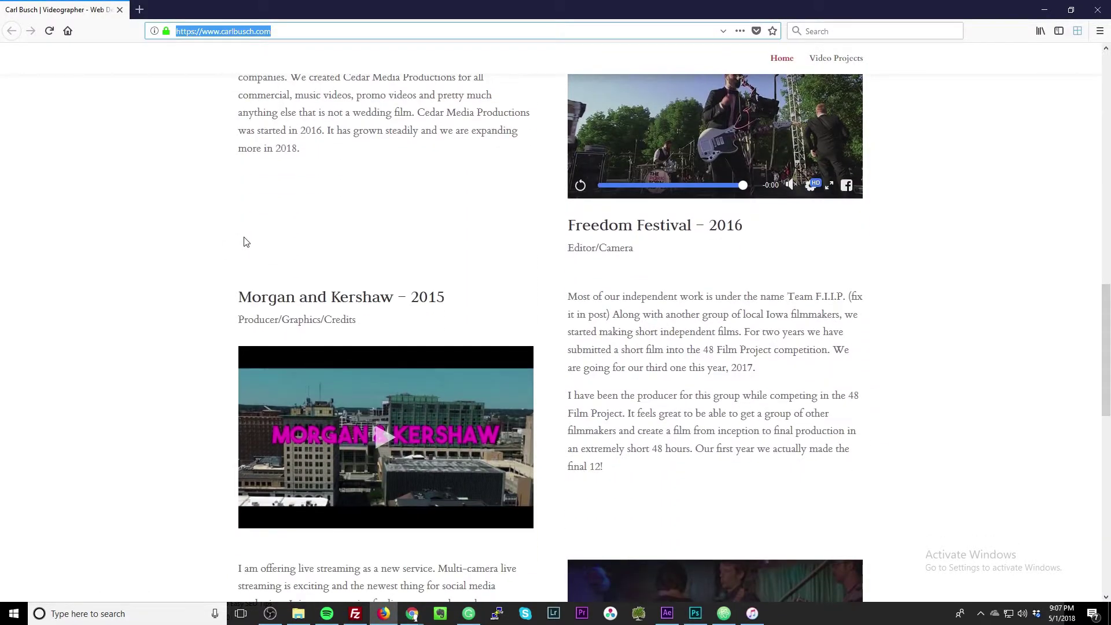
scroll(244, 241, up, 14)
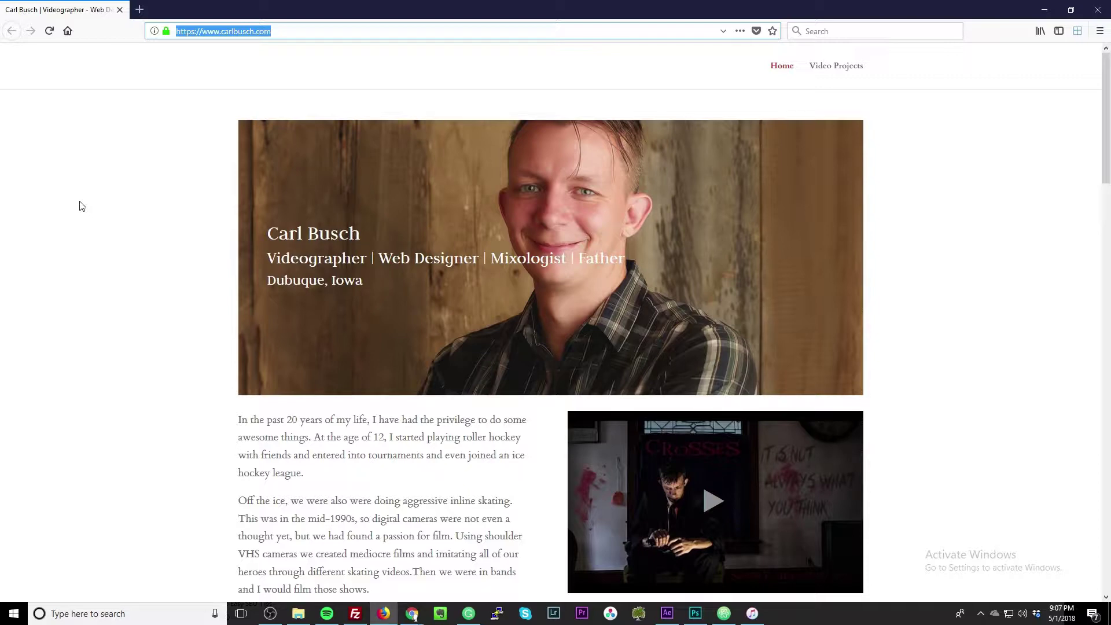
scroll(300, 407, down, 4)
scroll(300, 407, down, 10)
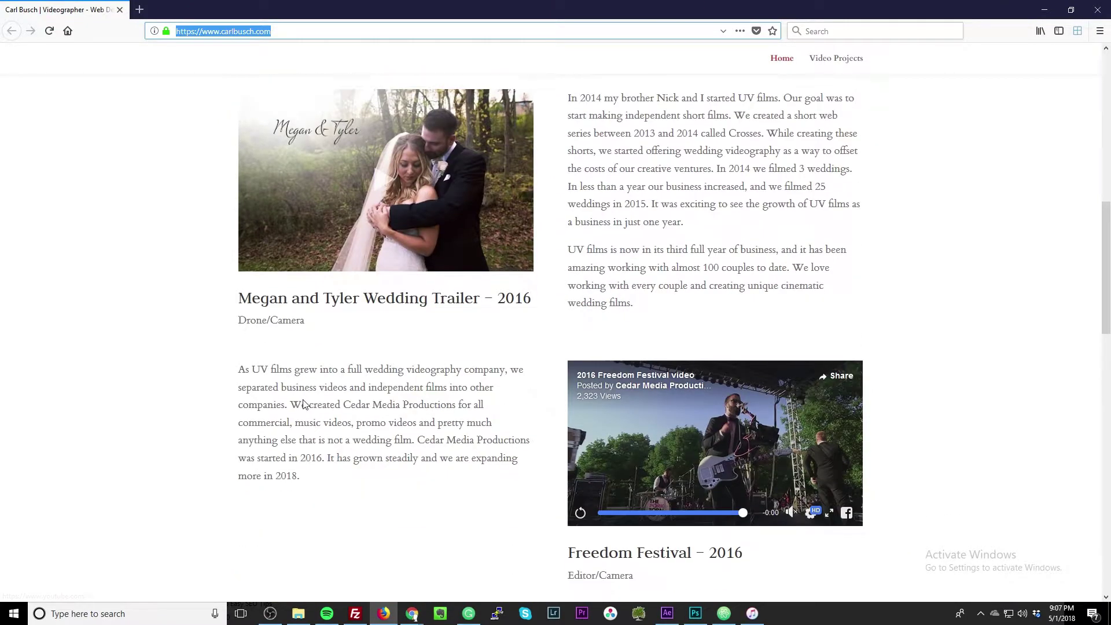
scroll(305, 404, down, 3)
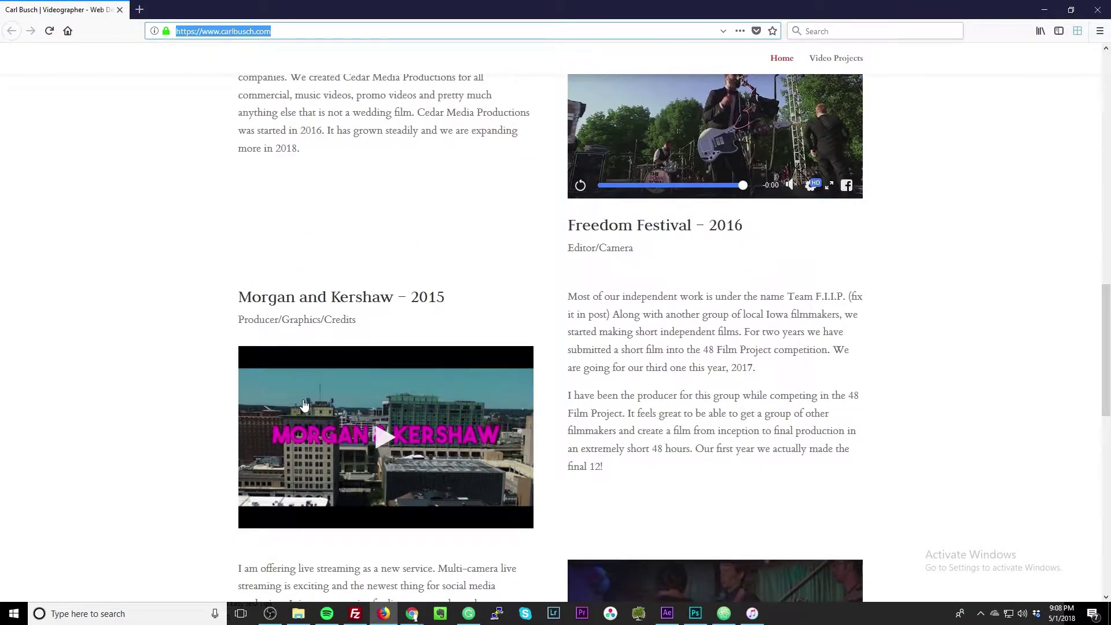
scroll(305, 404, down, 8)
scroll(305, 404, up, 5)
scroll(305, 405, up, 2)
scroll(446, 431, up, 4)
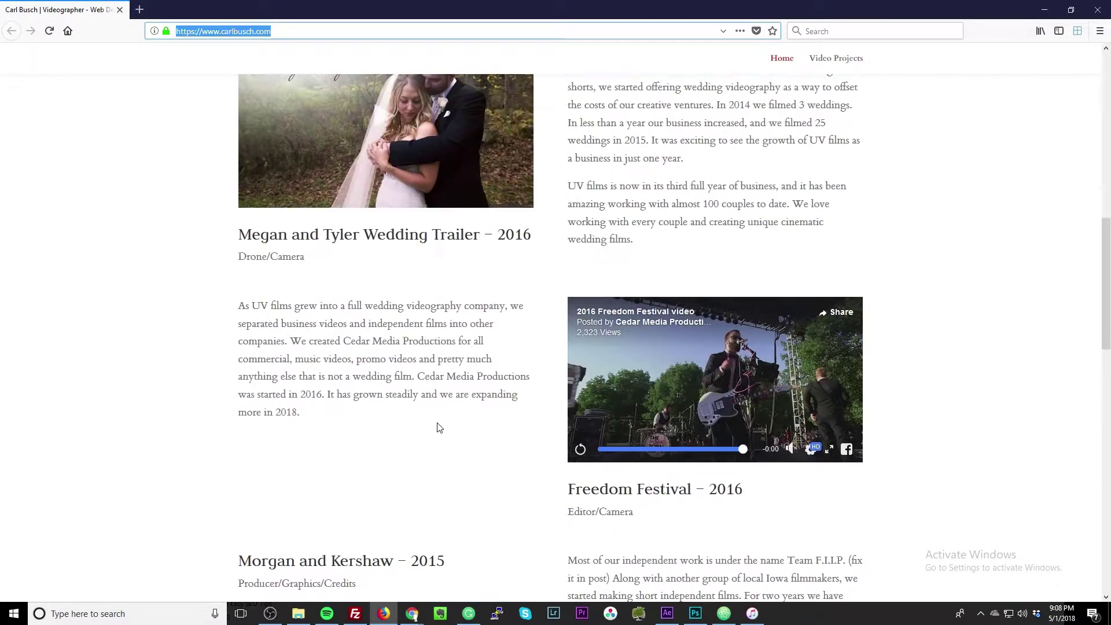
scroll(439, 429, up, 4)
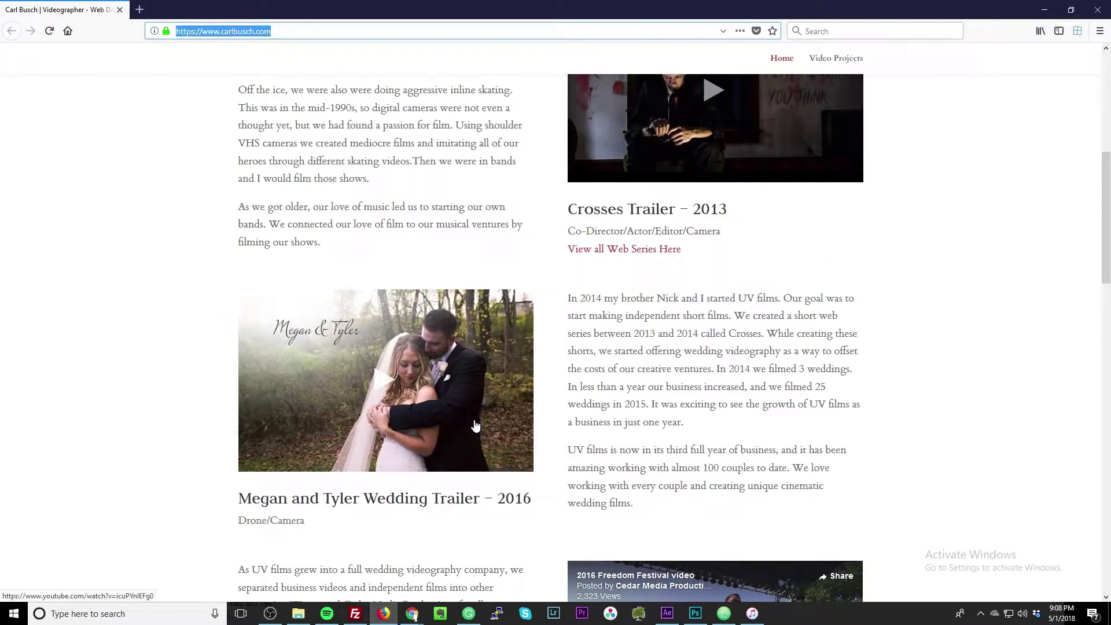
scroll(568, 420, up, 6)
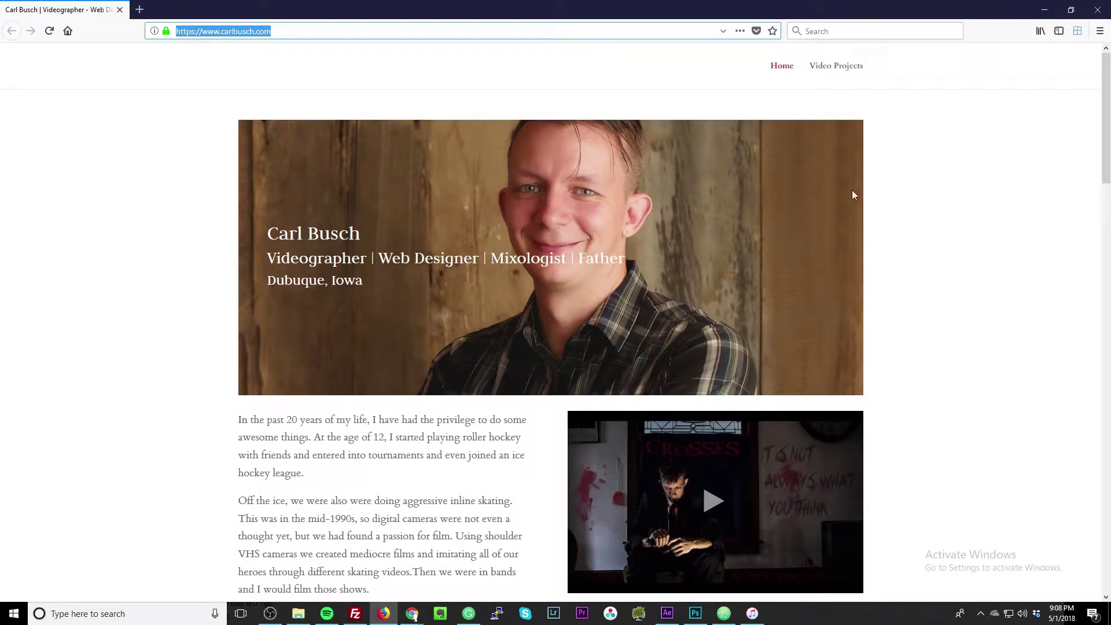
scroll(743, 428, down, 10)
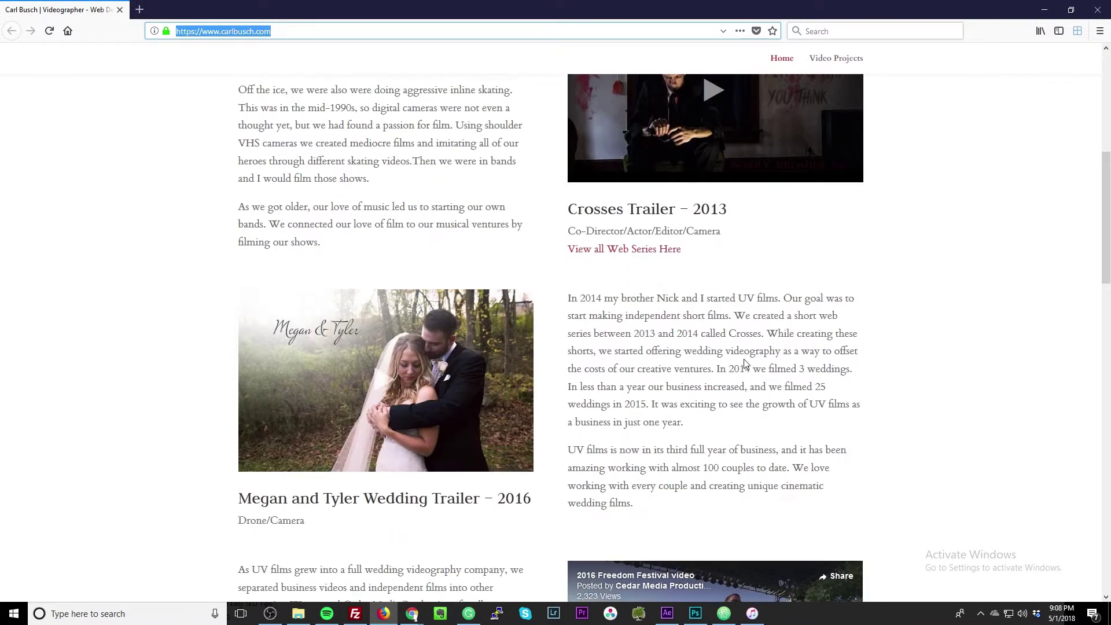
scroll(742, 424, down, 12)
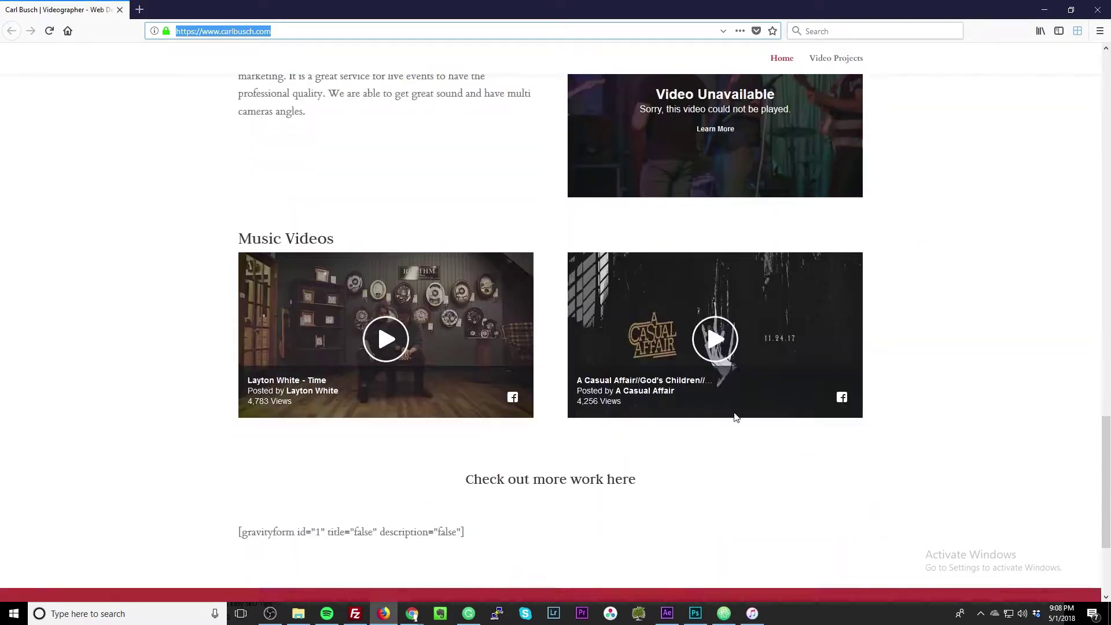
scroll(734, 412, up, 4)
scroll(734, 412, up, 18)
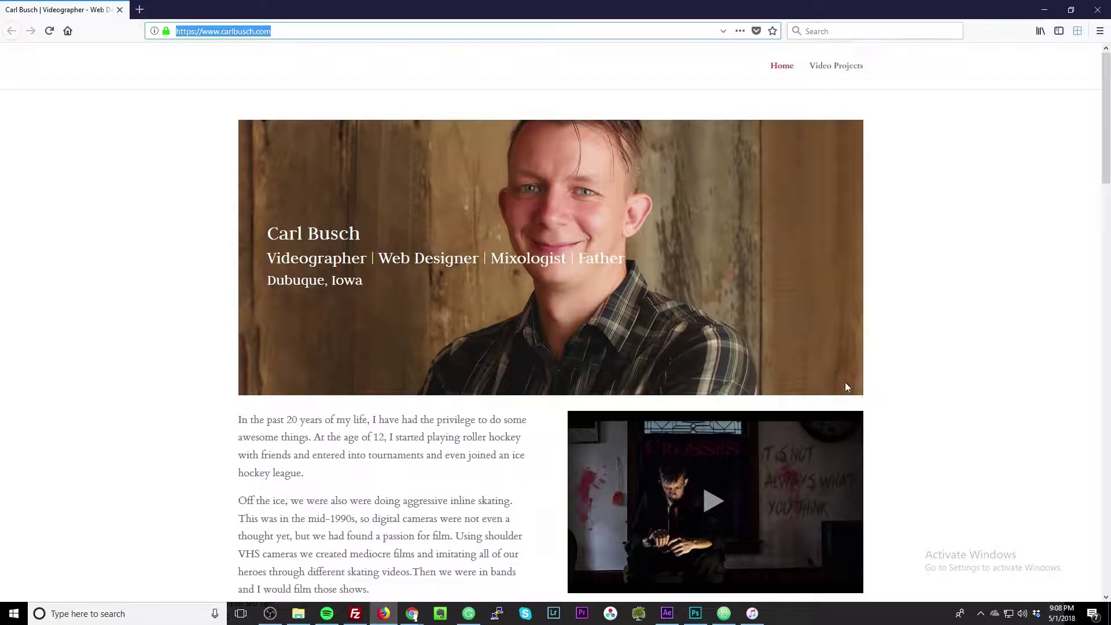
Bring up the GTmetrix report and highlight the 26.9s fully loaded time and 36.9MB page size.
click(1041, 10)
click(184, 6)
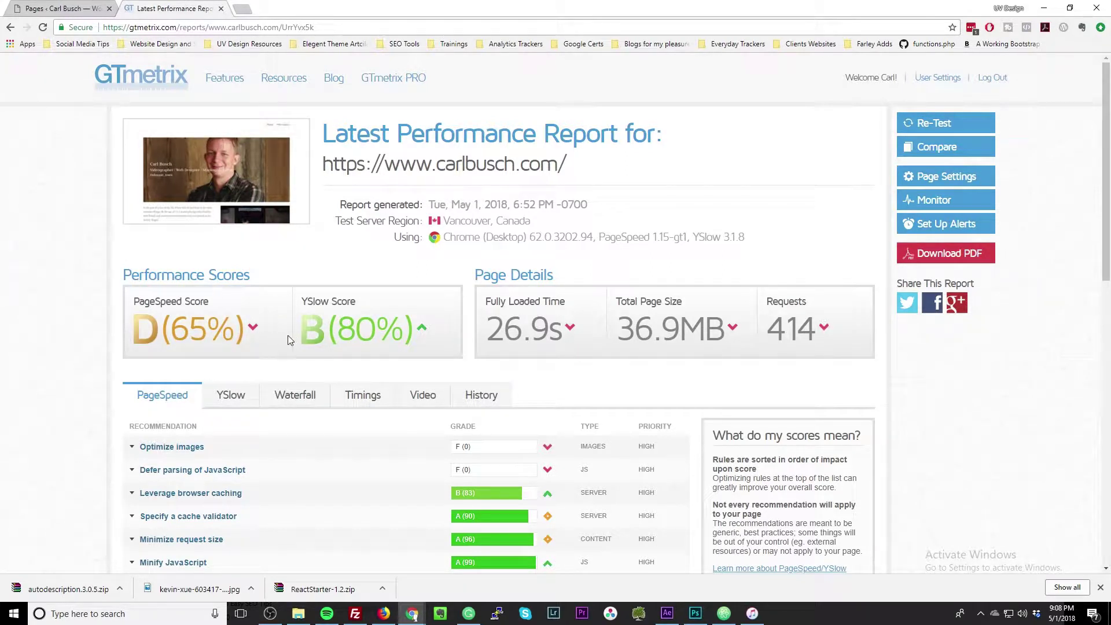
drag(487, 332, 718, 331)
mouse_move(568, 336)
mouse_down()
mouse_move(521, 272)
mouse_move(501, 333)
mouse_move(549, 333)
mouse_up()
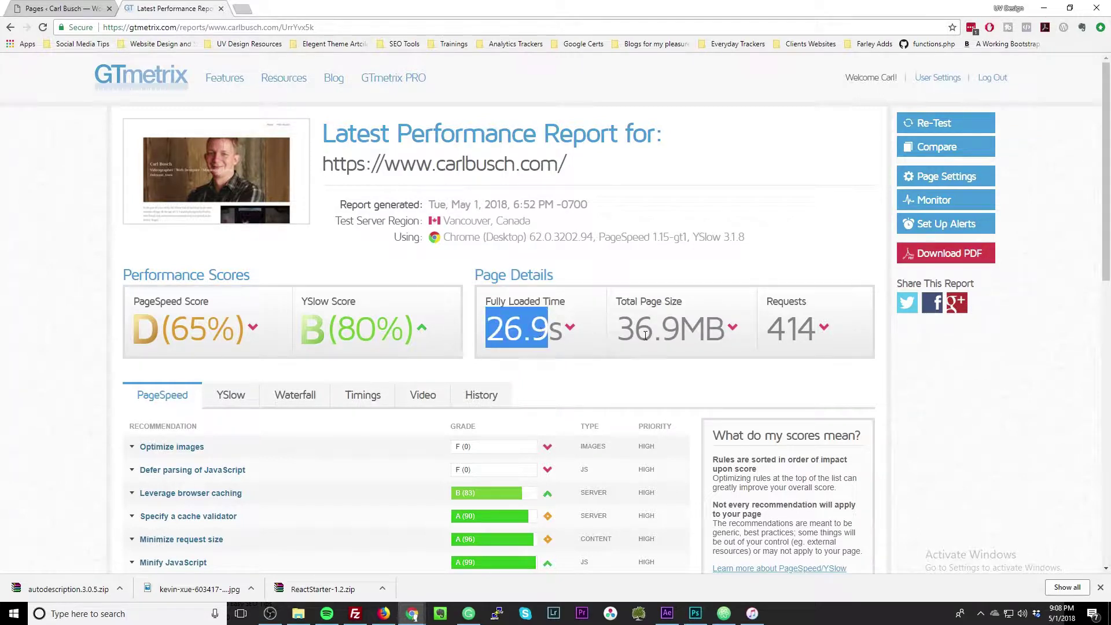
drag(623, 336, 702, 341)
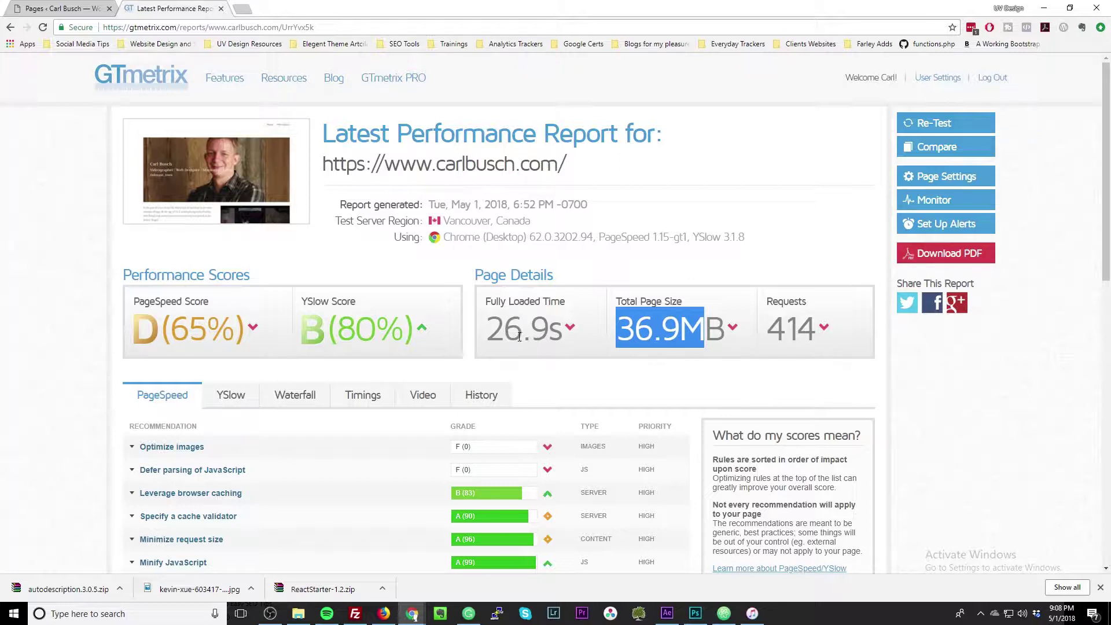
drag(487, 337, 564, 338)
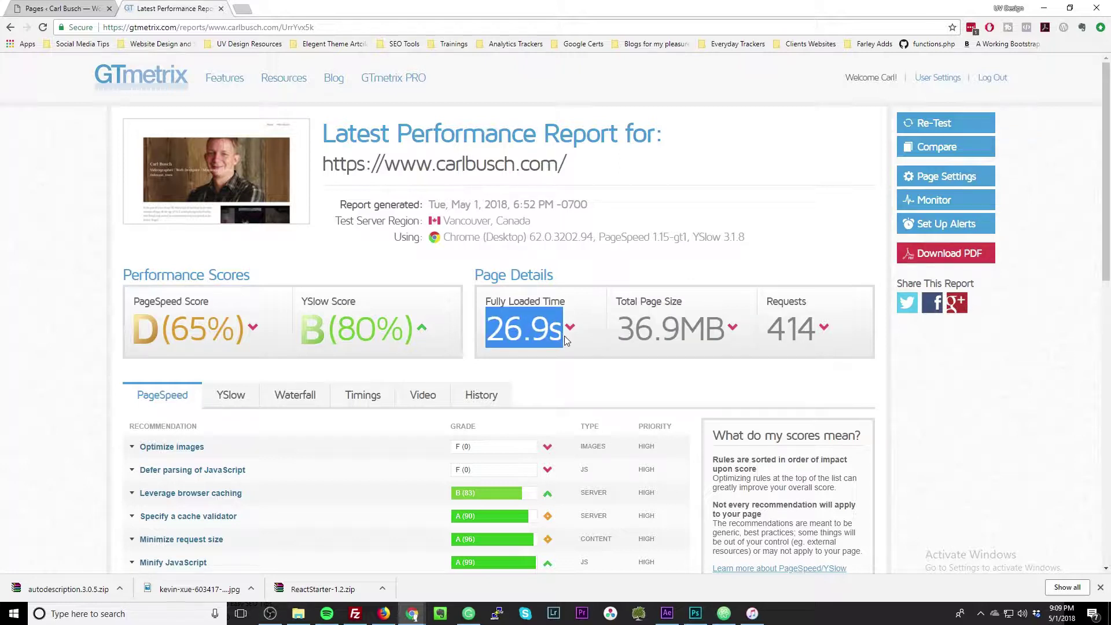
click(383, 614)
Scroll the carlbusch.com homepage to review its header photo and bio.
scroll(603, 375, down, 1)
scroll(603, 375, down, 10)
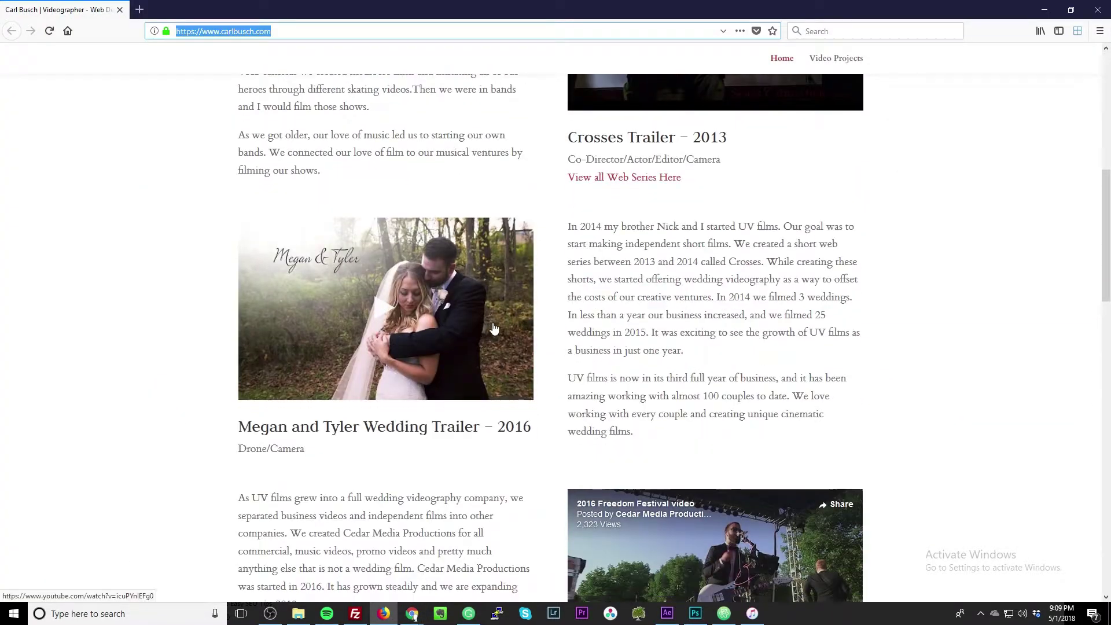
scroll(496, 323, up, 1)
scroll(497, 323, up, 10)
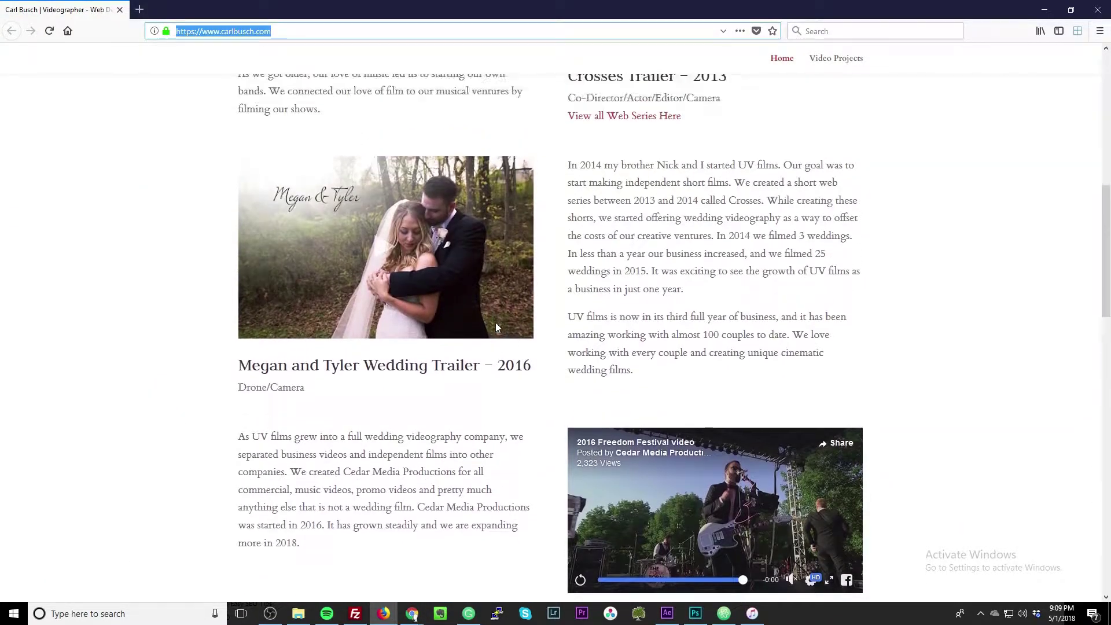
scroll(494, 327, down, 7)
scroll(495, 331, down, 5)
scroll(495, 332, up, 5)
scroll(456, 360, down, 10)
scroll(456, 360, down, 7)
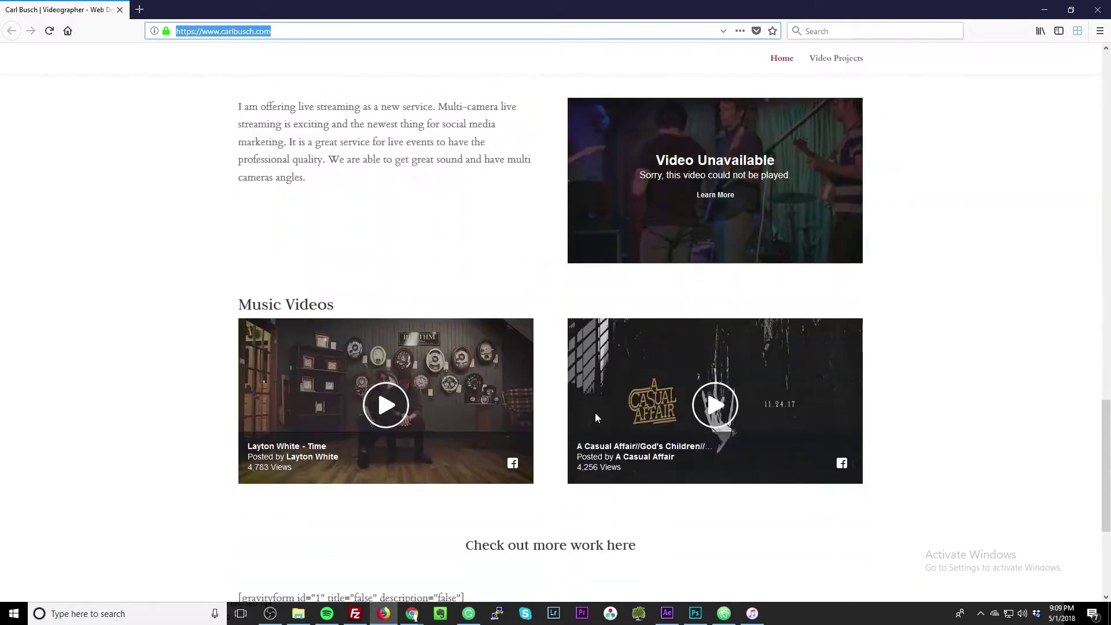
scroll(612, 404, up, 15)
scroll(613, 408, up, 8)
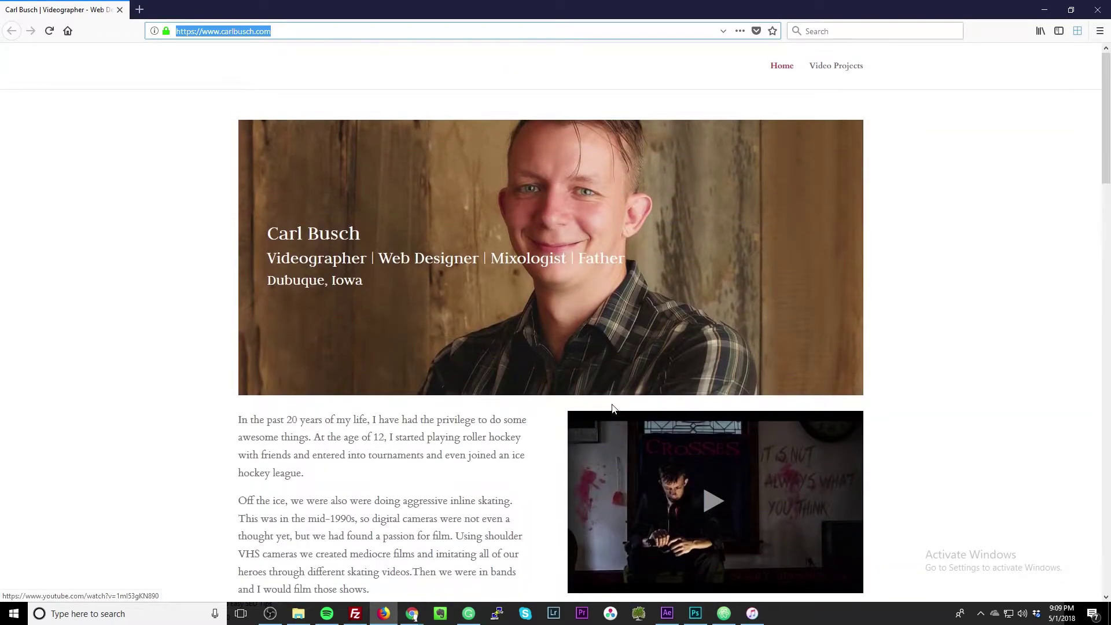
scroll(614, 408, down, 4)
scroll(615, 408, up, 2)
scroll(612, 408, up, 3)
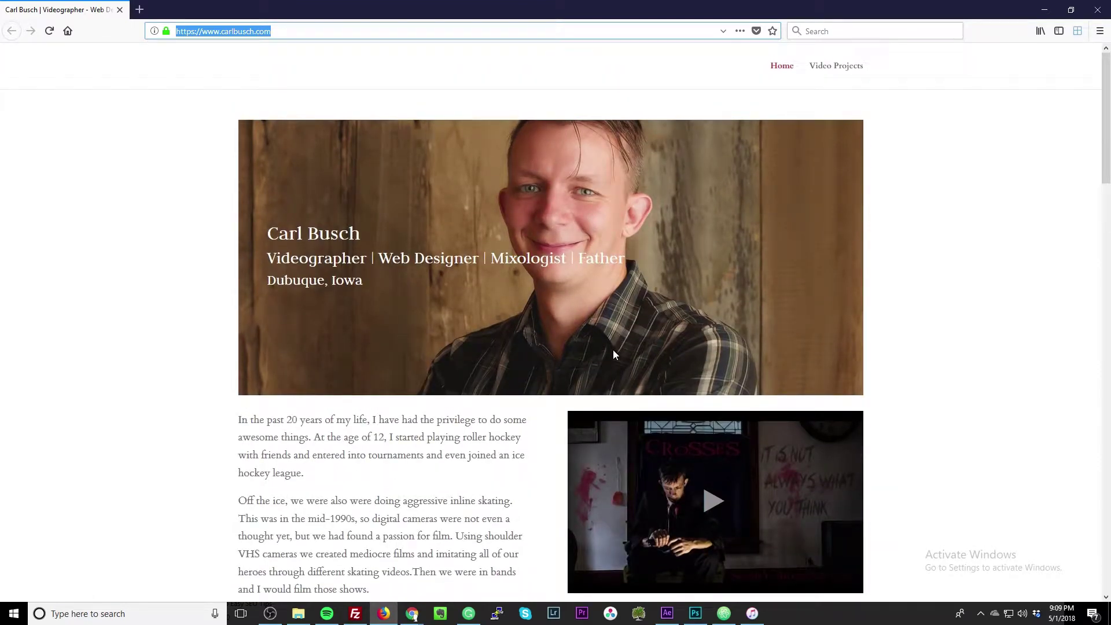
Return to the GTmetrix report and show its YSlow recommendations, led by Make fewer HTTP requests.
click(1047, 13)
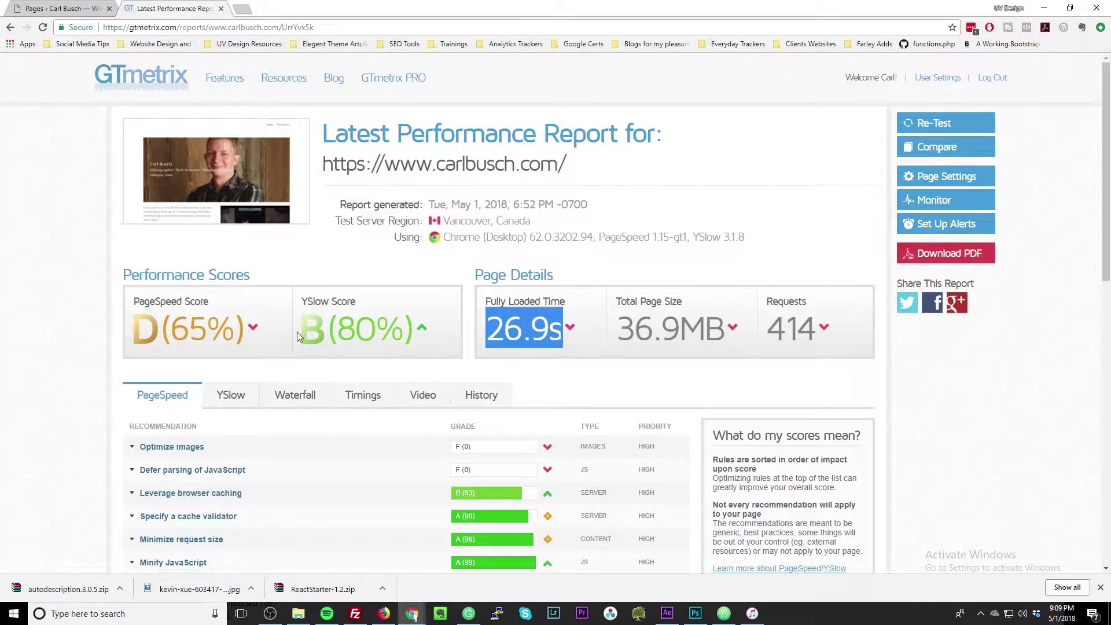
scroll(278, 328, down, 1)
click(231, 351)
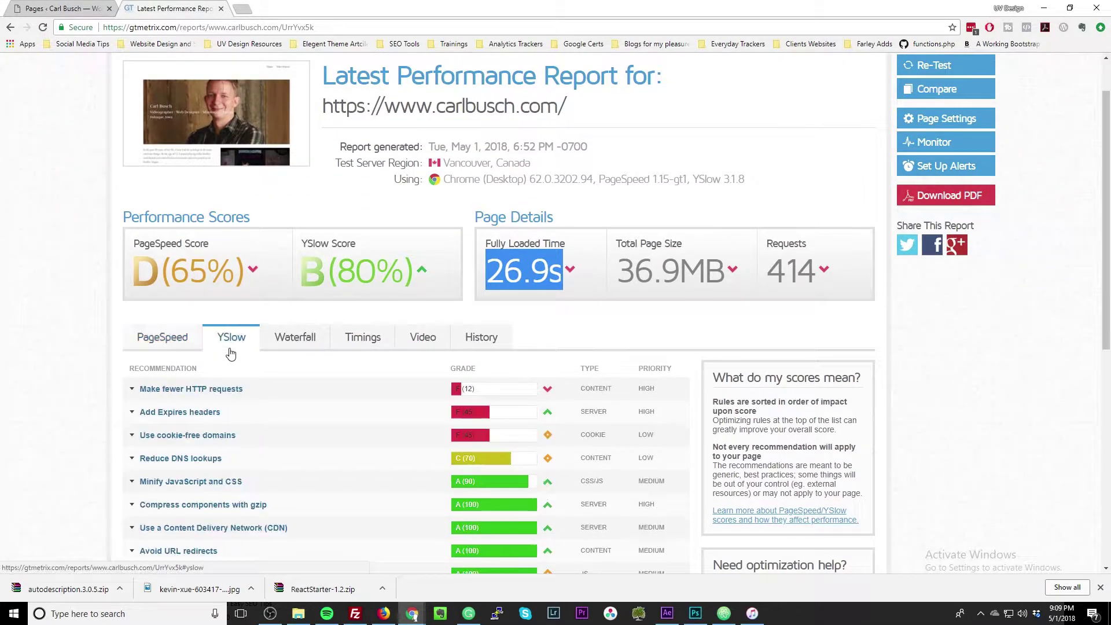
scroll(248, 353, down, 3)
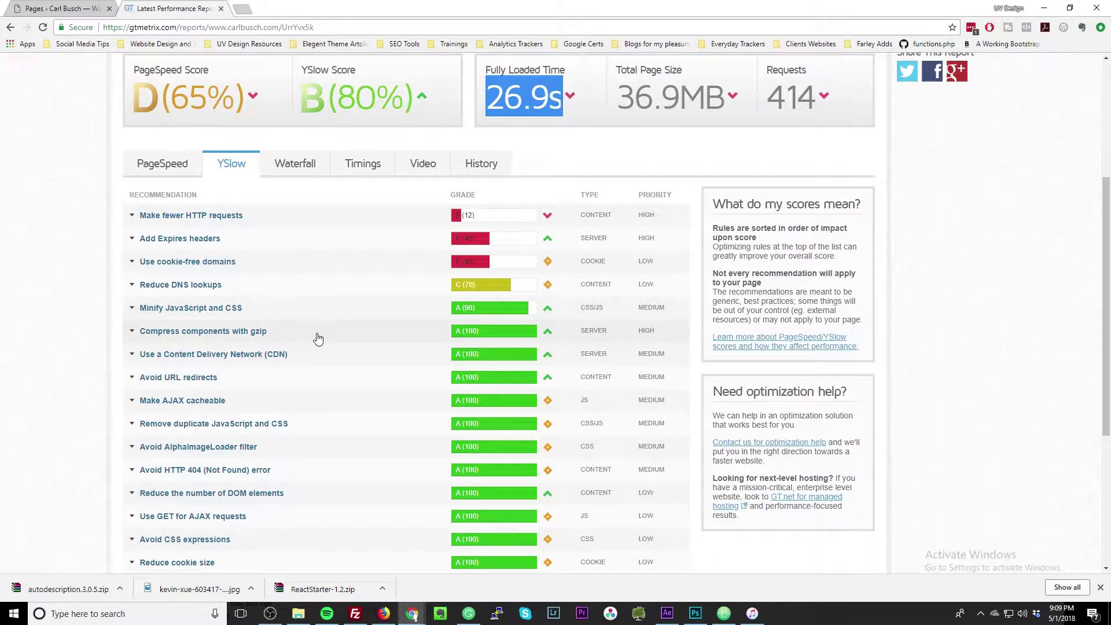
Expand and collapse the Expires headers, HTTP requests, cookie-free domains and DNS lookups details.
click(294, 239)
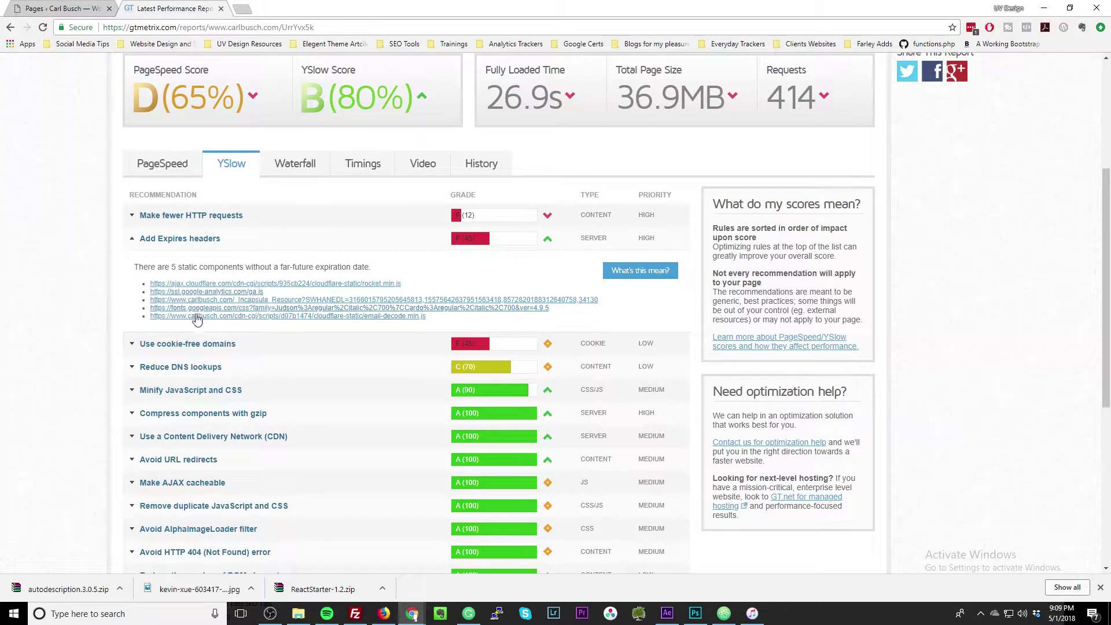
click(243, 235)
click(243, 226)
click(243, 222)
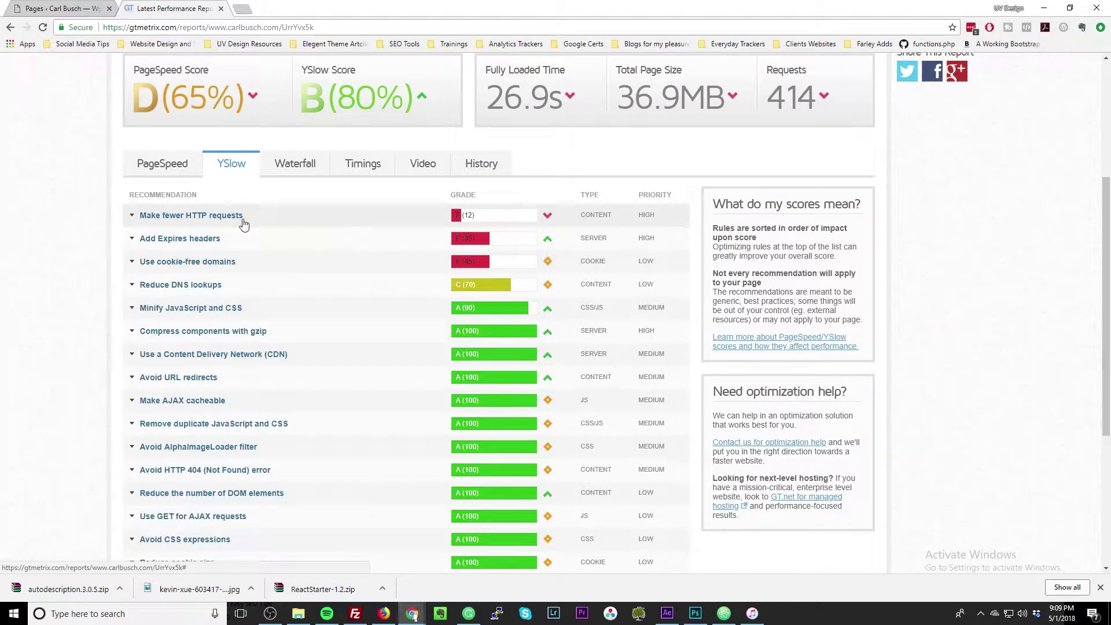
click(266, 218)
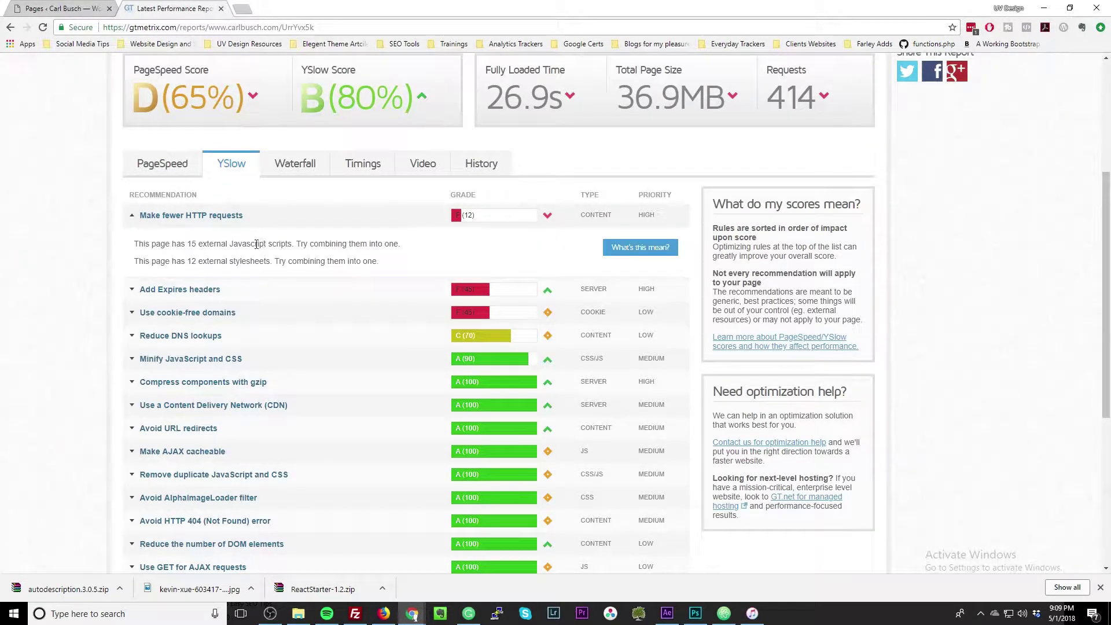
click(267, 218)
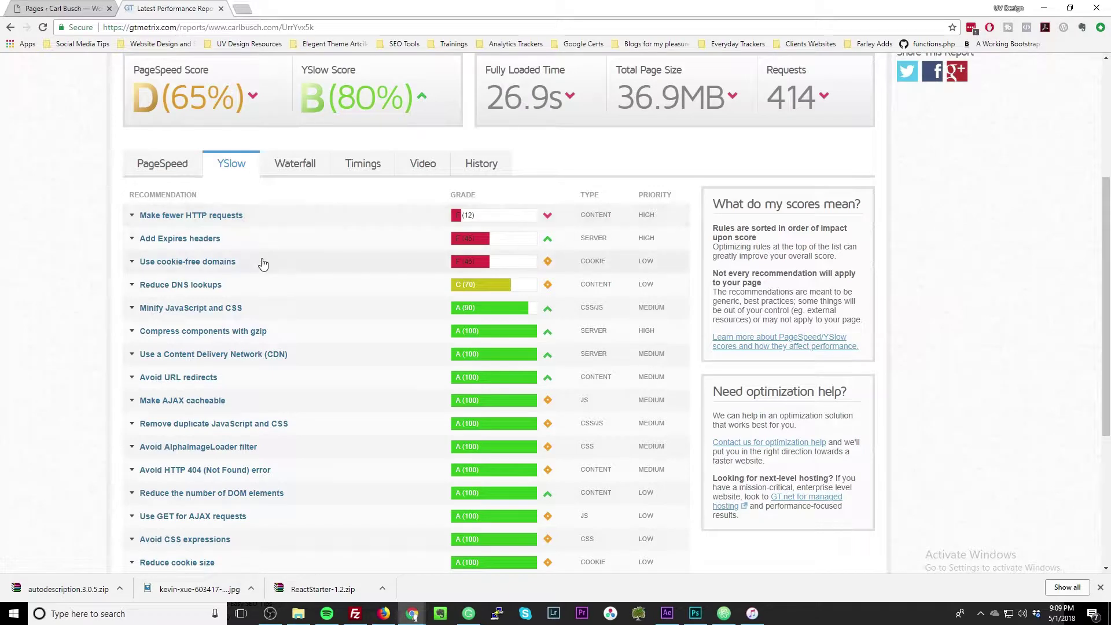
click(328, 262)
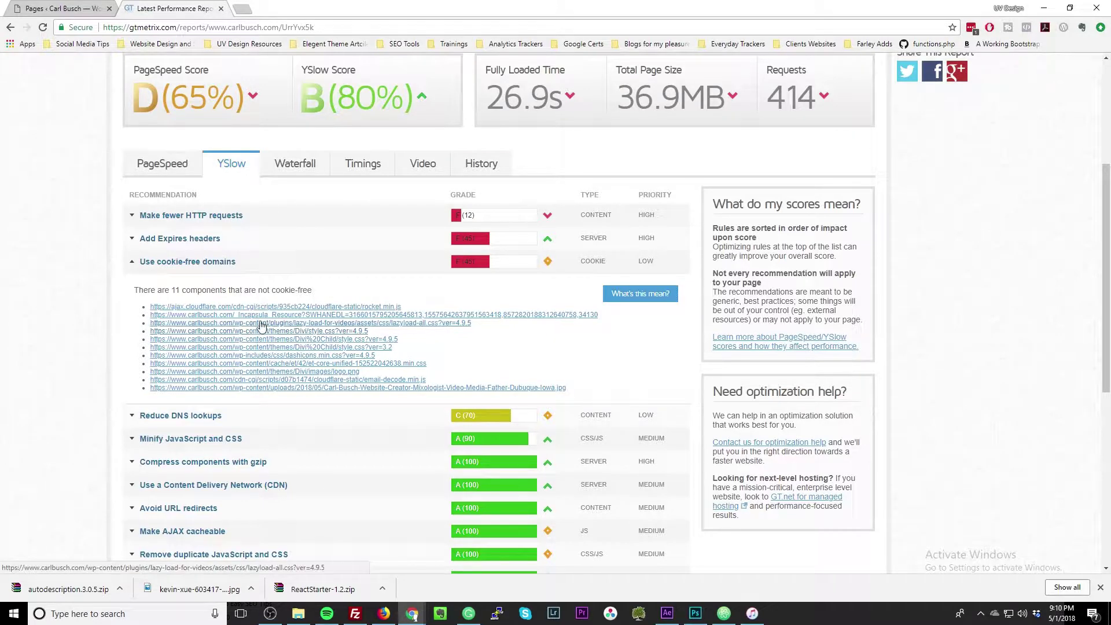
click(271, 269)
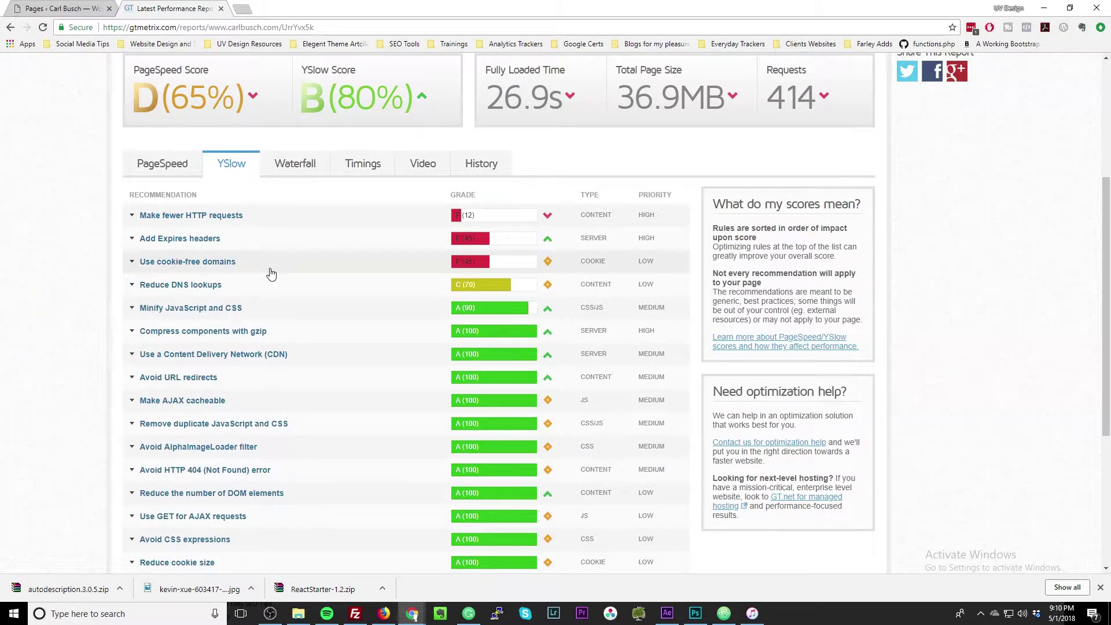
click(264, 287)
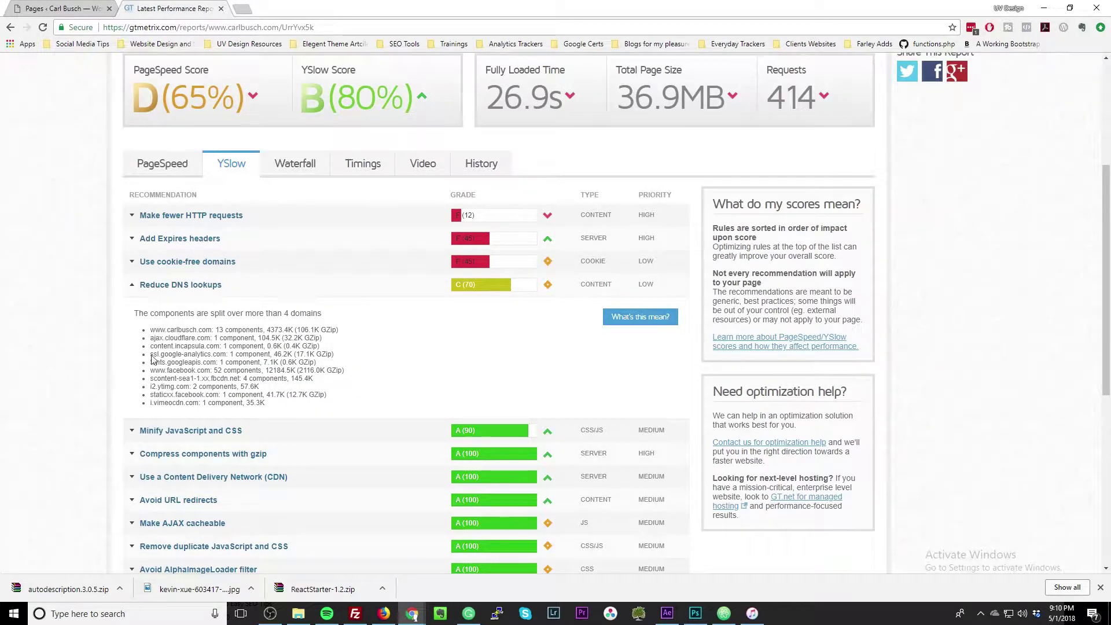
click(237, 287)
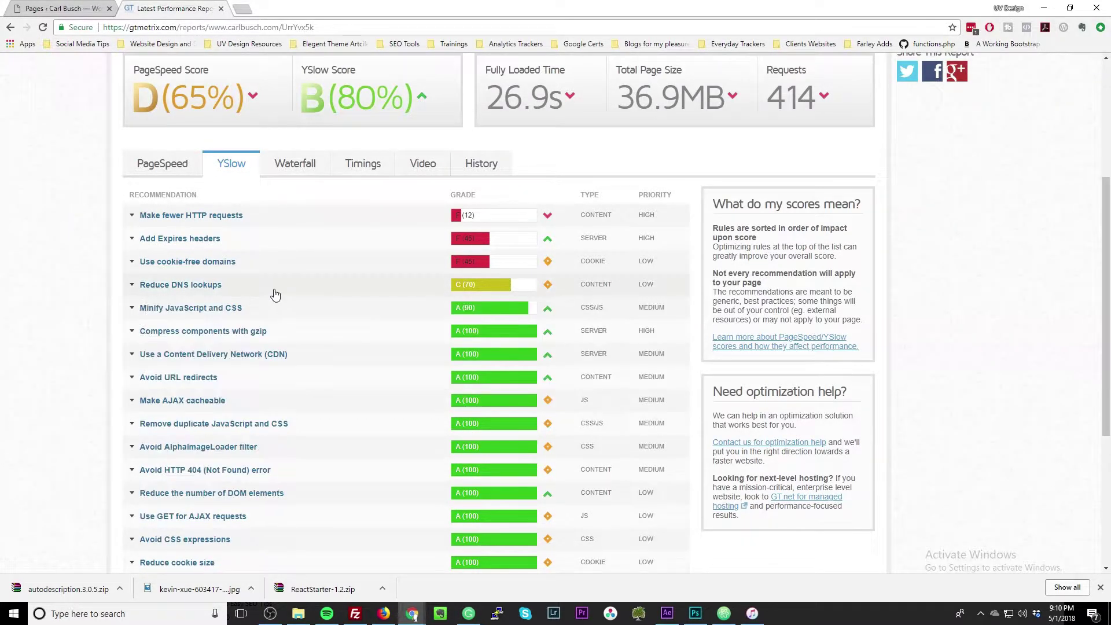
Re-check the Expires headers, cookie-free domains and HTTP requests details, then show PageSpeed recommendations.
click(175, 171)
click(230, 165)
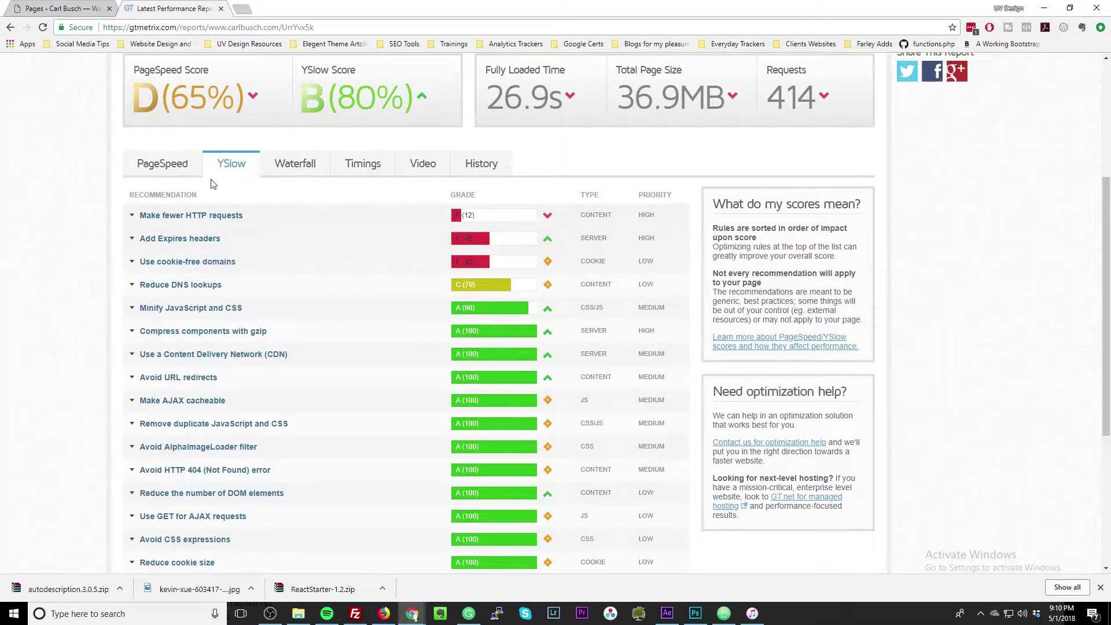
click(249, 246)
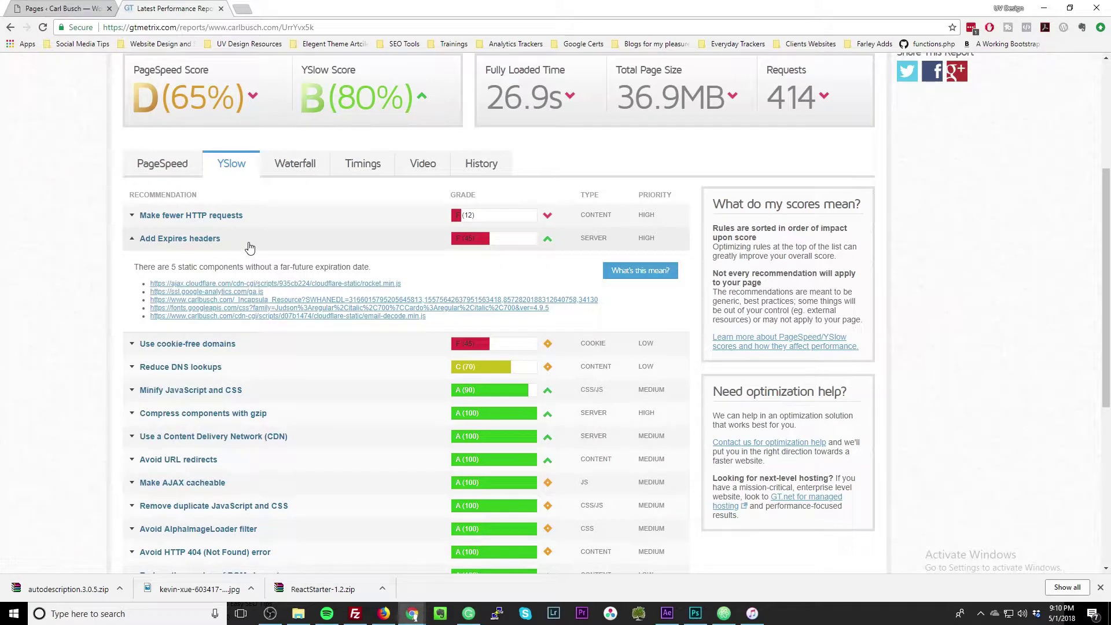
click(250, 247)
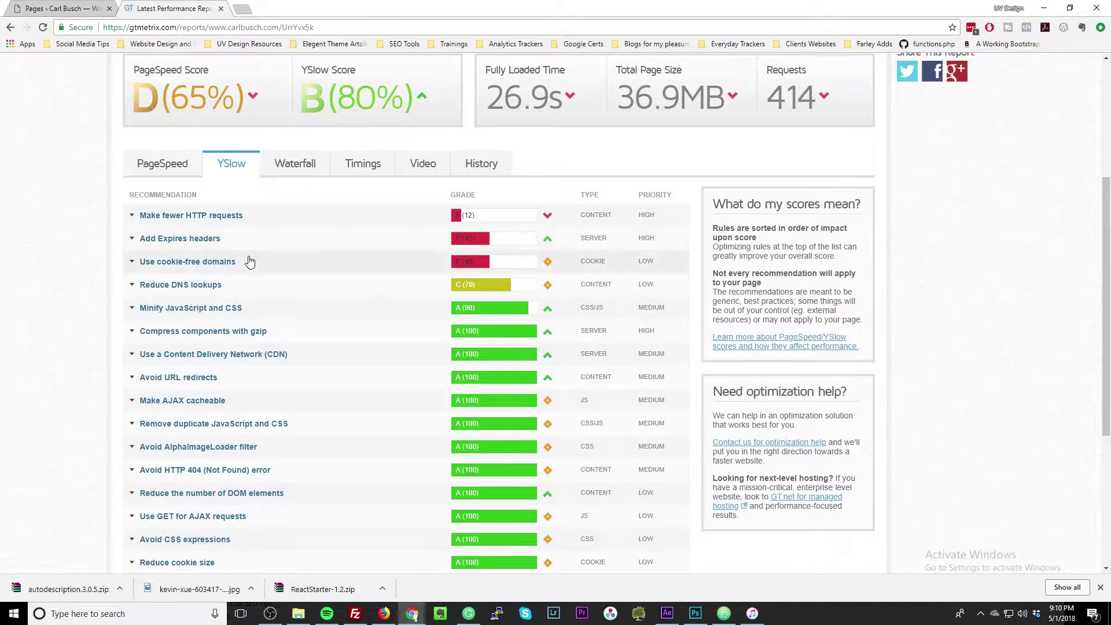
click(250, 262)
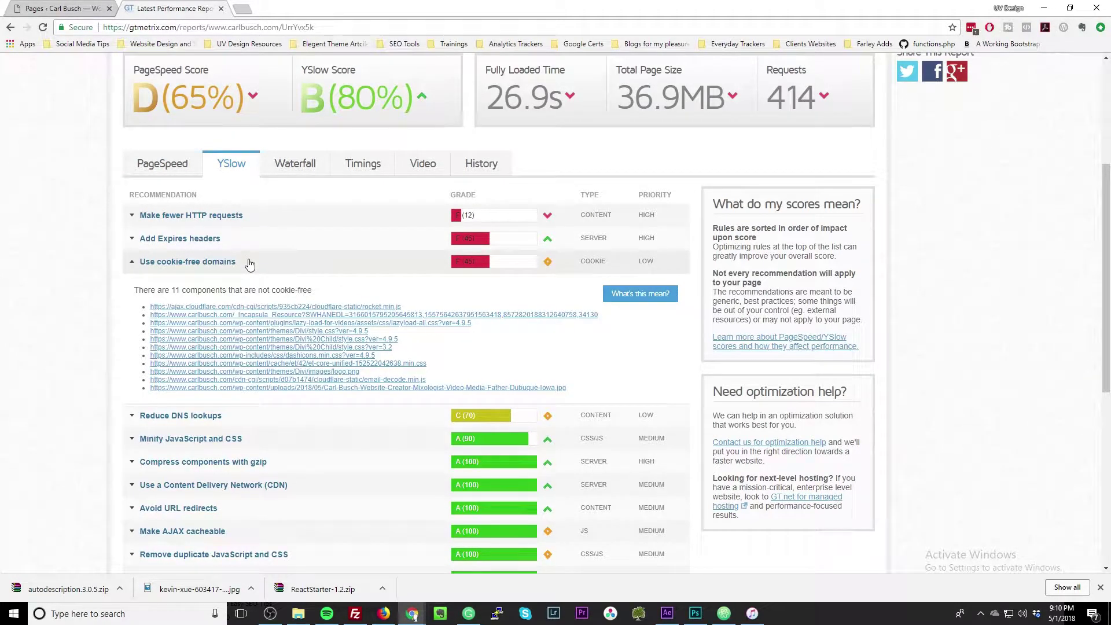
click(249, 263)
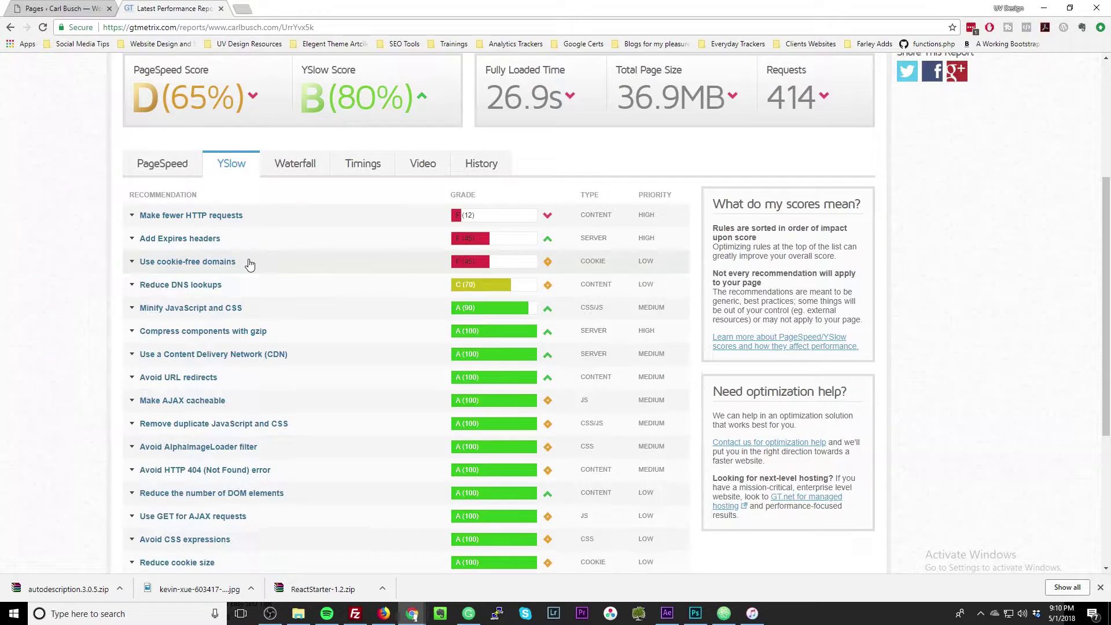
click(279, 217)
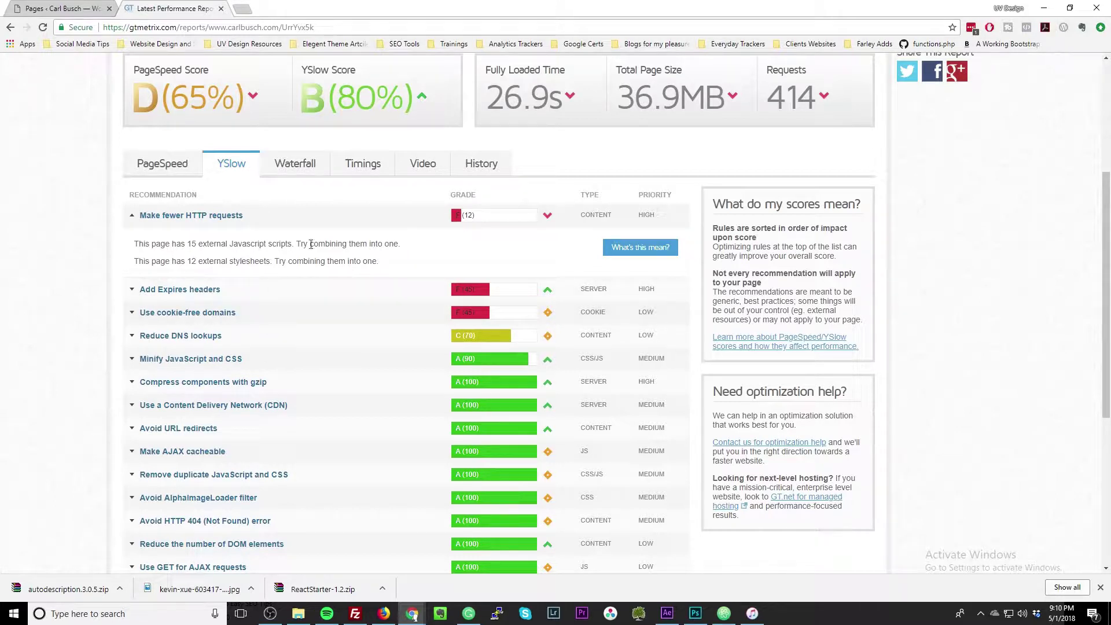
click(268, 221)
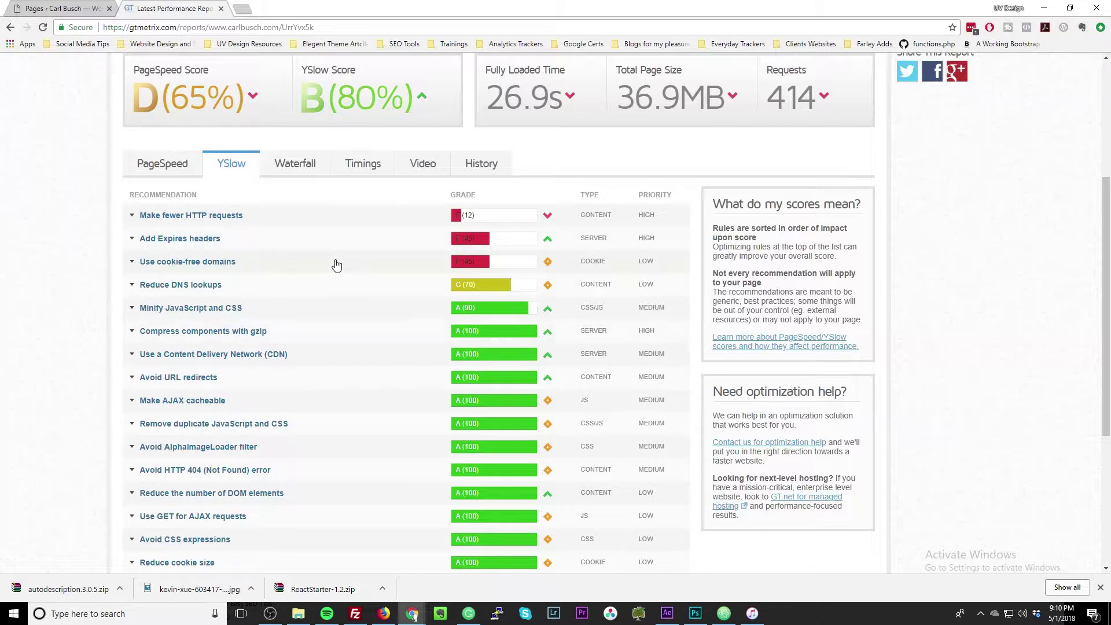
click(297, 230)
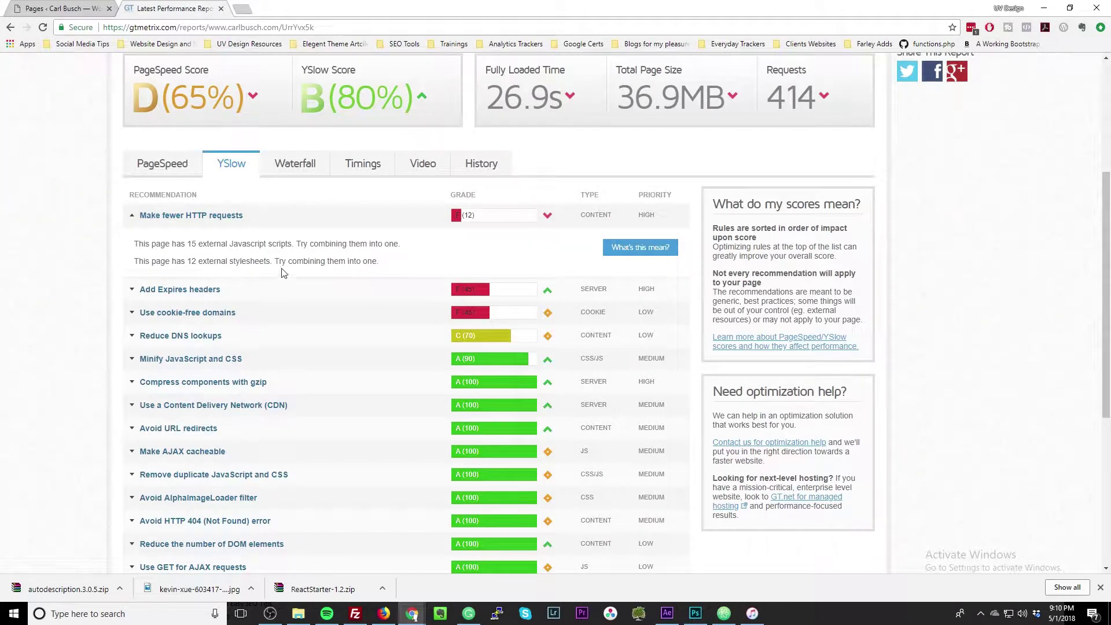
click(312, 217)
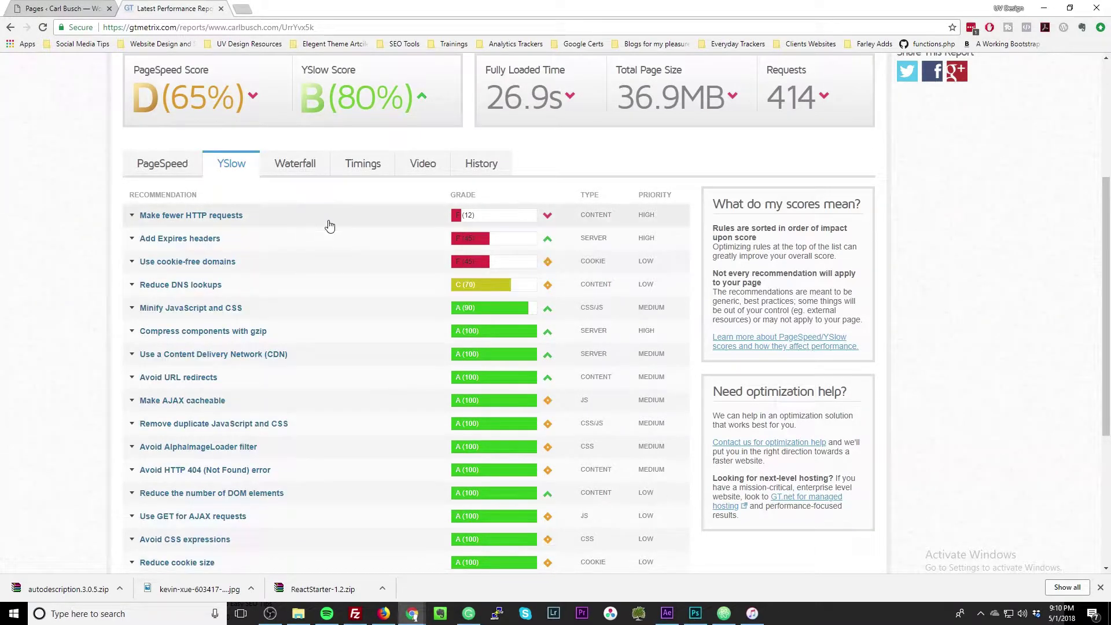
click(183, 169)
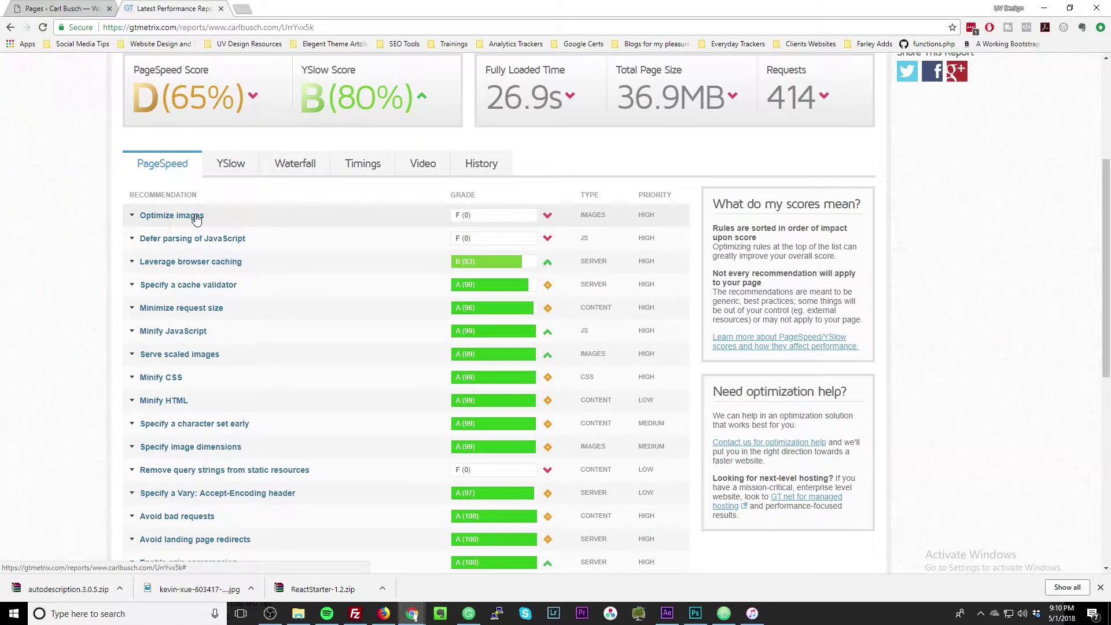
Expand and collapse the Optimize images and Defer parsing of JavaScript details, both graded F (0).
click(196, 216)
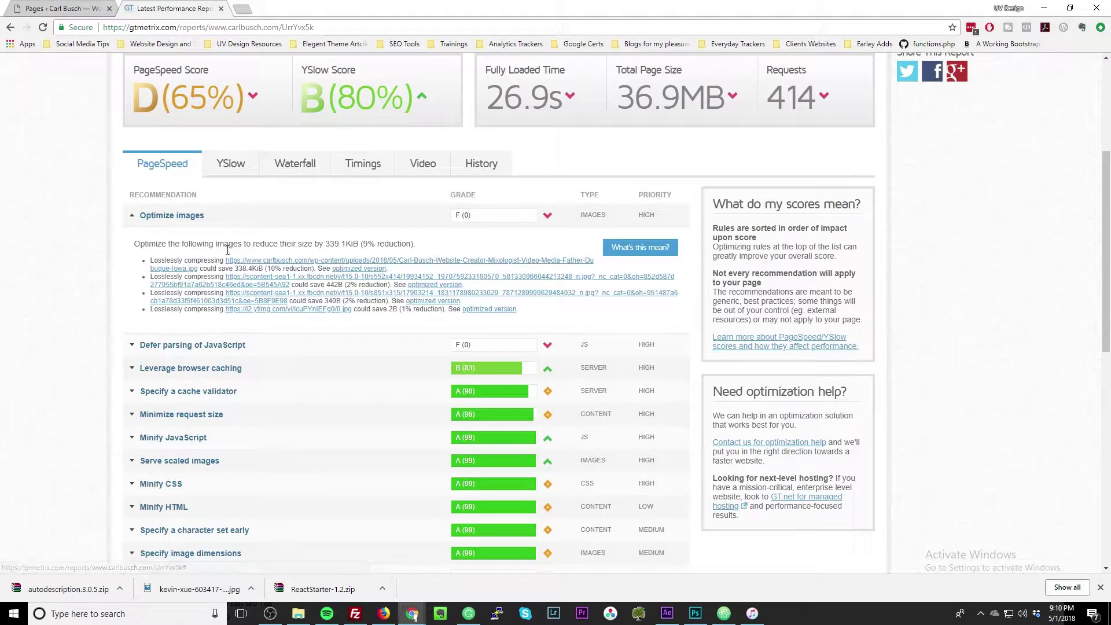
click(312, 217)
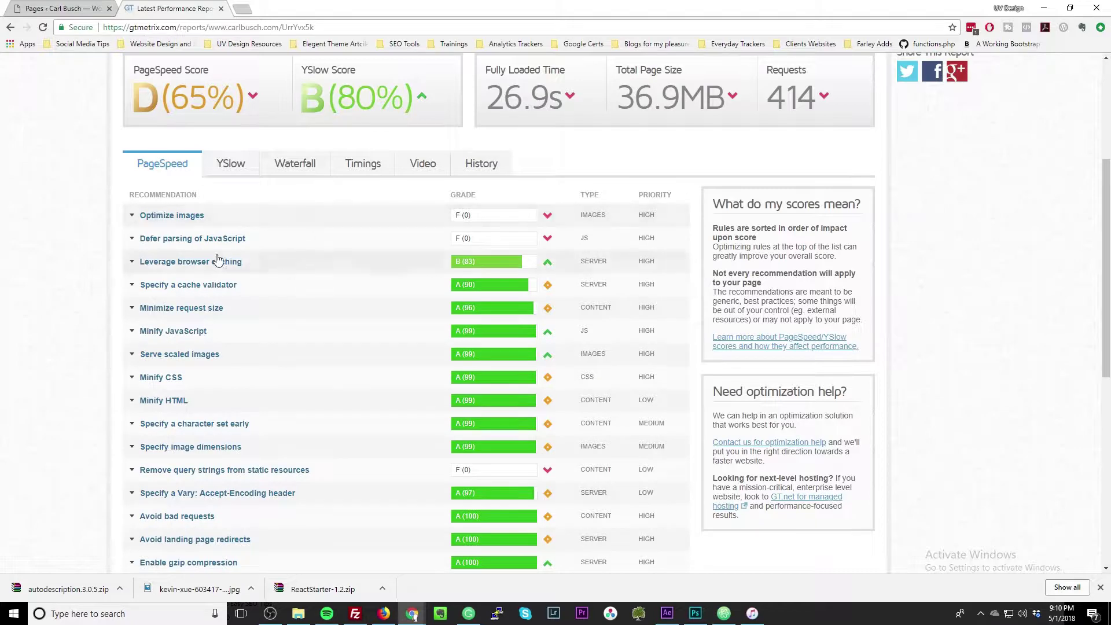
click(288, 249)
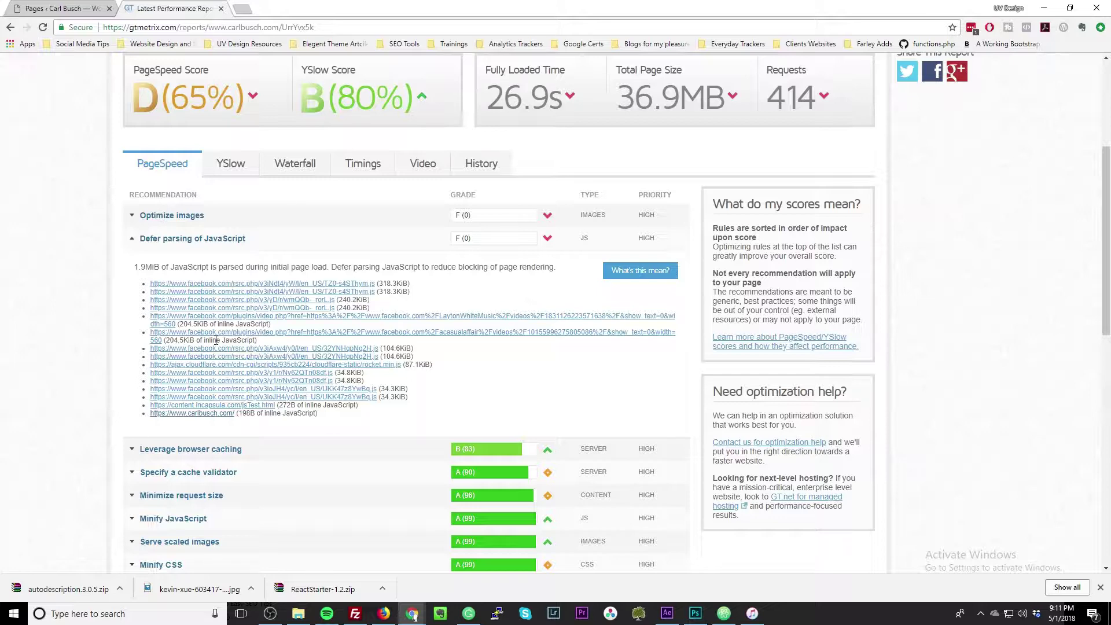
click(261, 248)
Highlight the 26.9s fully loaded time and 36.9MB total page size in the report.
scroll(280, 288, up, 4)
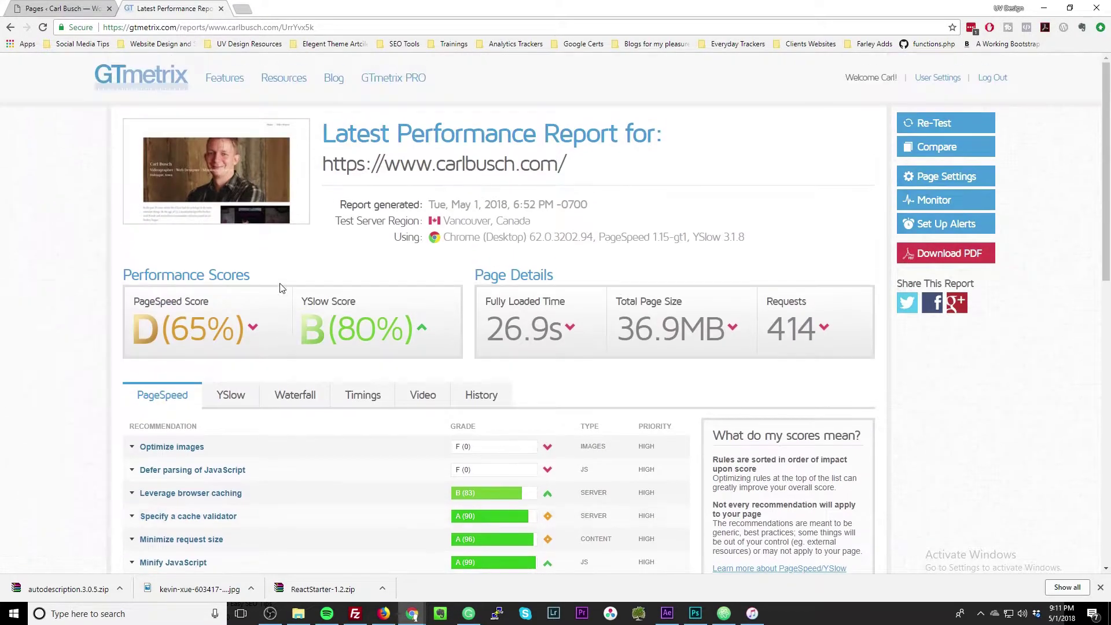
double_click(502, 322)
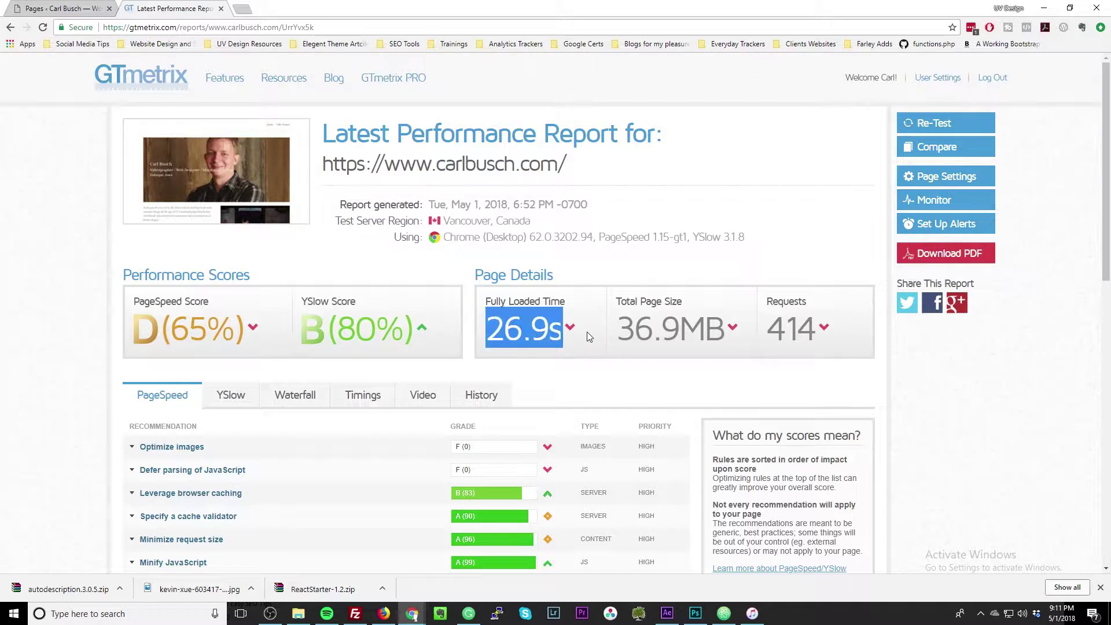
drag(625, 335, 734, 346)
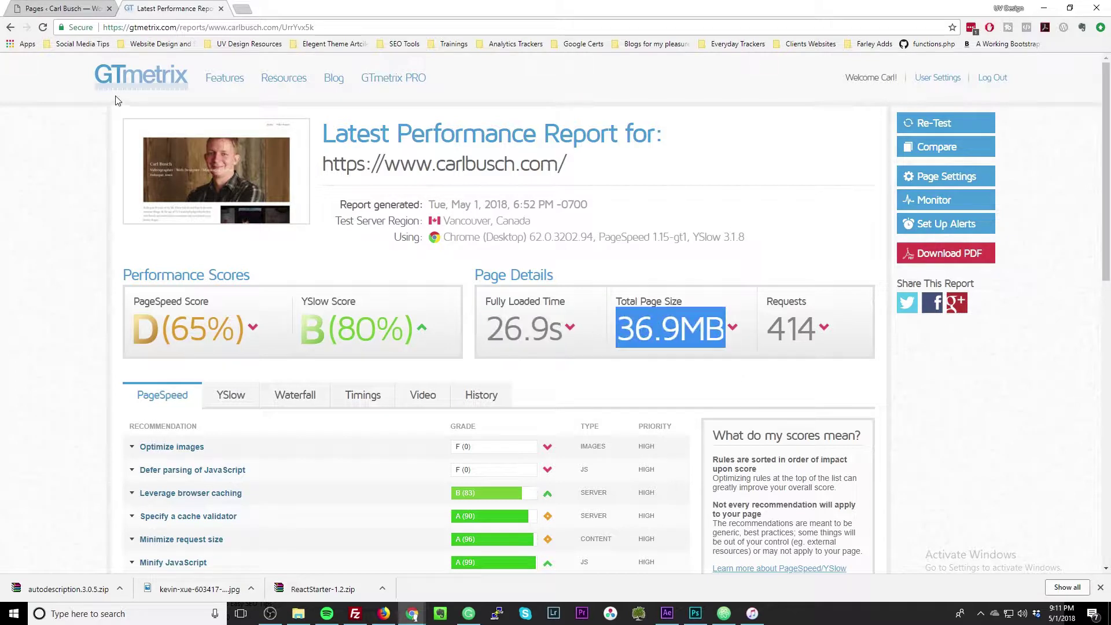
Glance at the WordPress Pages tab, then open a new browser tab.
click(84, 8)
click(176, 10)
click(242, 9)
Search Google for 'short pixel' and open the ShortPixel image optimization website.
text(sho)
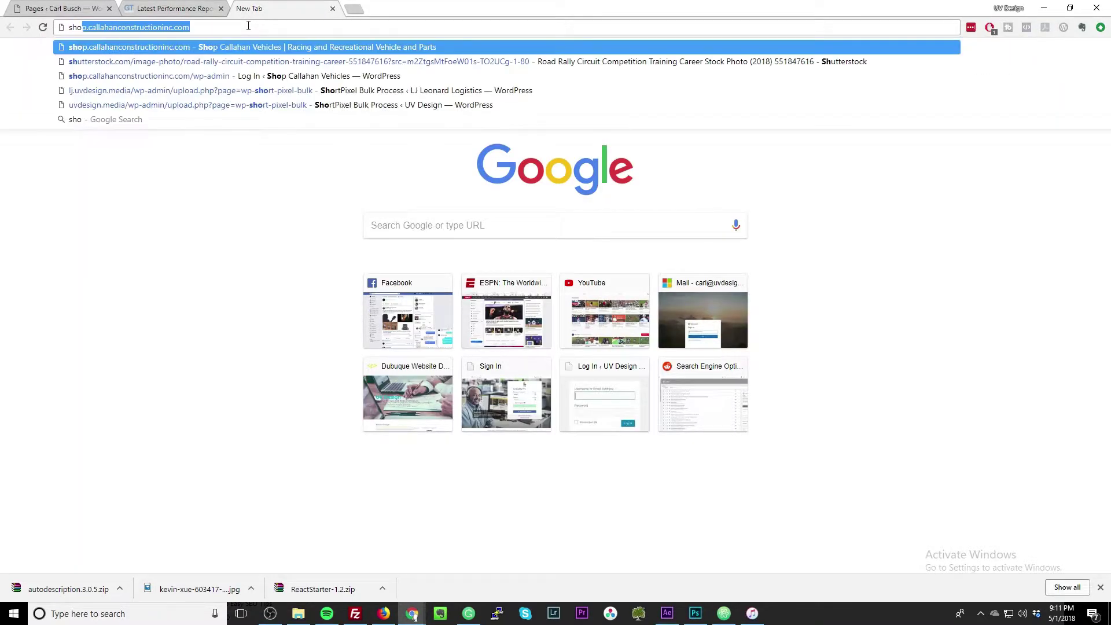
text(rt p)
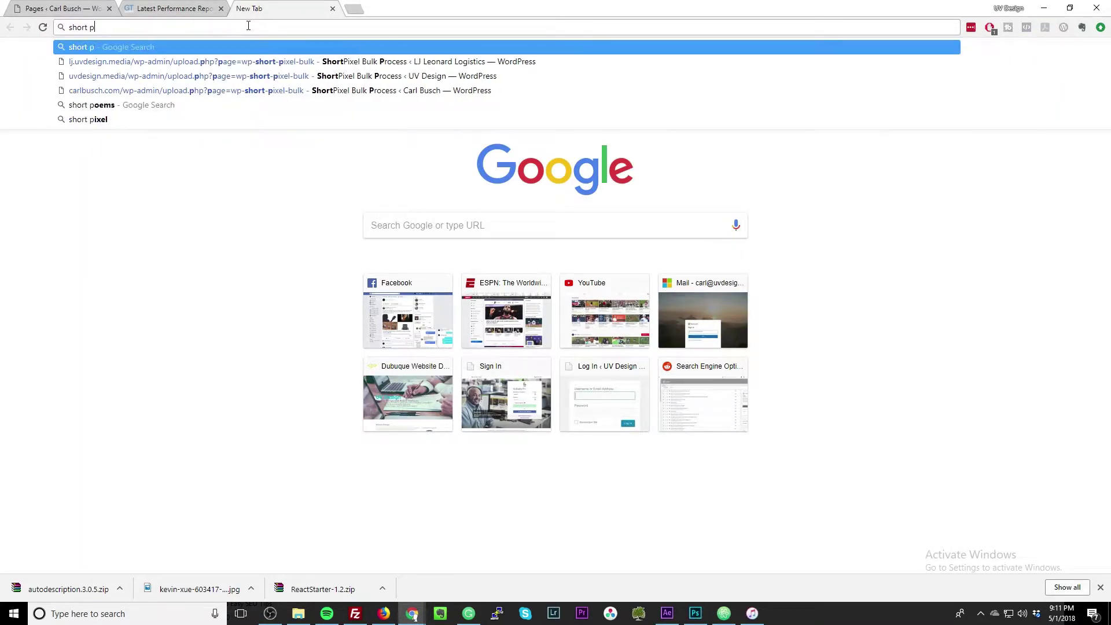
text(ixel)
key(Return)
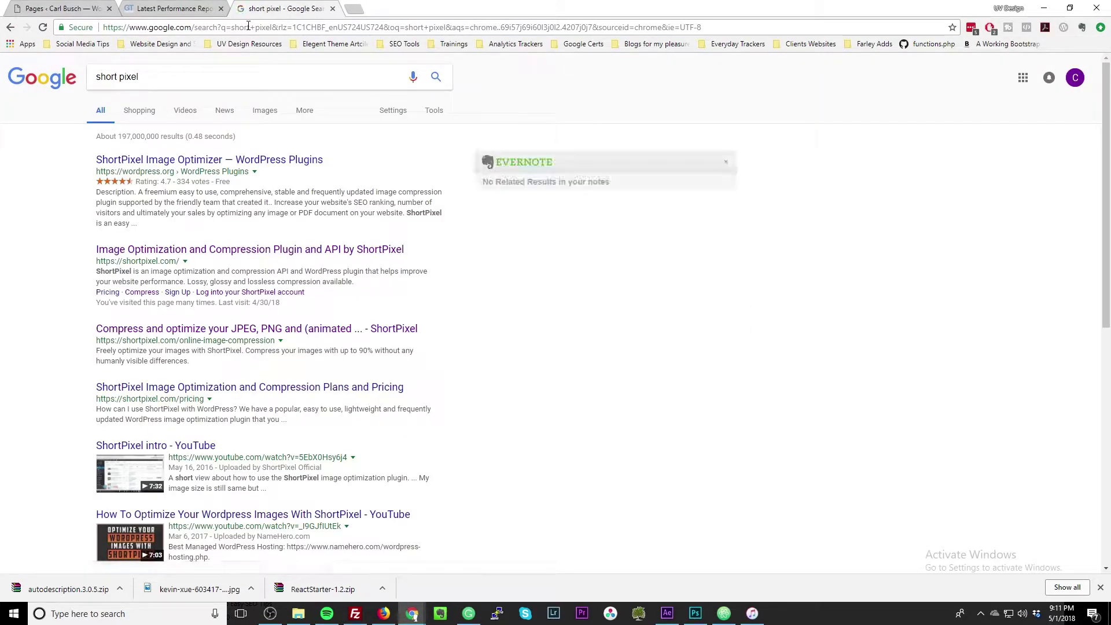
click(231, 255)
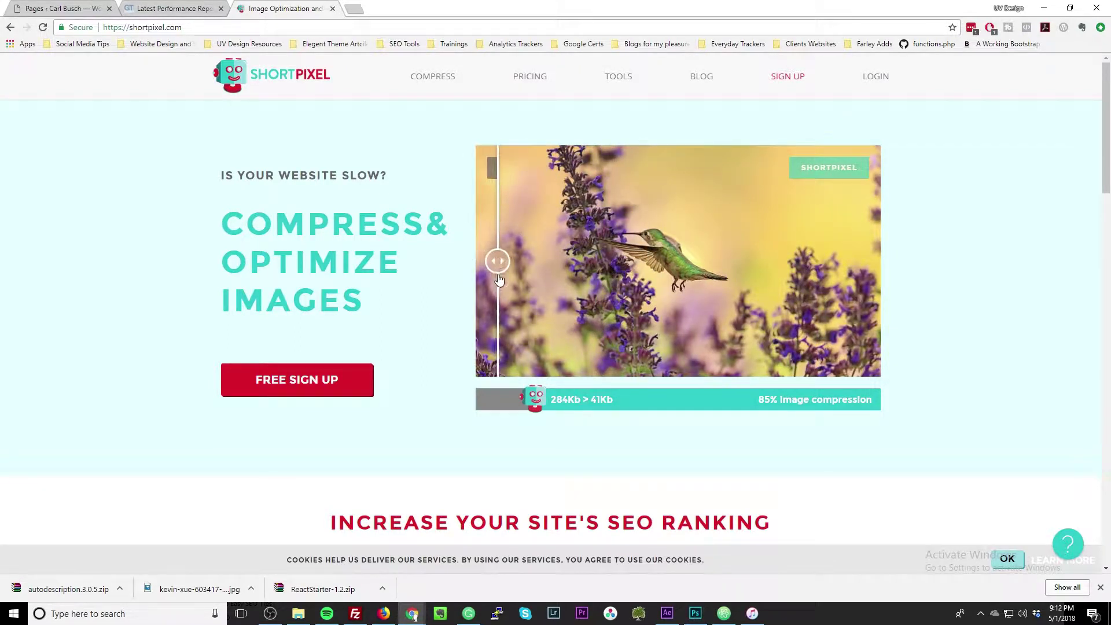
Browse ShortPixel's monthly and one-time plan prices, then go to the login page.
click(530, 85)
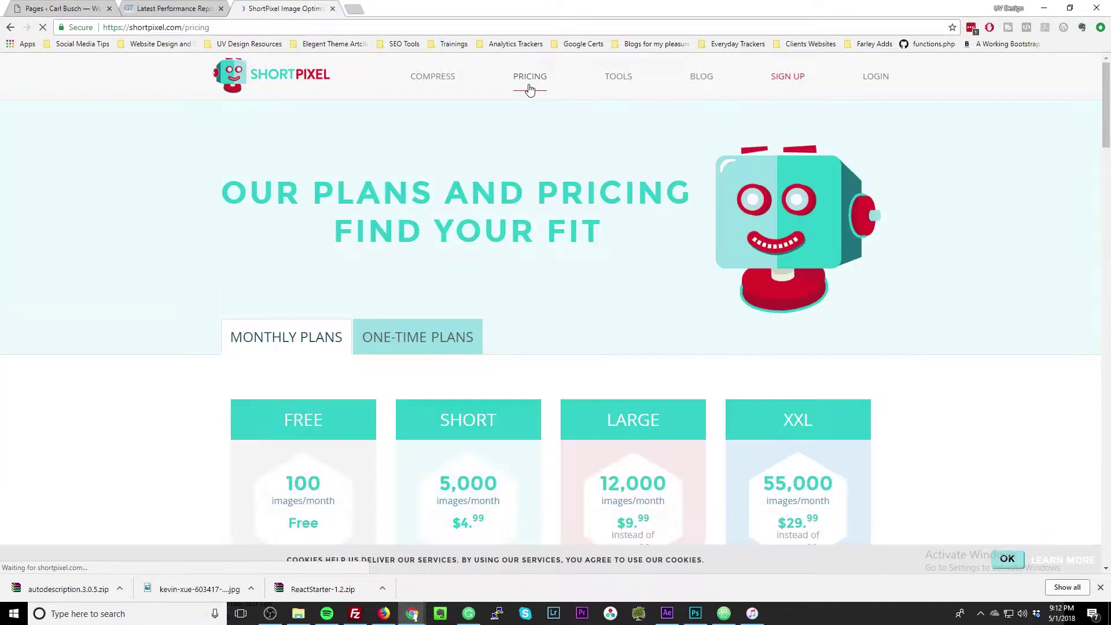
scroll(556, 231, down, 5)
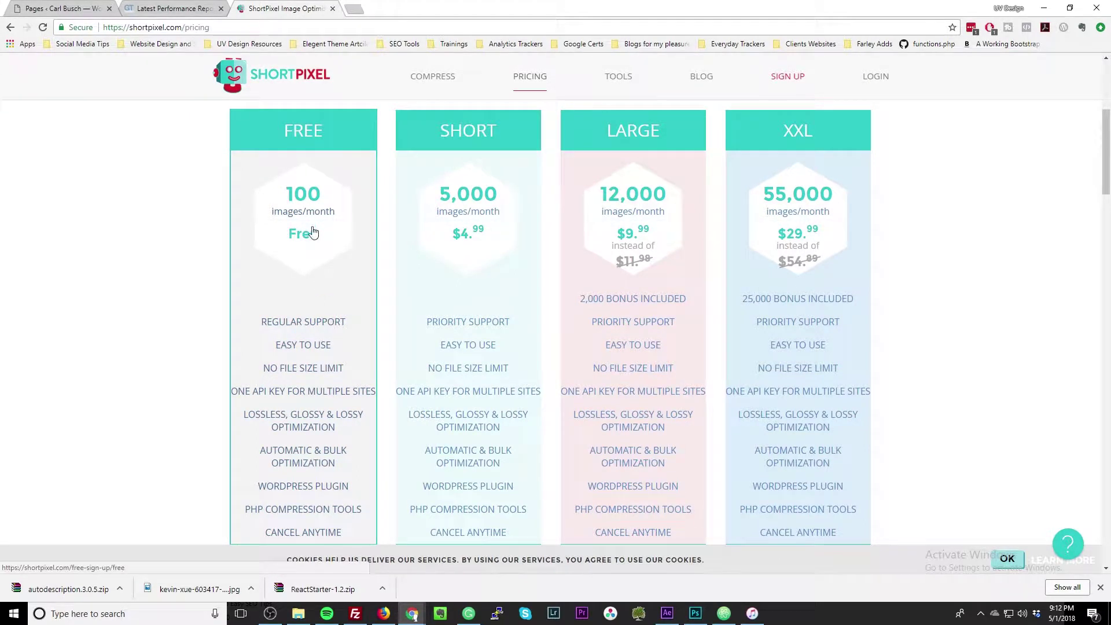
scroll(307, 274, down, 1)
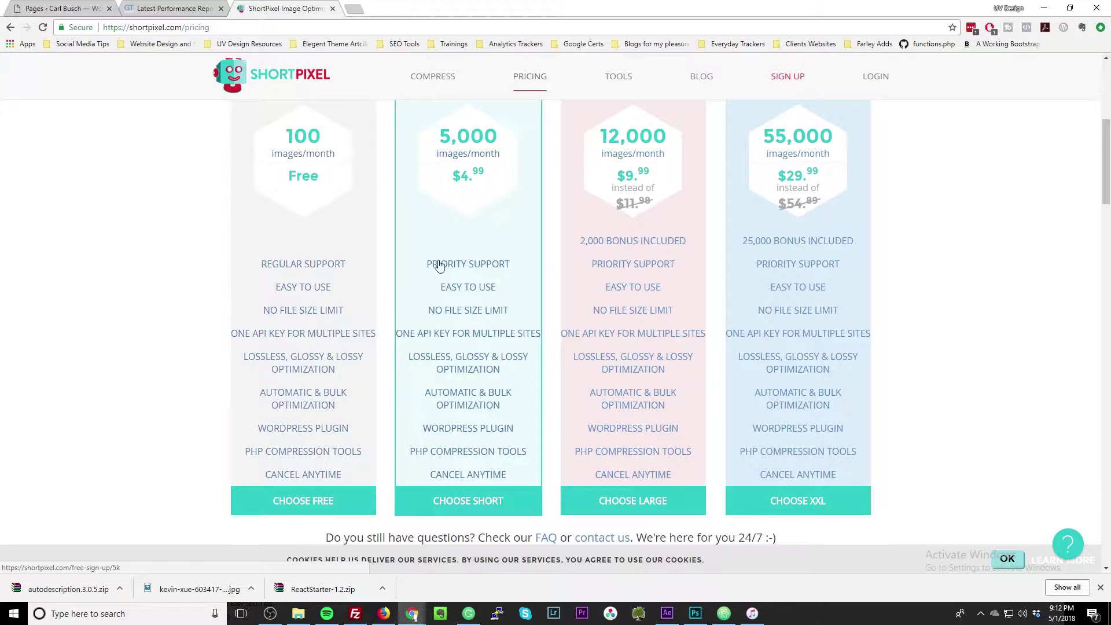
scroll(478, 226, up, 1)
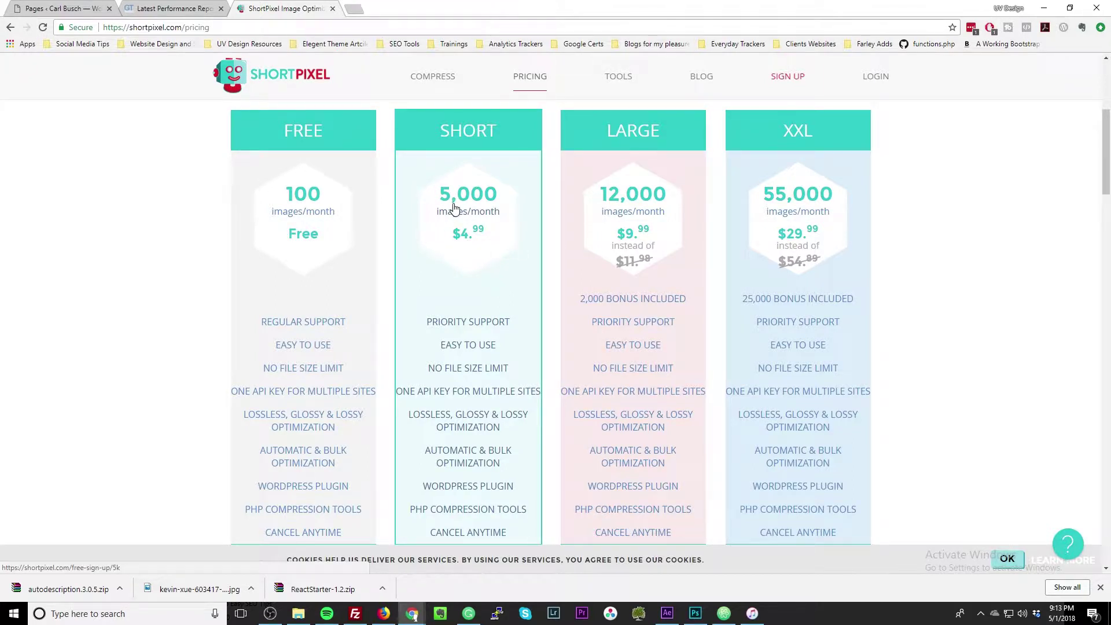
scroll(471, 345, down, 1)
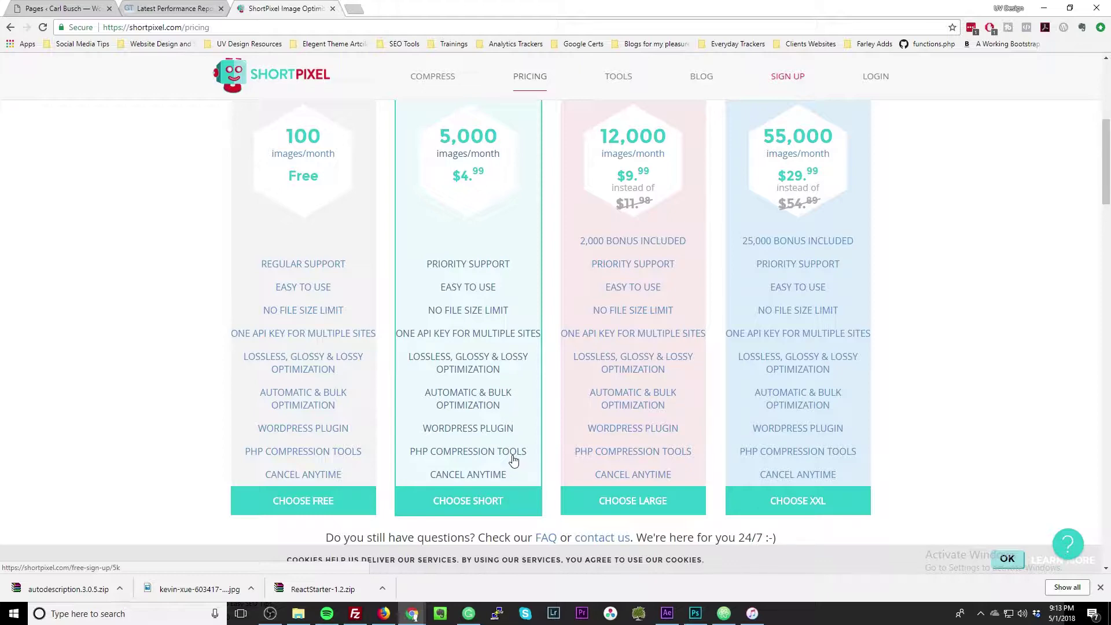
scroll(513, 455, up, 6)
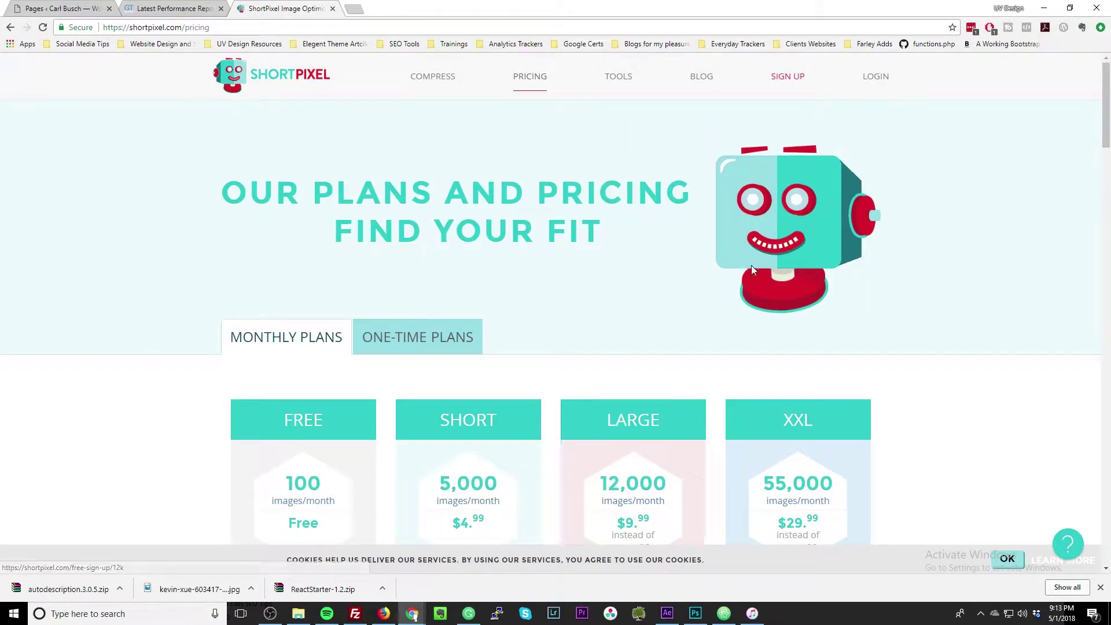
click(441, 340)
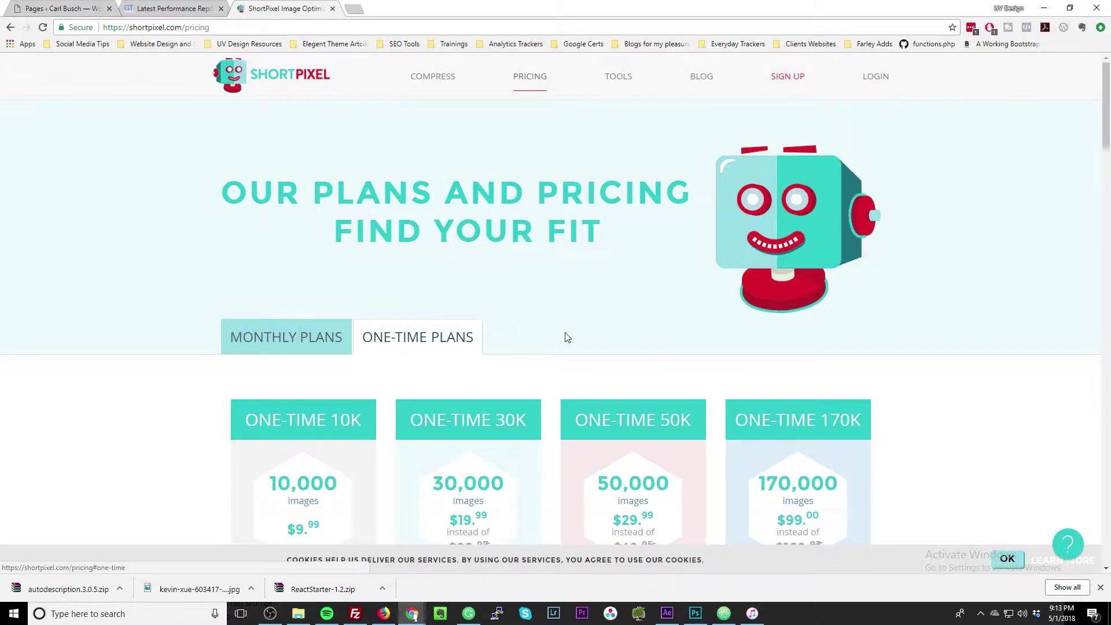
scroll(566, 339, down, 3)
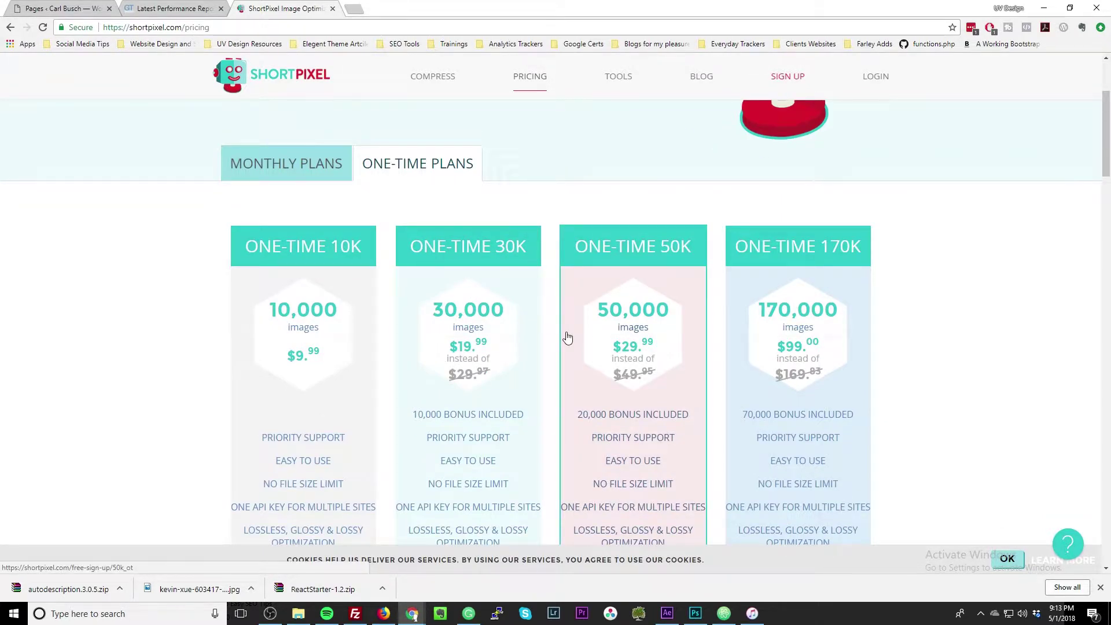
scroll(565, 337, up, 3)
click(881, 79)
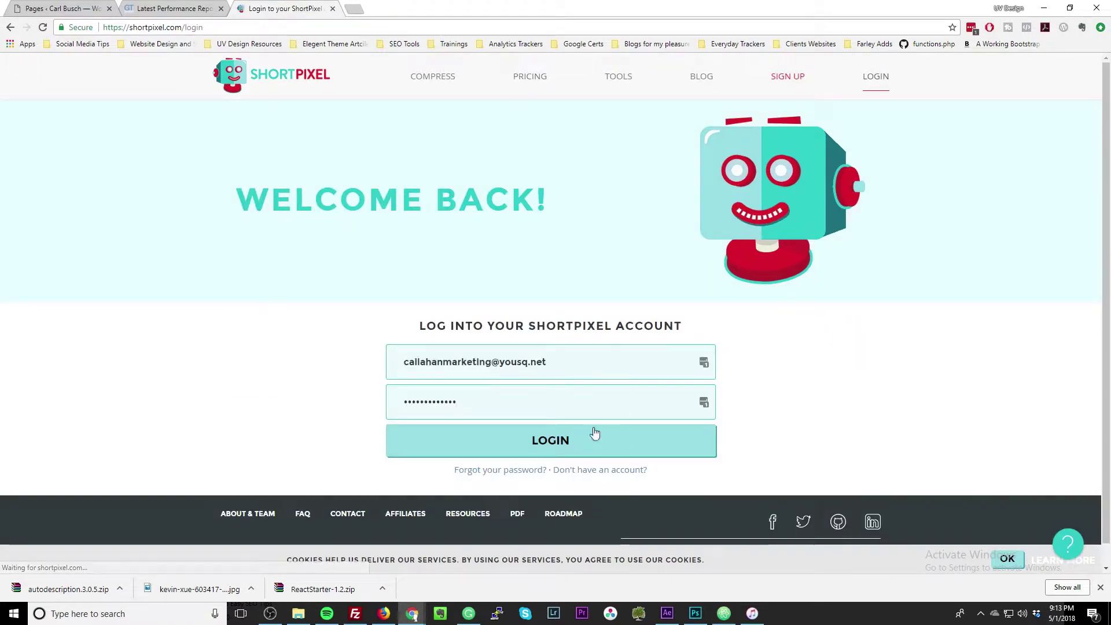
Sign in and highlight the 10,000 images/month plan, 4,025 used and 5,975 remaining.
click(577, 450)
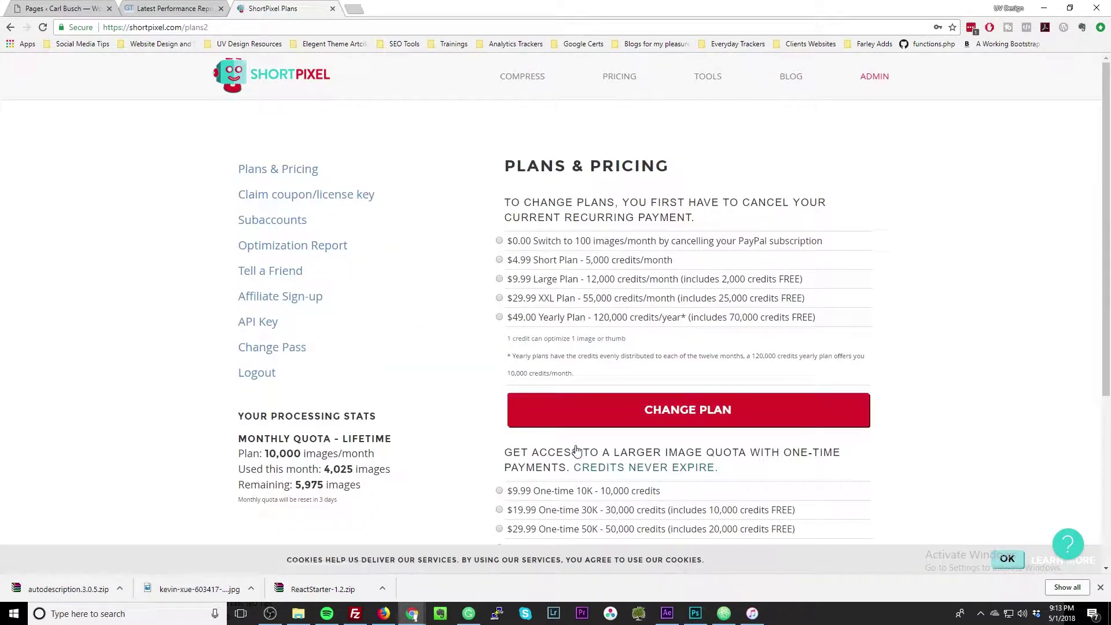
scroll(358, 350, down, 2)
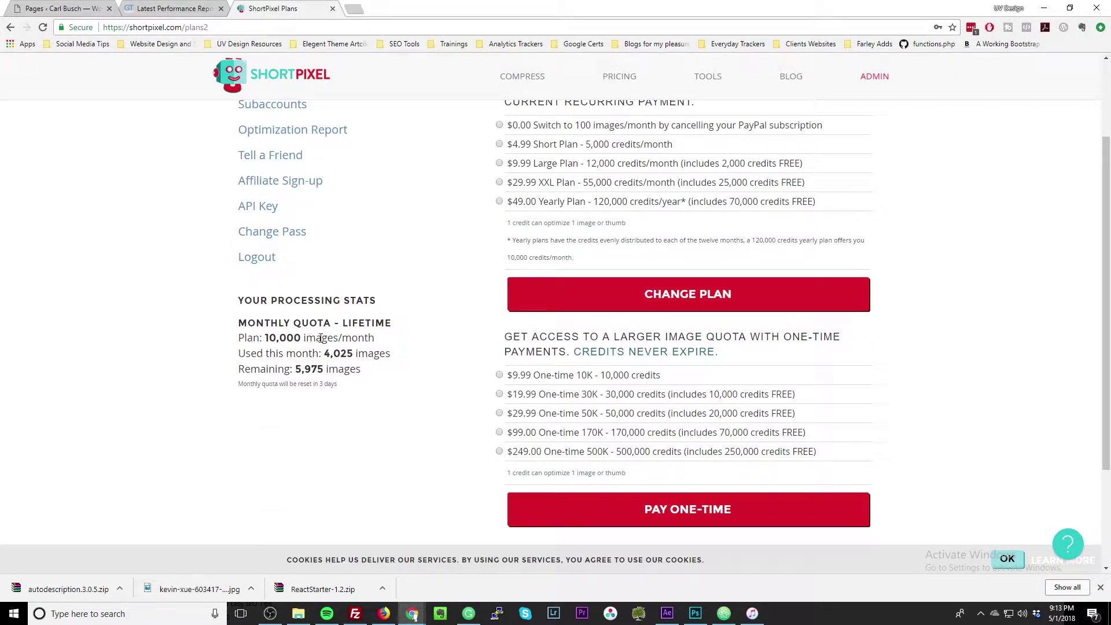
drag(264, 338, 298, 340)
drag(327, 355, 359, 353)
drag(295, 369, 351, 371)
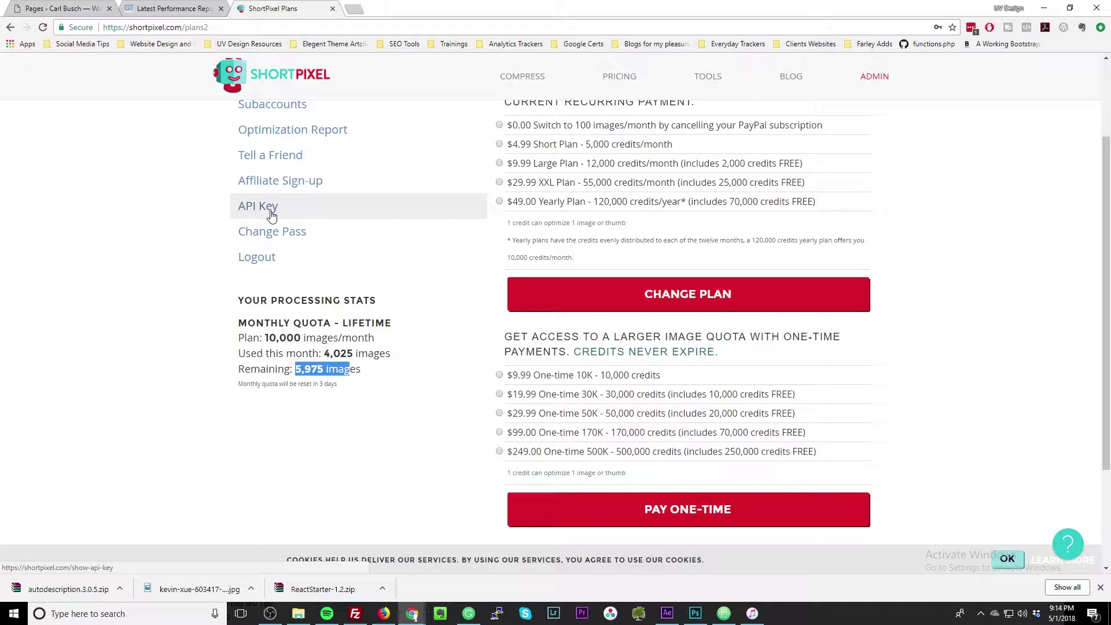
scroll(272, 216, up, 1)
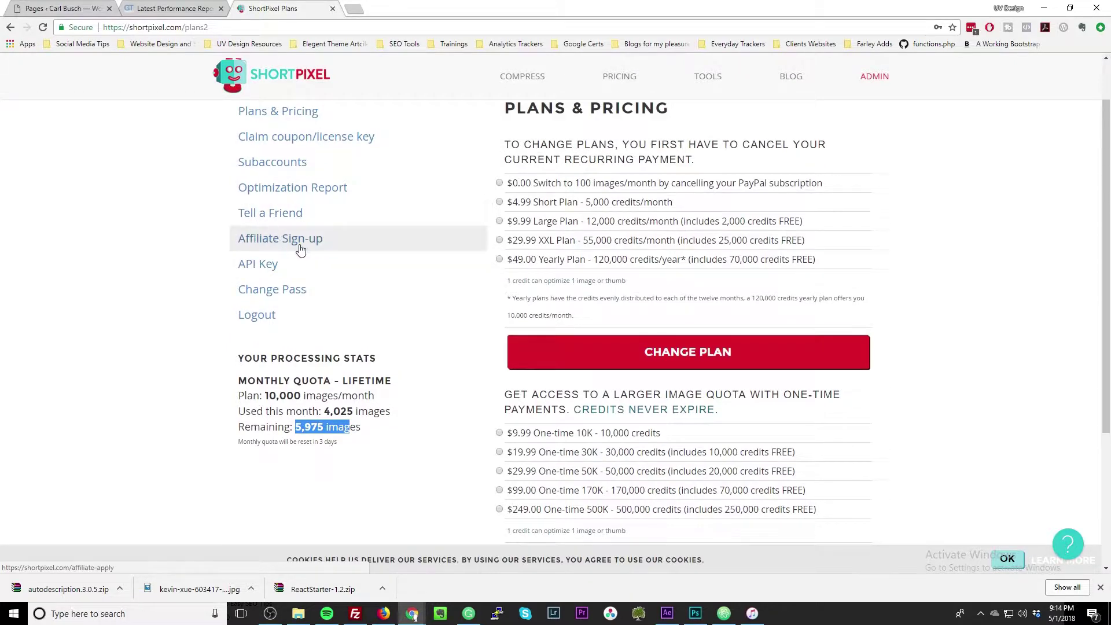
scroll(303, 254, up, 1)
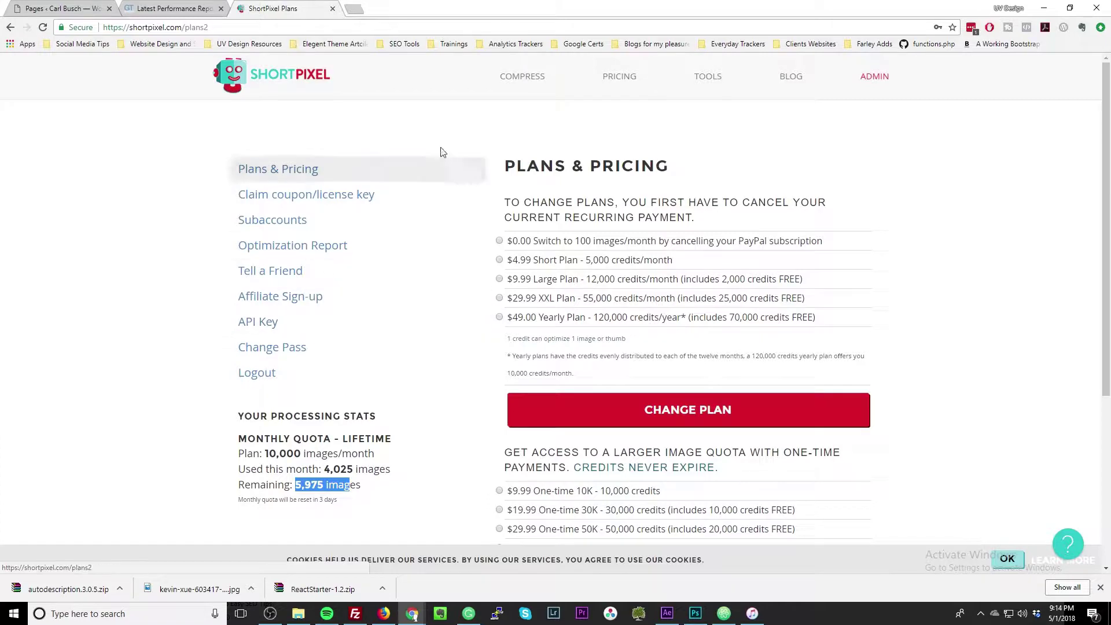
View ShortPixel's online image compression page, then return to the WordPress Pages list.
click(508, 81)
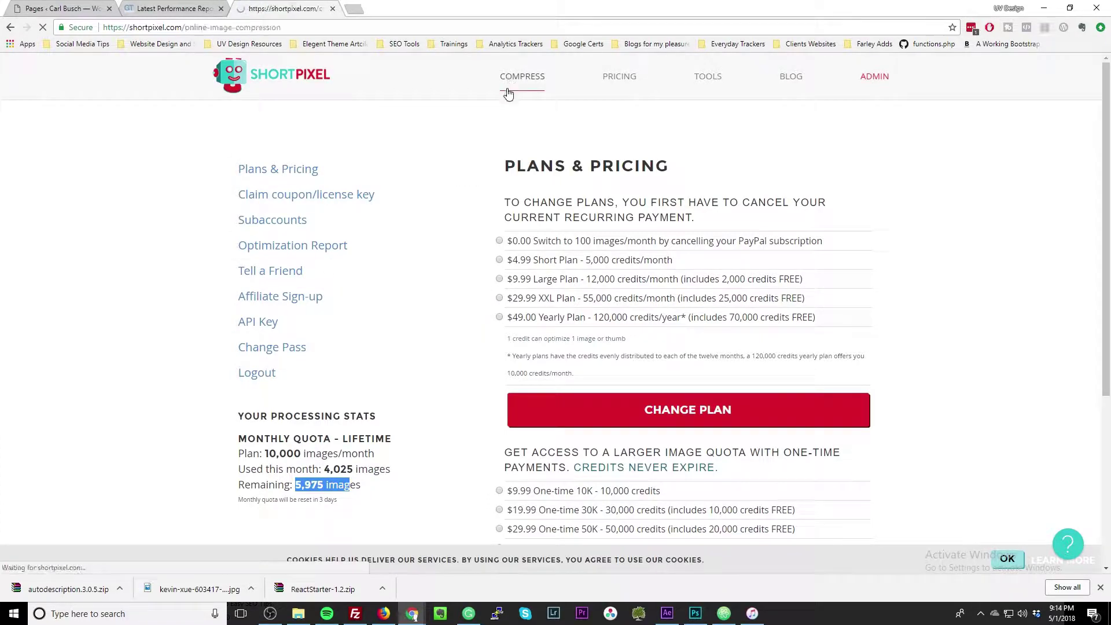
scroll(460, 315, down, 4)
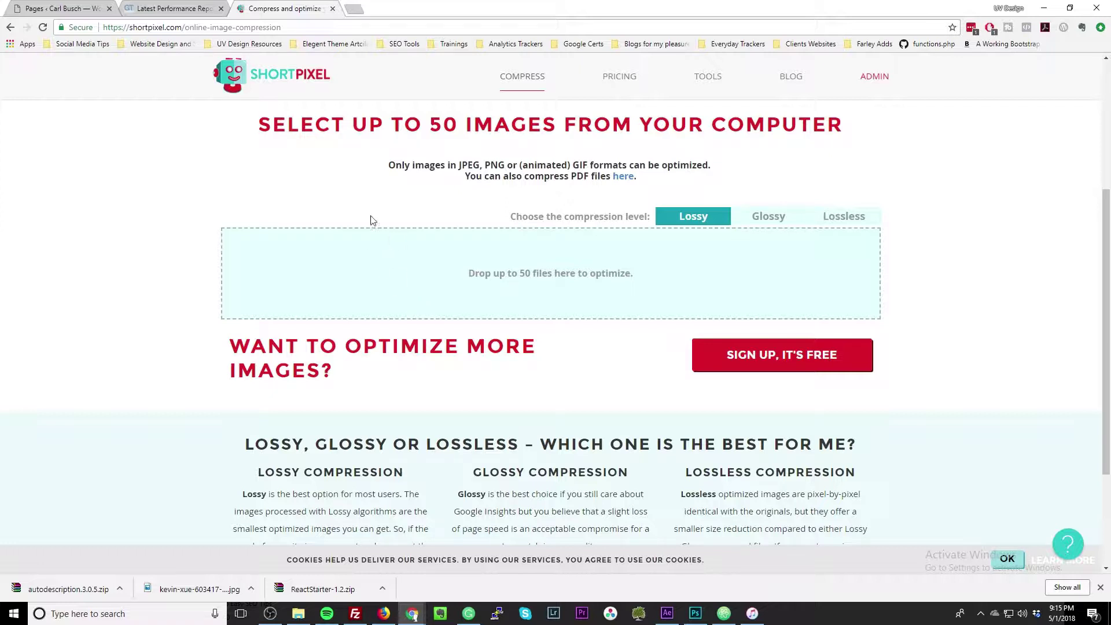
click(81, 8)
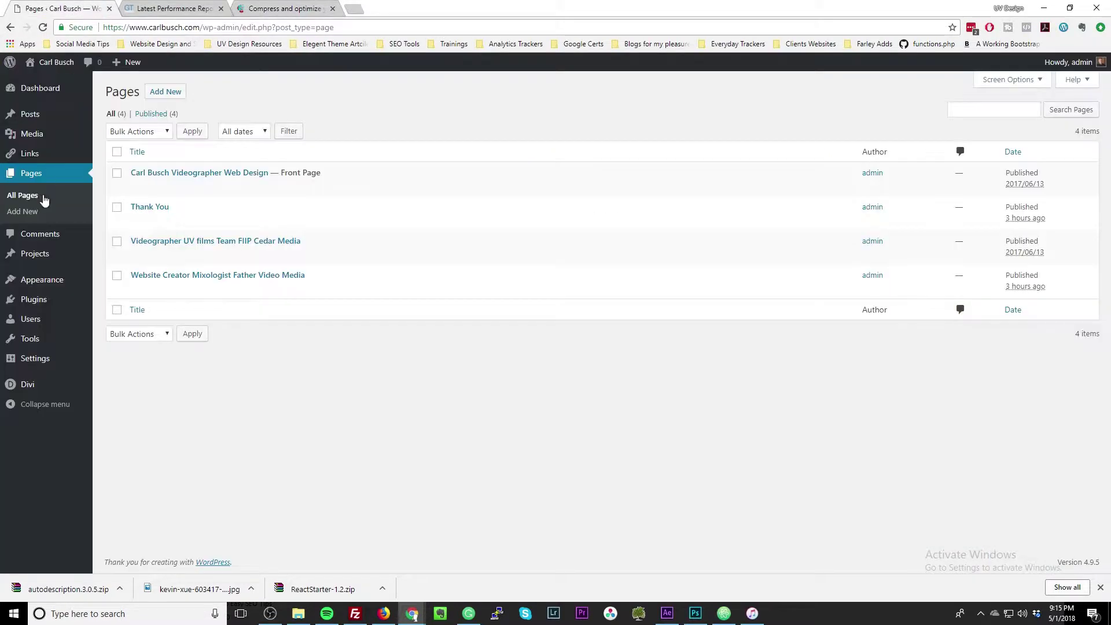
Activate the ShortPixel Image Optimizer plugin from the installed plugins list.
click(33, 305)
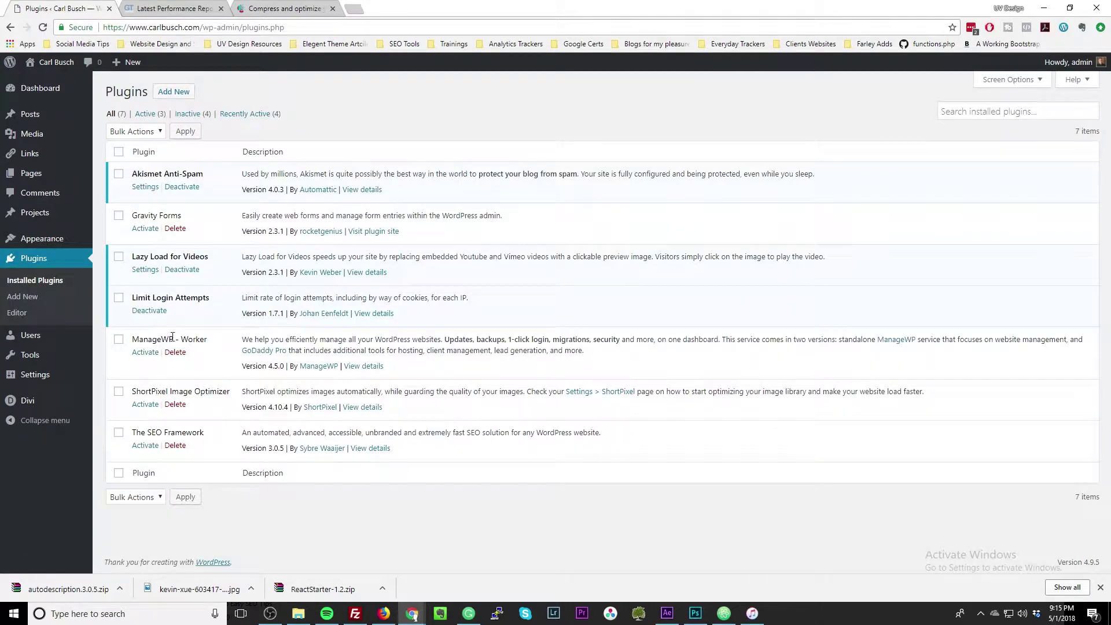
click(138, 405)
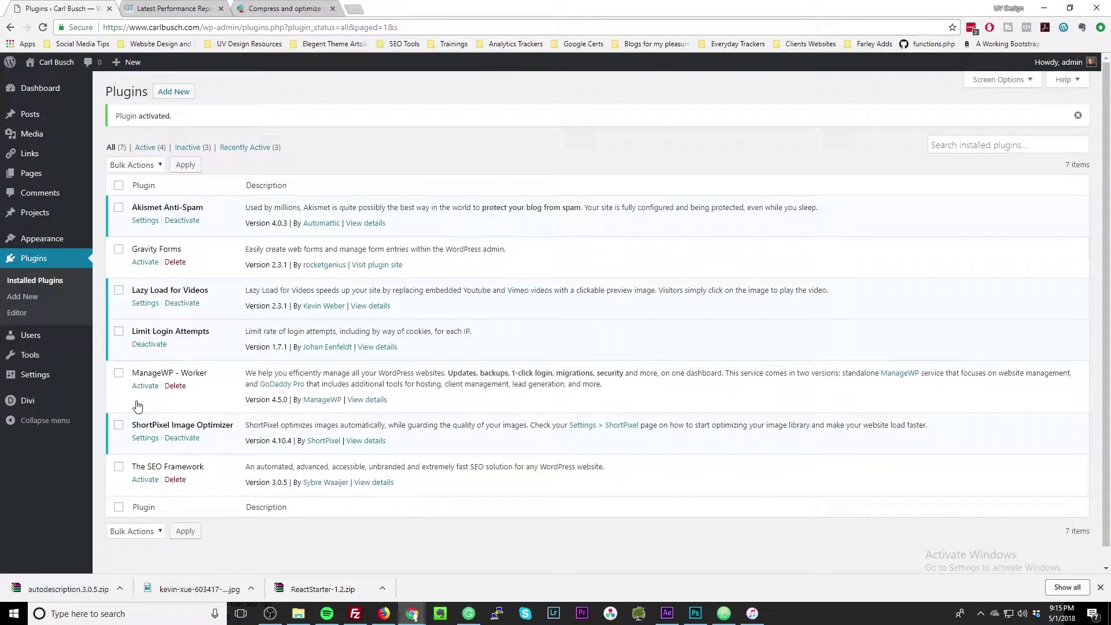
mouse_move(36, 139)
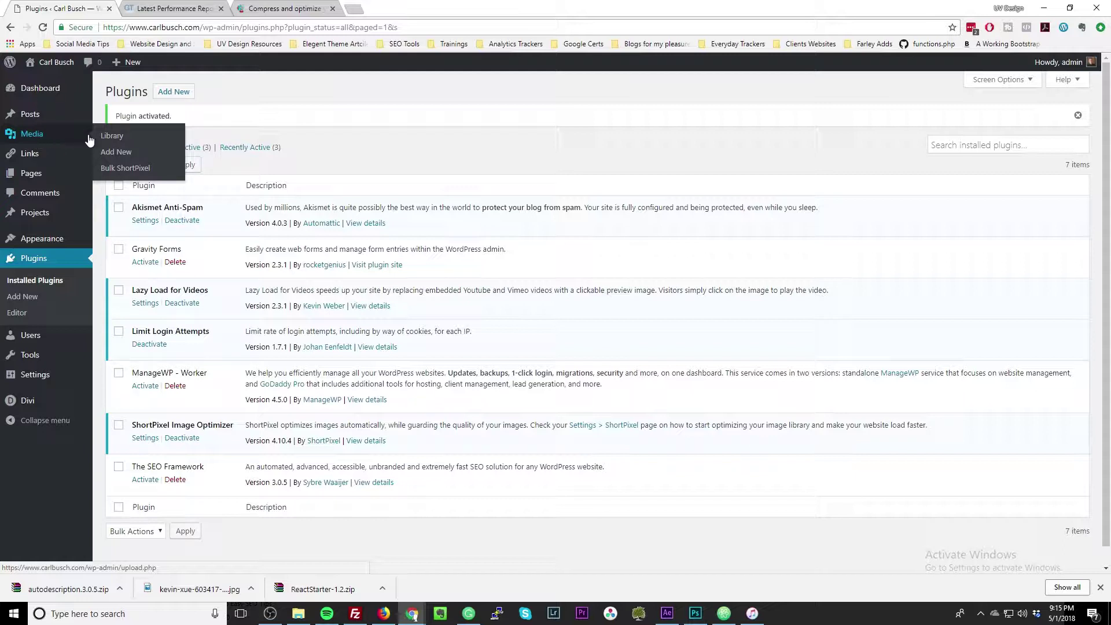
On Bulk ShortPixel, review the 11 unoptimized thumbnails, restart optimizing, and dismiss the Squirrly notice.
click(123, 171)
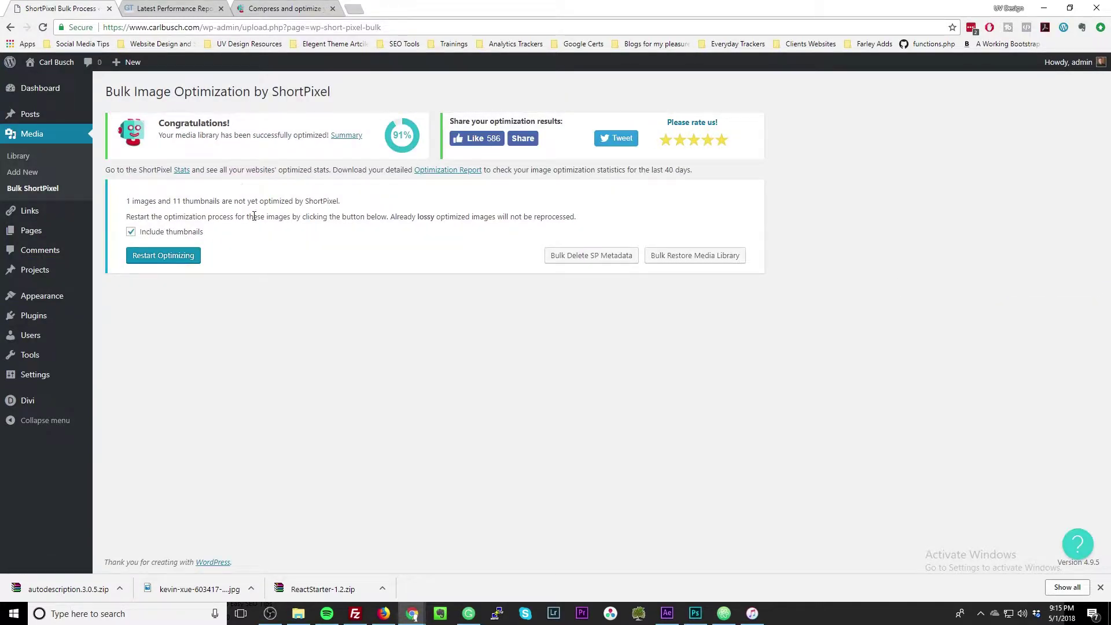
drag(131, 206, 217, 202)
drag(126, 201, 215, 202)
click(232, 204)
drag(173, 202, 292, 217)
click(288, 200)
click(163, 261)
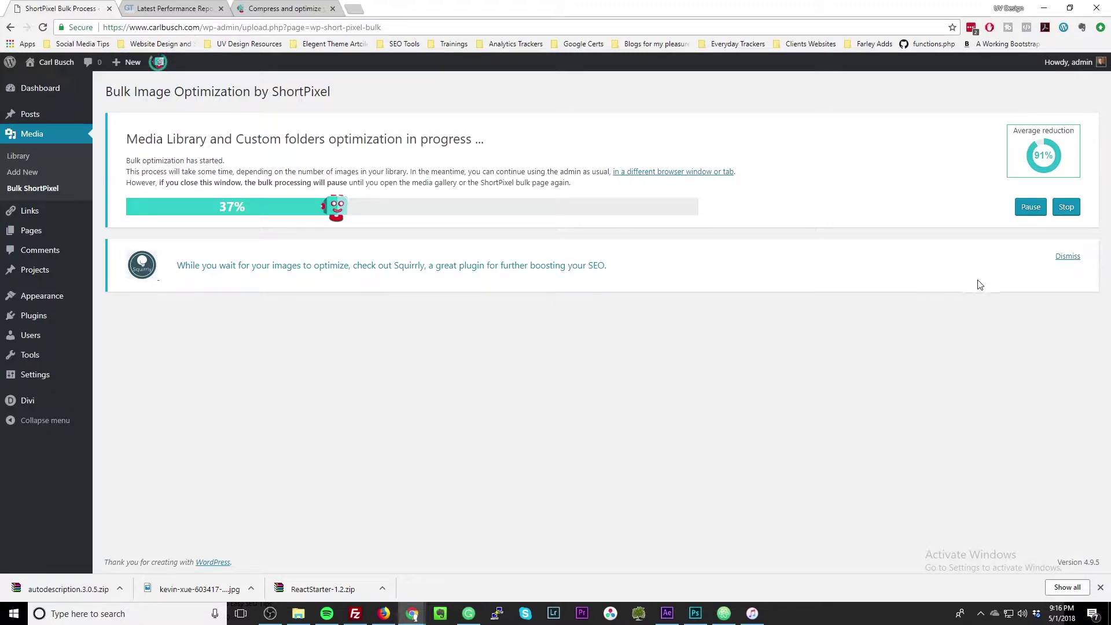
click(1066, 259)
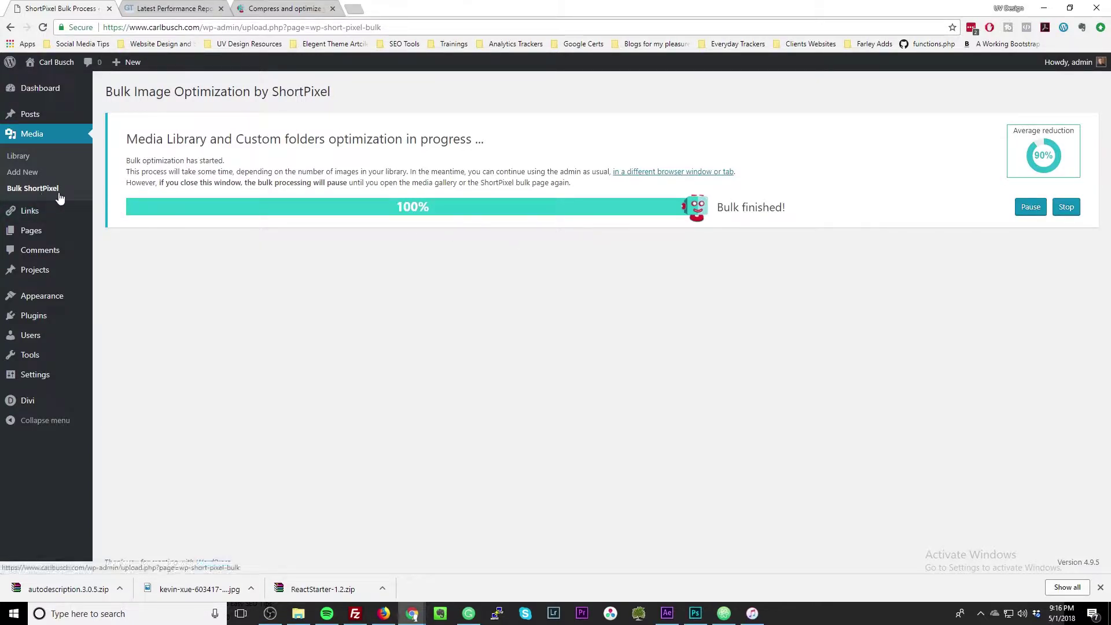
Reload Bulk ShortPixel and view its summary: 90.02% average optimization, 13 MB saved.
click(37, 196)
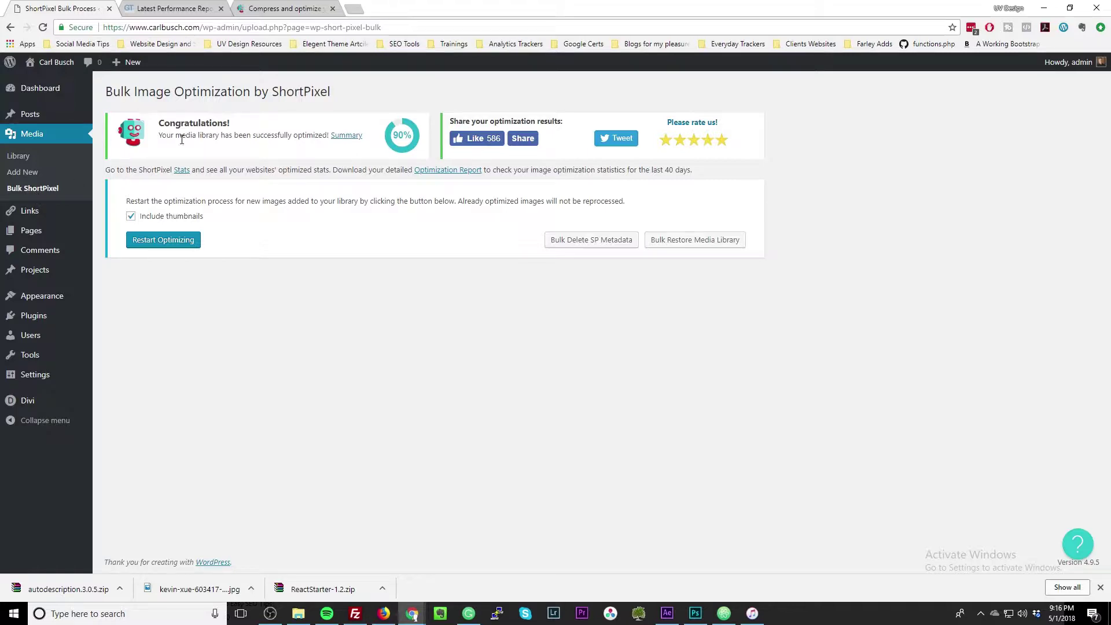
mouse_move(346, 136)
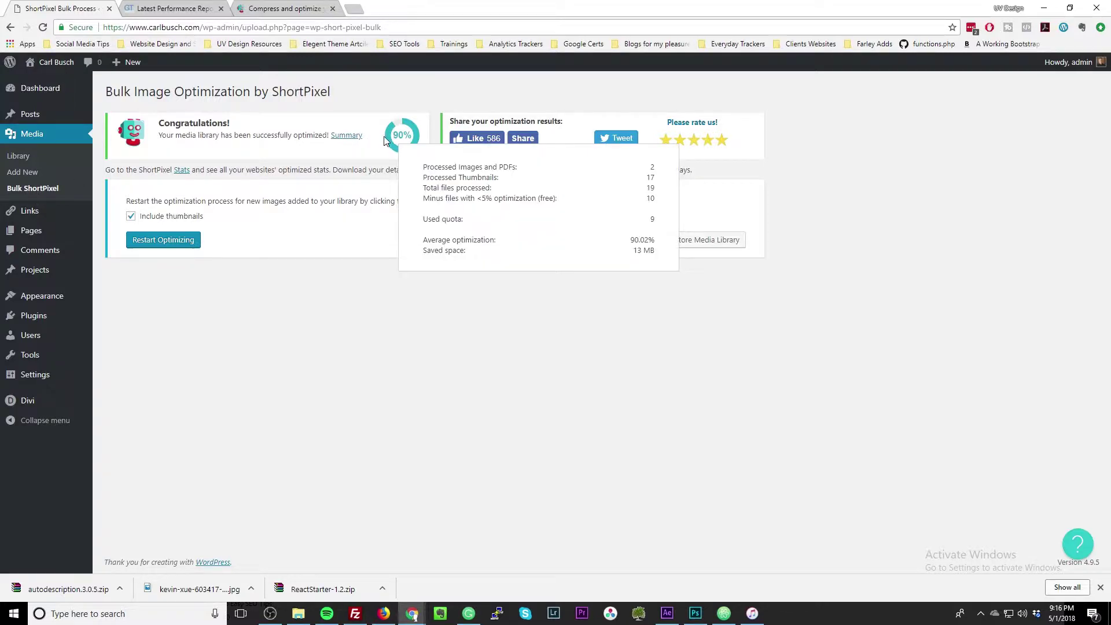
click(340, 137)
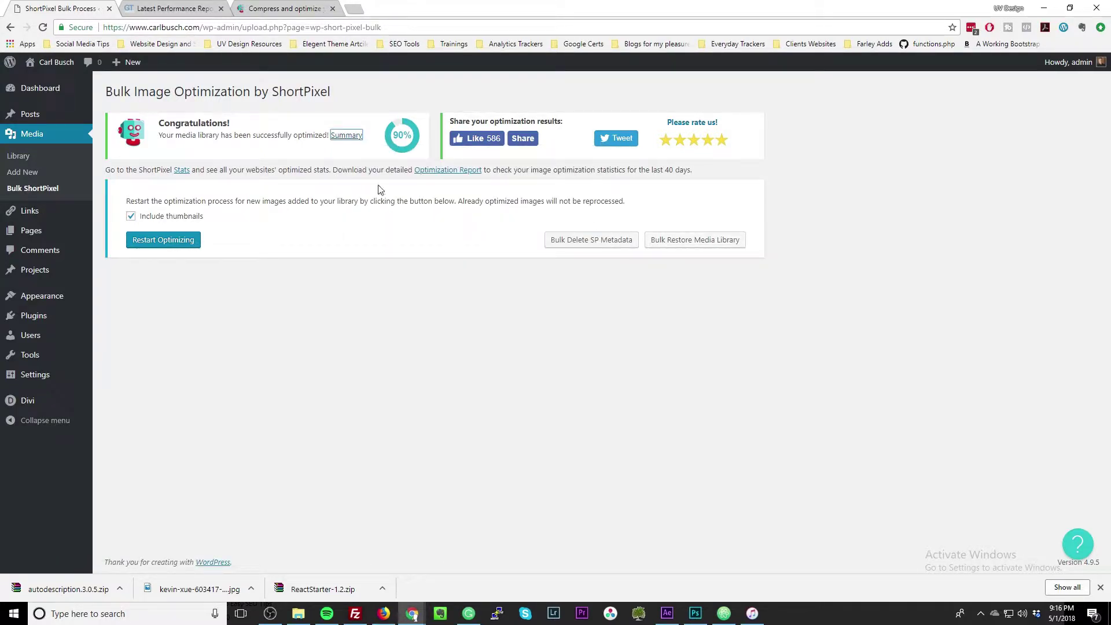
mouse_move(346, 139)
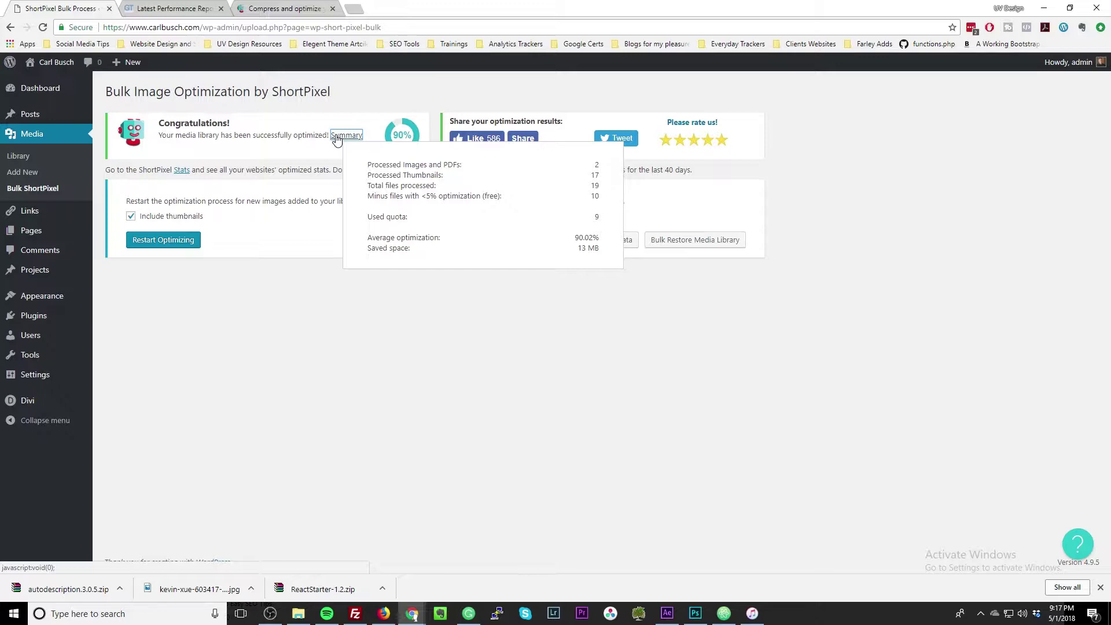
Reload the carlbusch.com home page in Firefox, then return to the ShortPixel bulk page.
click(384, 613)
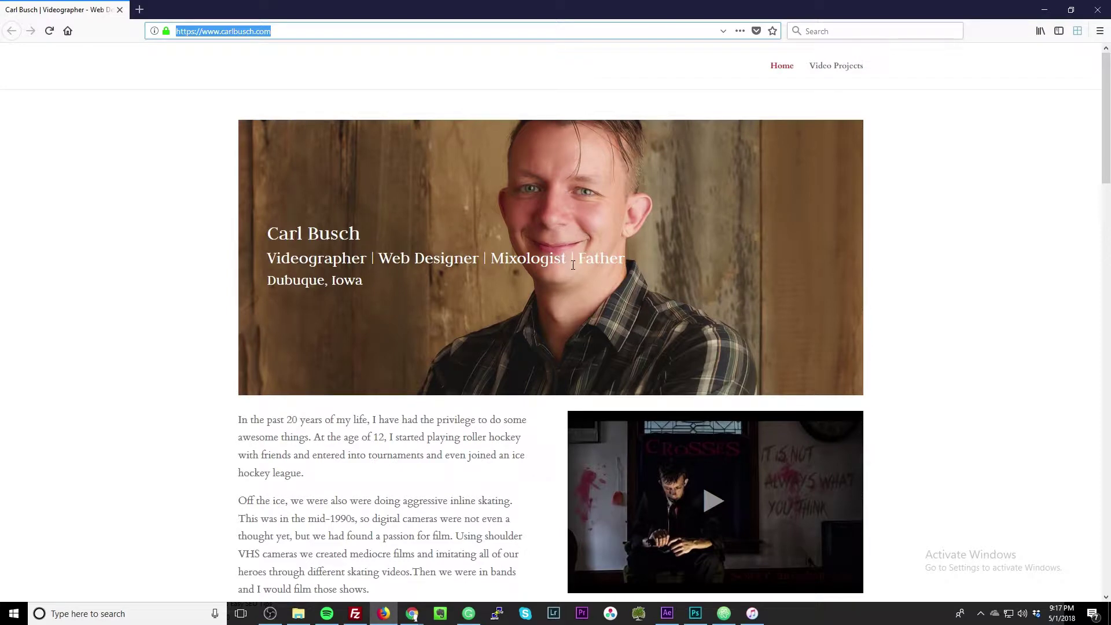
click(49, 31)
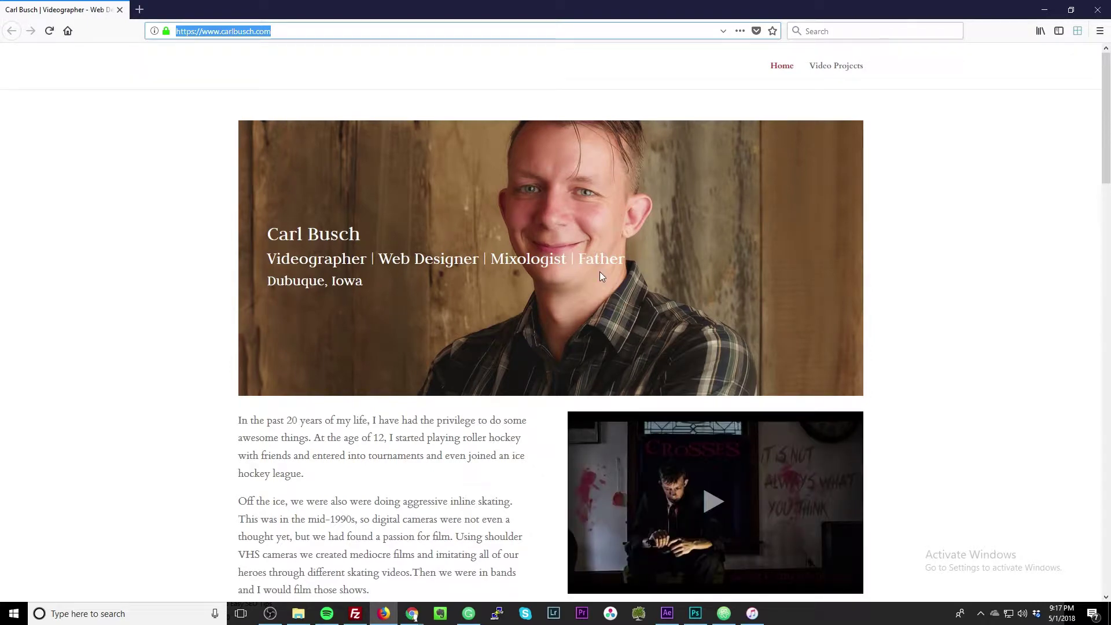
click(1044, 9)
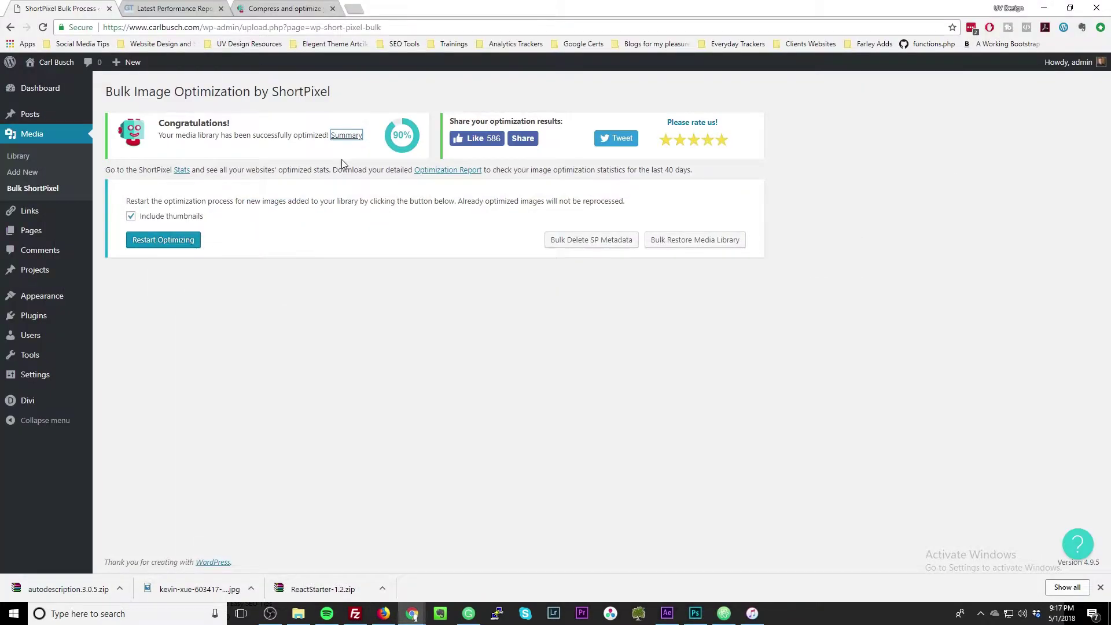
click(175, 9)
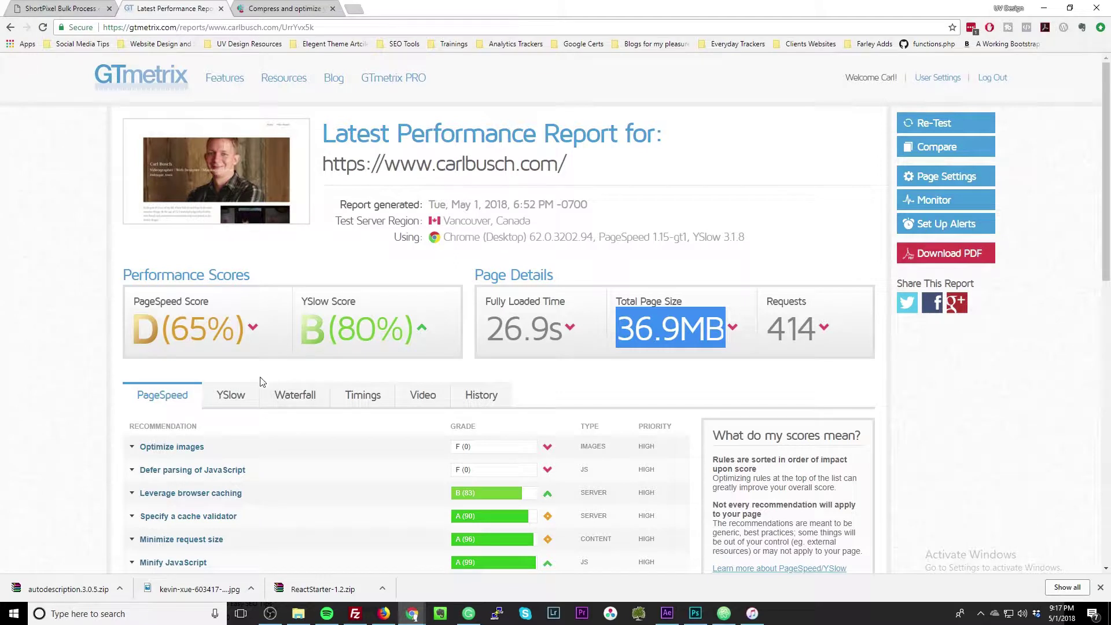
scroll(266, 393, down, 1)
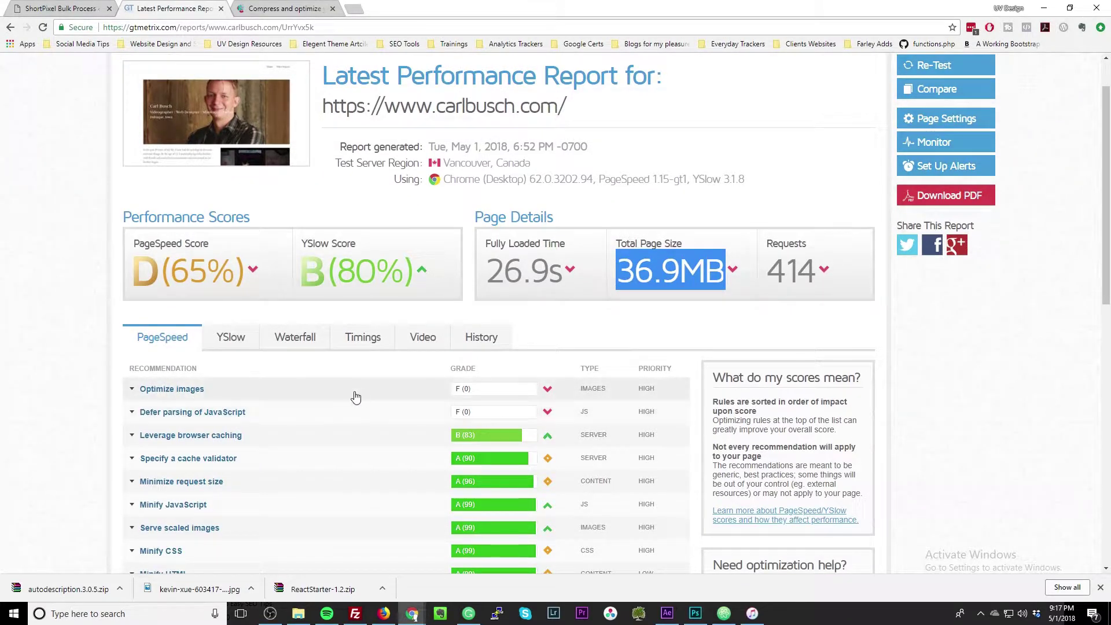
click(357, 397)
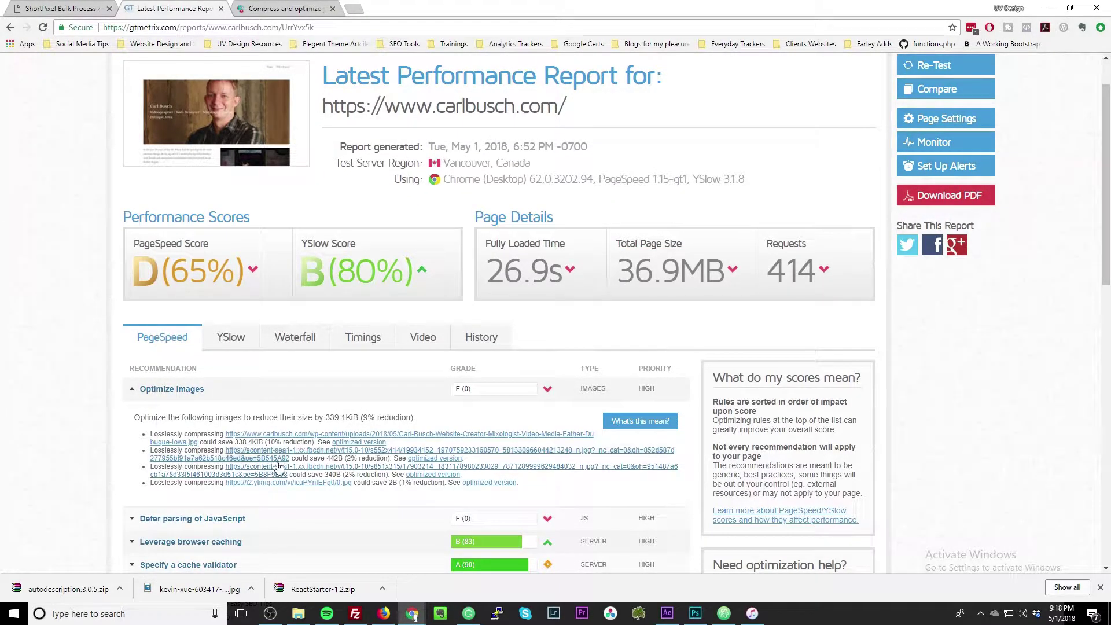
click(342, 396)
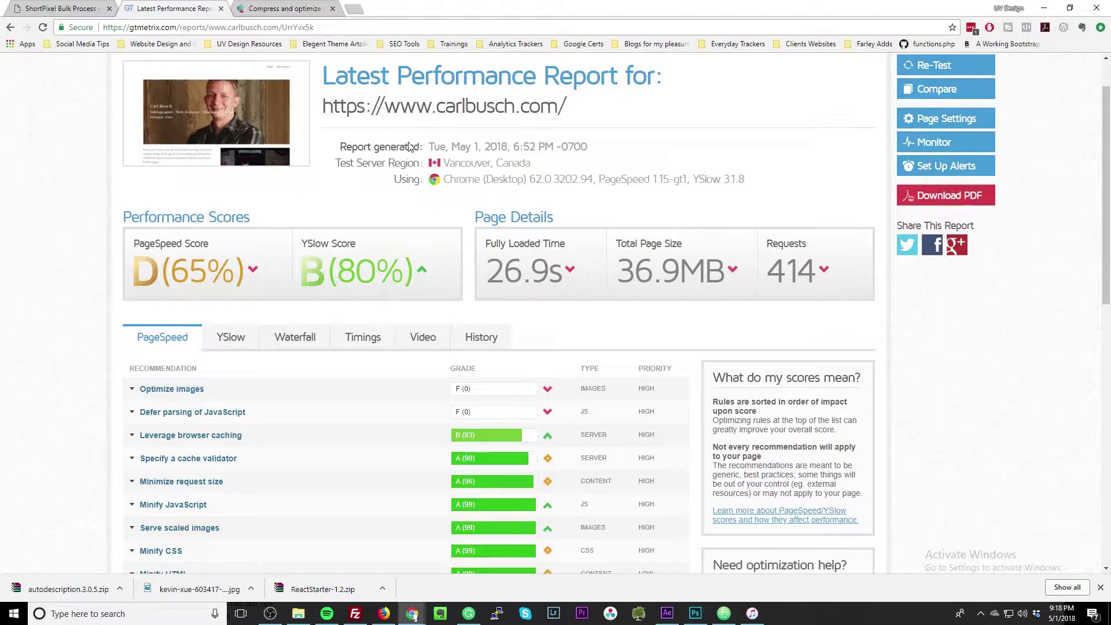
scroll(256, 160, up, 1)
click(933, 124)
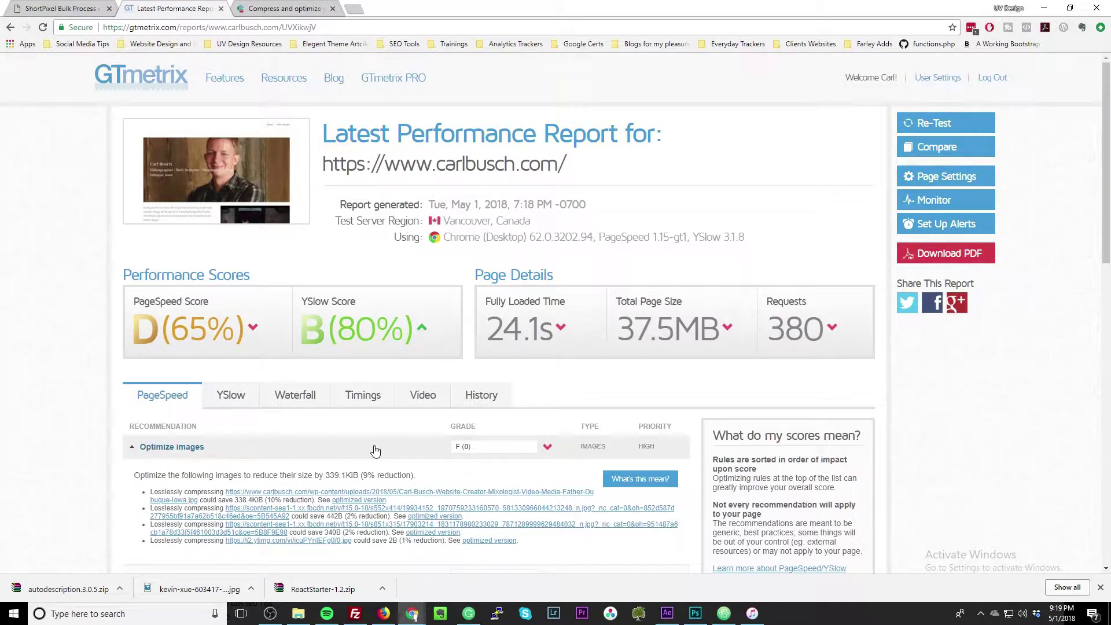
View each of the three images flagged under Optimize images, closing each one afterward.
scroll(377, 457, down, 2)
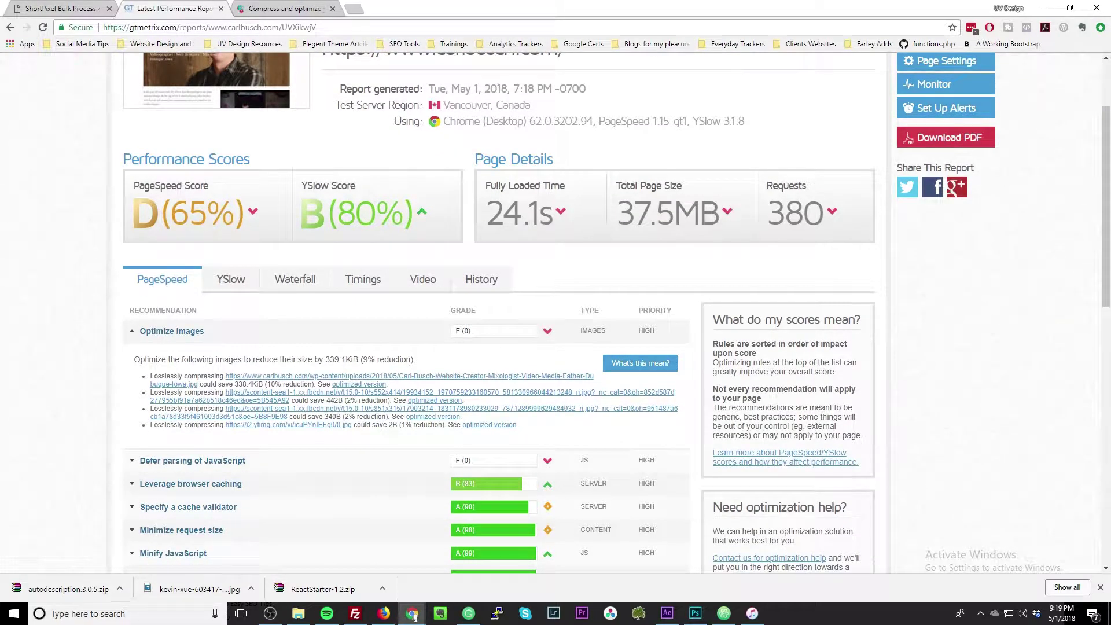
click(411, 382)
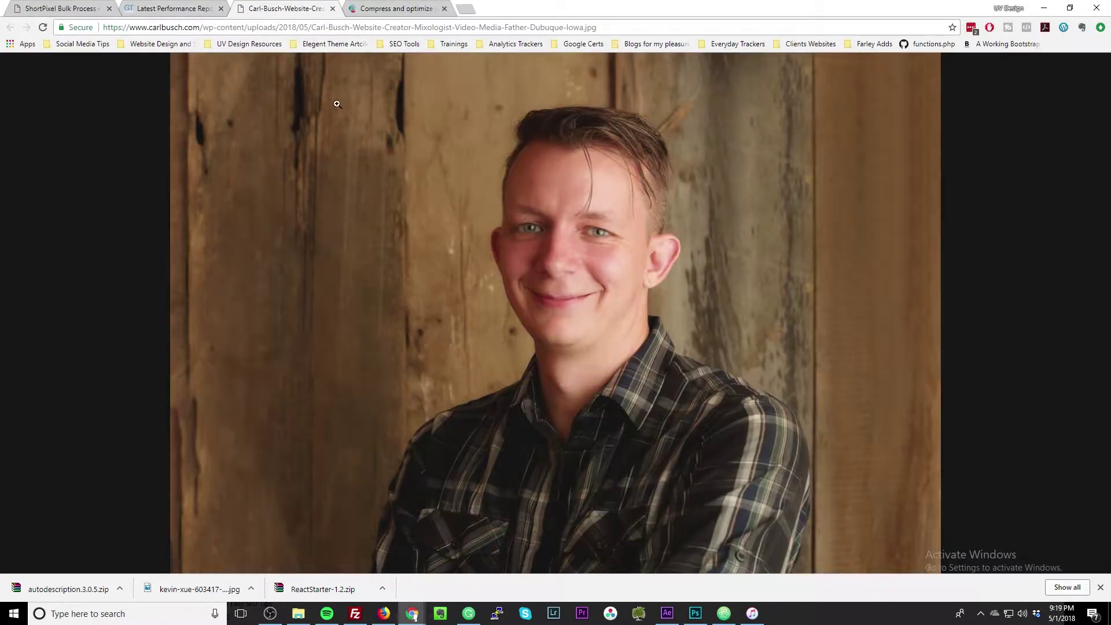
click(333, 9)
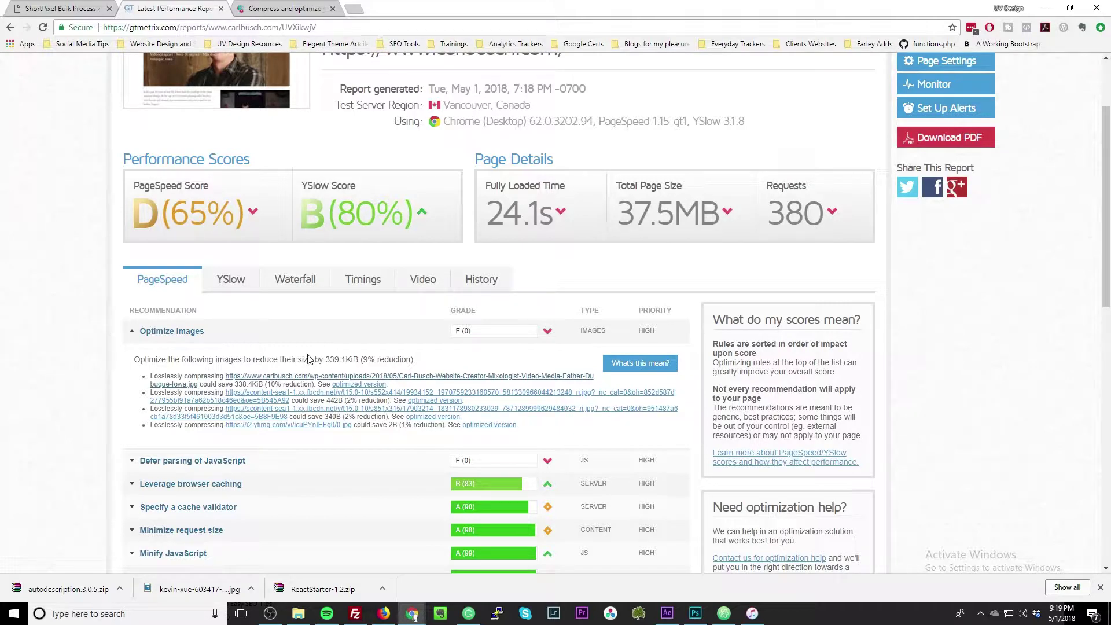
click(254, 400)
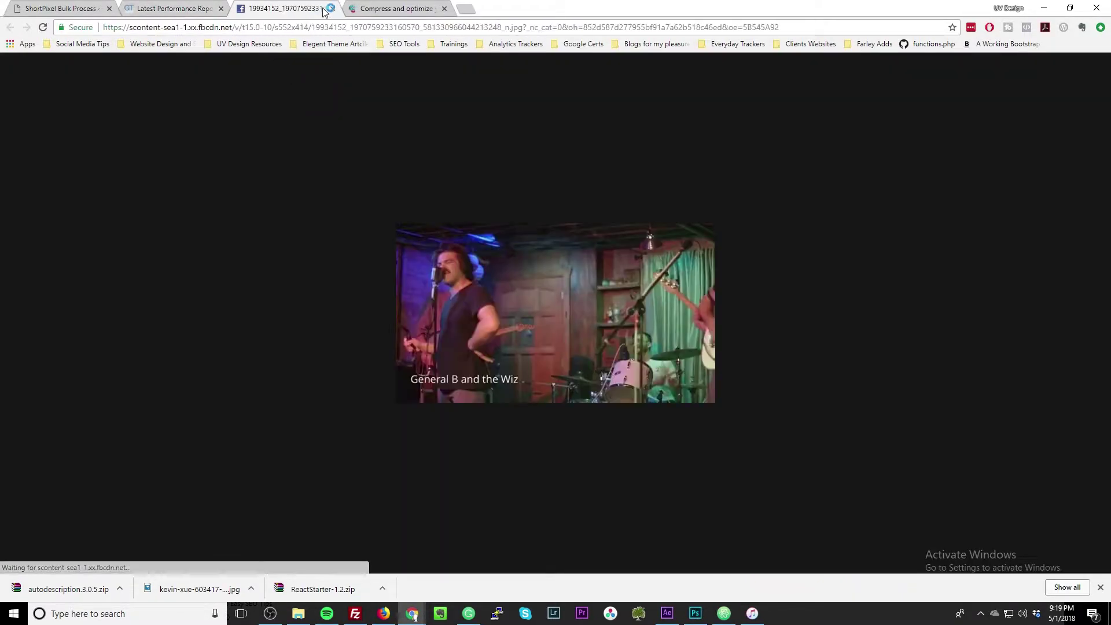
click(330, 9)
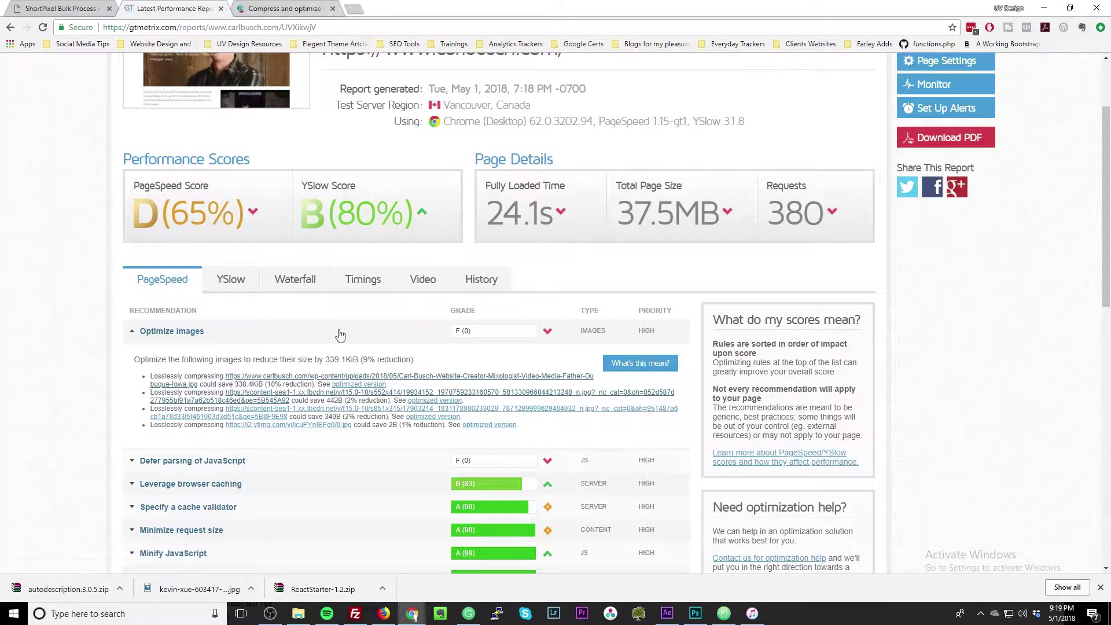
click(326, 412)
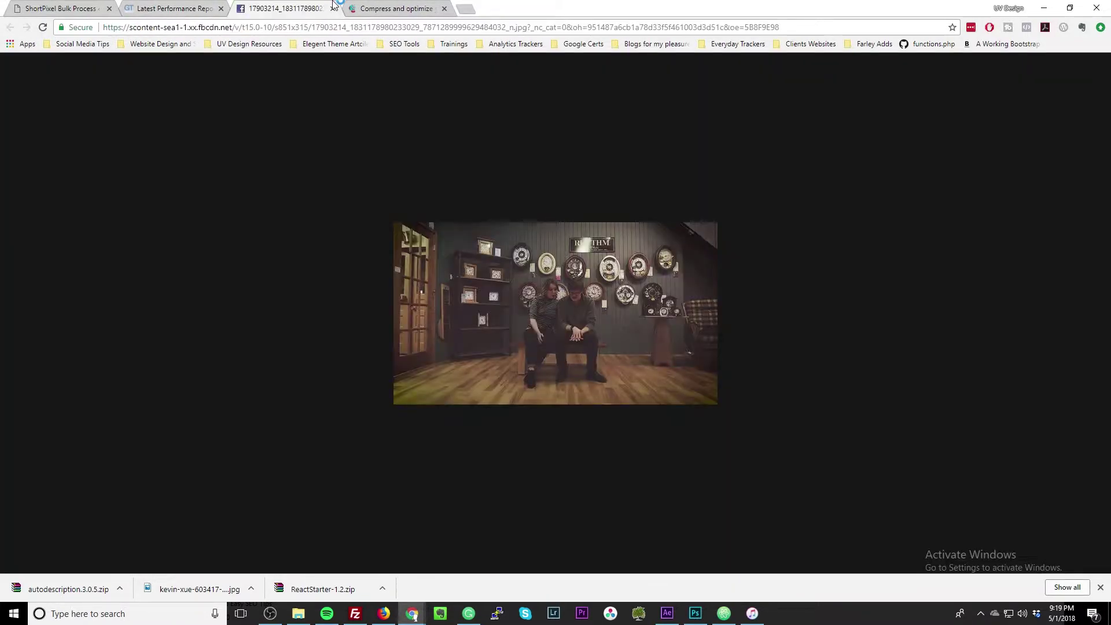
click(332, 8)
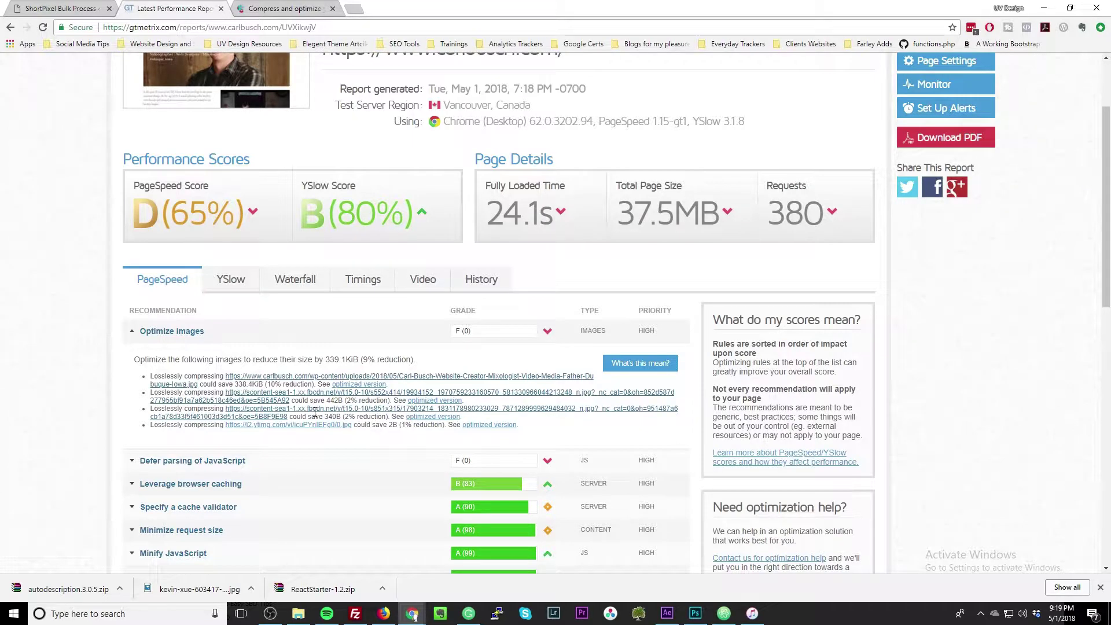
scroll(184, 199, up, 2)
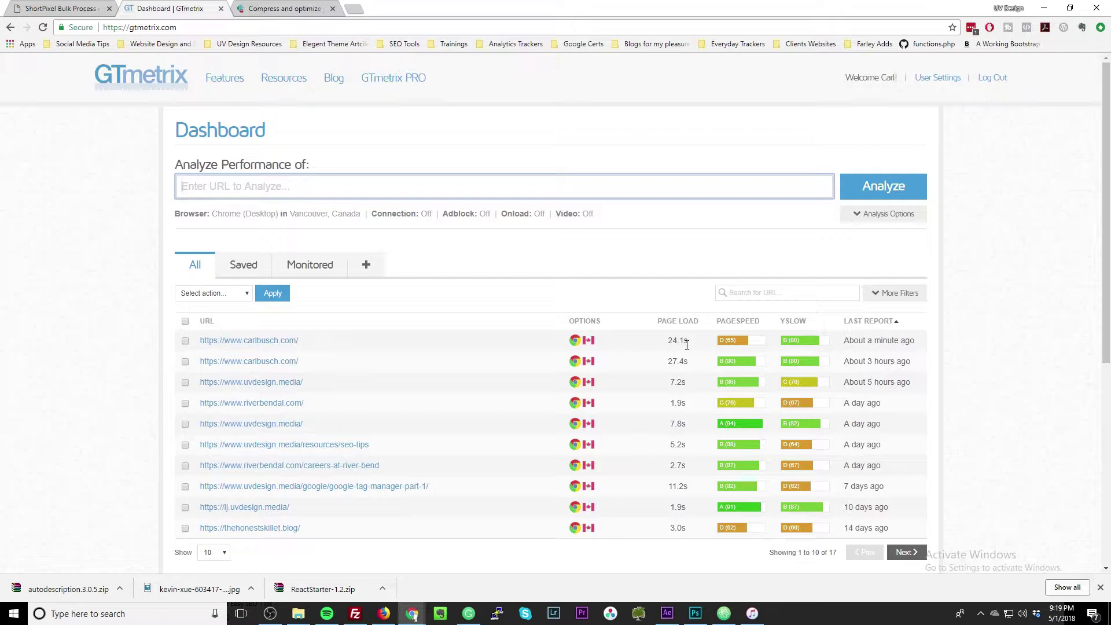
Copy the latest test's carlbusch.com address into Analyze Performance and start a new analysis.
drag(300, 342, 199, 350)
key(ctrl+c)
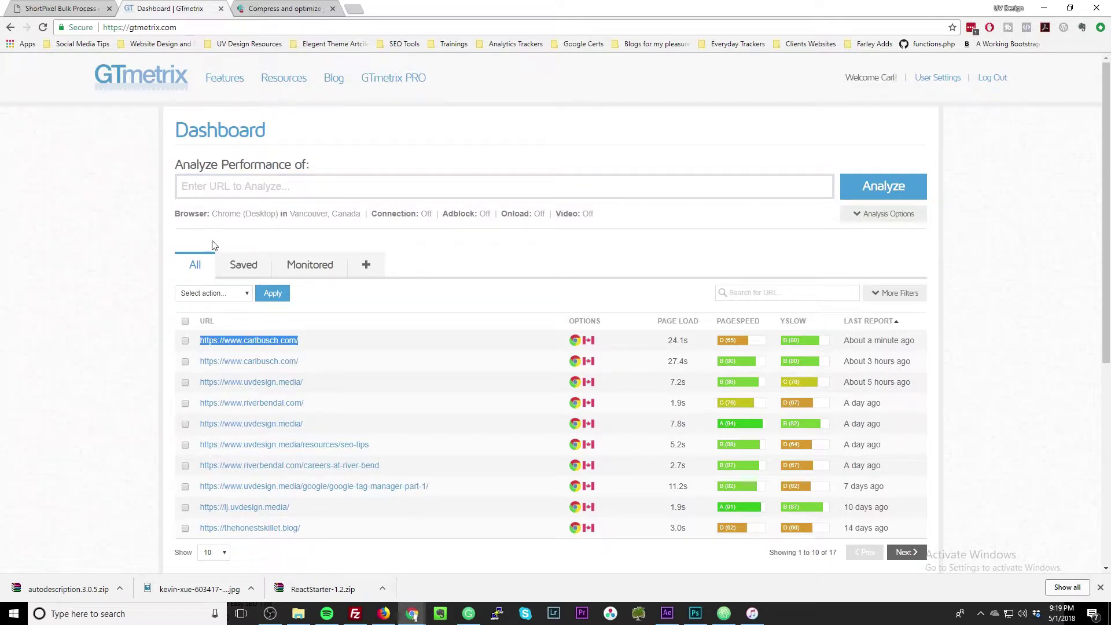
click(243, 186)
key(ctrl+v)
click(877, 189)
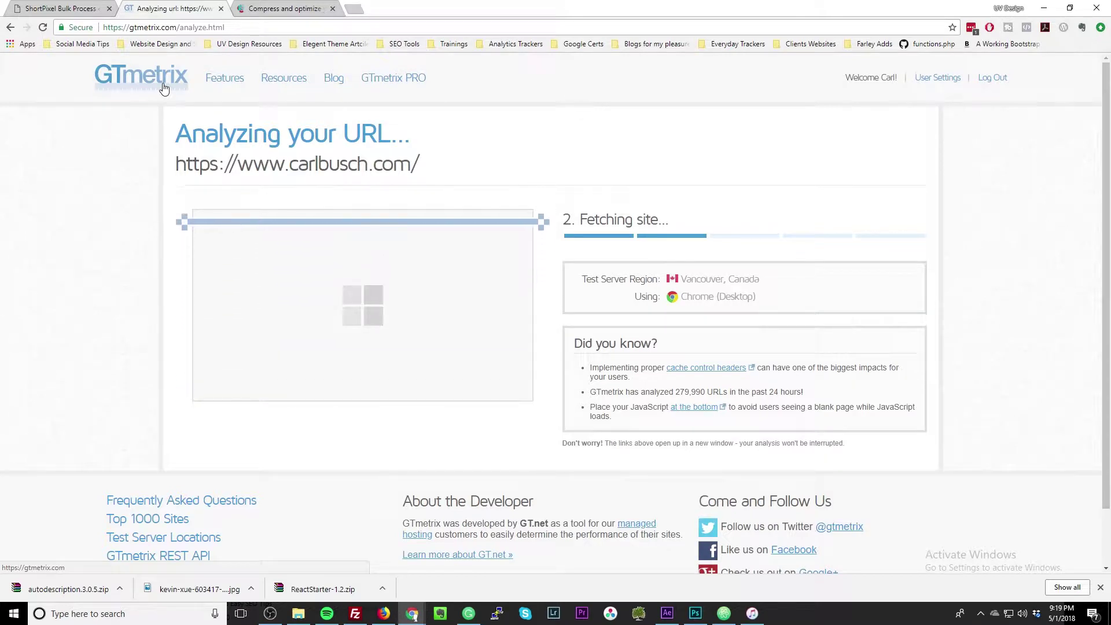
Check the ShortPixel summary, then open the Media Library and toggle grid and list views.
click(84, 6)
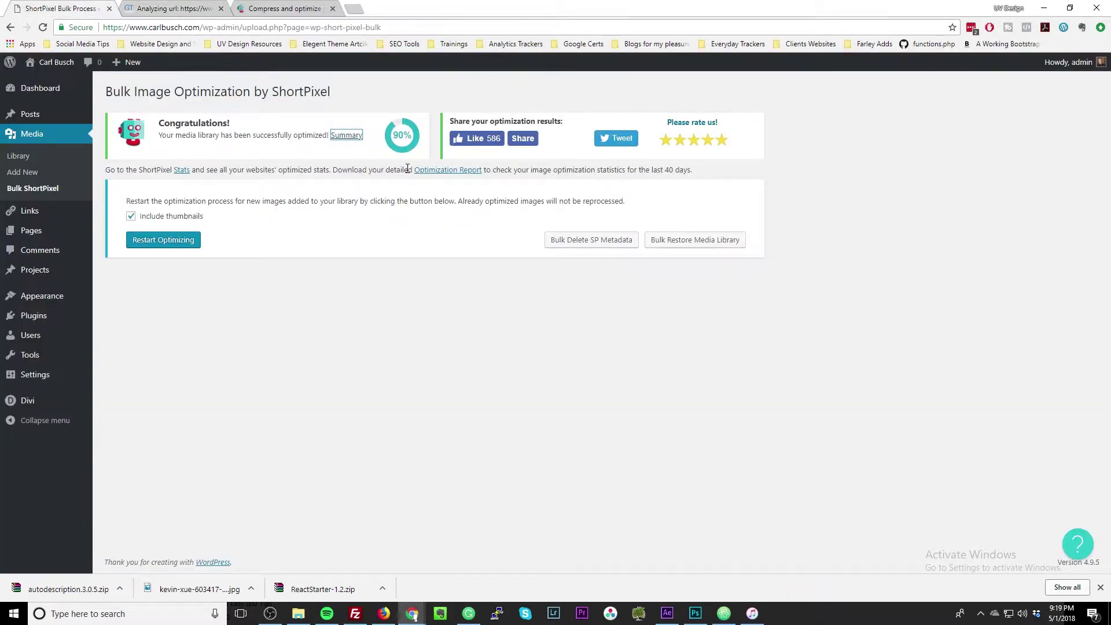
click(340, 138)
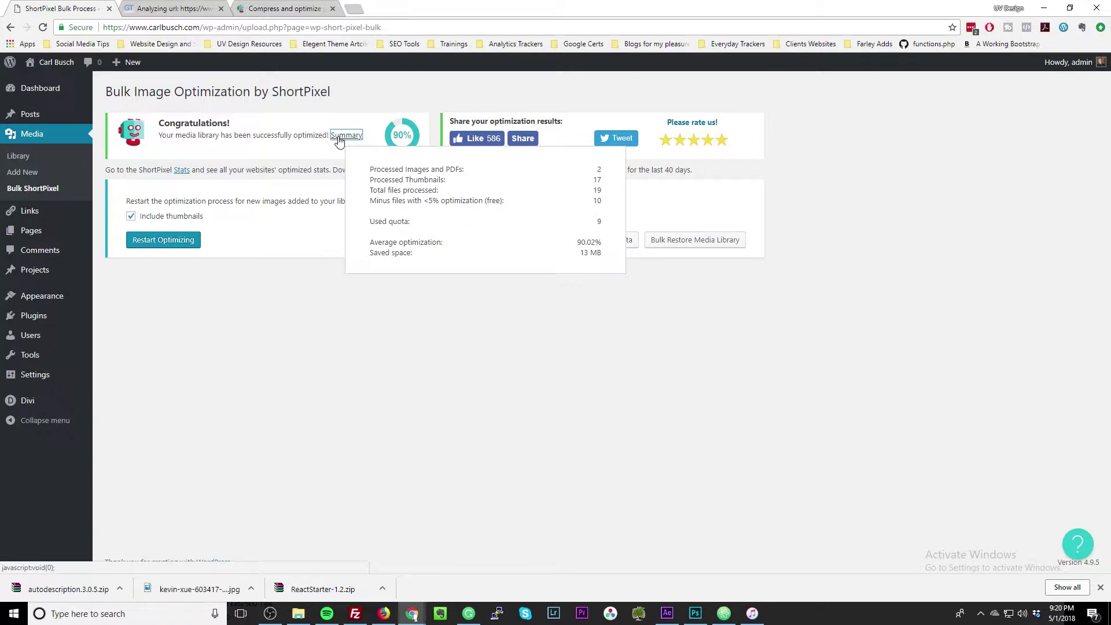
click(19, 156)
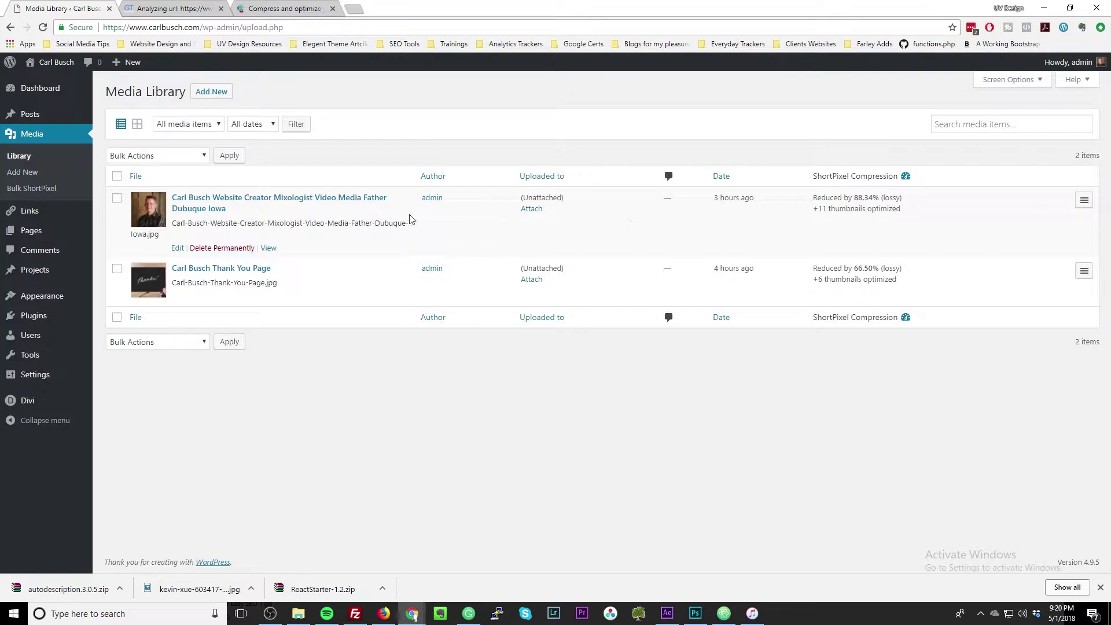
click(137, 125)
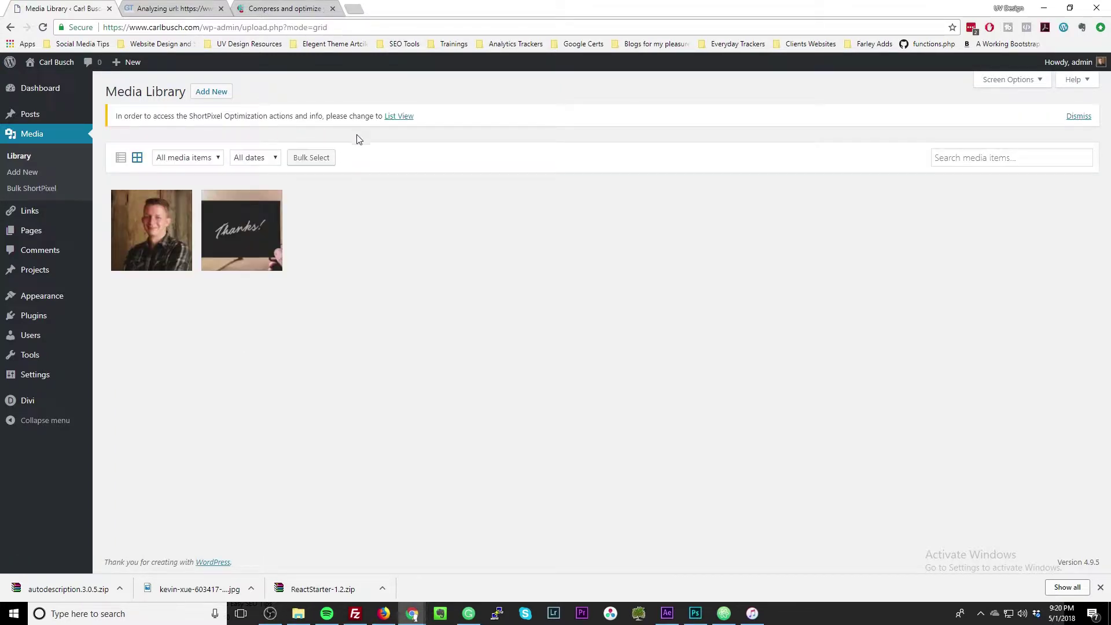
click(119, 162)
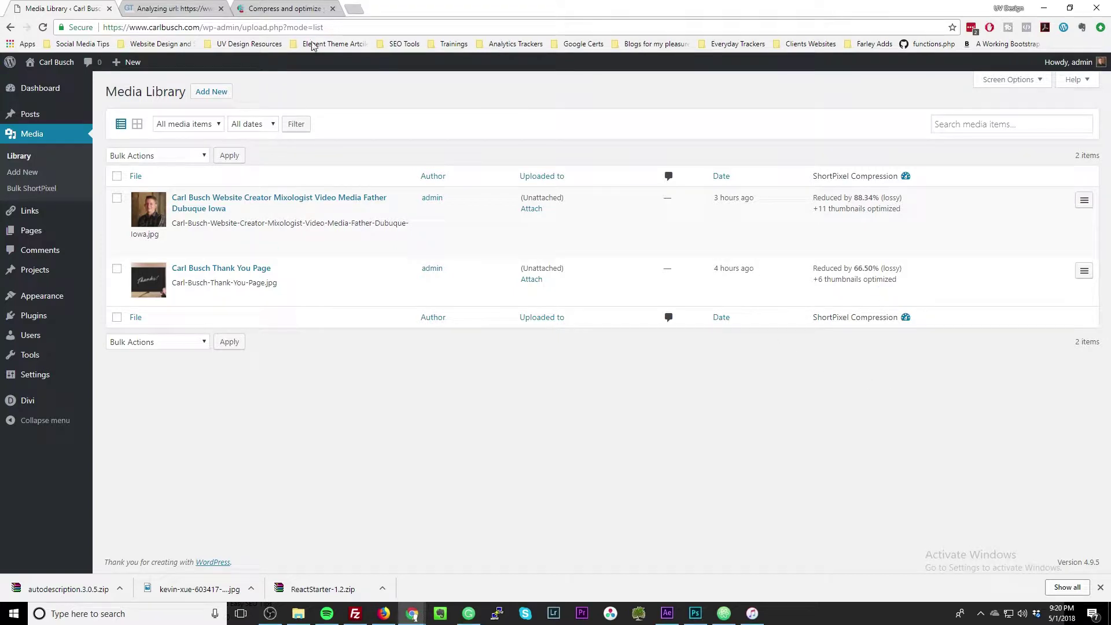
Review Optimize images in the new GTmetrix report, then return to the Media Library.
click(191, 6)
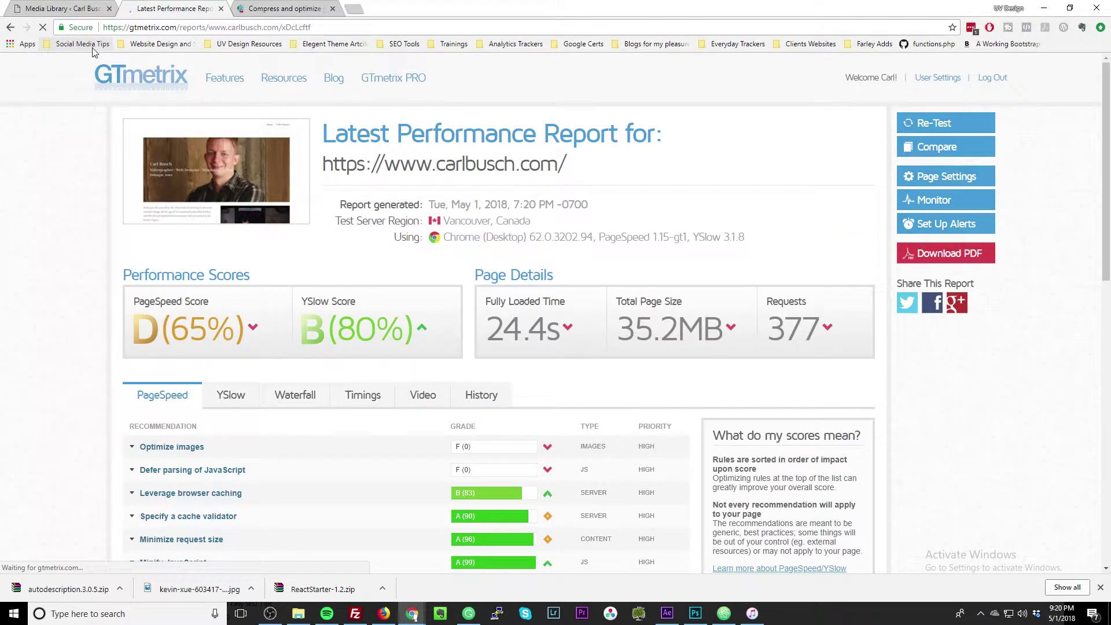
click(310, 454)
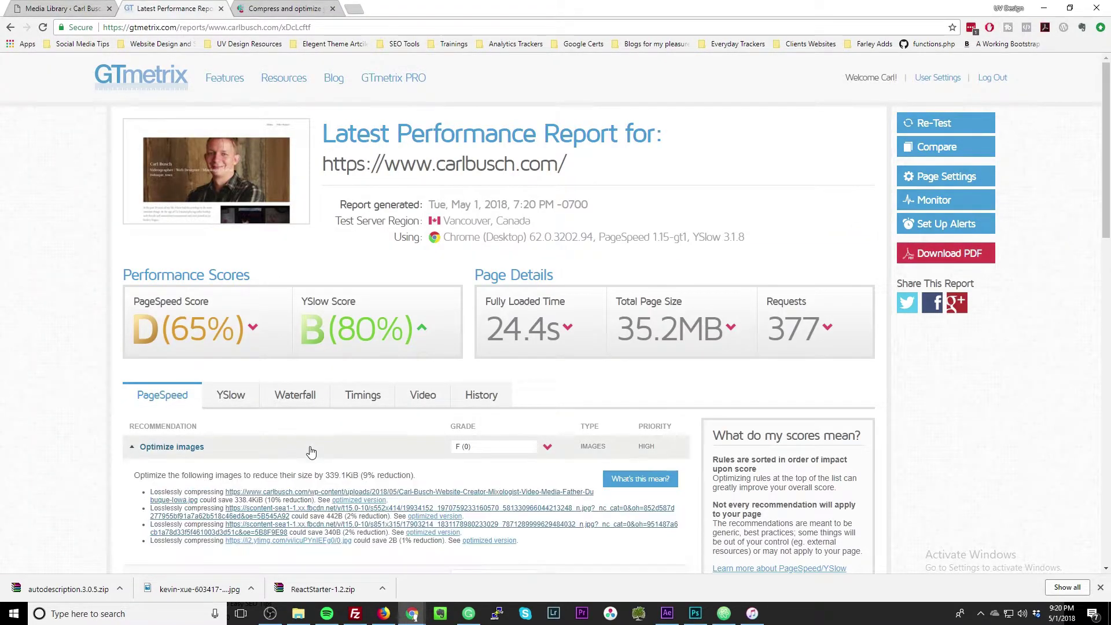
click(45, 5)
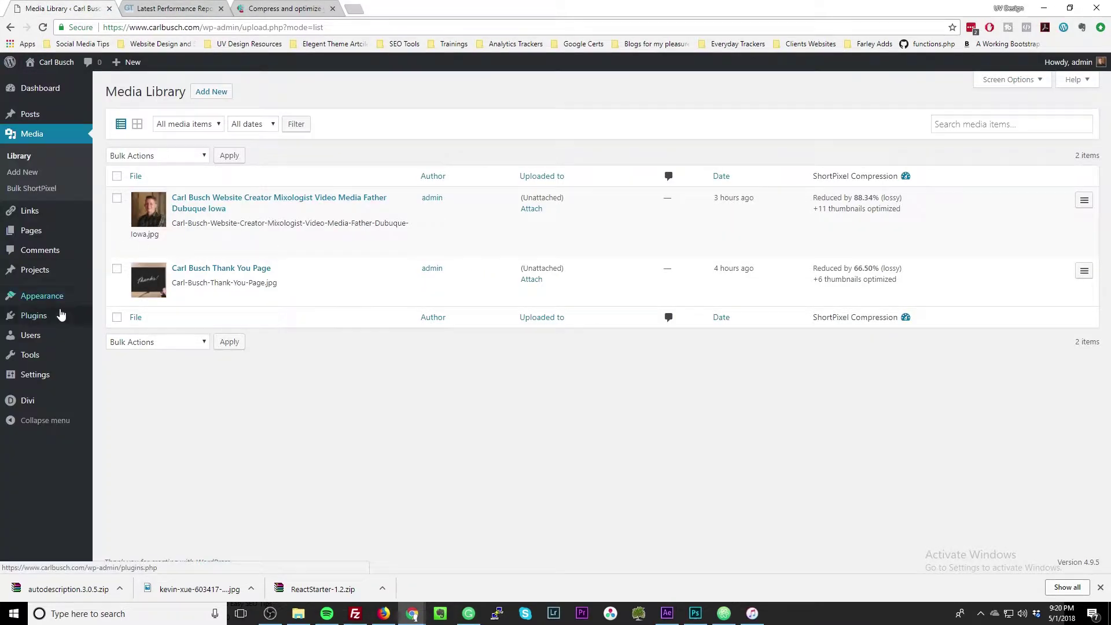
mouse_move(48, 322)
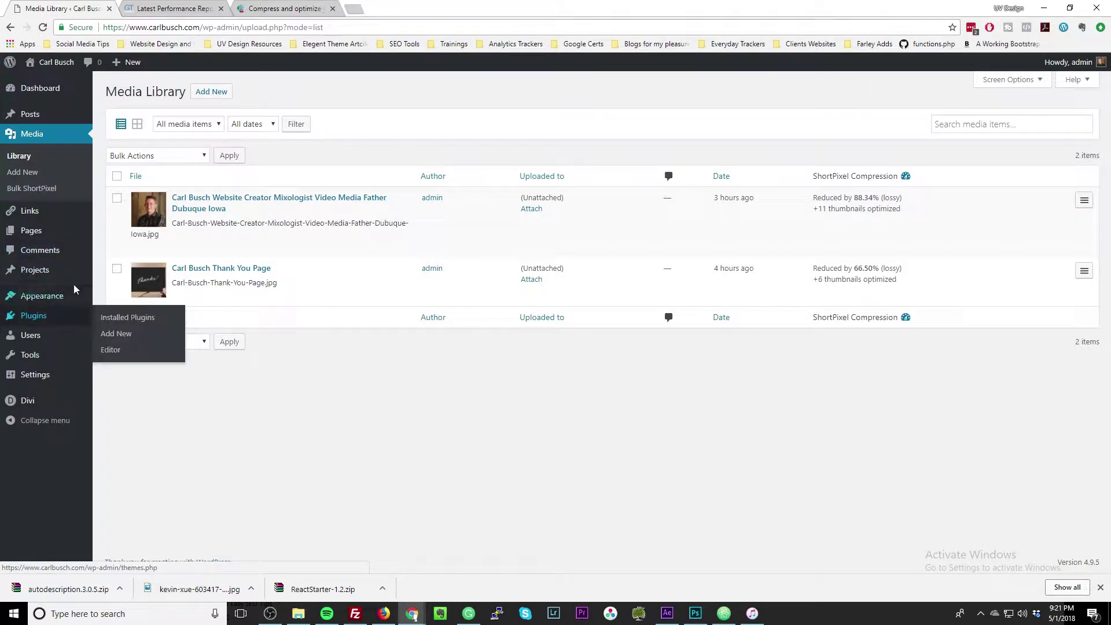
Move from the Media Library to ShortPixel's online image compression page.
mouse_move(50, 311)
click(277, 8)
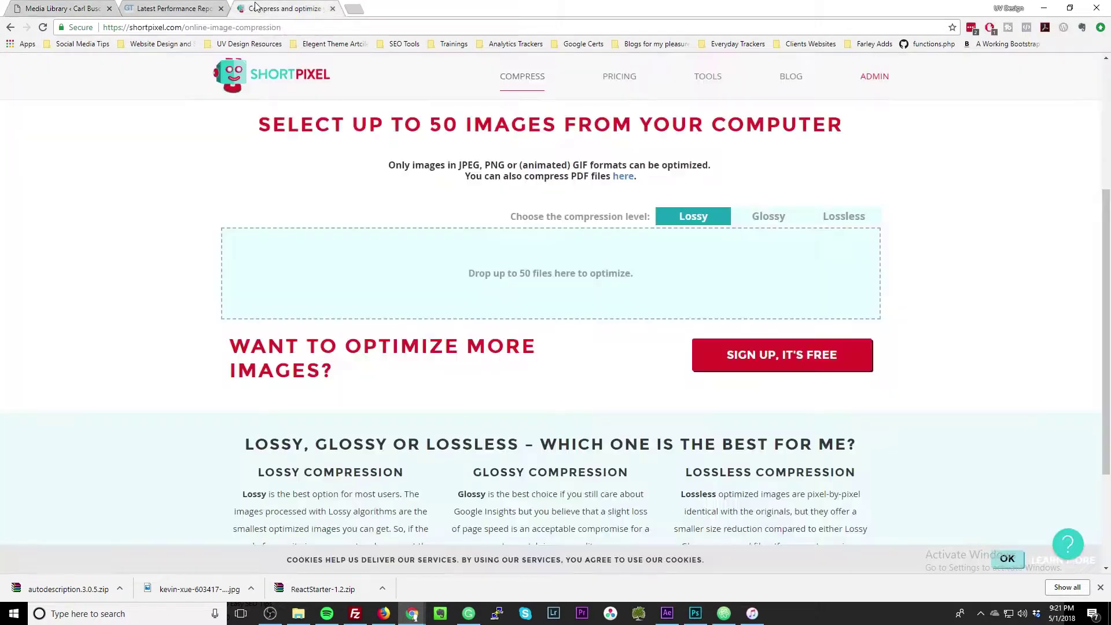
Load gravityforms.com/login/ in this tab, picking it from the 'grav' autocomplete.
click(274, 28)
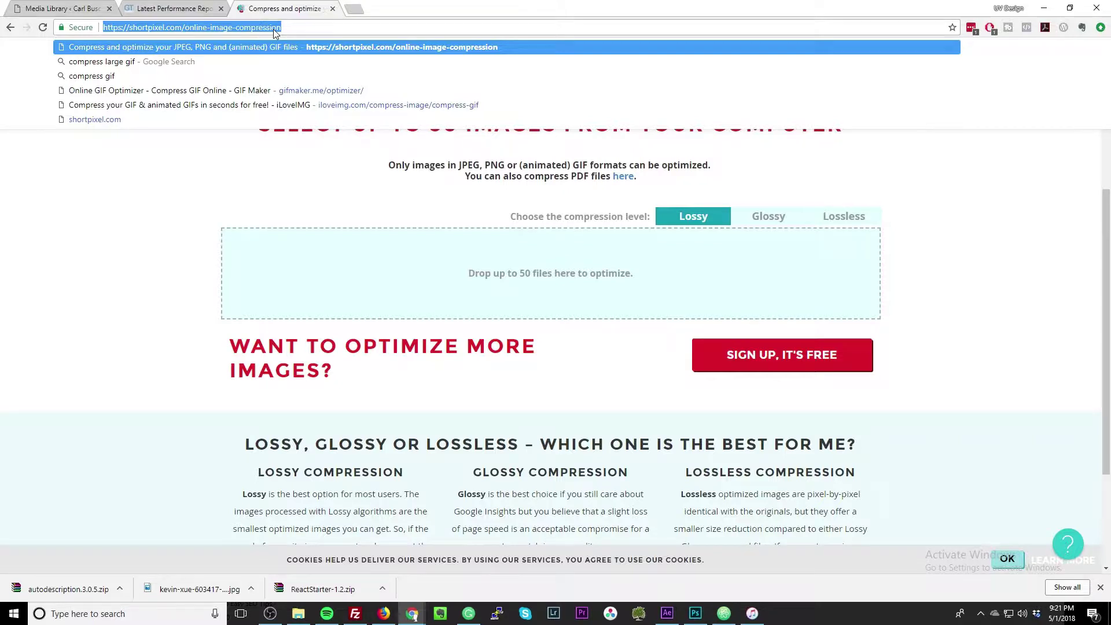
text(gra)
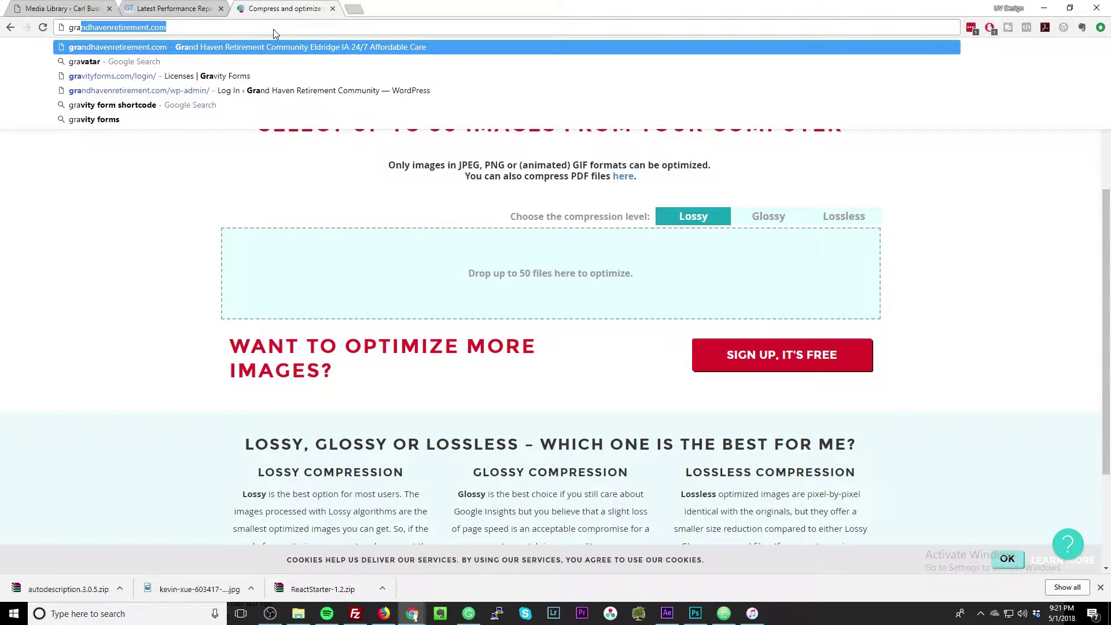
text(vityforms.com/login/)
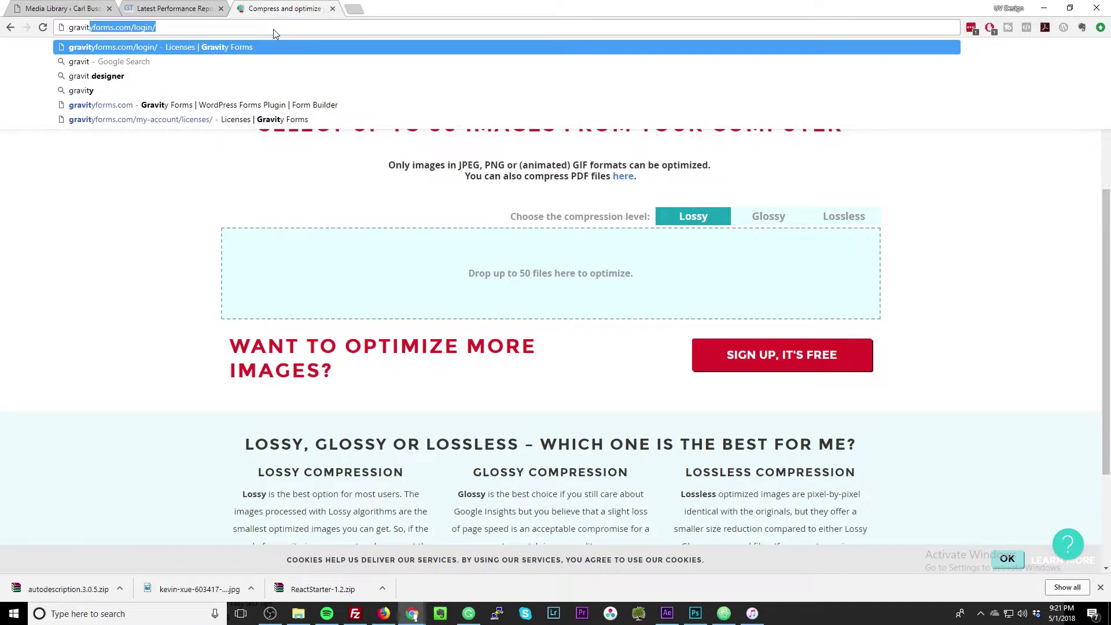
key(Return)
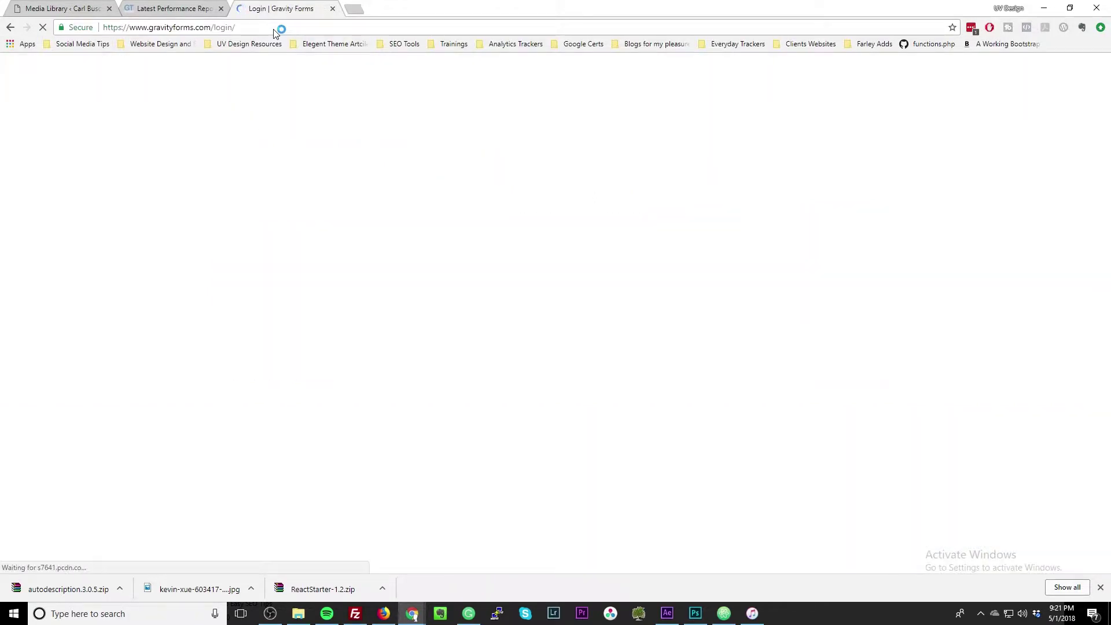
Strip the login part from the web address to load the Gravity Forms home page.
double_click(225, 27)
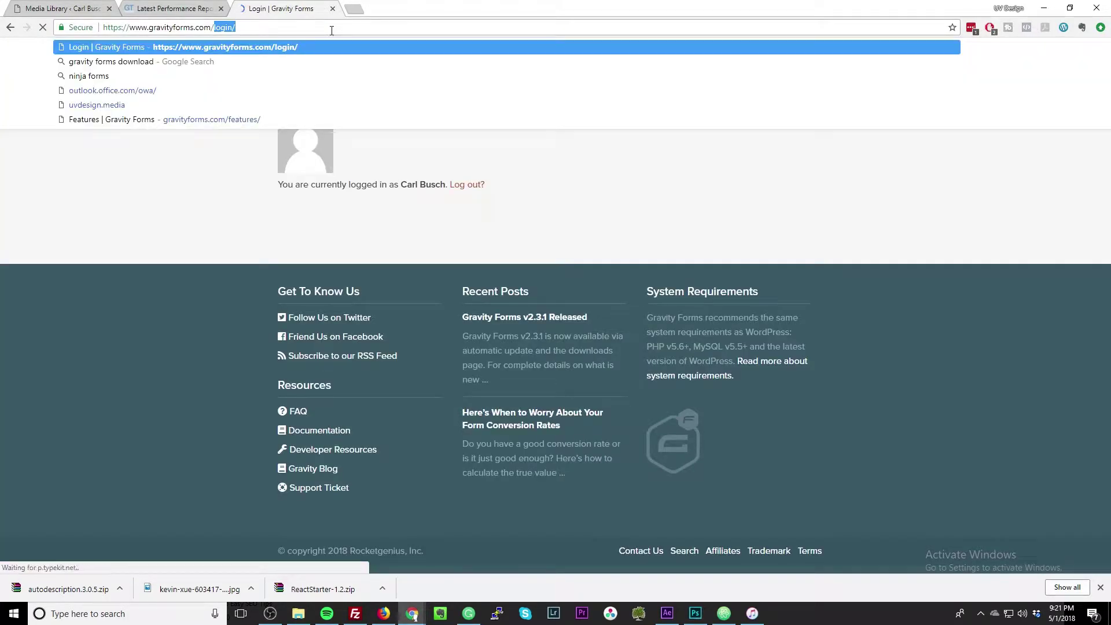
key(BackSpace)
key(Return)
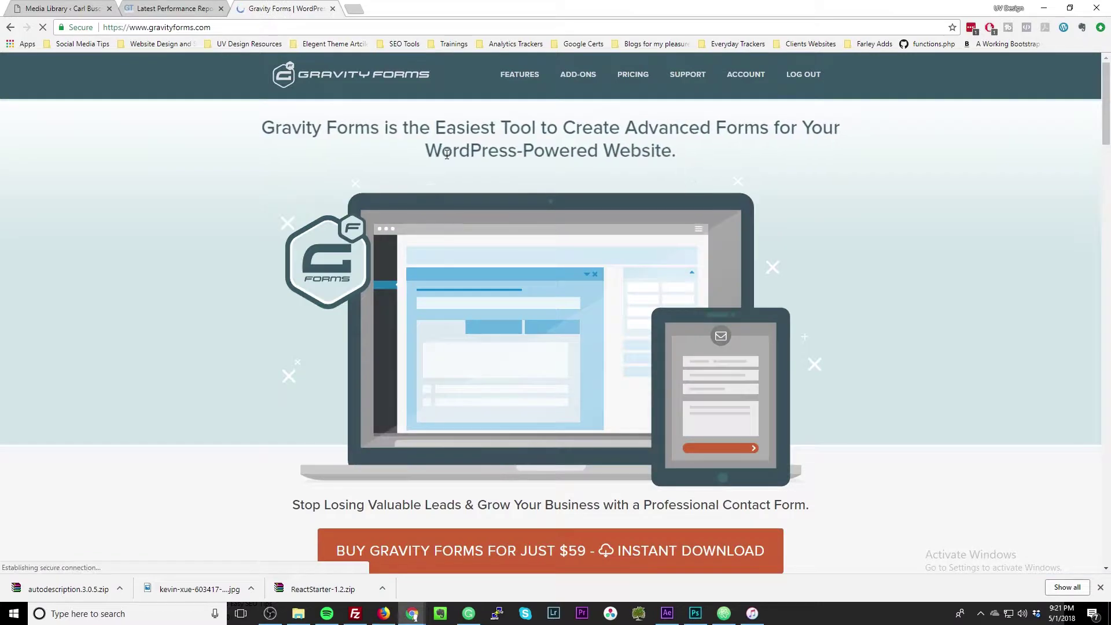
scroll(477, 235, down, 8)
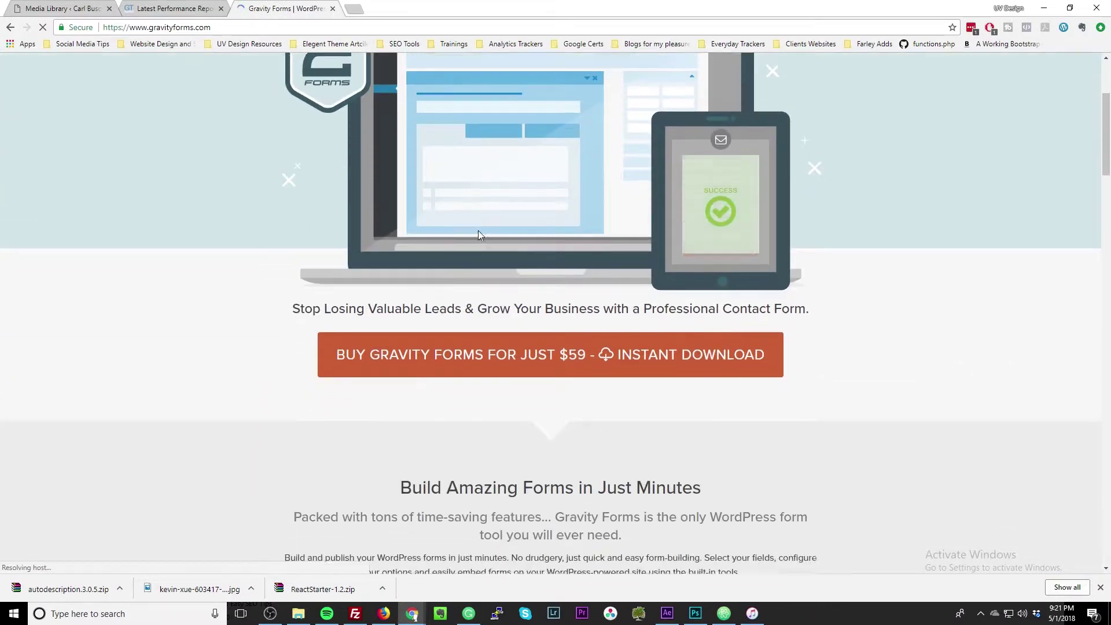
scroll(486, 232, up, 8)
scroll(486, 232, up, 1)
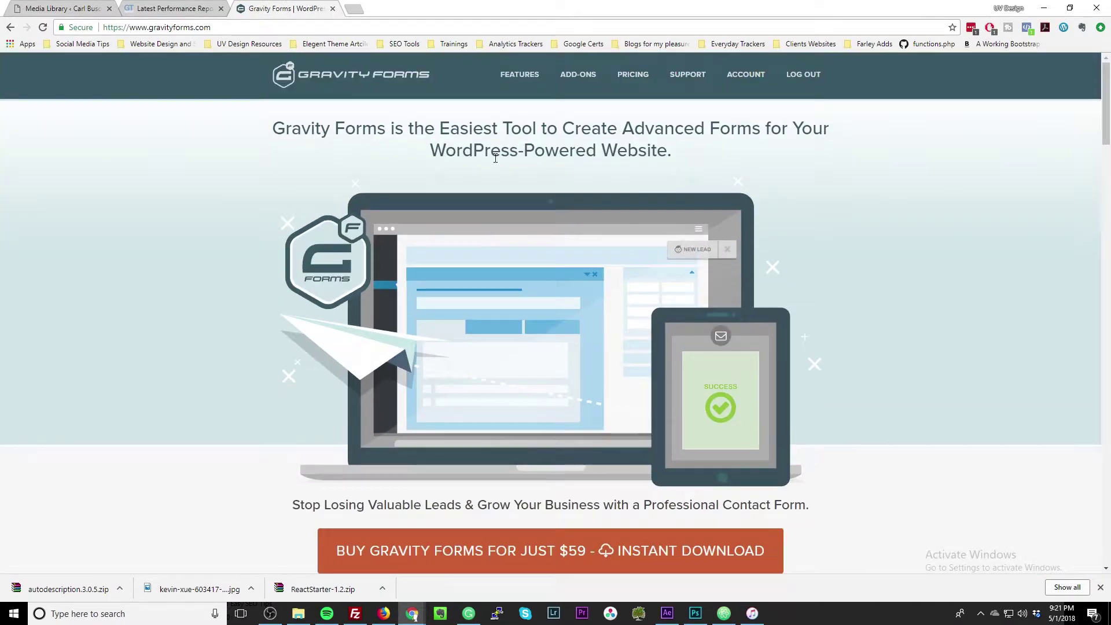
Browse the Features page down to Elite Features, Fight Spam and Responsive Design.
click(542, 76)
scroll(551, 140, down, 6)
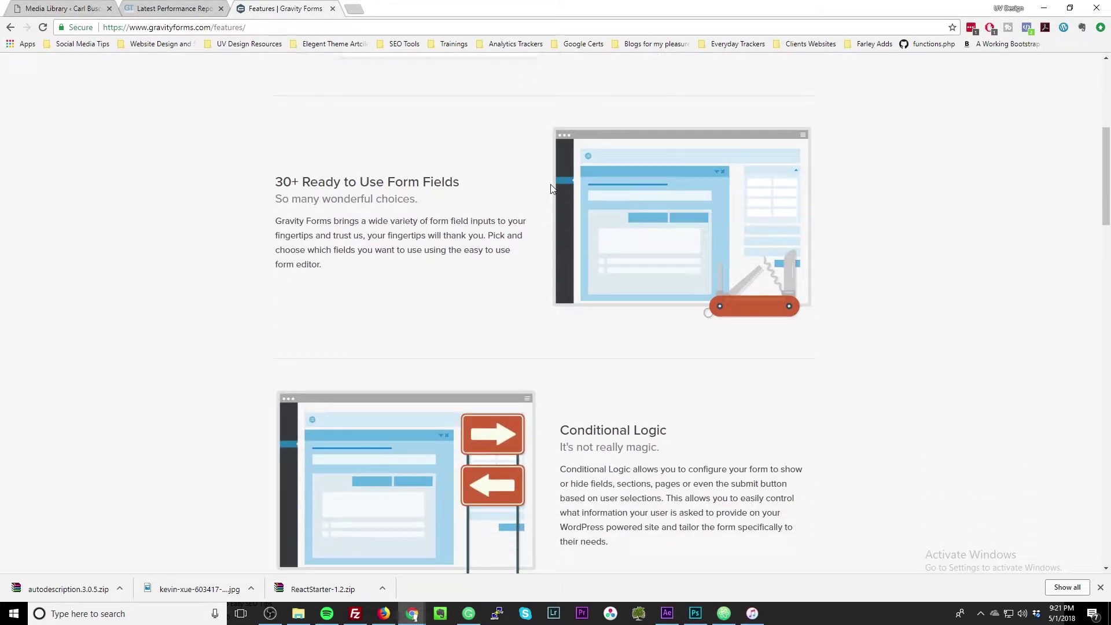
scroll(551, 189, down, 4)
scroll(567, 191, up, 4)
scroll(585, 188, down, 5)
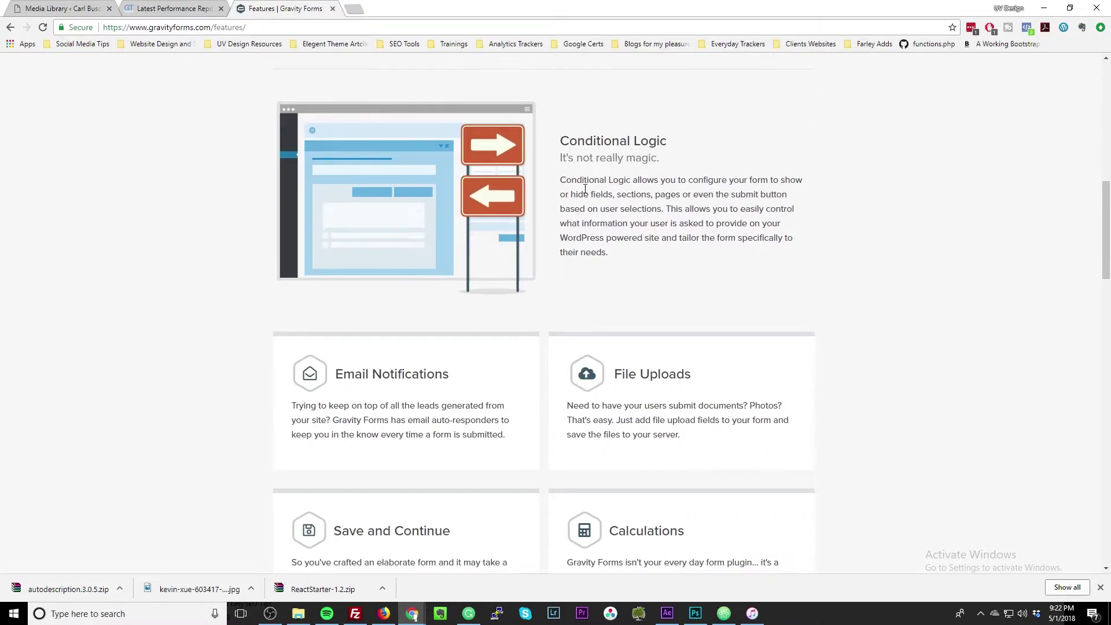
scroll(585, 178, down, 4)
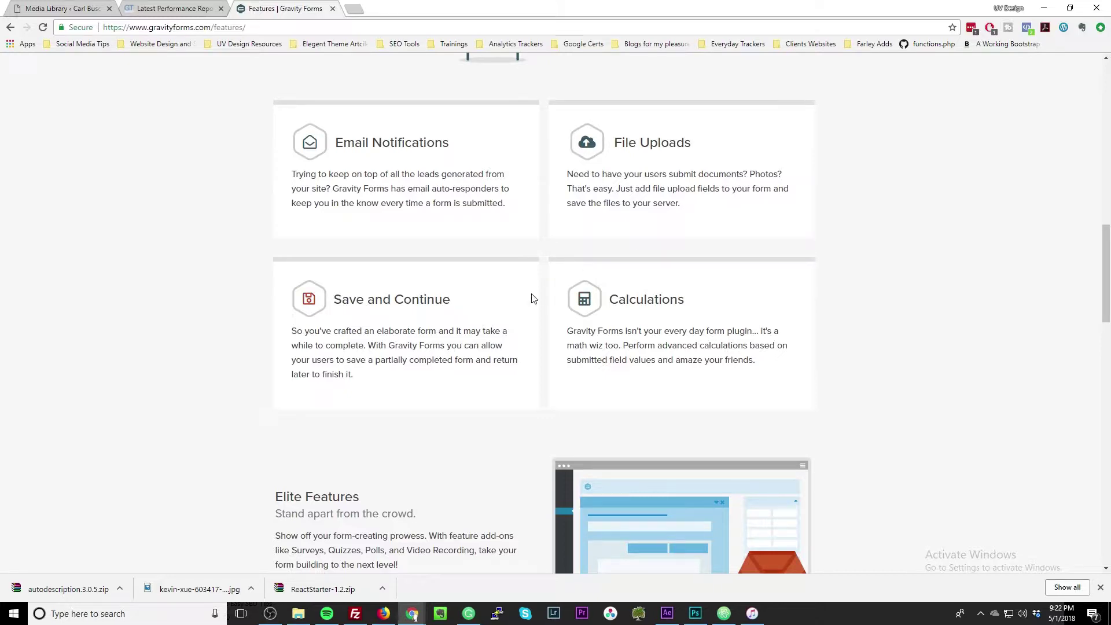
scroll(533, 299, down, 1)
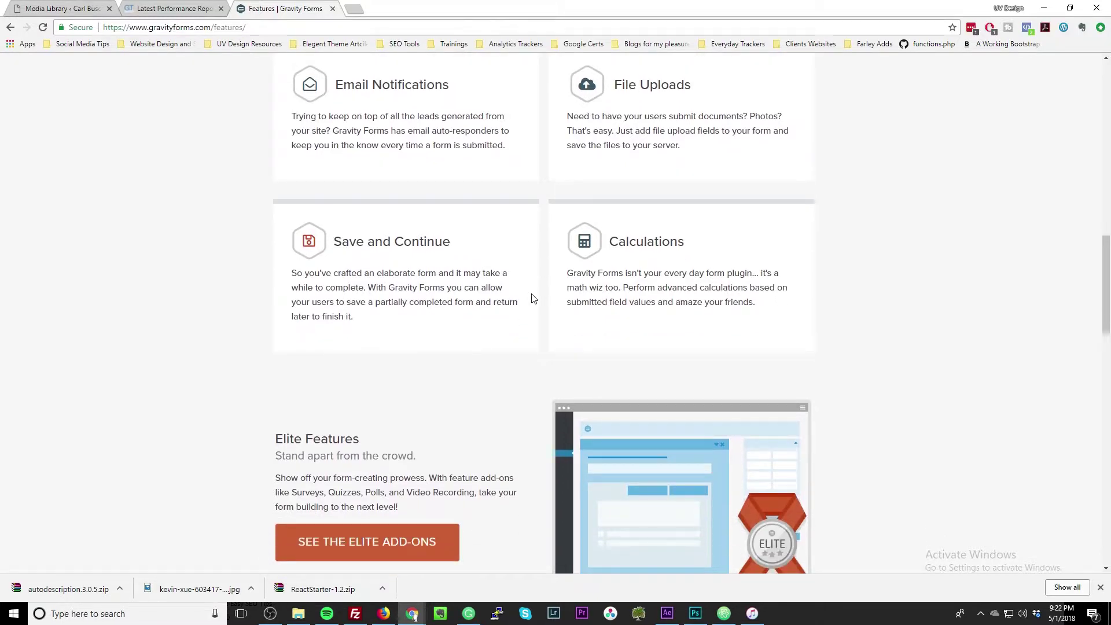
scroll(534, 299, down, 2)
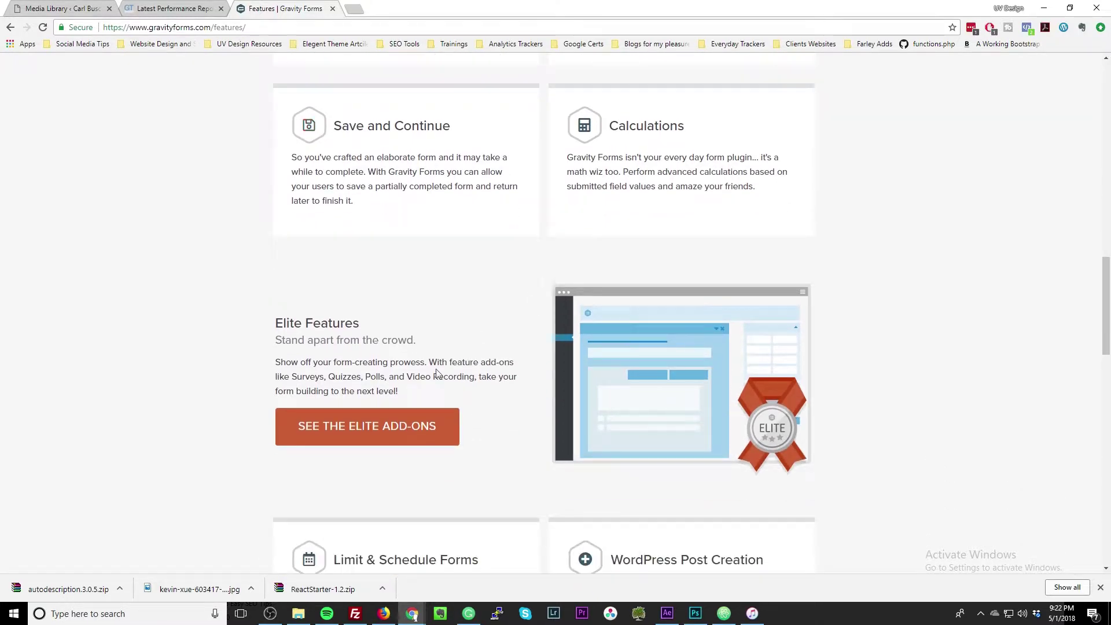
scroll(520, 347, down, 4)
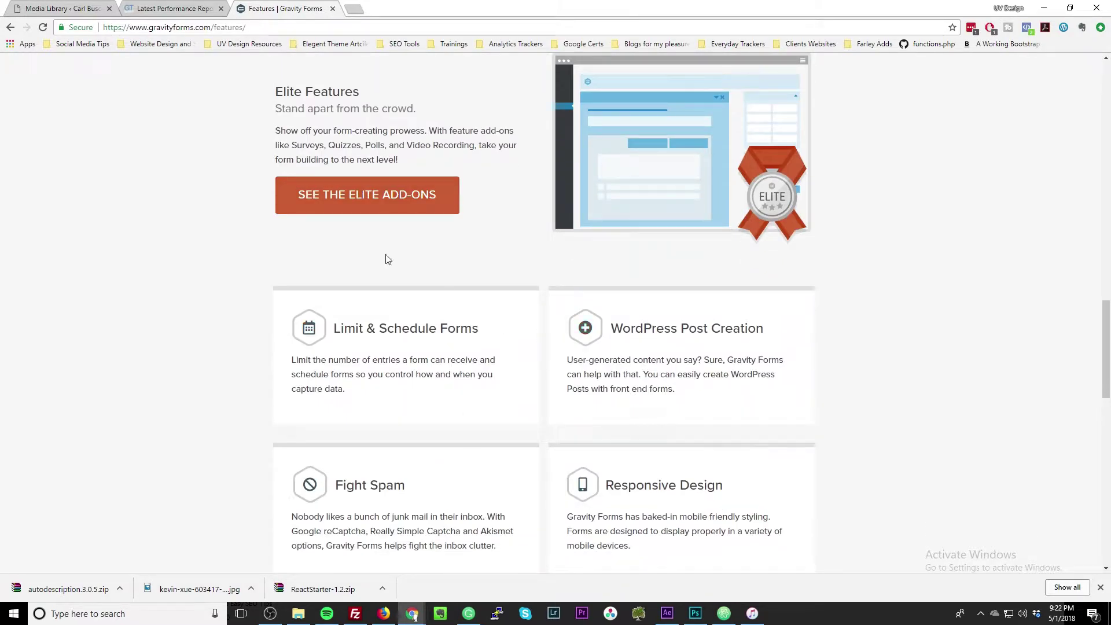
Open 'See the Elite Add-Ons' and review the Basic, Pro and Elite add-on tables.
click(380, 192)
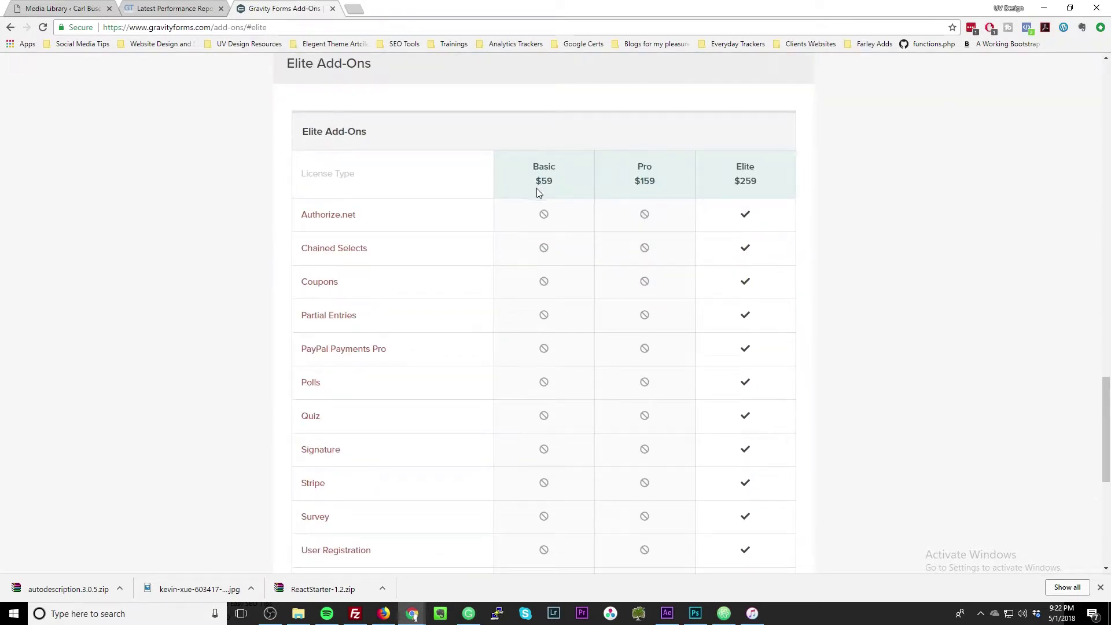
scroll(586, 185, up, 15)
scroll(586, 206, up, 10)
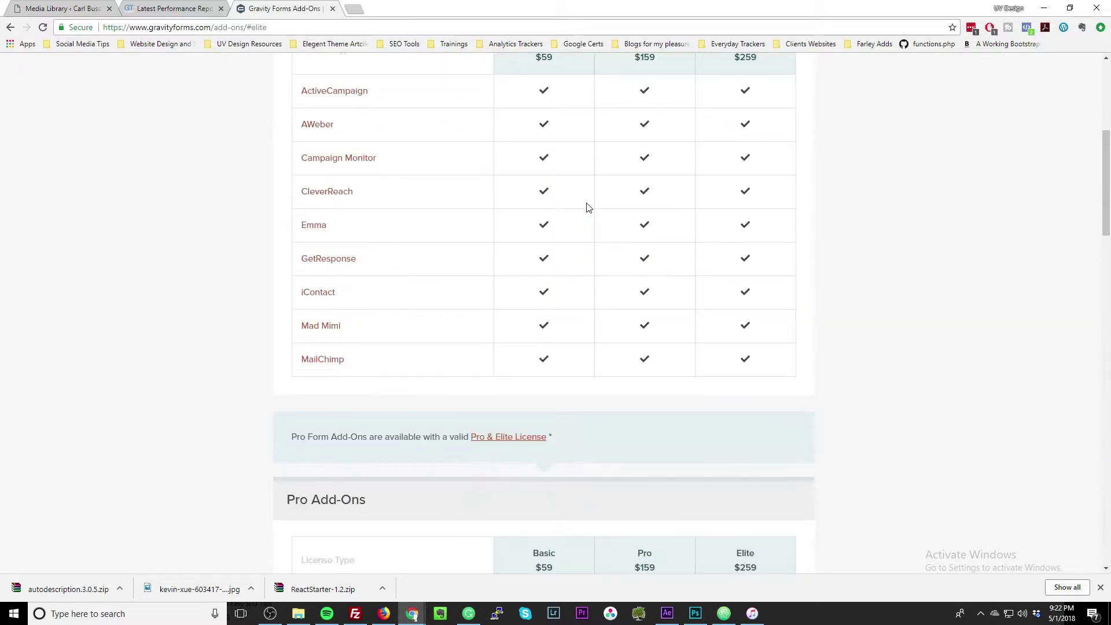
scroll(585, 208, down, 2)
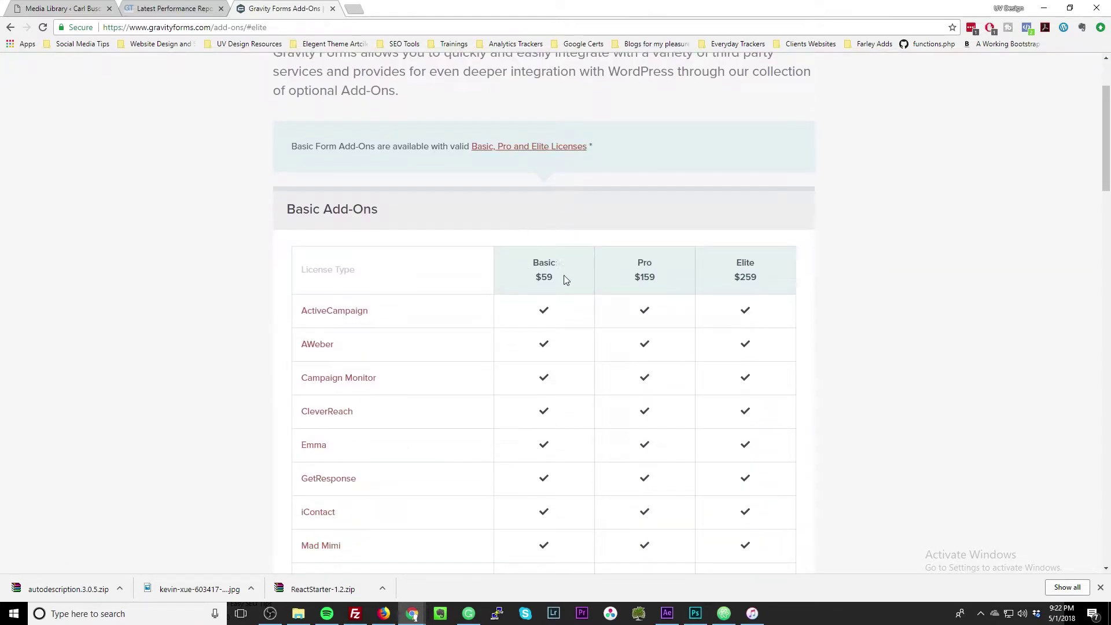
scroll(411, 338, down, 3)
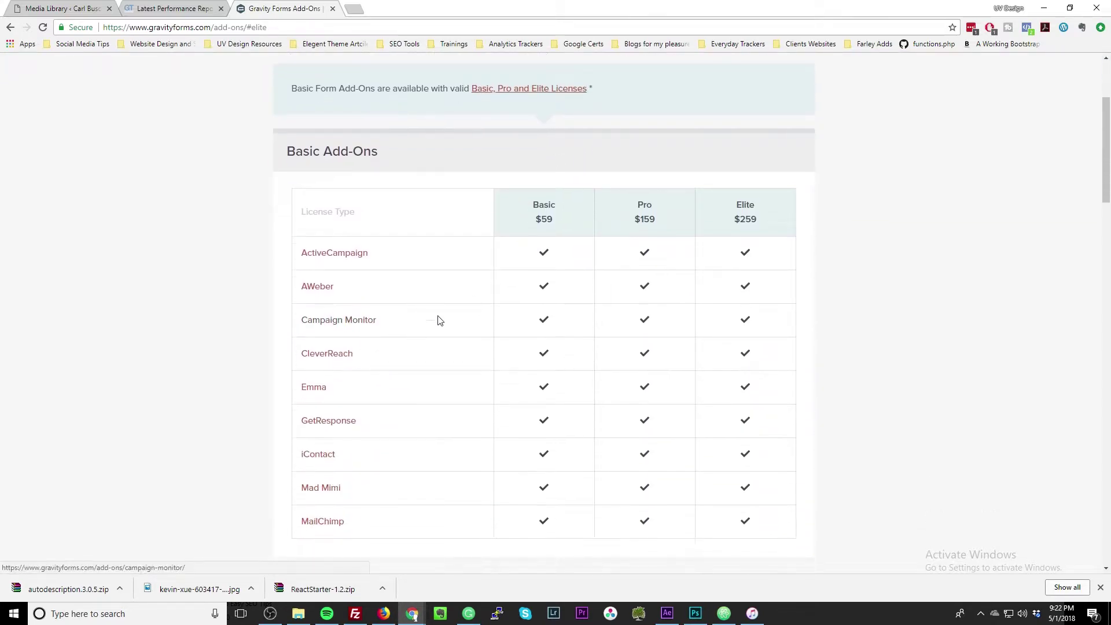
scroll(431, 267, up, 2)
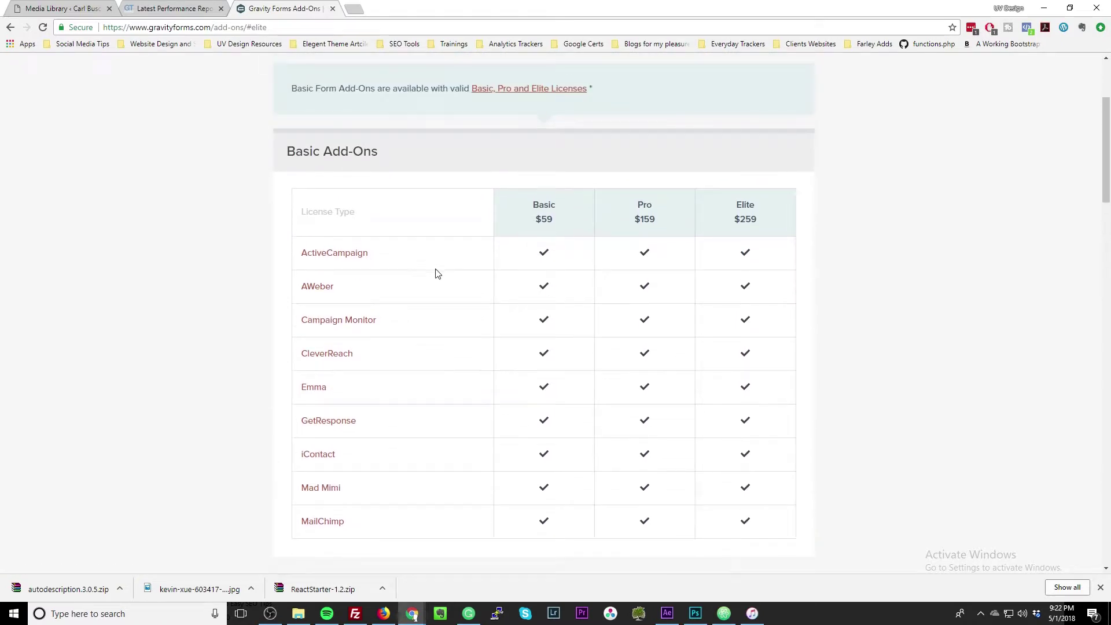
scroll(422, 288, down, 1)
scroll(305, 347, down, 7)
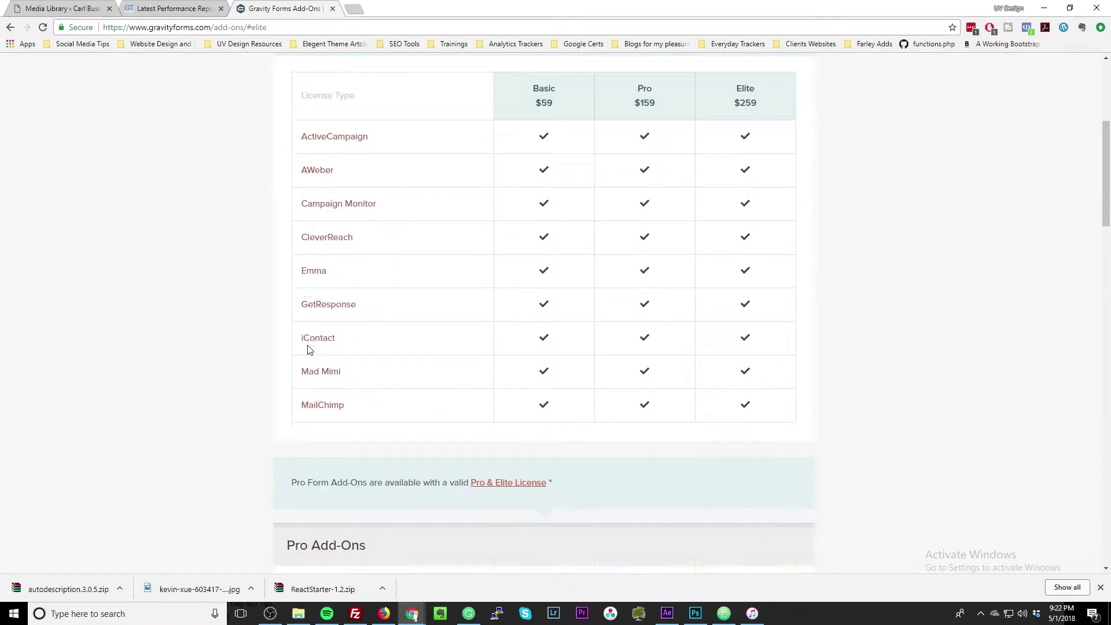
scroll(331, 342, down, 7)
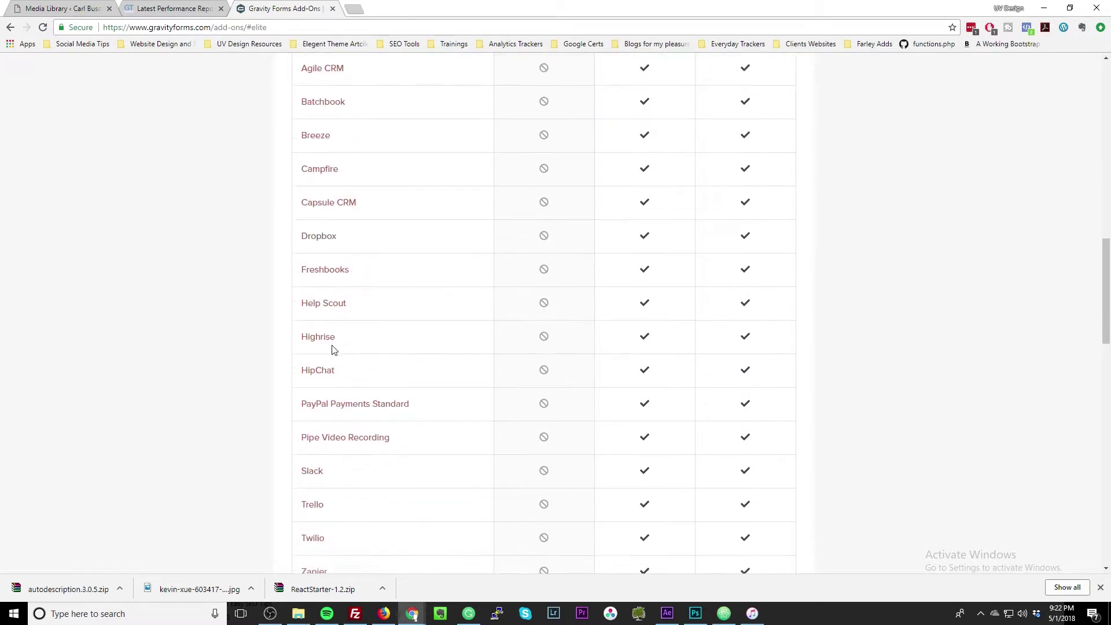
scroll(334, 351, down, 7)
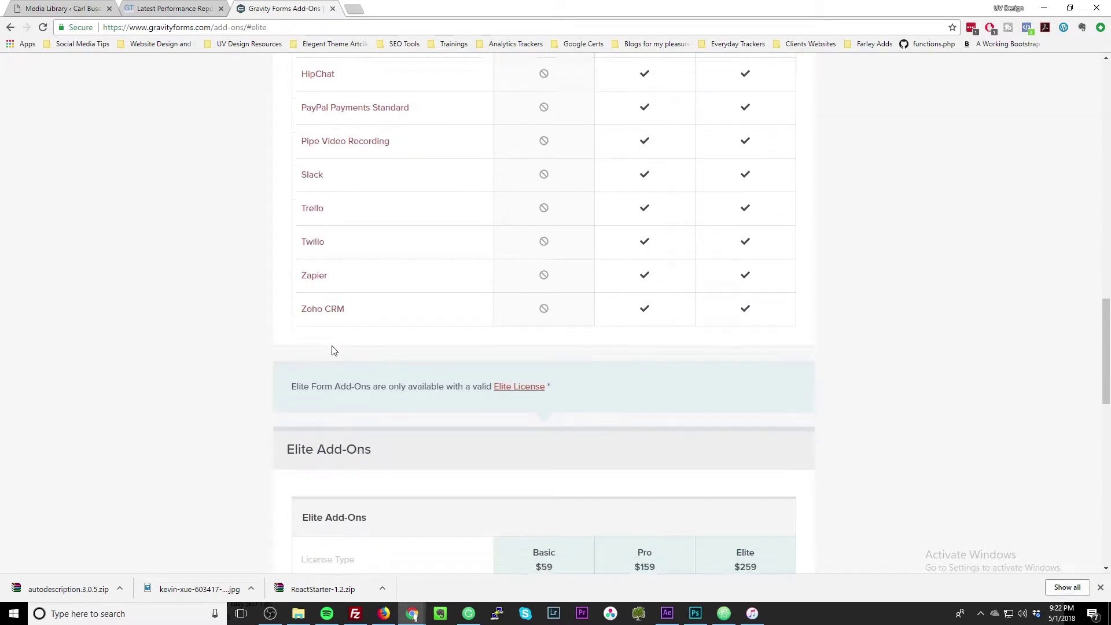
scroll(333, 350, down, 5)
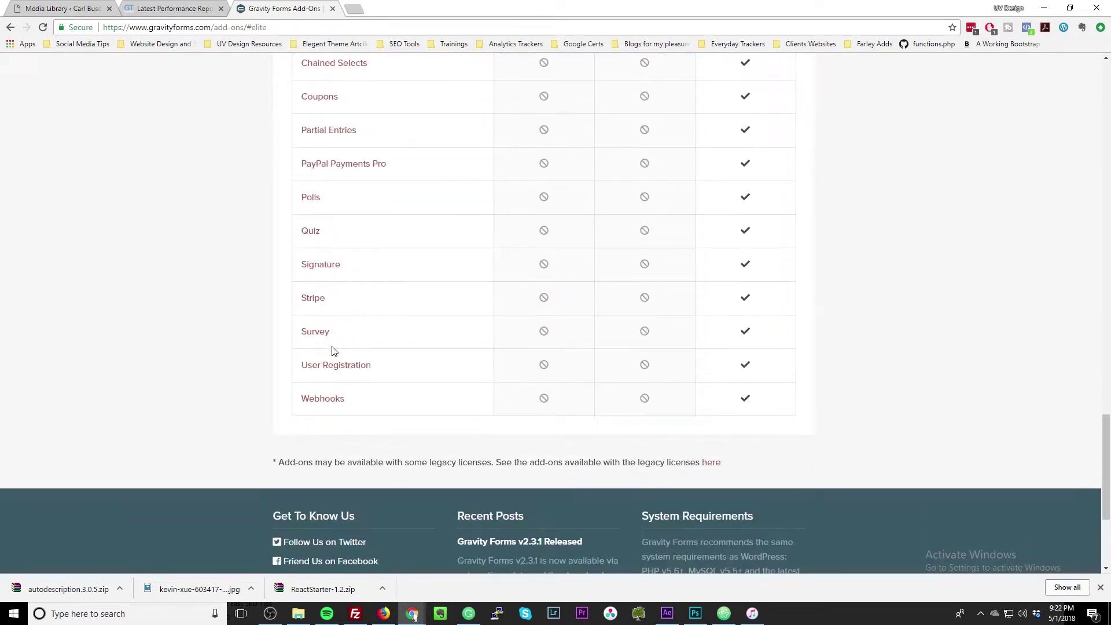
scroll(334, 351, down, 4)
scroll(335, 351, up, 6)
scroll(334, 352, up, 3)
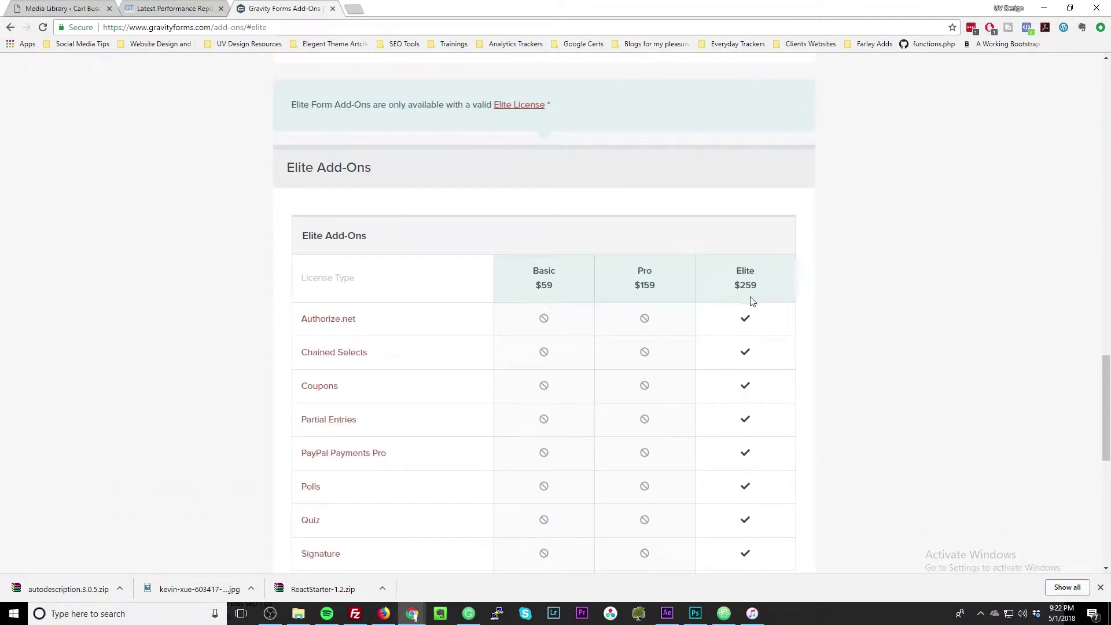
scroll(746, 370, down, 2)
scroll(737, 379, down, 3)
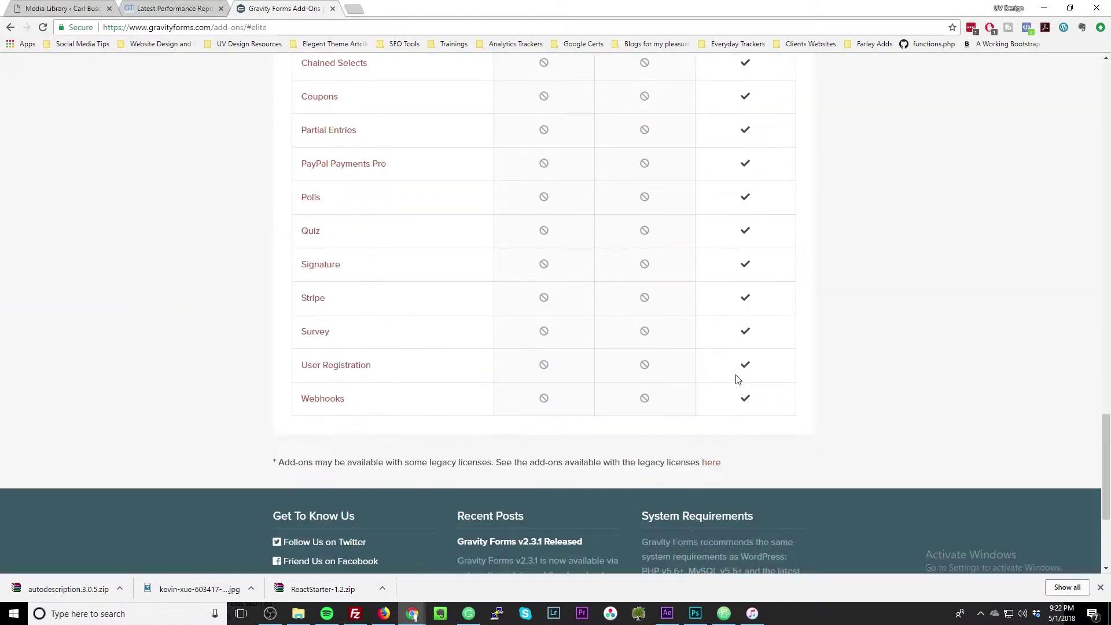
scroll(737, 379, up, 10)
scroll(737, 379, up, 10)
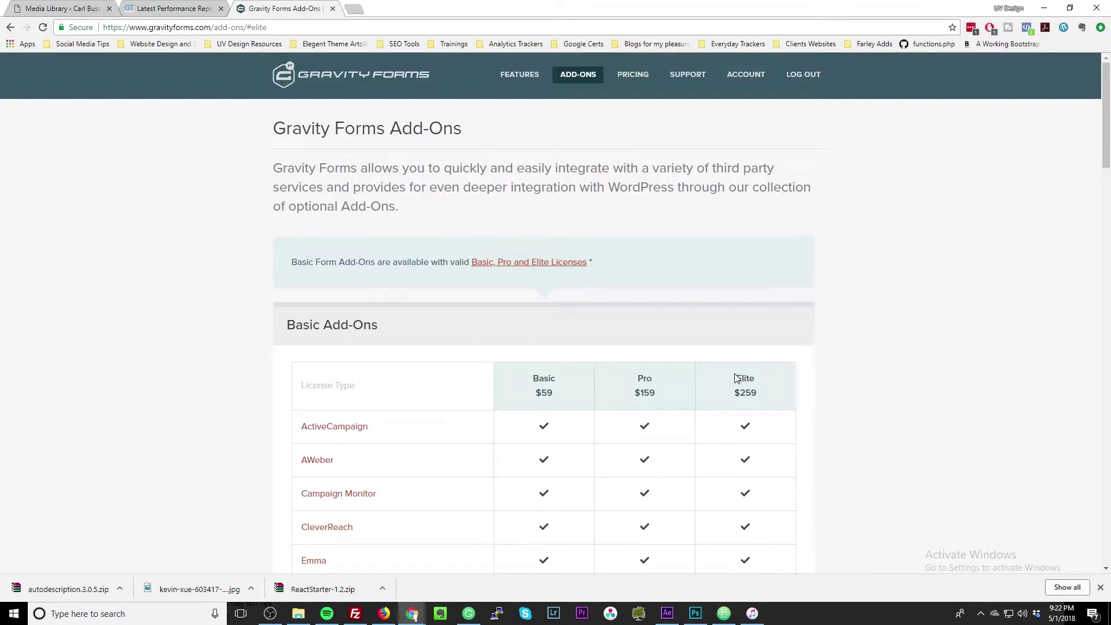
View the Basic $59, Pro $159 and Elite $259 licences, highlighting 'Unlimited Sites'.
click(632, 75)
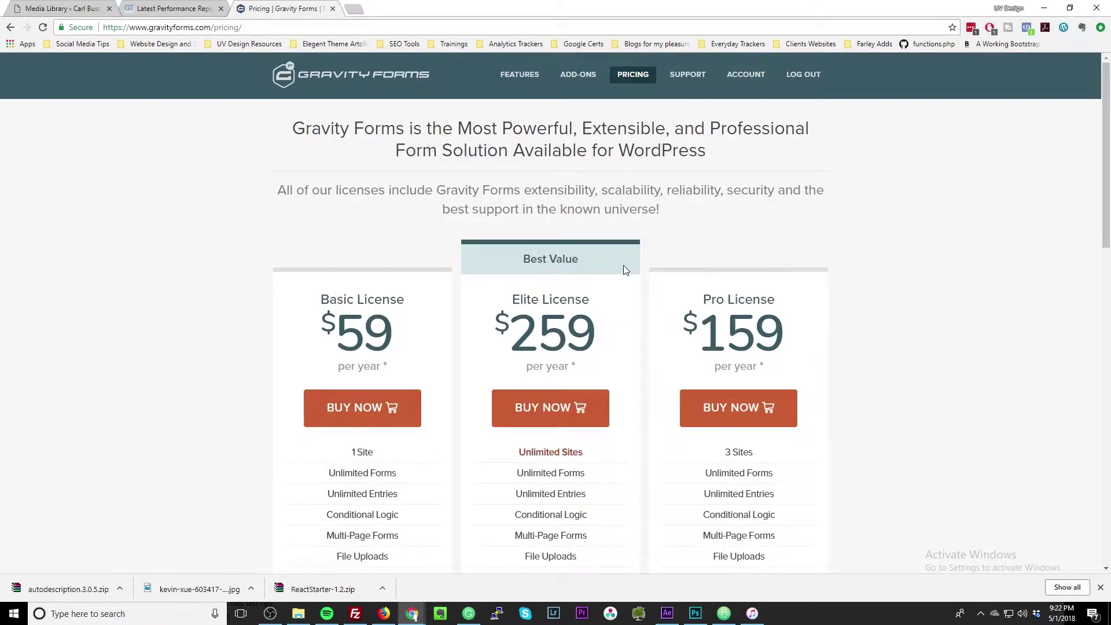
scroll(623, 265, down, 2)
drag(523, 340, 599, 348)
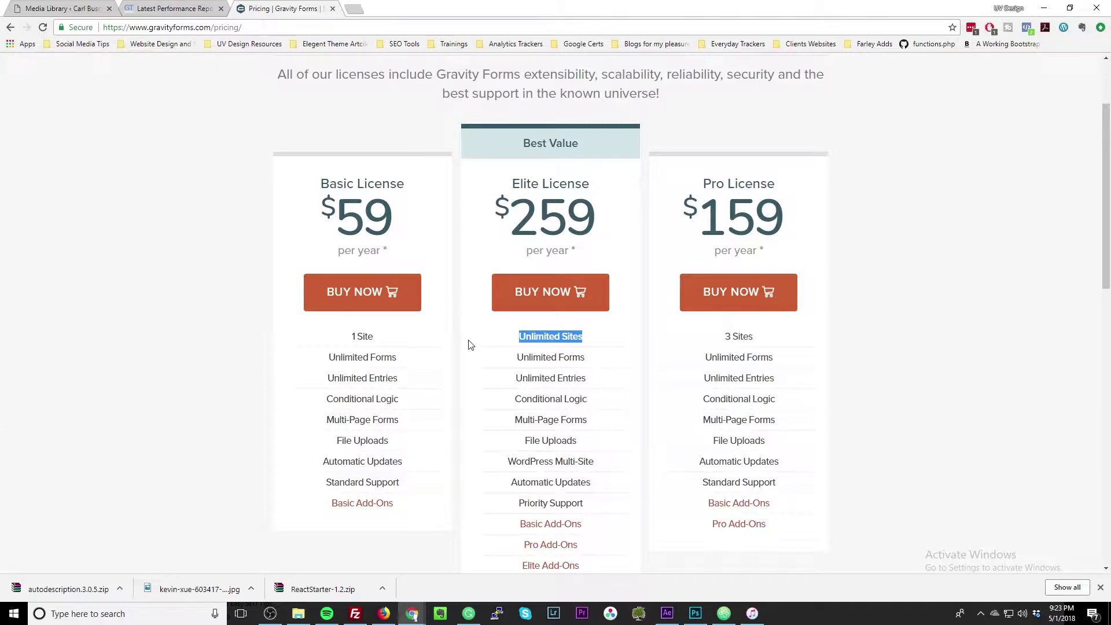
scroll(473, 364, down, 1)
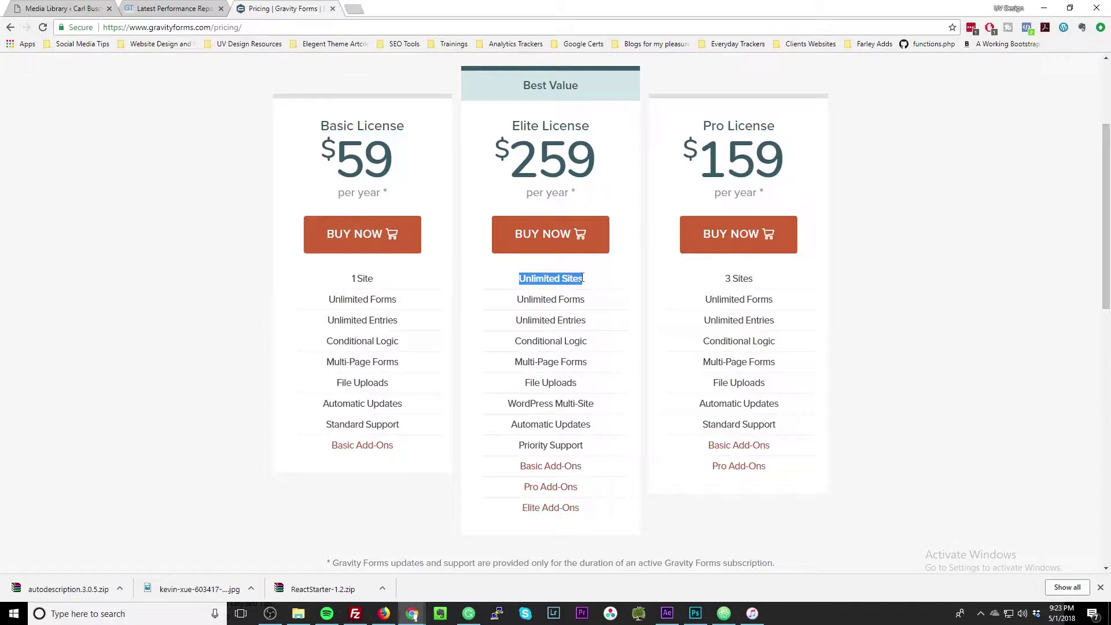
scroll(568, 277, up, 3)
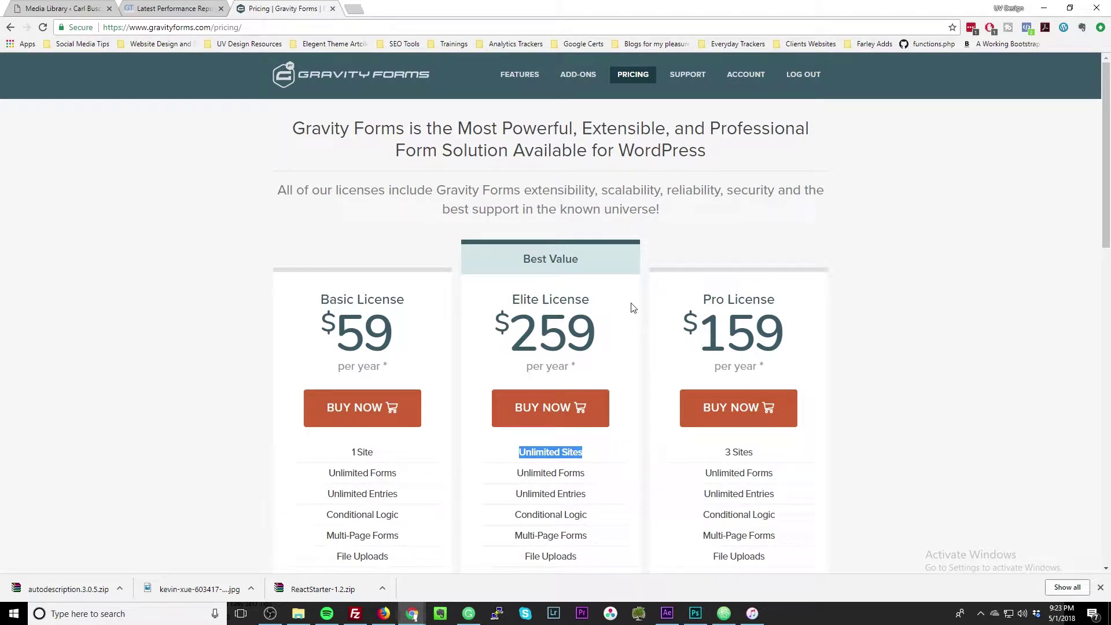
Activate Gravity Forms under Plugins and view its Forms list showing Contact Us.
click(81, 7)
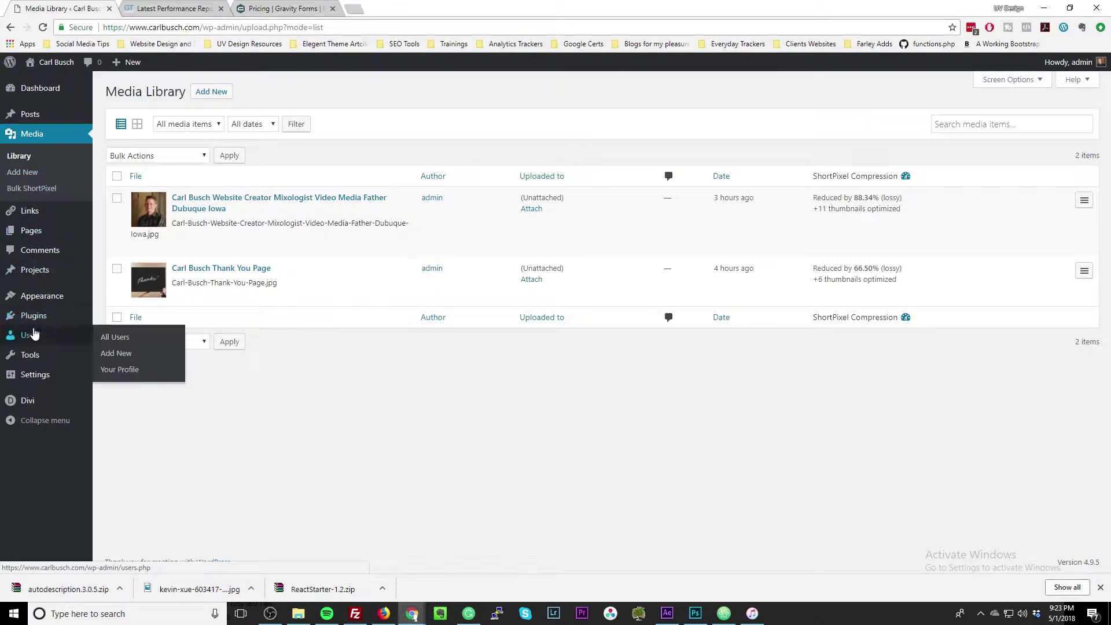
click(35, 316)
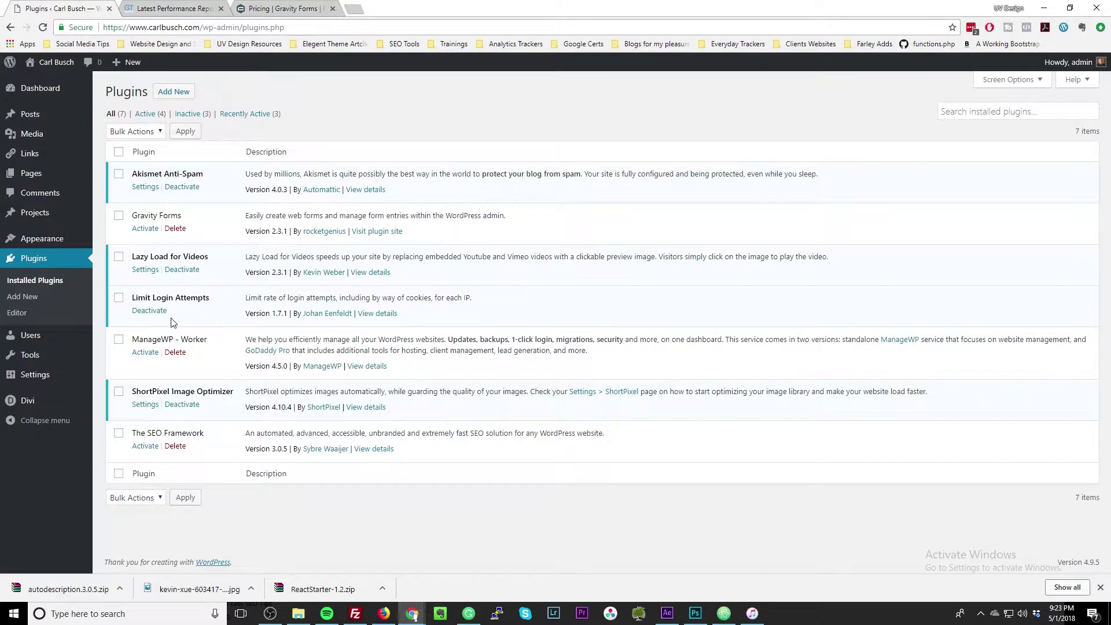
click(144, 230)
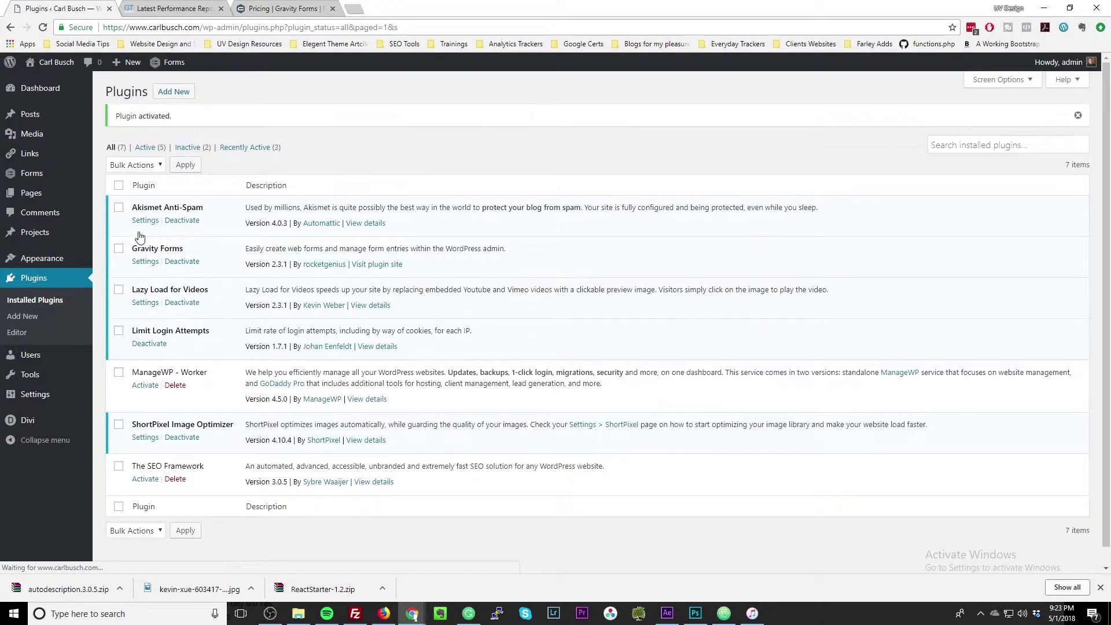
click(31, 174)
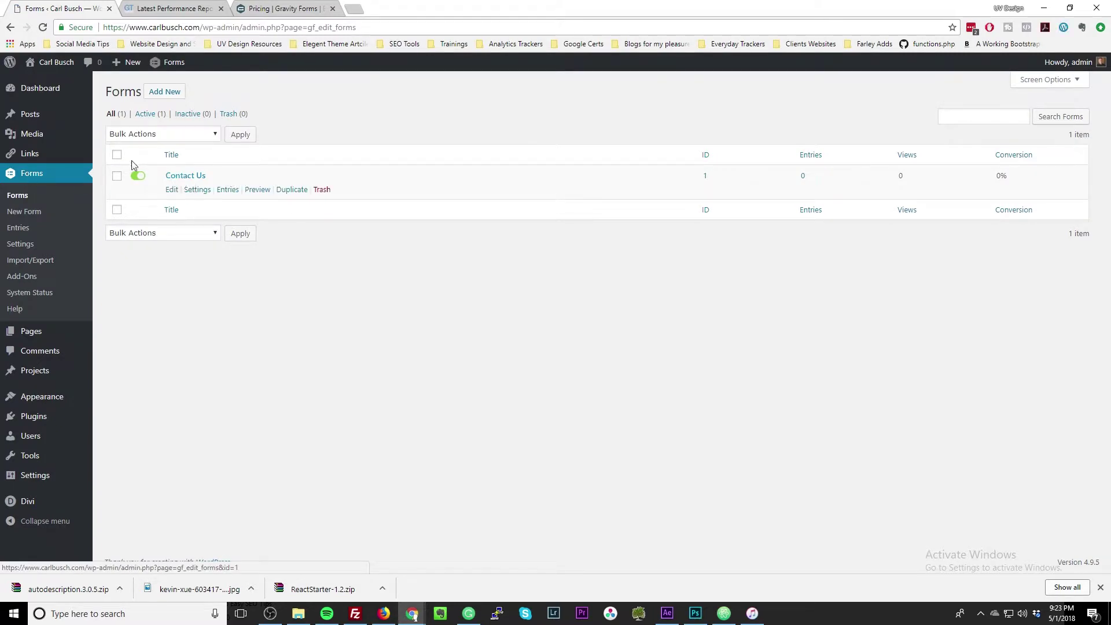
Create a form titled 'Tips and Tricks' with description 'This is for my Youtube channel'.
click(165, 92)
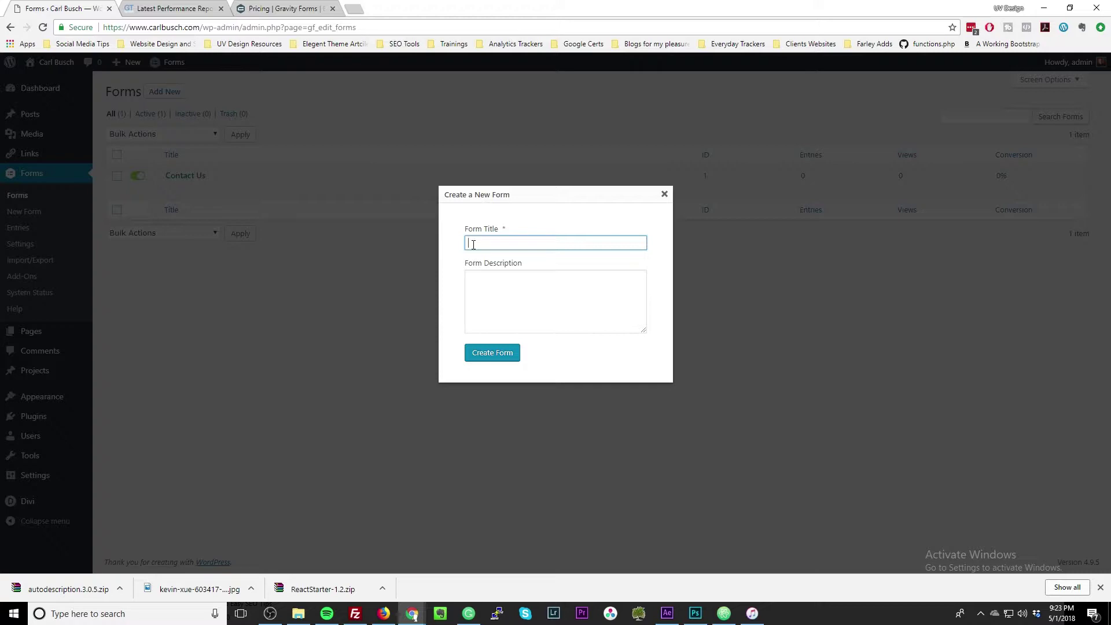
text(Tips and Tricks)
click(510, 289)
text(This is )
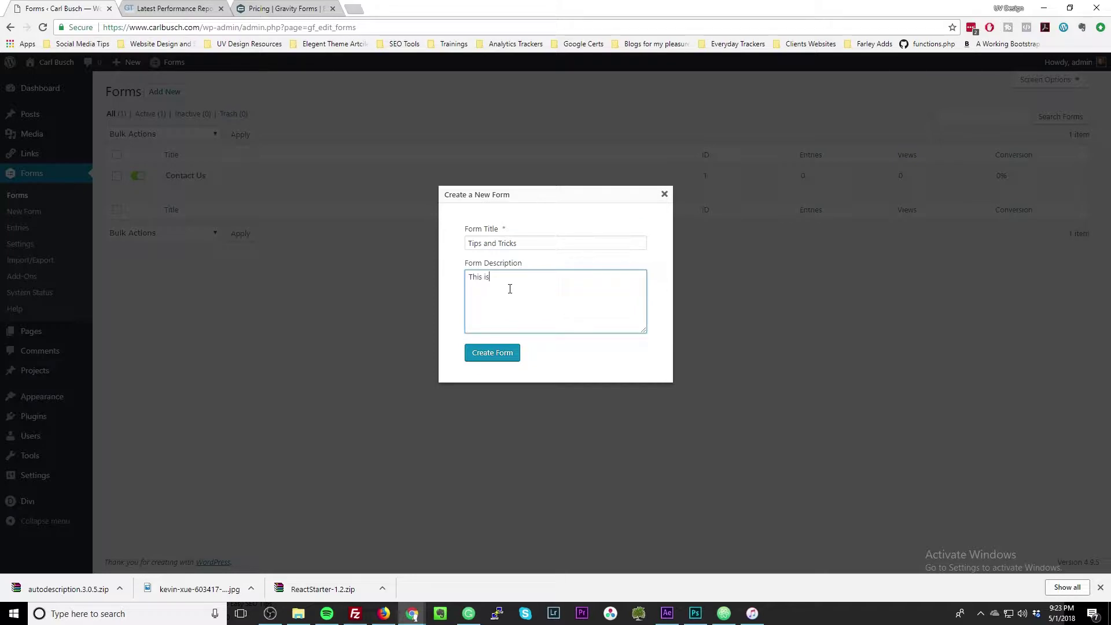
text(for my Youtube channel.)
click(498, 358)
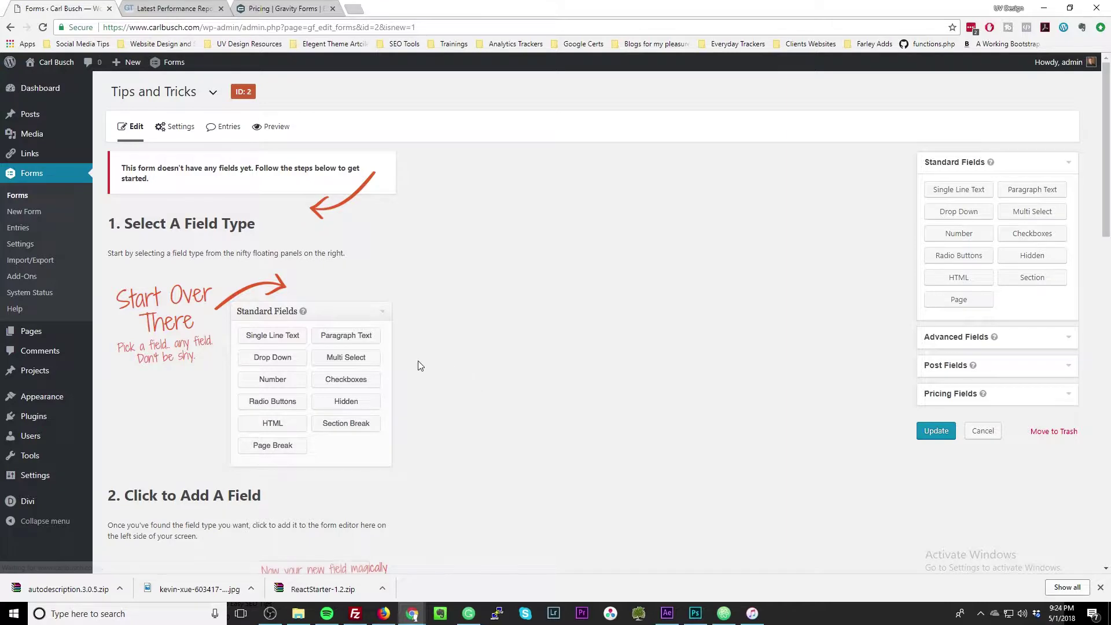
Browse the Standard, Advanced and Post field groups and add a Name field.
scroll(236, 376, down, 12)
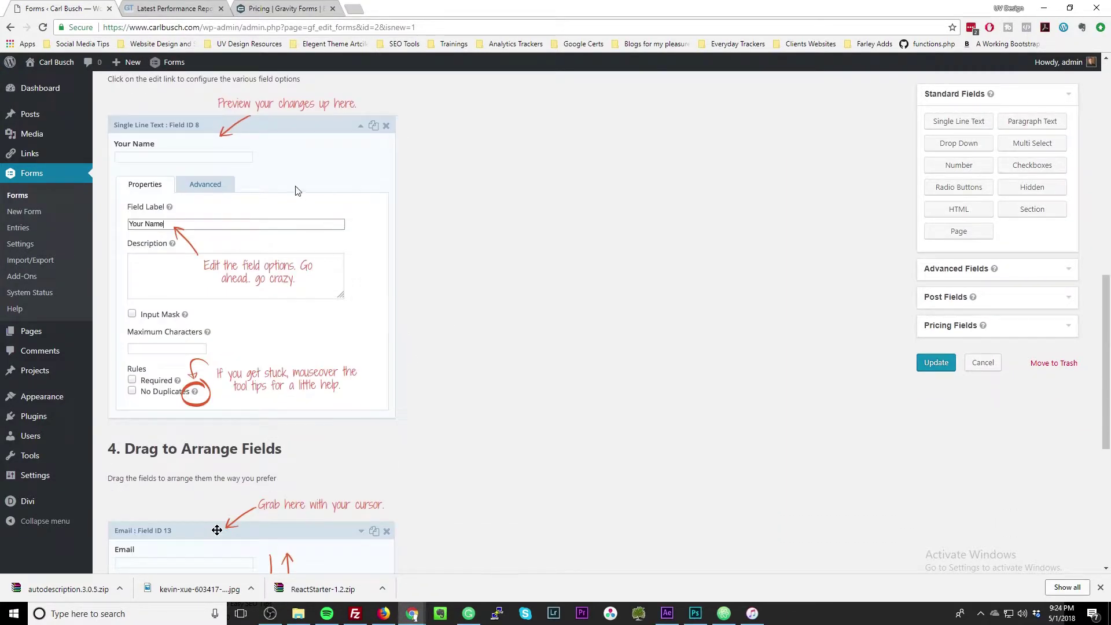
scroll(318, 234, up, 5)
scroll(301, 267, down, 6)
scroll(300, 262, down, 1)
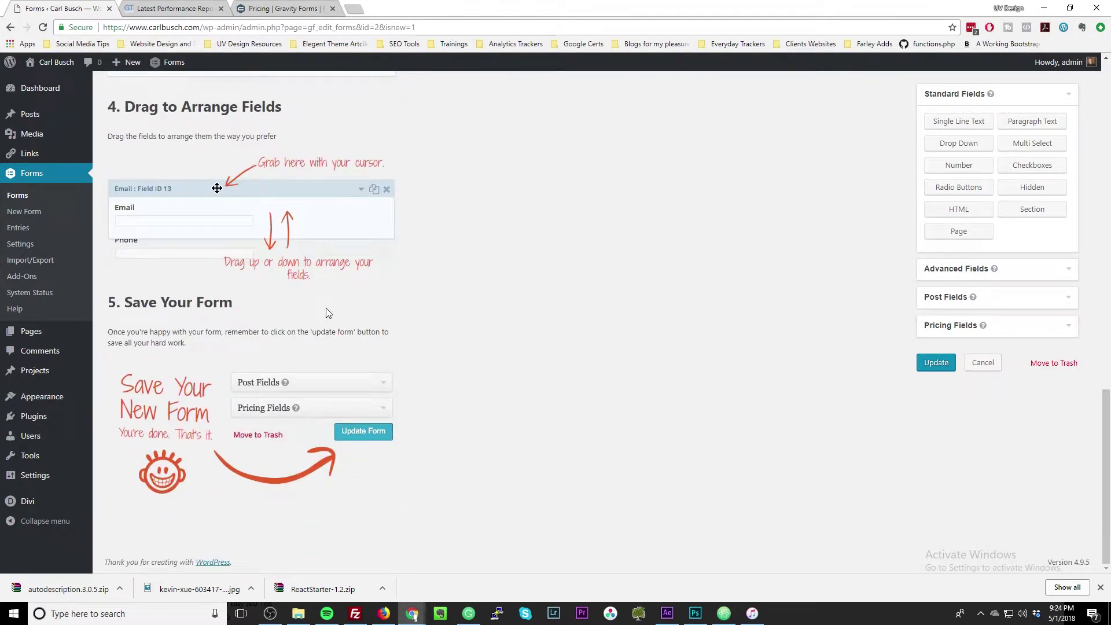
scroll(294, 467, up, 15)
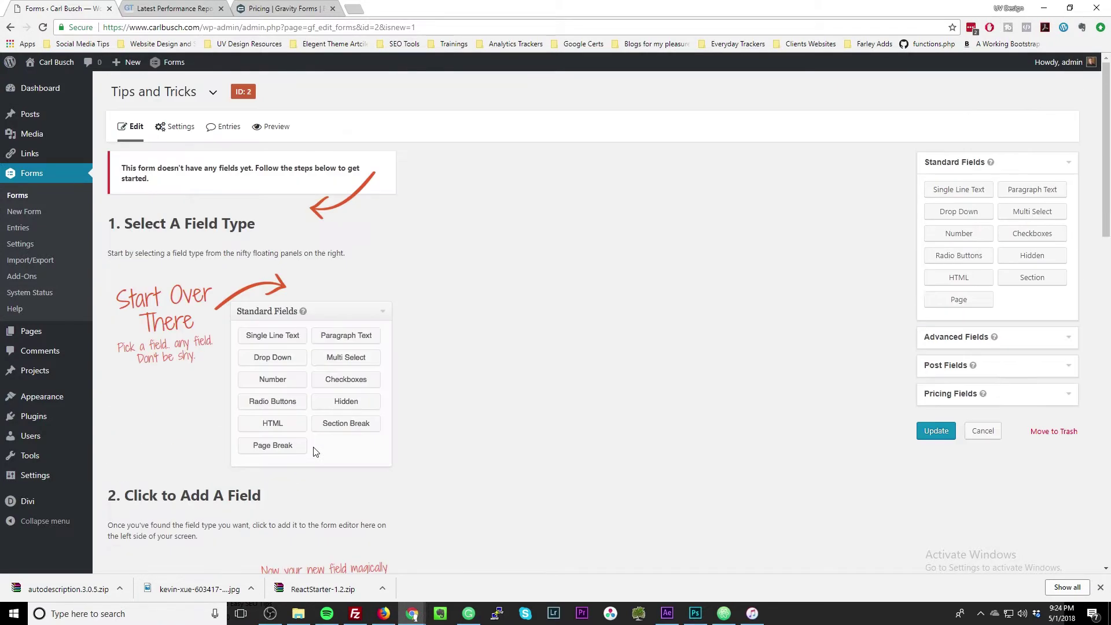
click(944, 166)
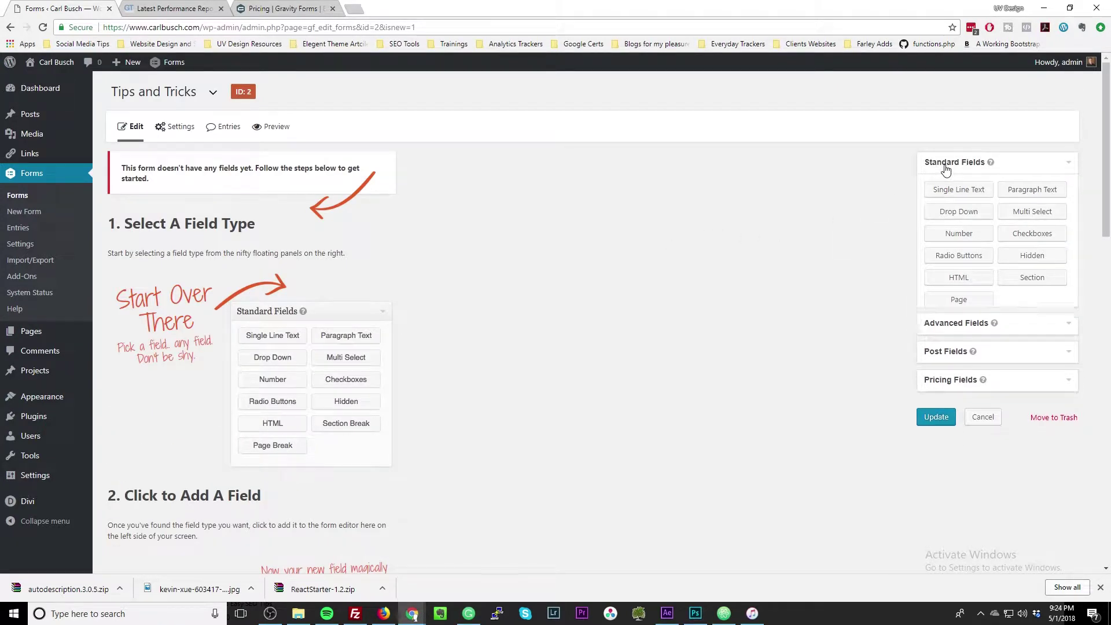
click(932, 197)
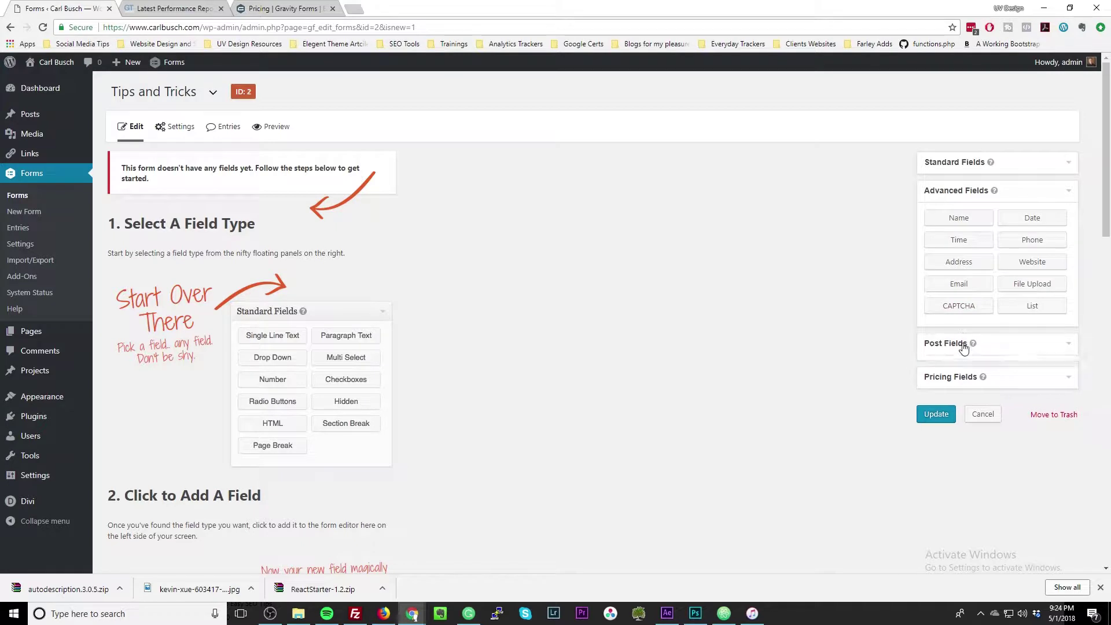
click(937, 347)
click(966, 168)
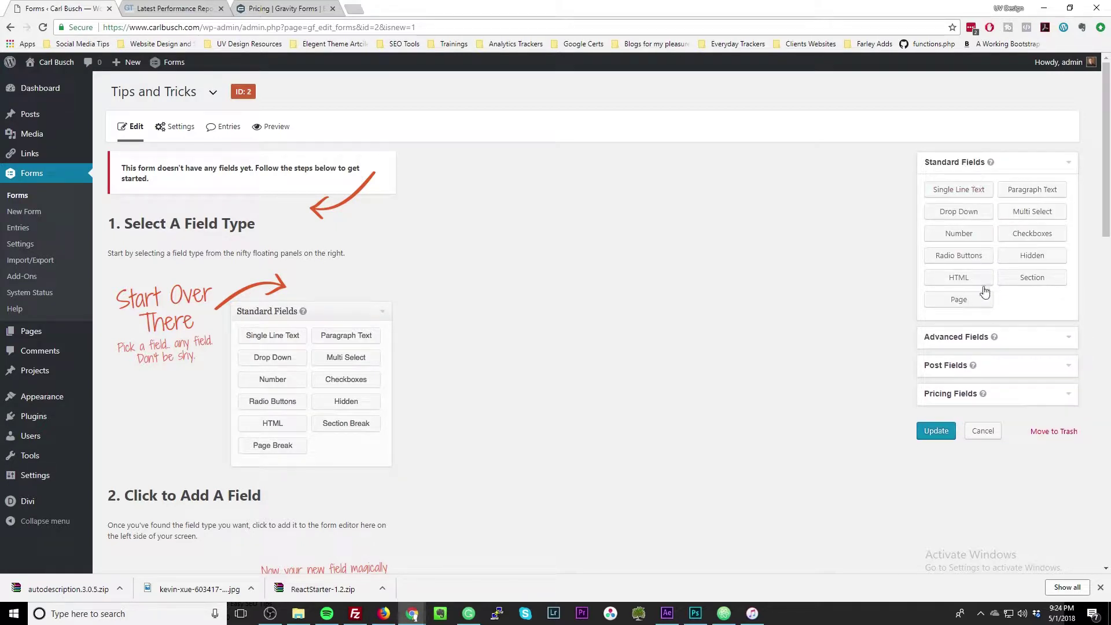
click(977, 342)
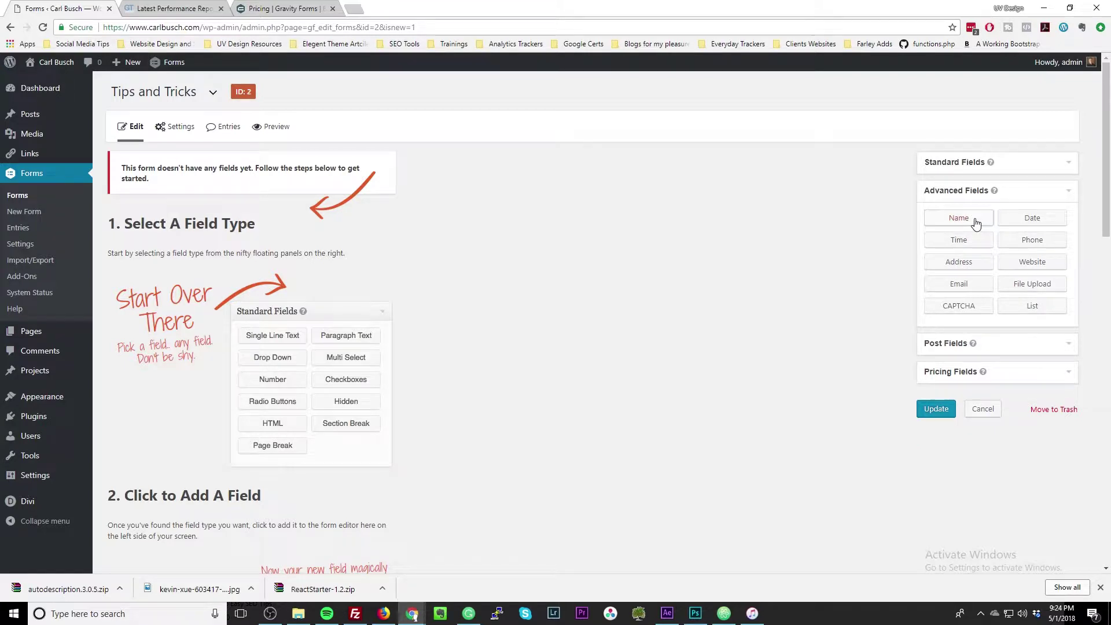
click(974, 220)
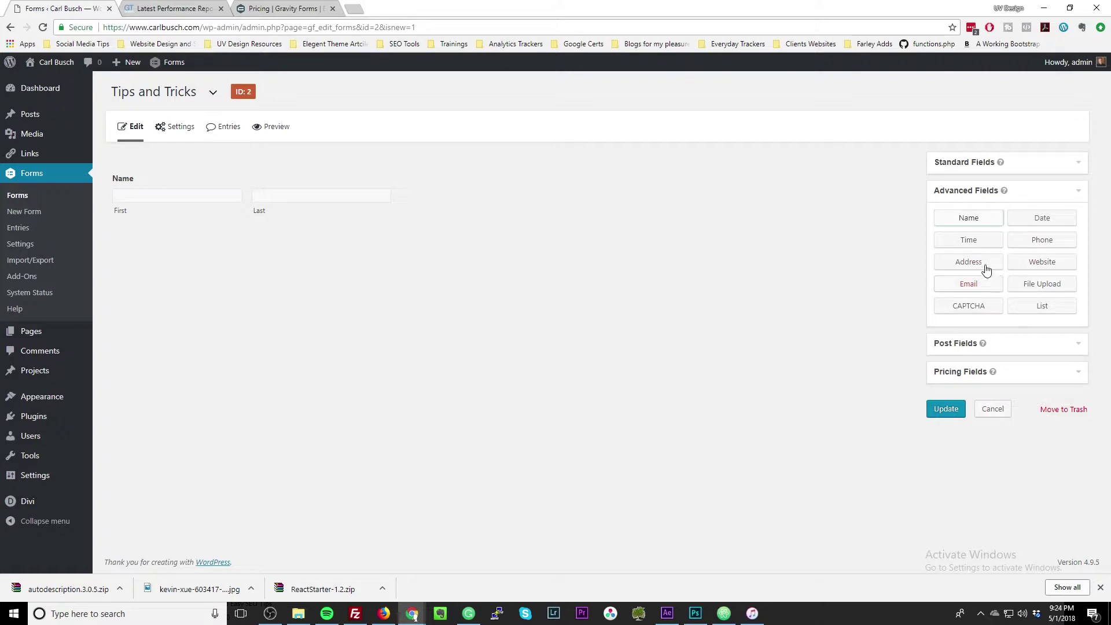
Add an Email field, then a Paragraph Text field beneath it.
click(969, 285)
click(1005, 166)
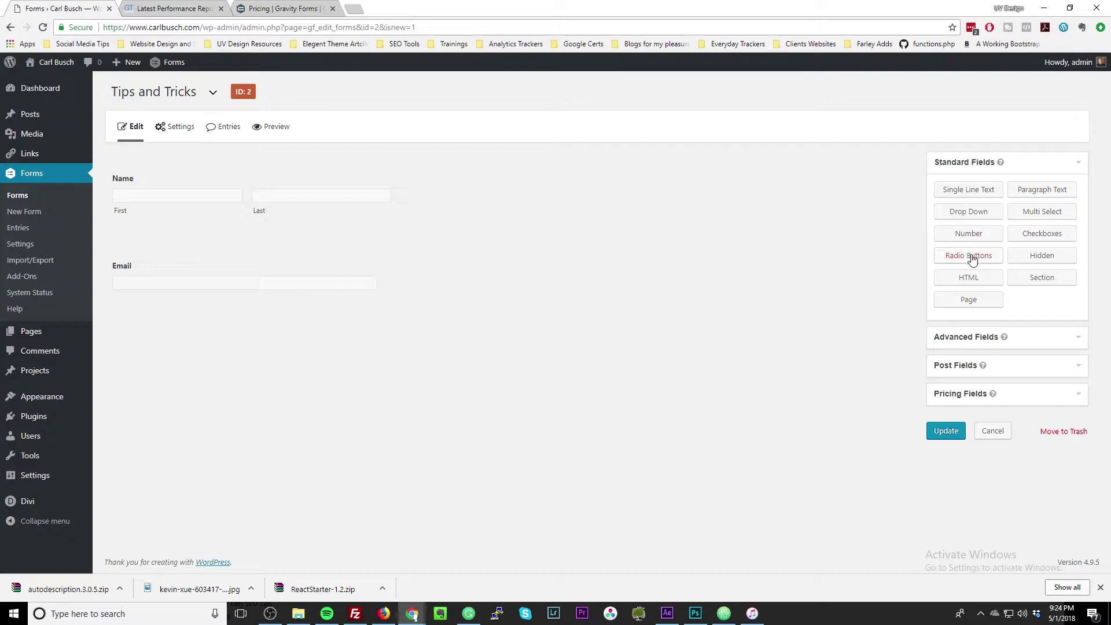
click(1059, 187)
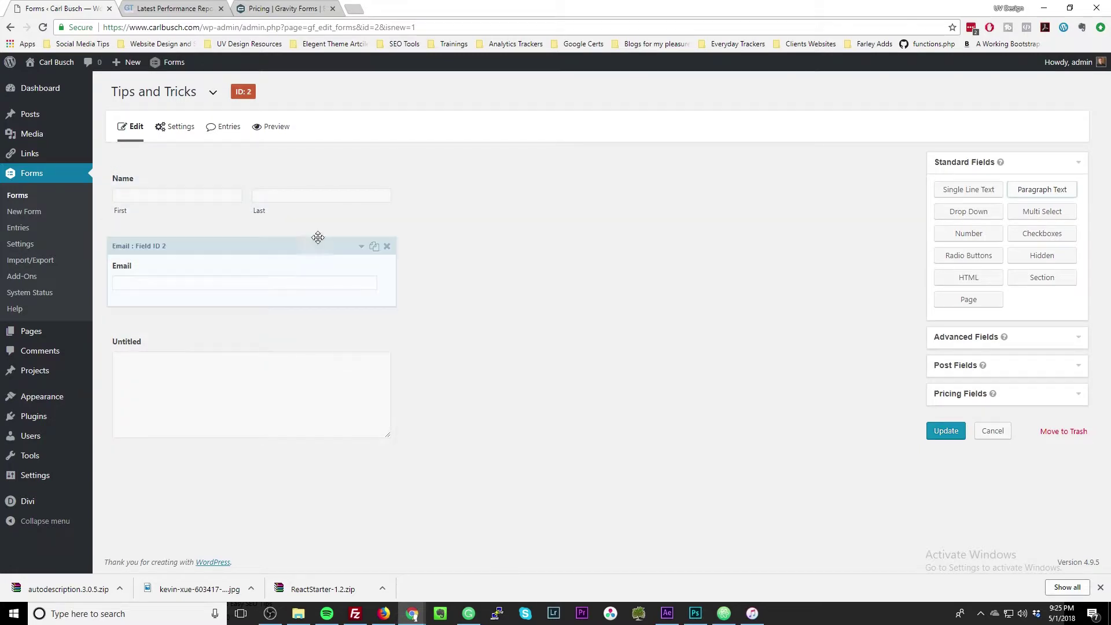
Relabel the Name field 'First and Last Name' and describe it 'Put your info in here.'.
click(160, 191)
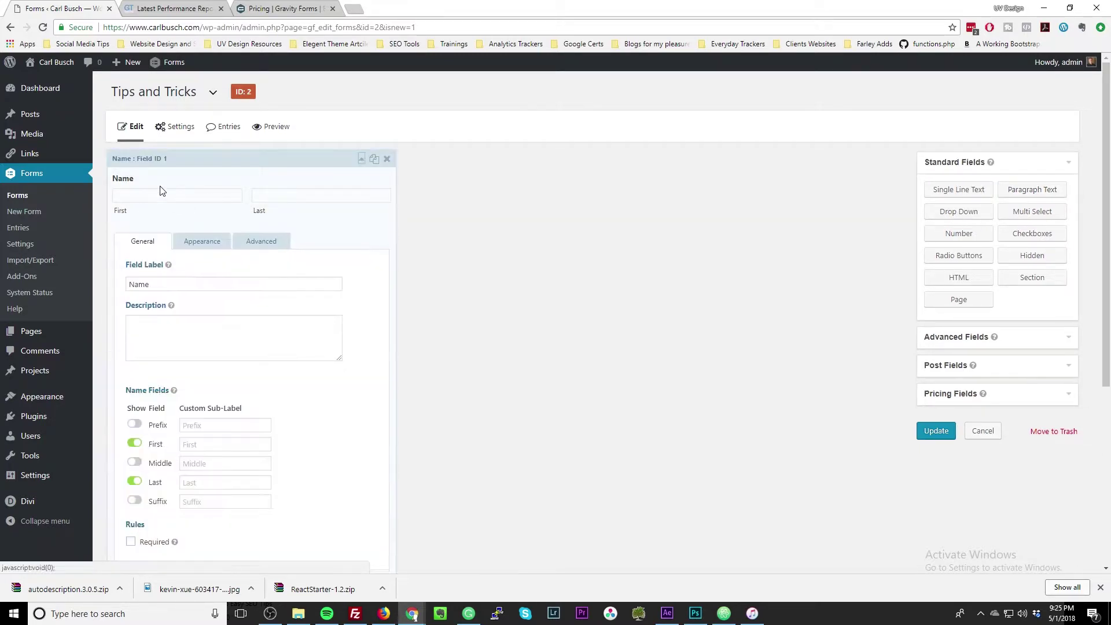
drag(154, 281, 100, 286)
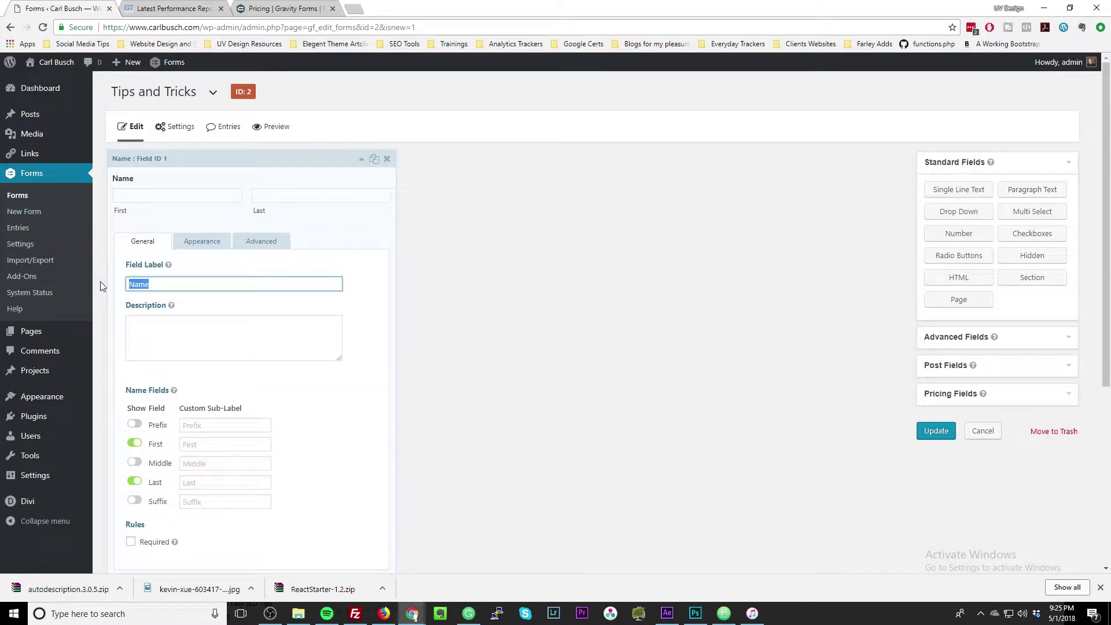
text(First aN)
text(ame)
key(BackSpace)
key(BackSpace)
text(d Last Nam)
click(188, 345)
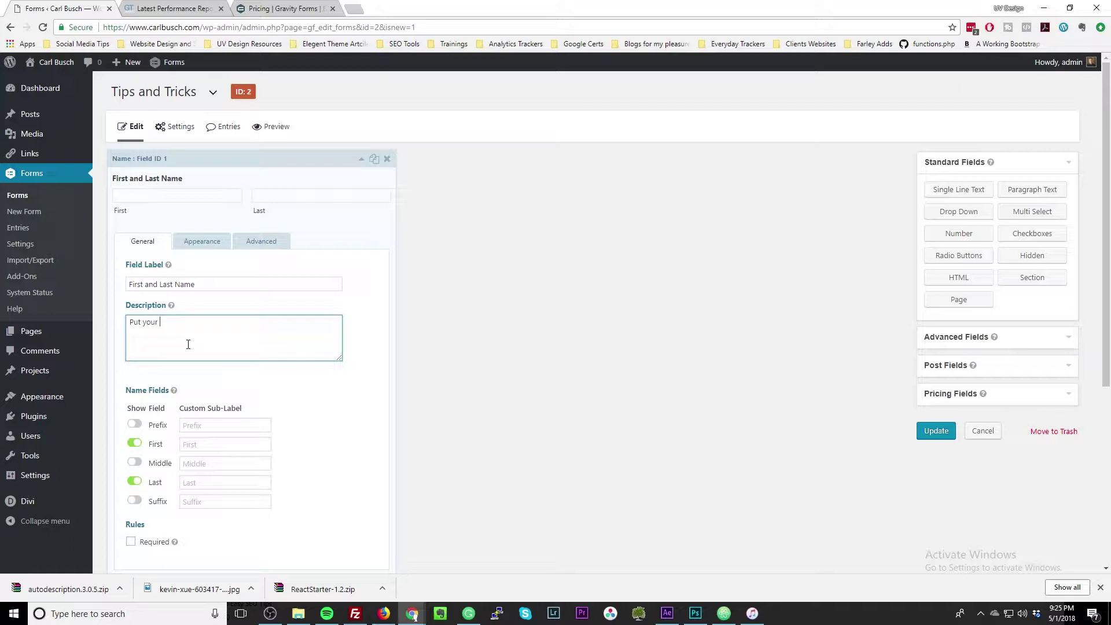
key(BackSpace)
key(BackSpace)
key(BackSpace)
Enable the Prefix input on the Name field and mark it Required.
scroll(173, 382, down, 2)
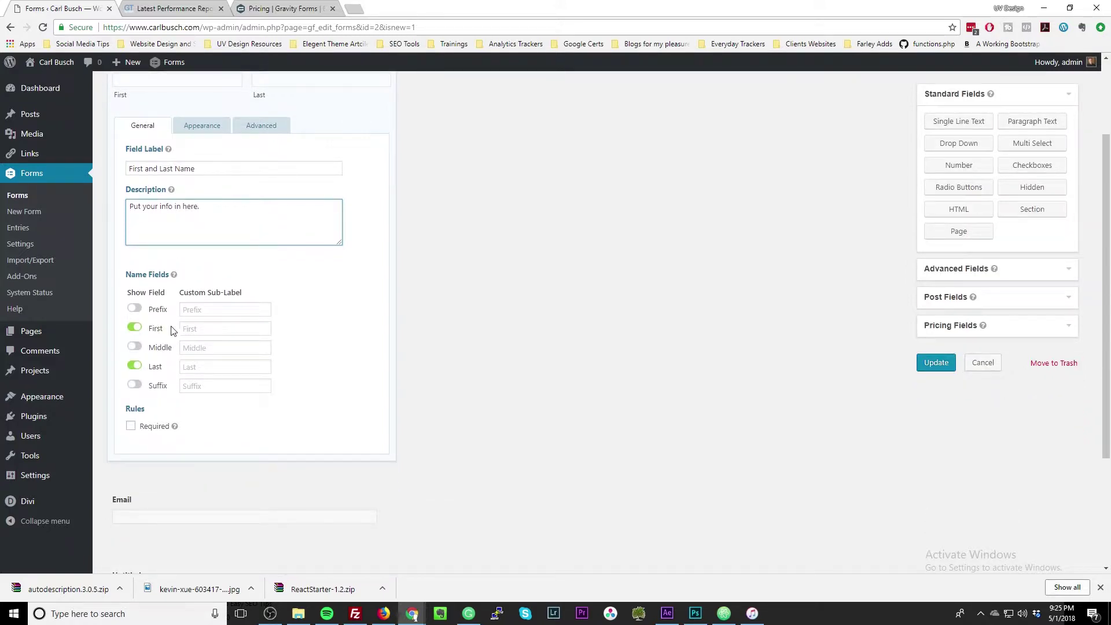
click(134, 309)
scroll(134, 315, up, 1)
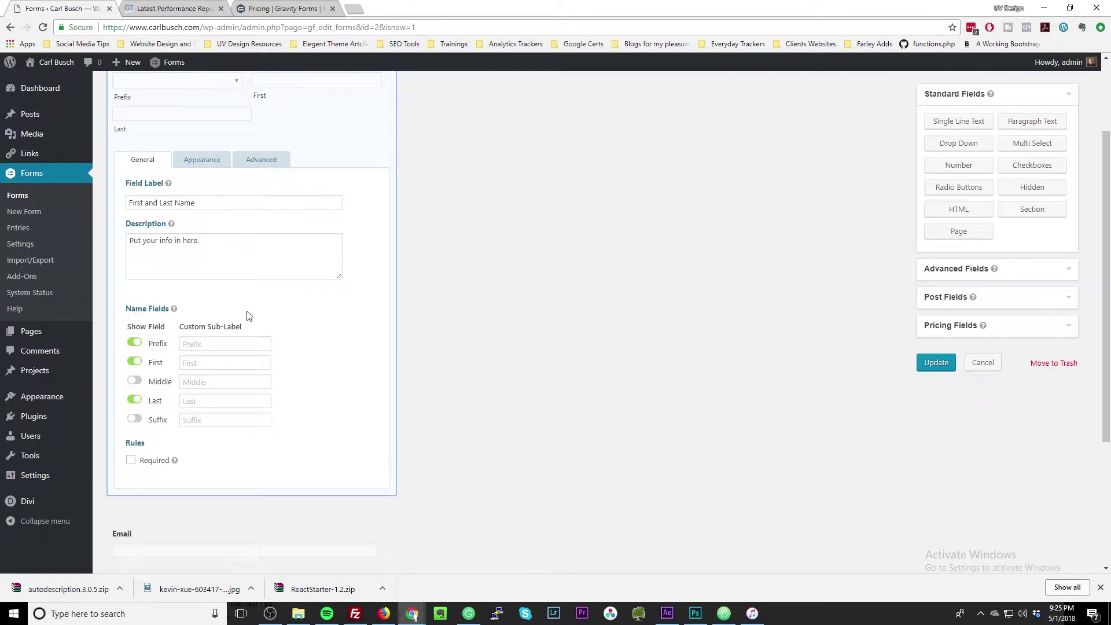
scroll(249, 313, up, 2)
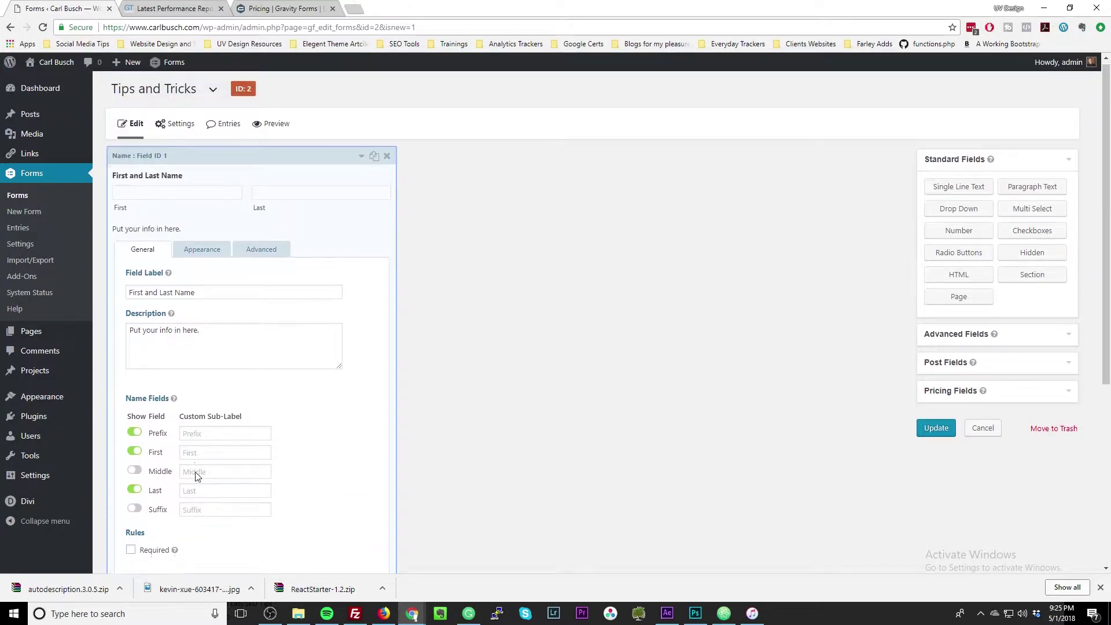
scroll(195, 470, down, 3)
click(131, 379)
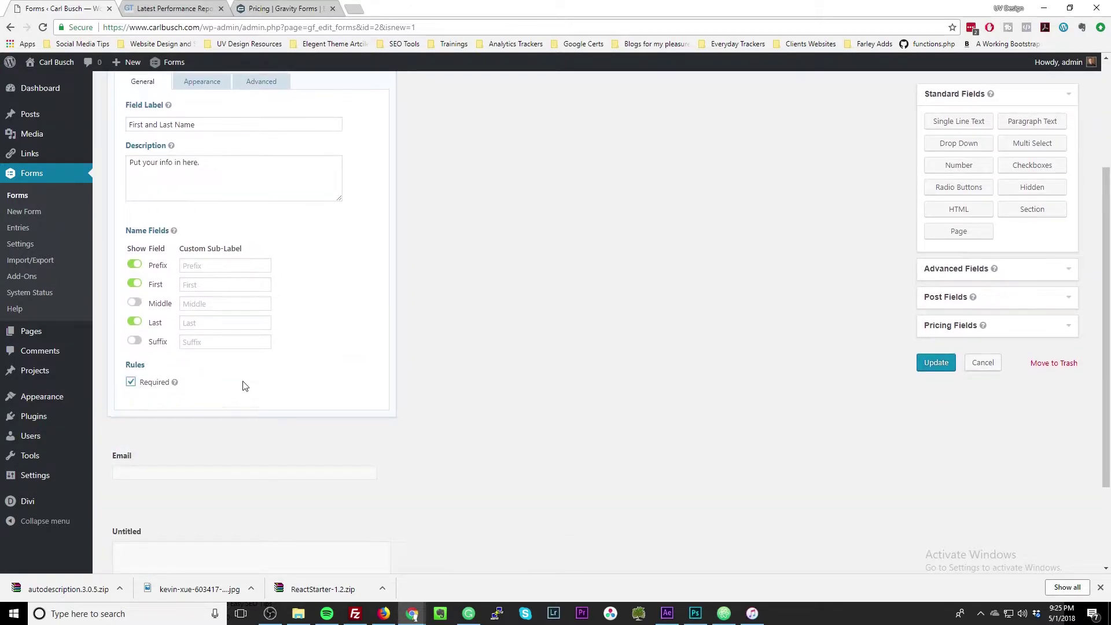
scroll(246, 386, up, 3)
click(203, 252)
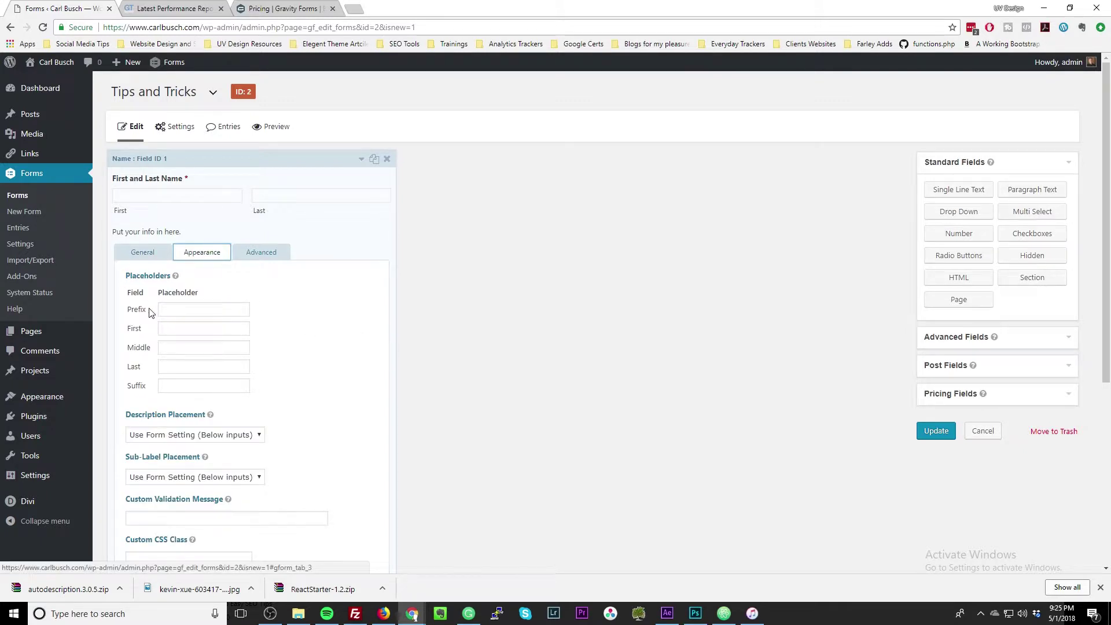
click(172, 310)
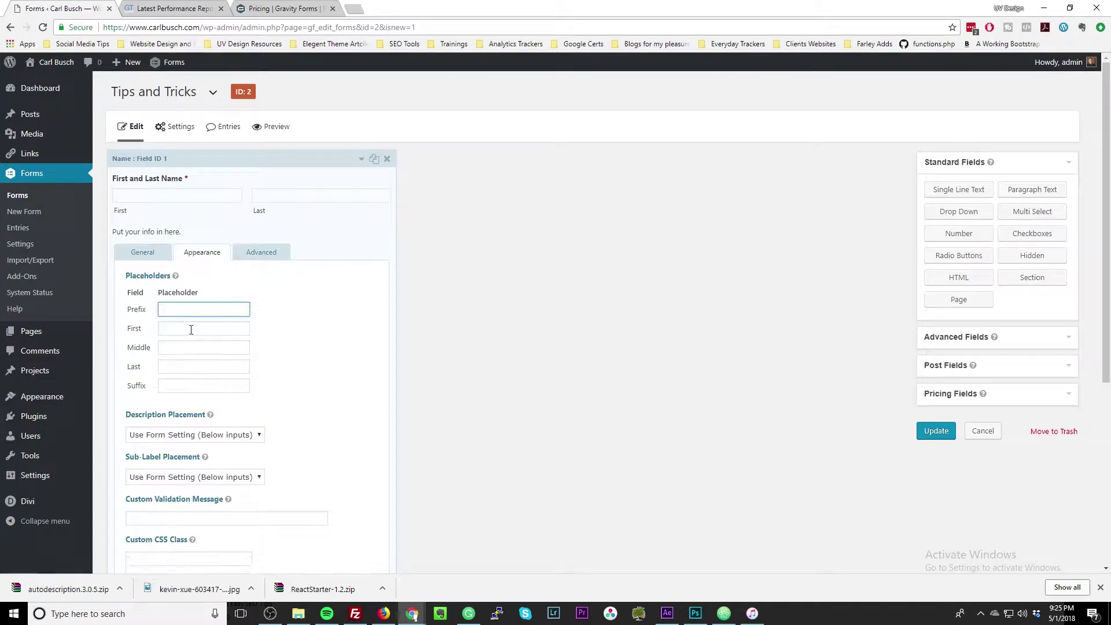
click(194, 333)
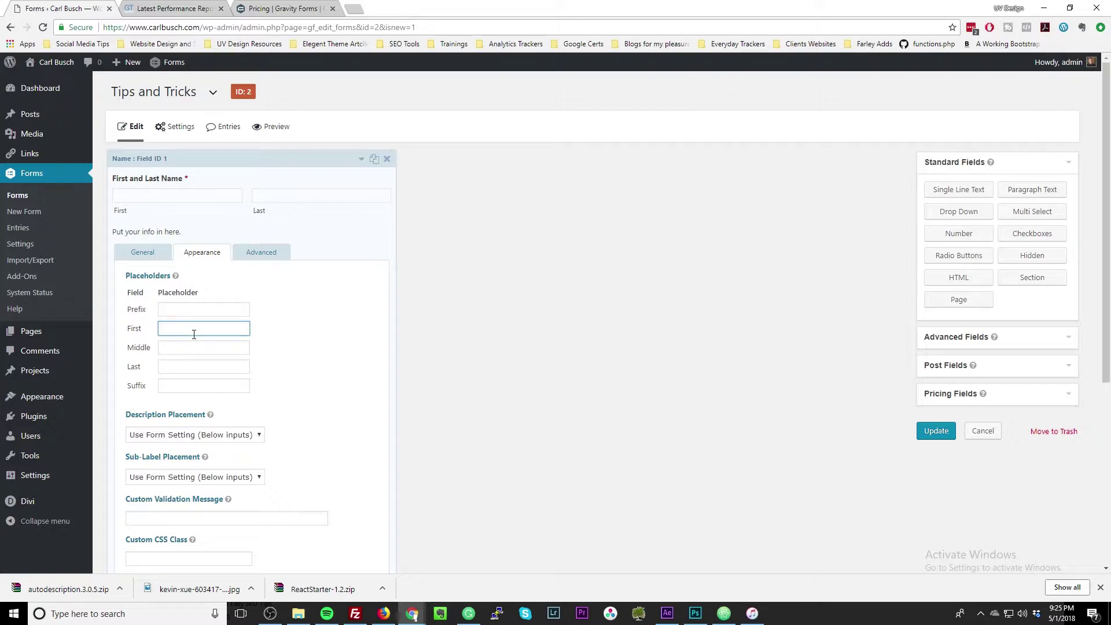
text(First Name)
click(202, 346)
click(209, 366)
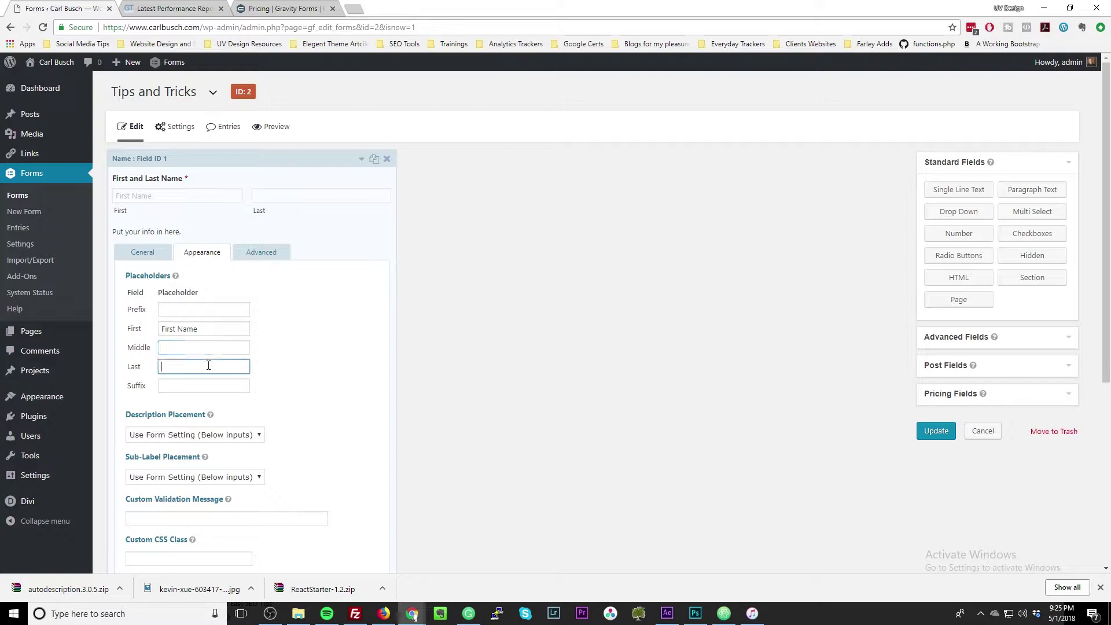
text(Last Name)
click(260, 257)
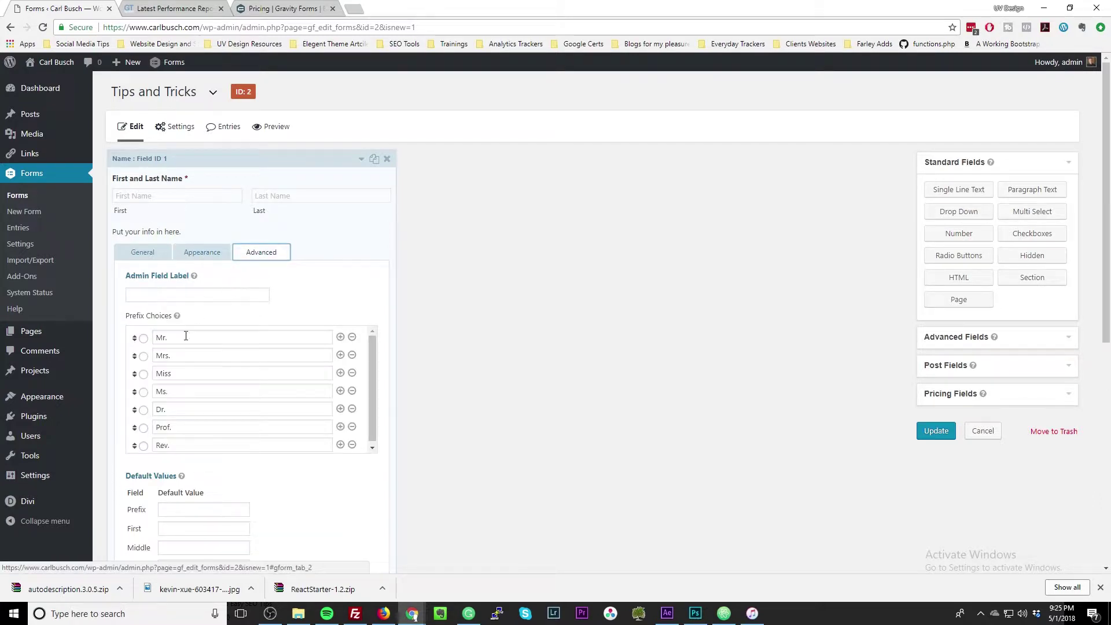
scroll(148, 397, down, 2)
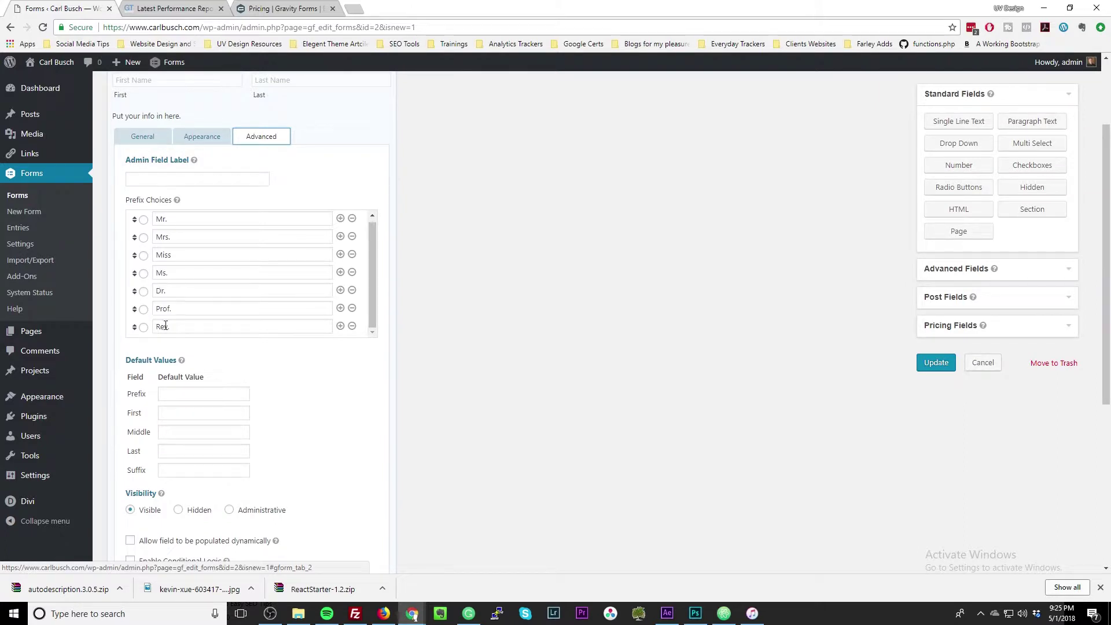
scroll(195, 348, down, 2)
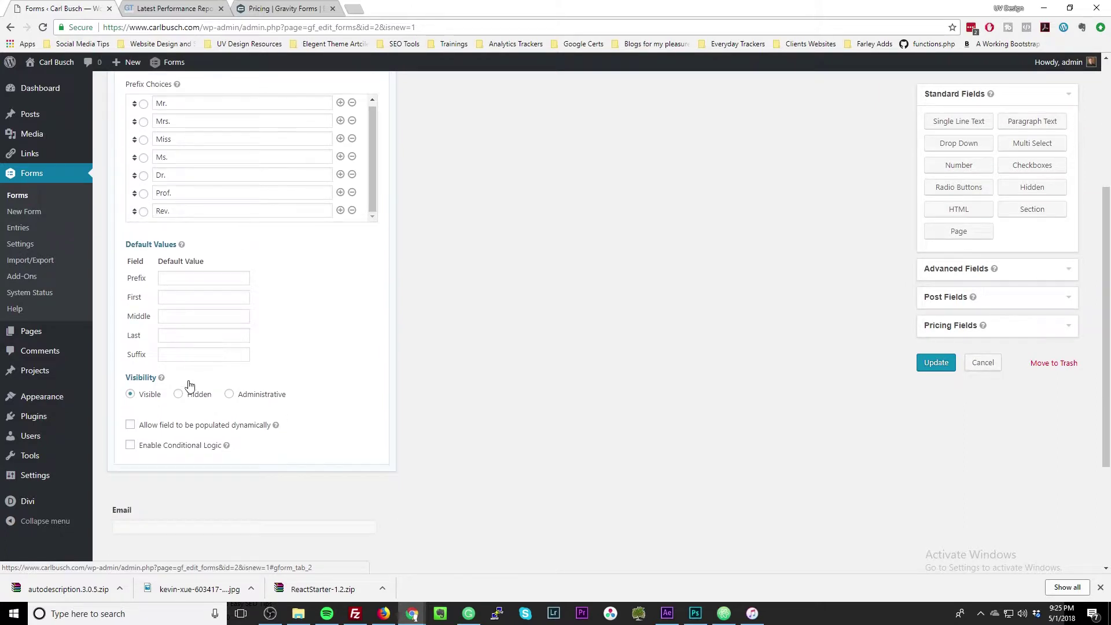
mouse_move(160, 382)
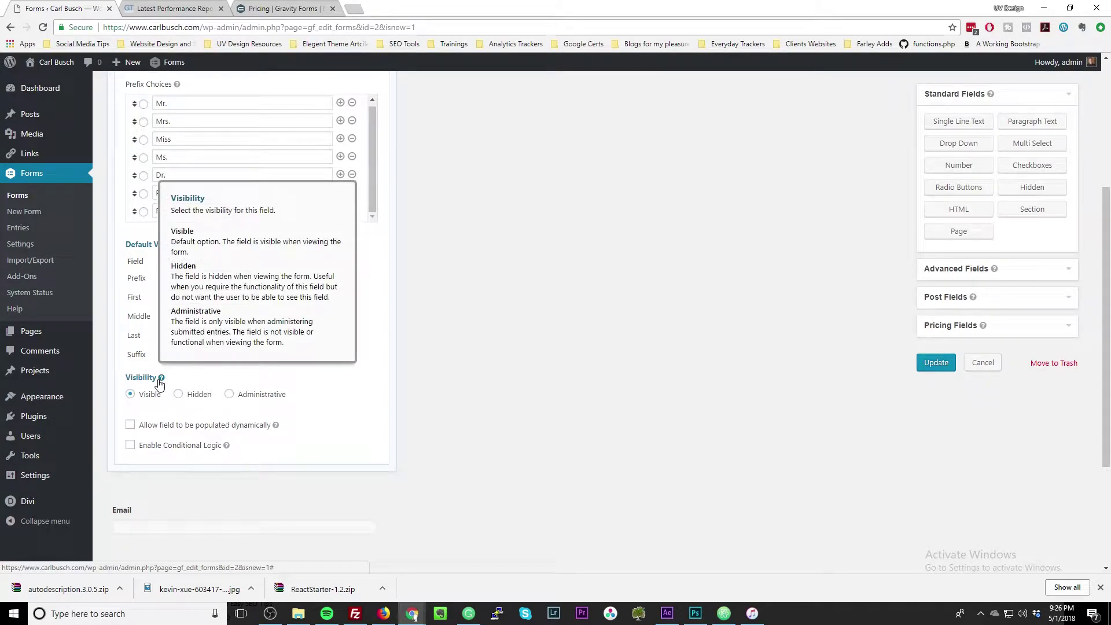
mouse_move(276, 426)
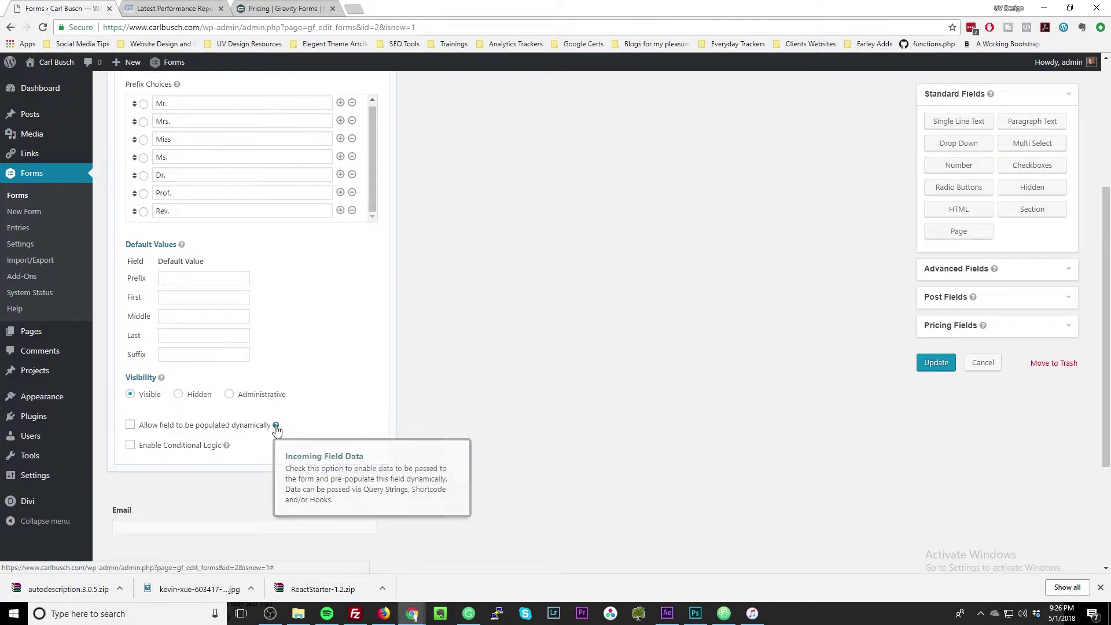
mouse_move(228, 448)
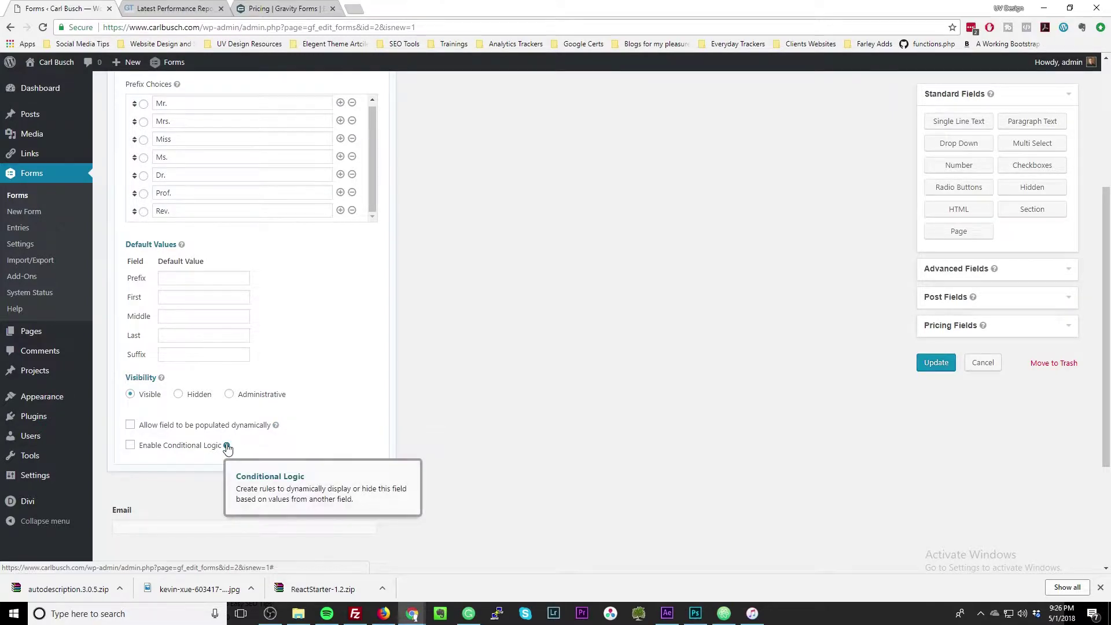
scroll(226, 448, up, 4)
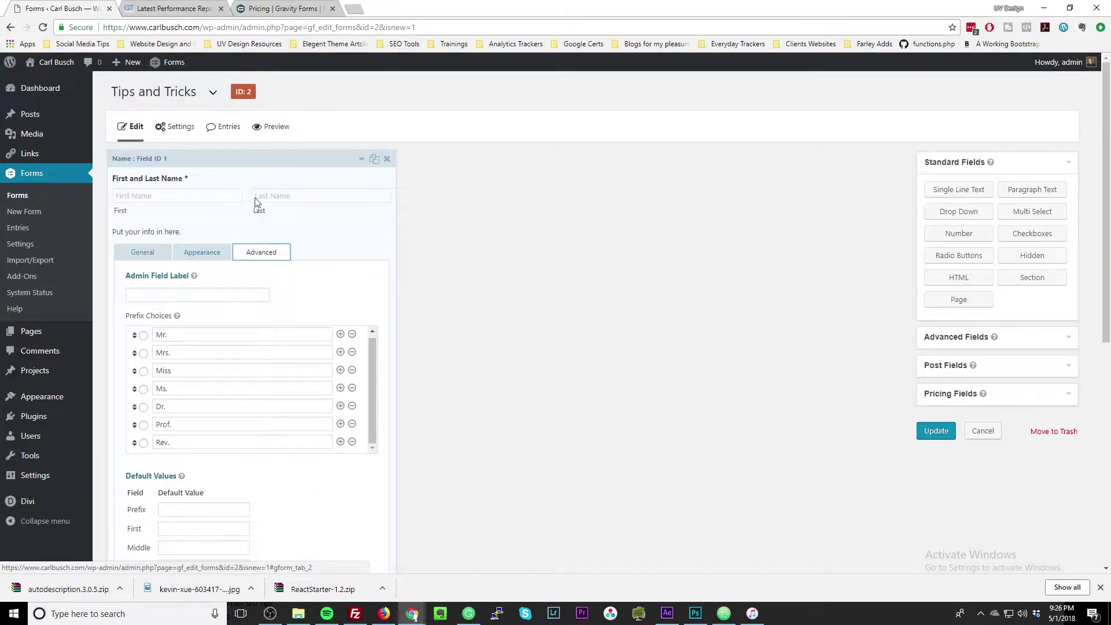
Review the Name, Email and Paragraph field appearance options, then try leaving for Settings.
click(209, 253)
scroll(208, 253, down, 2)
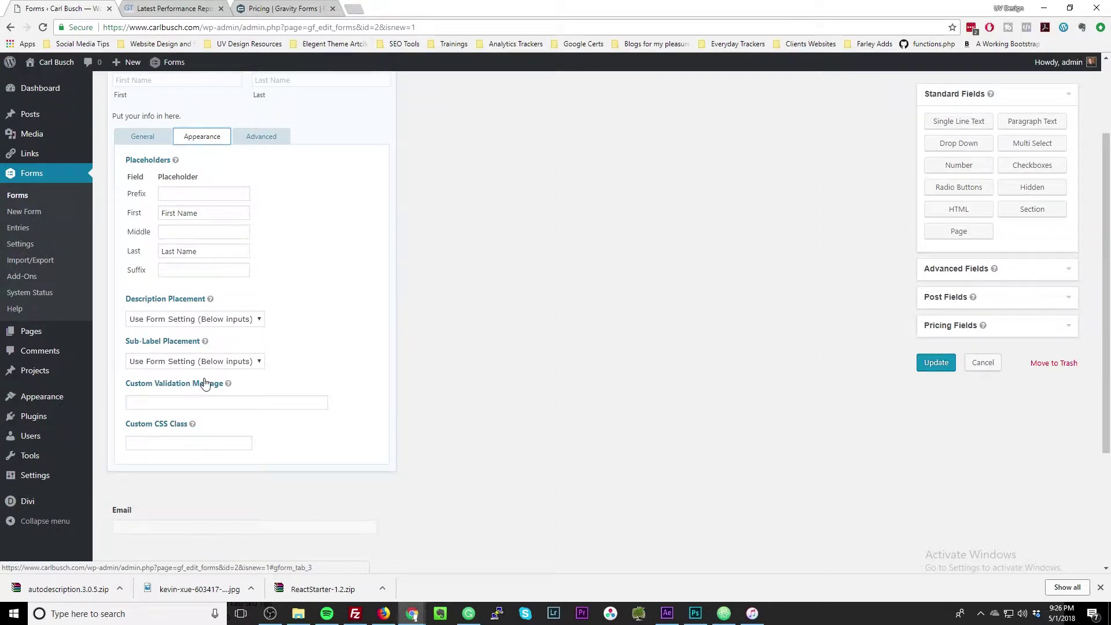
scroll(203, 384, down, 3)
click(203, 370)
click(180, 386)
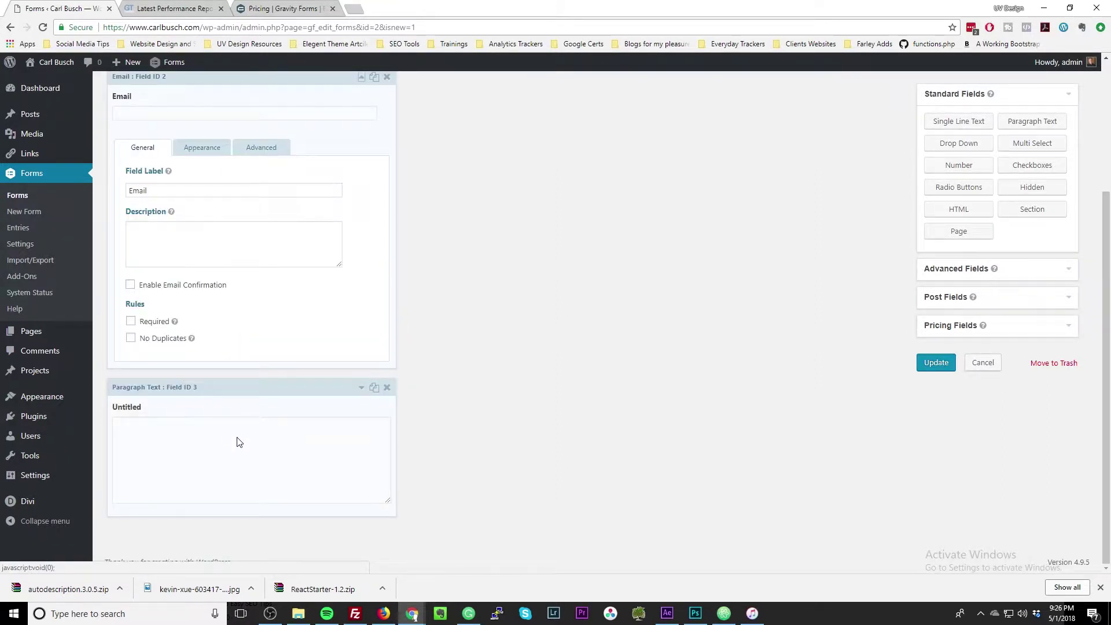
click(185, 274)
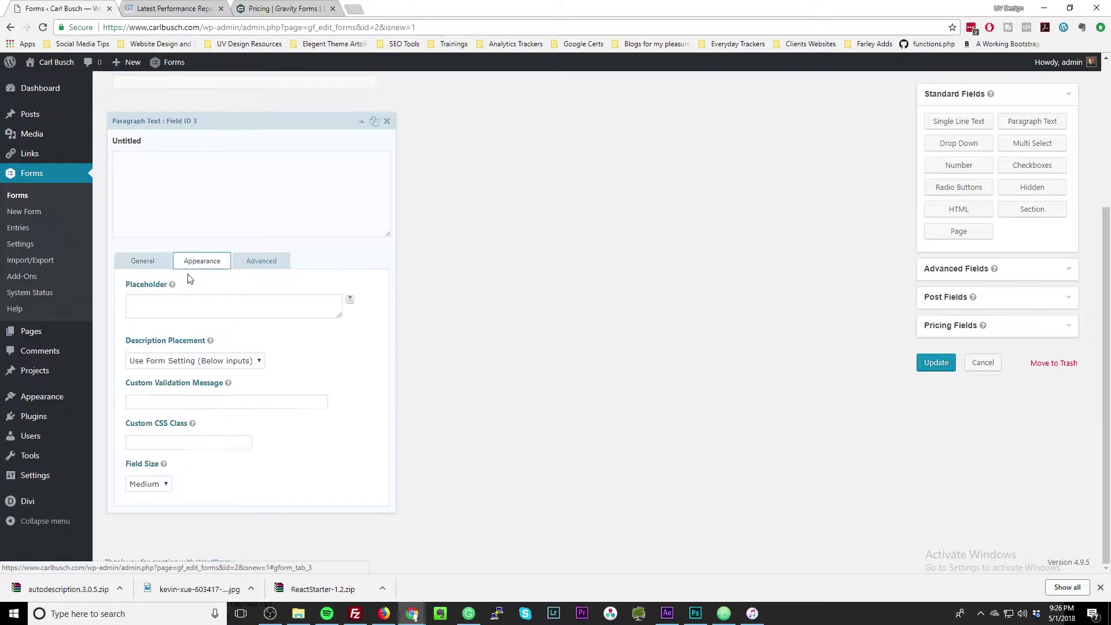
scroll(163, 150, up, 3)
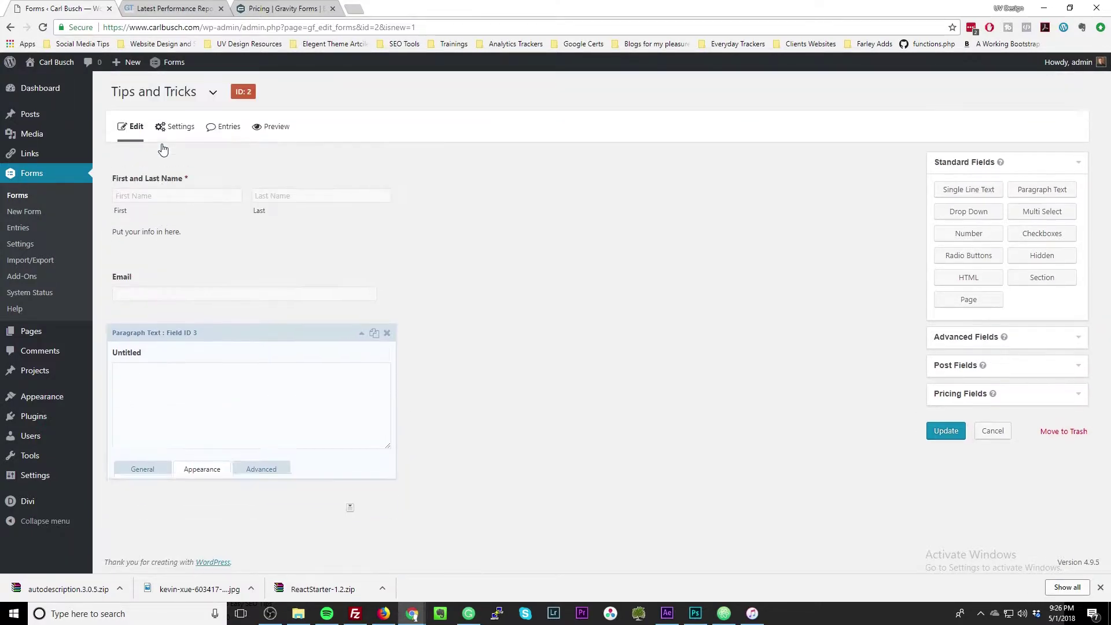
click(176, 127)
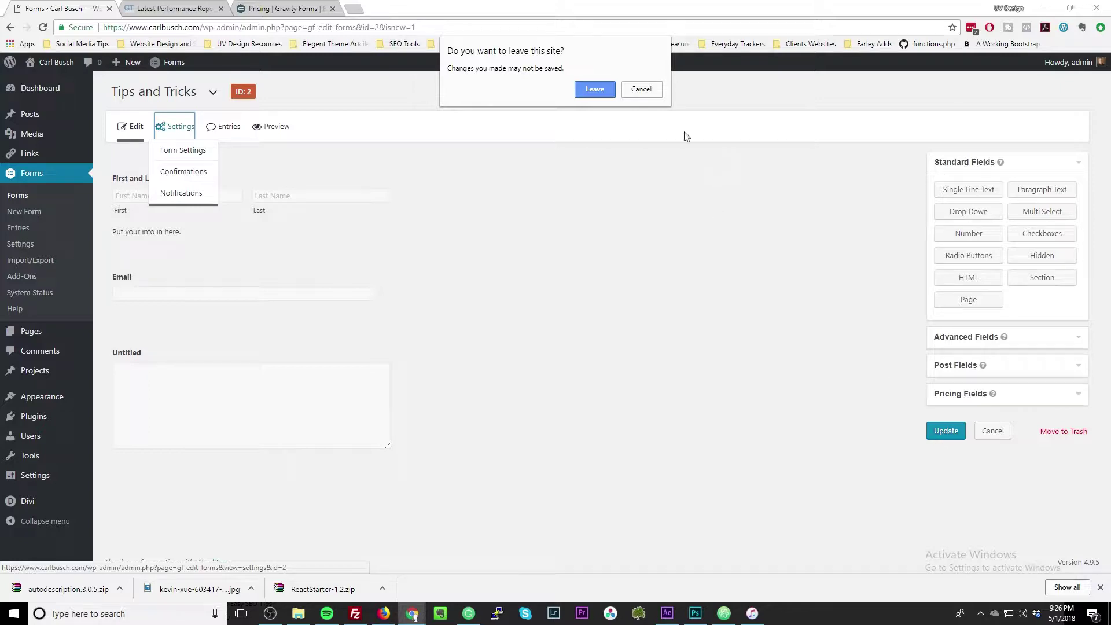
Stay in the editor, save the Tips and Tricks form with Update, and open Settings.
click(638, 90)
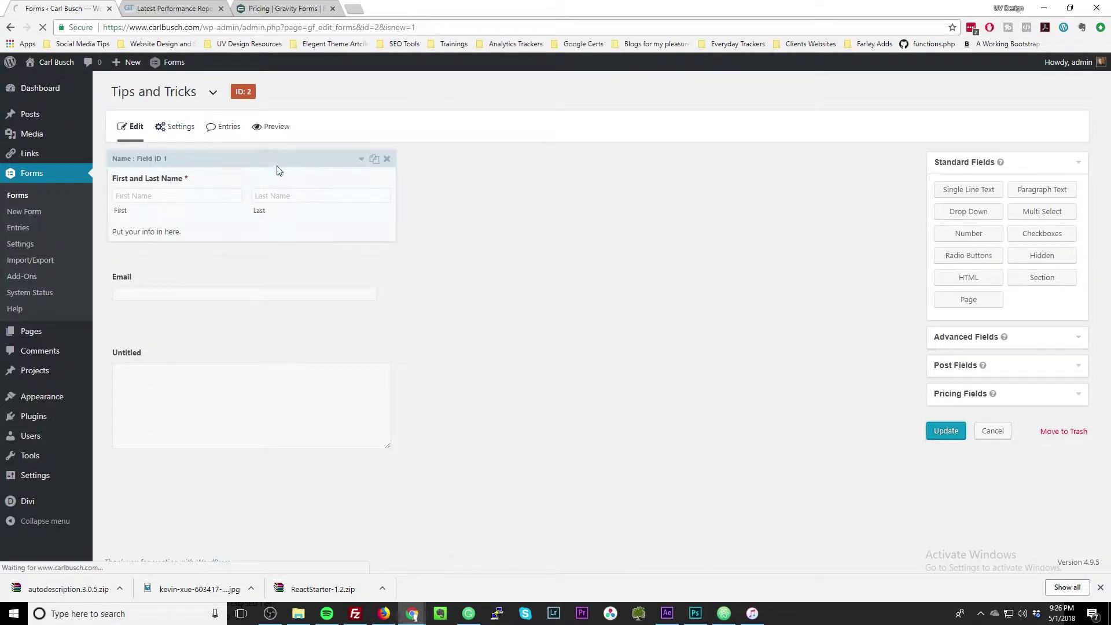
click(172, 131)
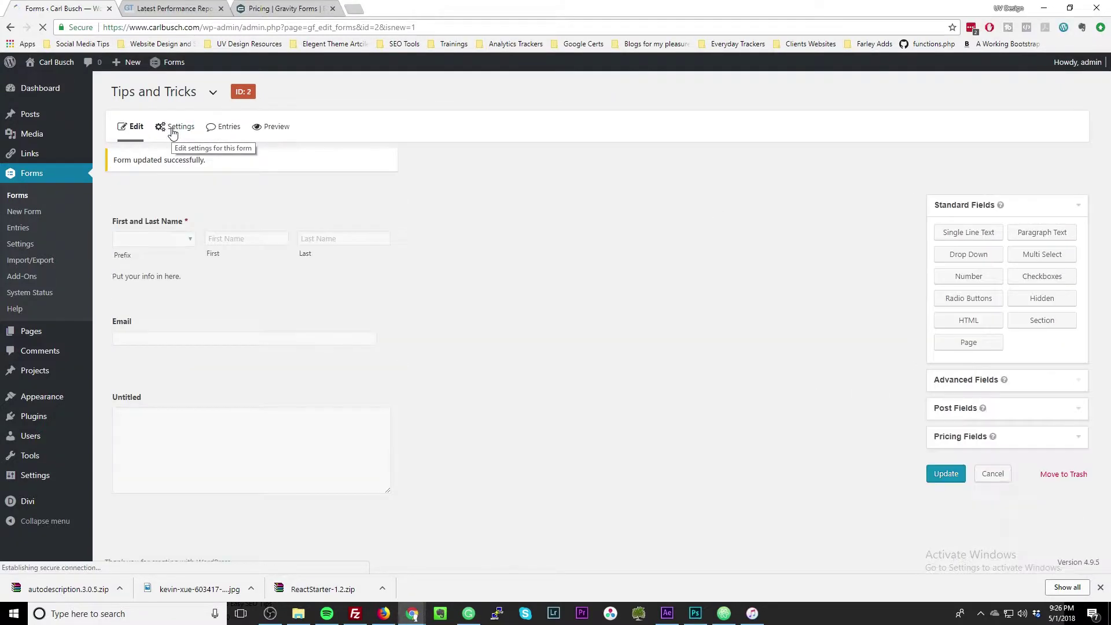
click(176, 132)
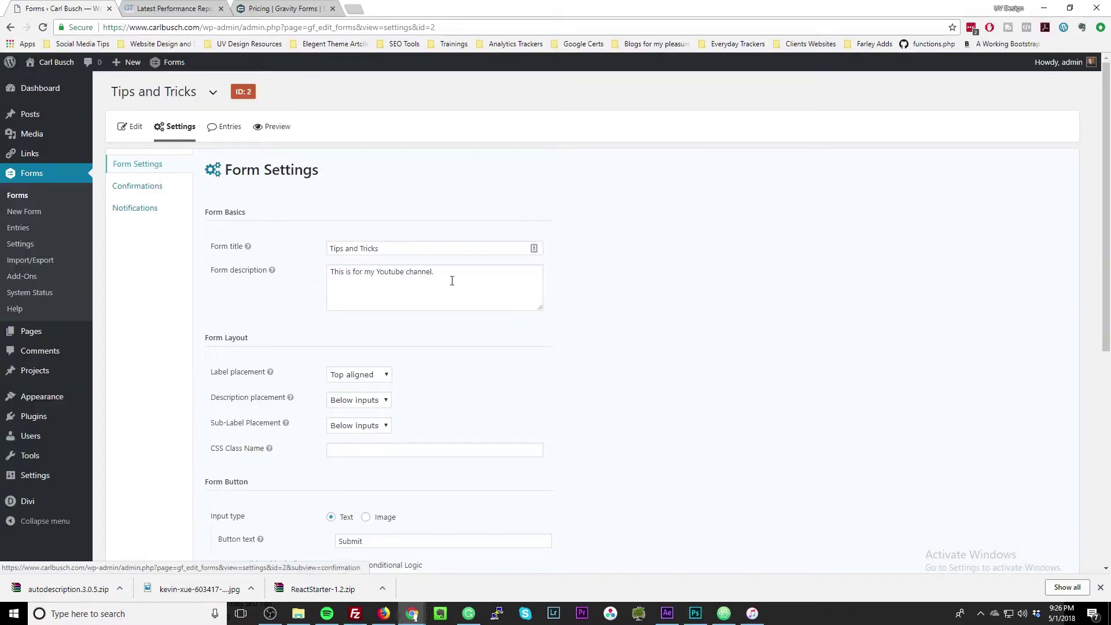
Set the Form Button input type to Image after briefly trying Text.
scroll(413, 301, down, 2)
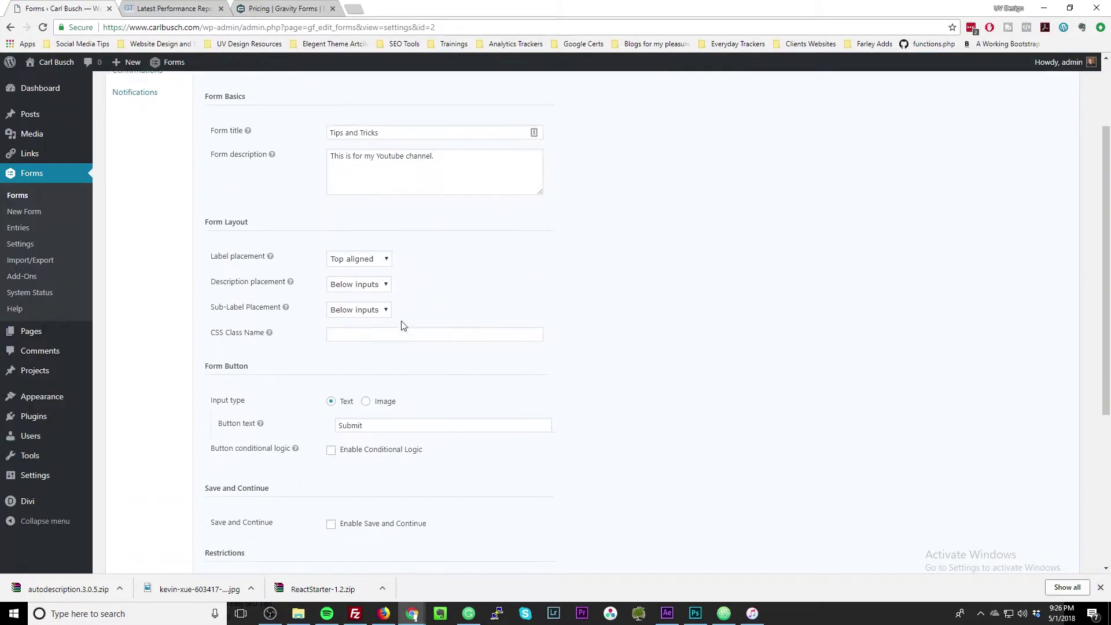
scroll(381, 328, down, 2)
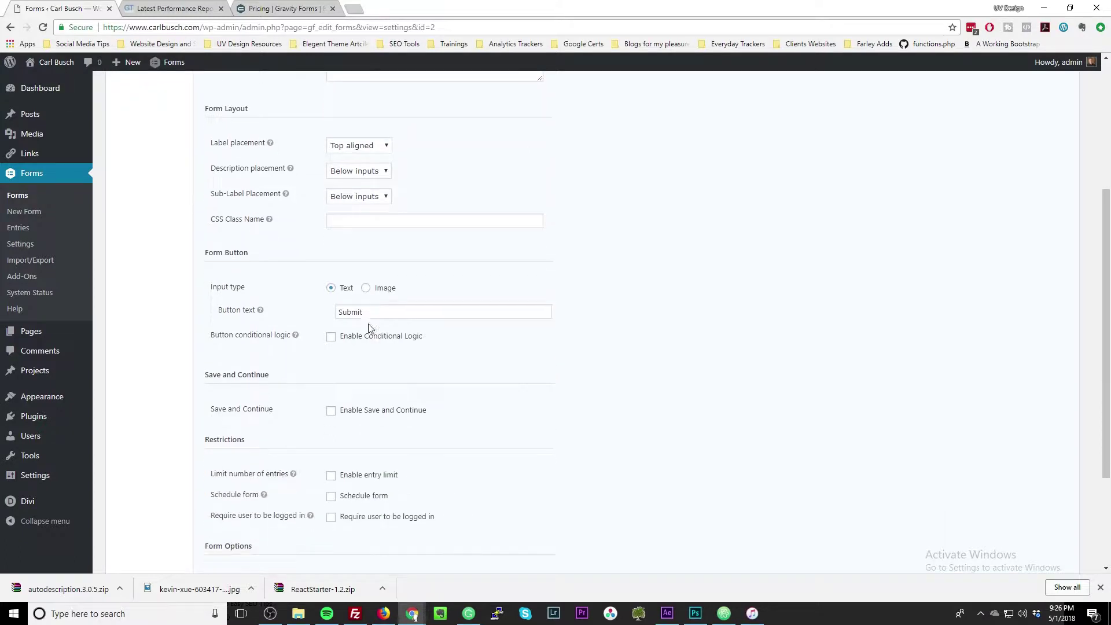
click(366, 286)
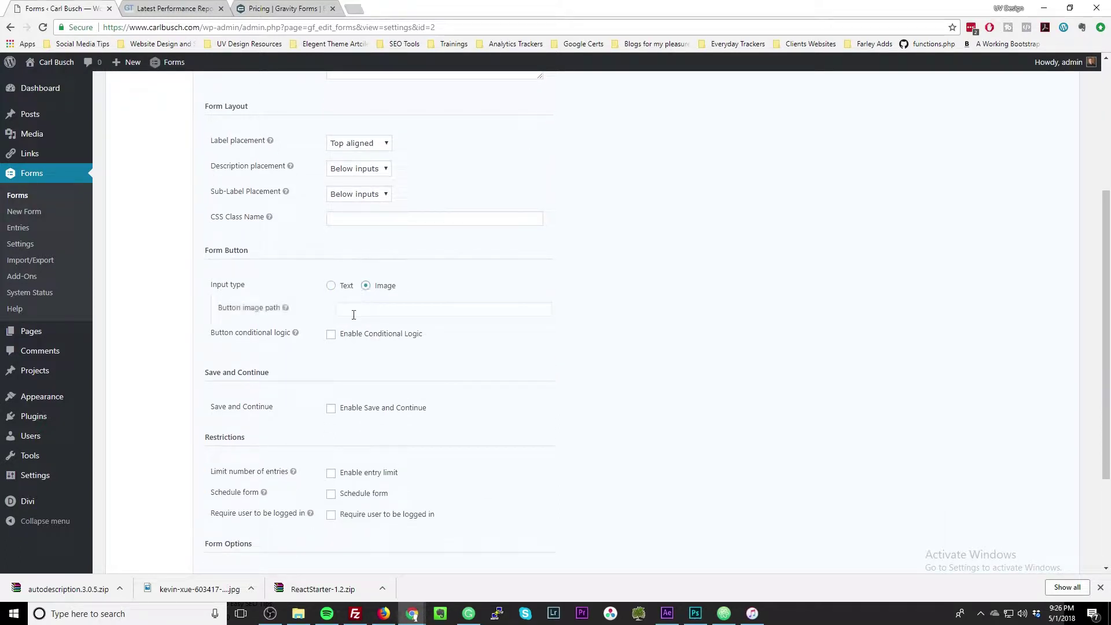
click(330, 286)
click(366, 286)
Review the rest of Form Settings and head to Confirmations, triggering the unsaved-changes prompt.
scroll(335, 350, down, 2)
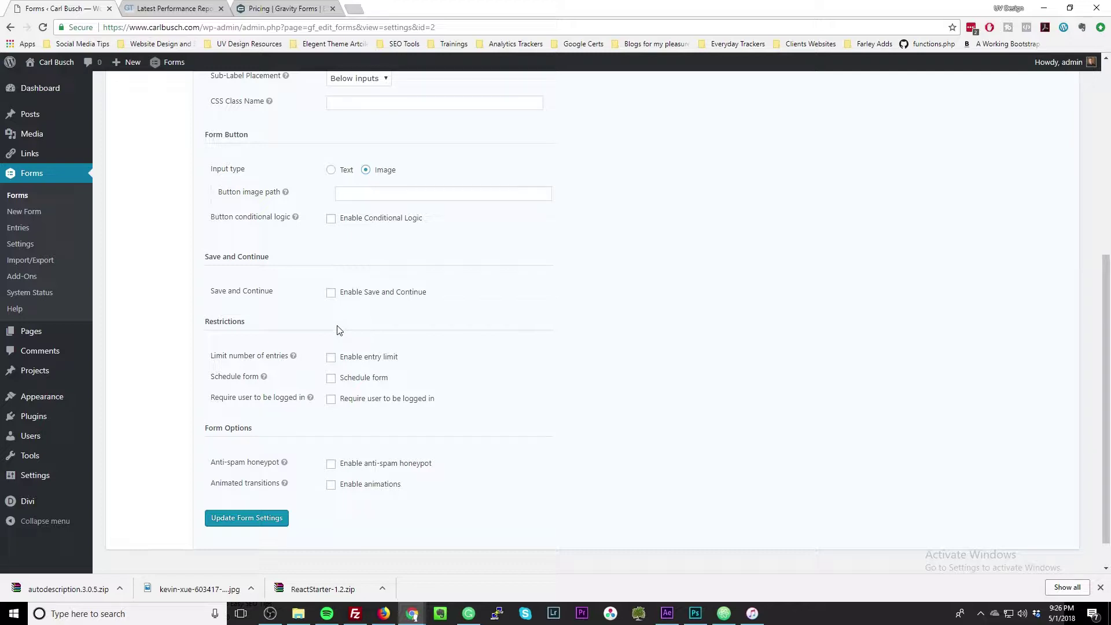
scroll(339, 331, down, 1)
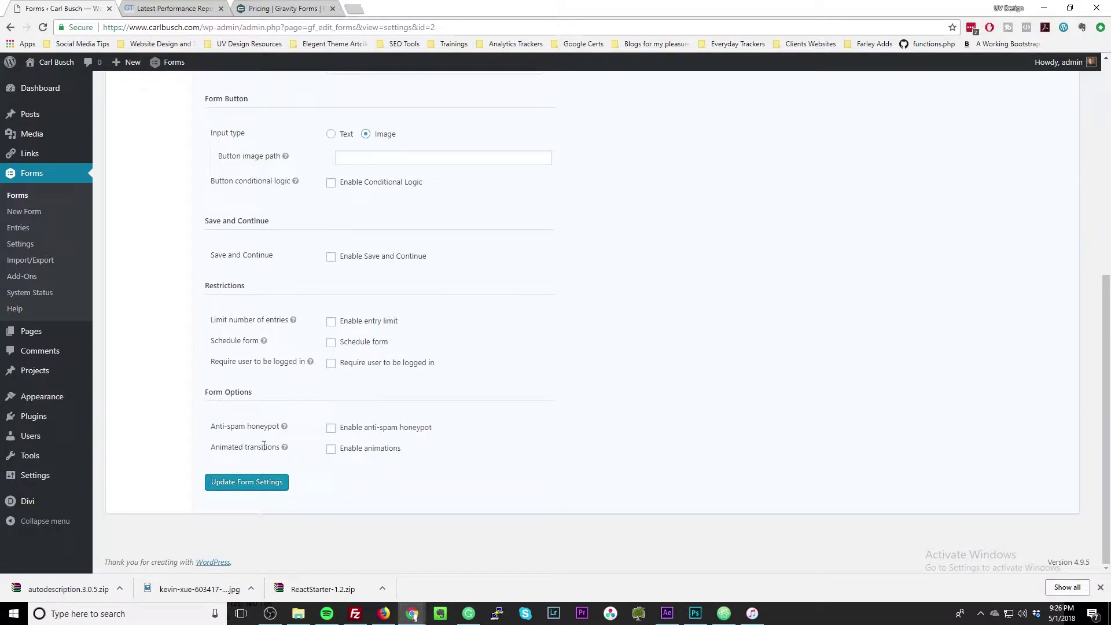
scroll(277, 458, up, 5)
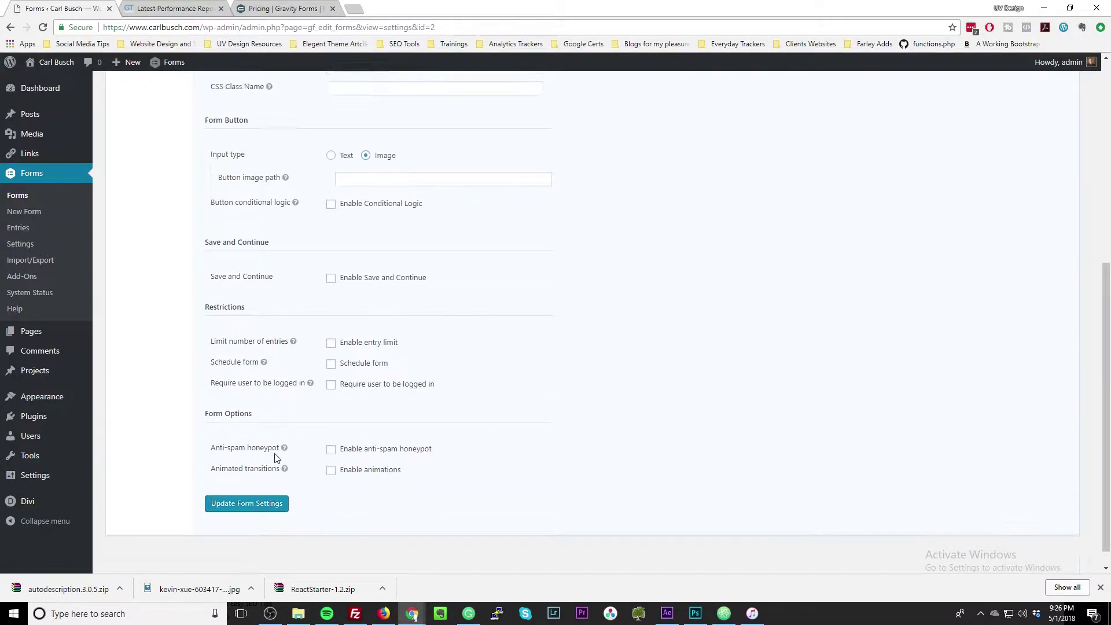
scroll(277, 458, up, 1)
click(174, 192)
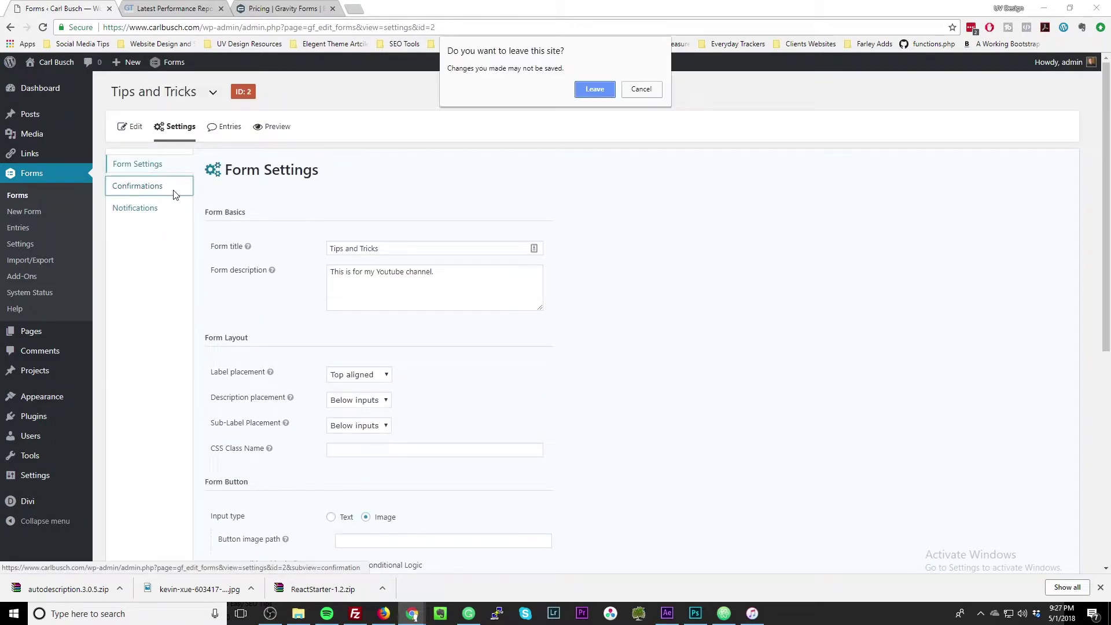
Leave Form Settings without saving and set the confirmation type to Page.
click(582, 90)
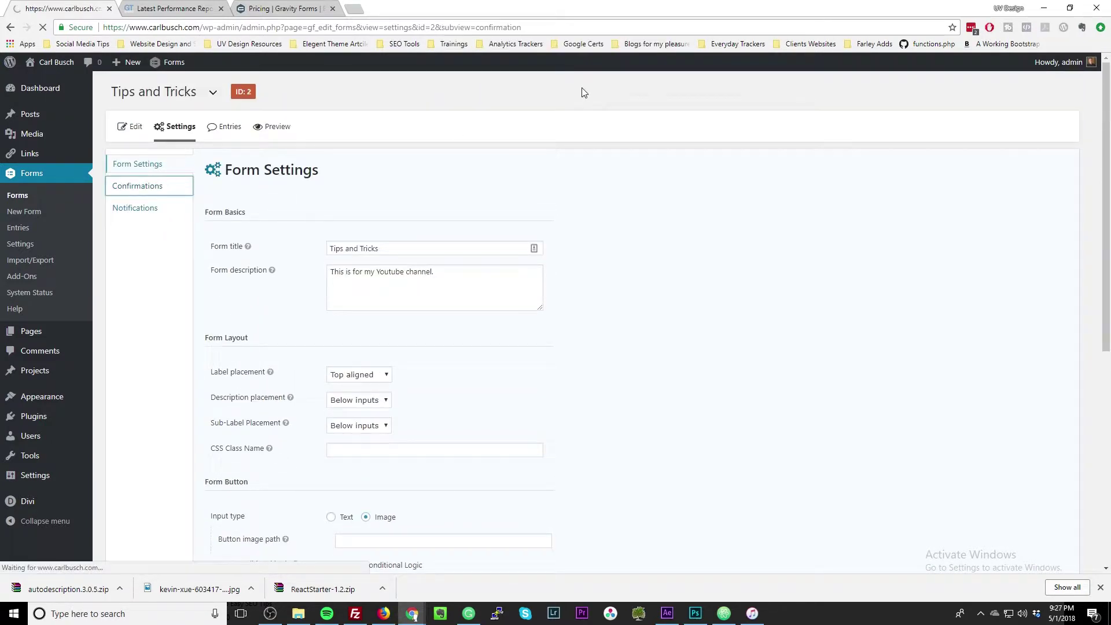
mouse_move(245, 242)
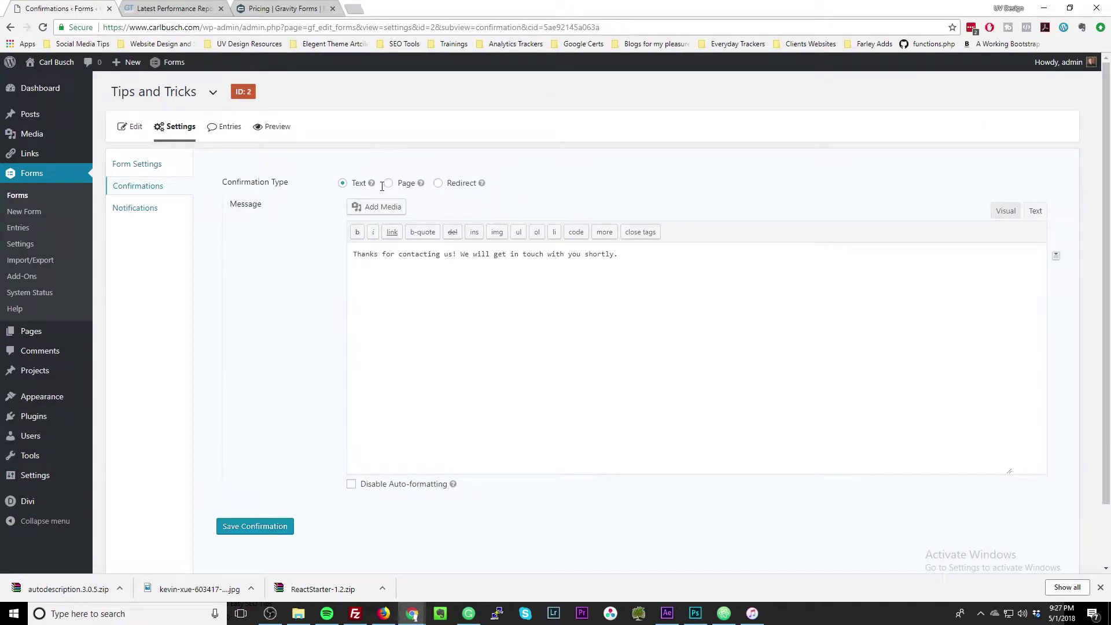
click(388, 184)
click(391, 208)
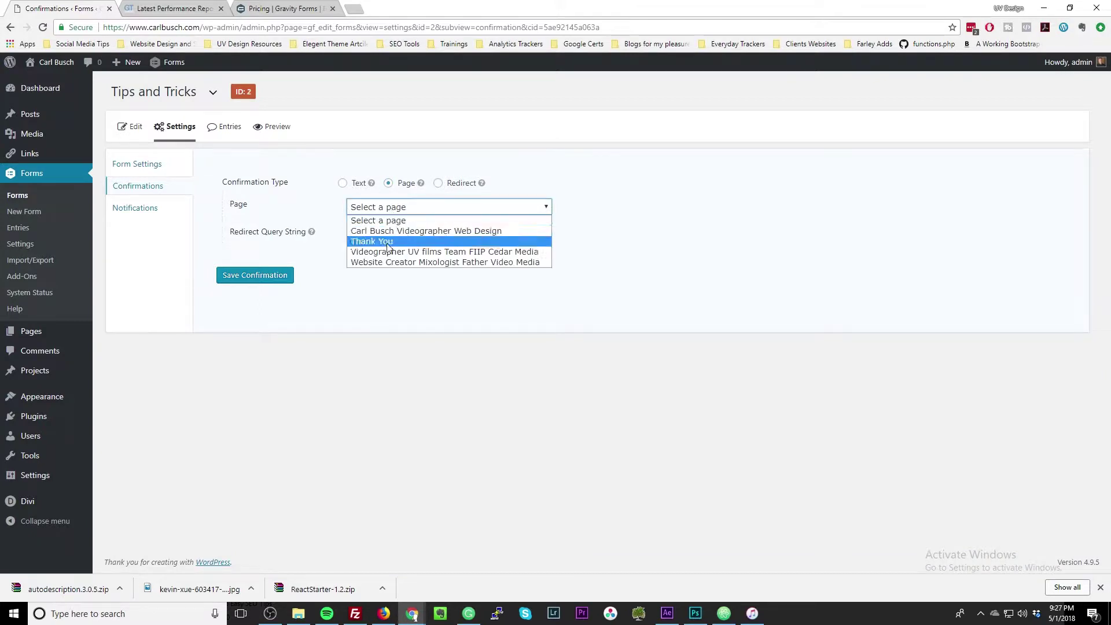
click(438, 183)
Try the Redirect confirmation, switch back to Page, then edit the Admin Notification.
click(437, 202)
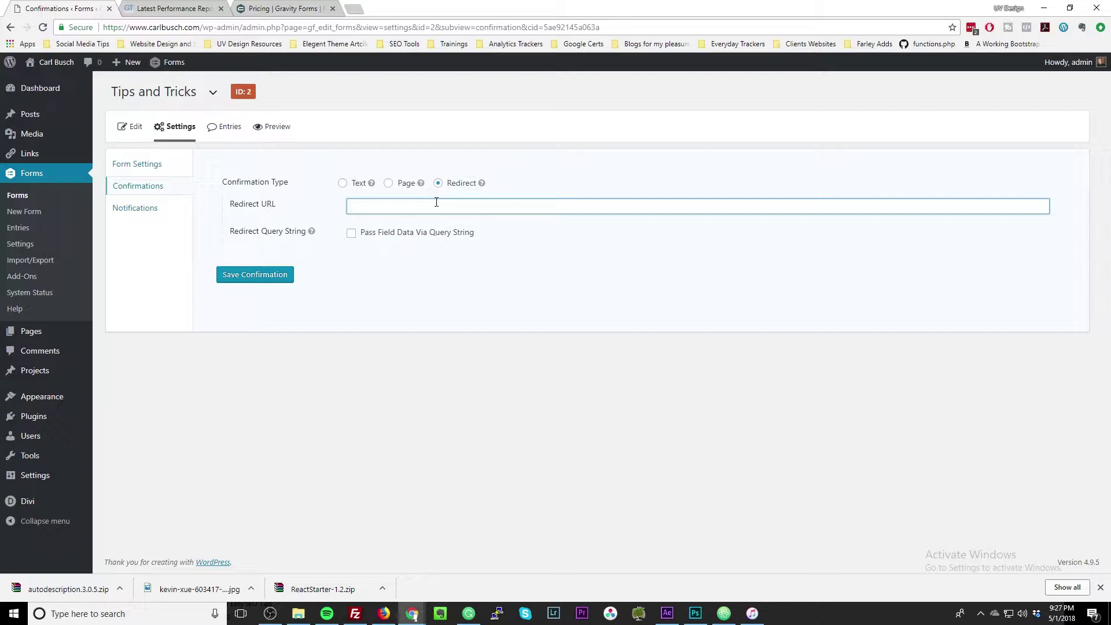
click(404, 184)
click(408, 207)
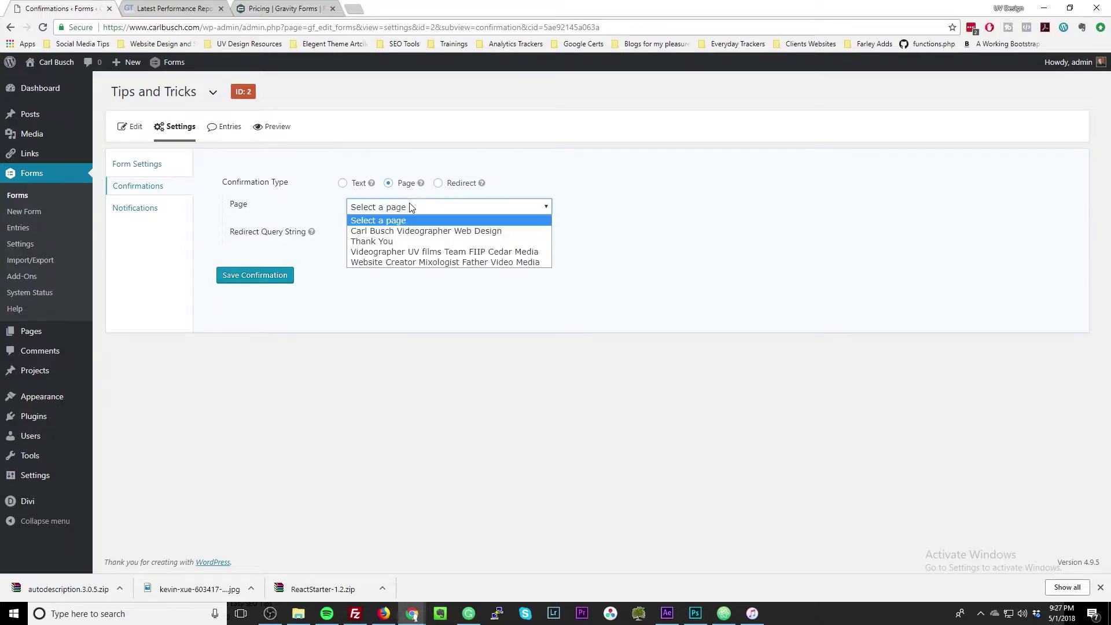
click(437, 190)
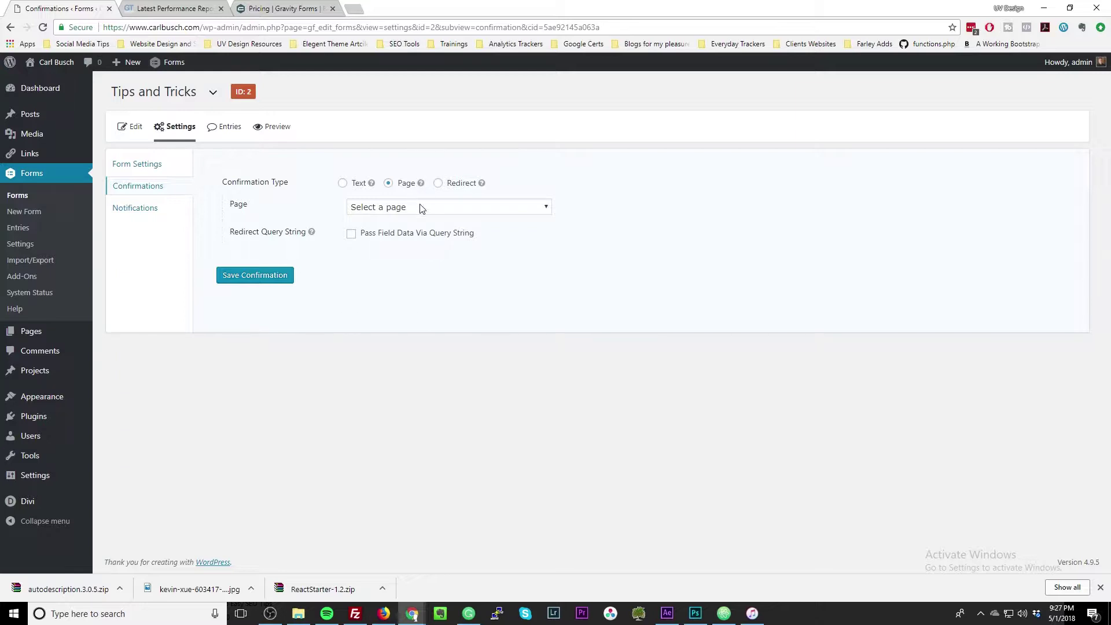
click(132, 211)
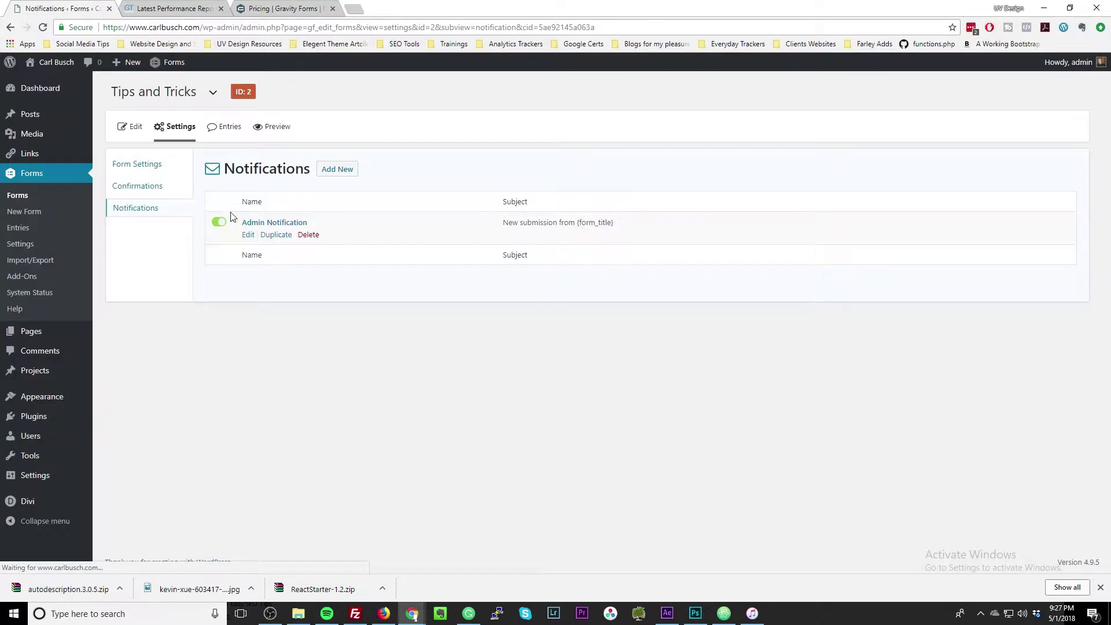
click(249, 236)
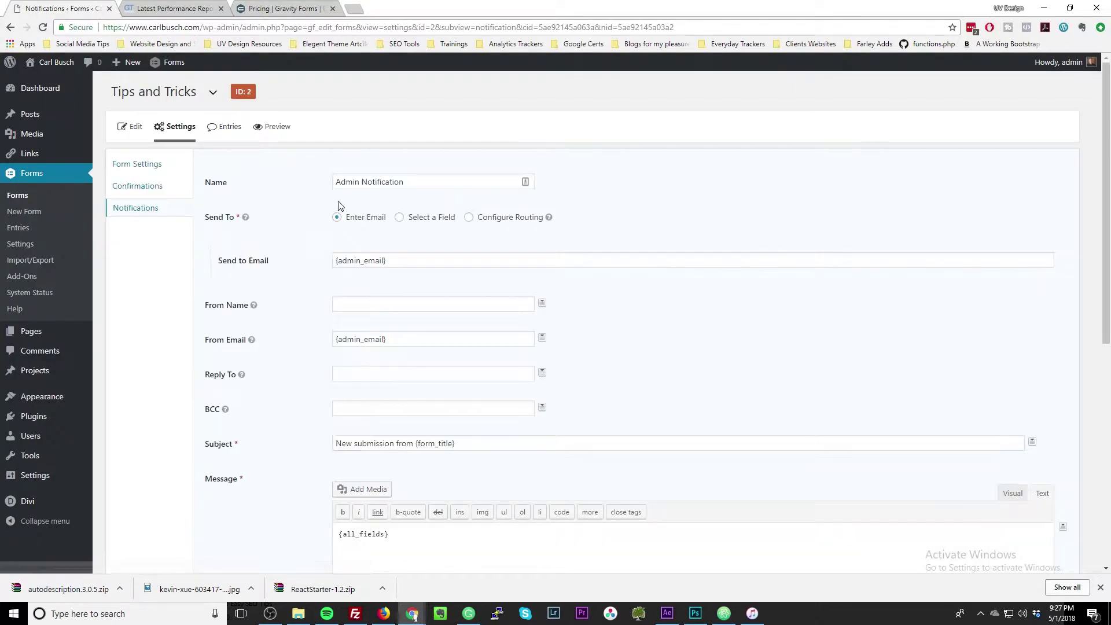
Rename the notification to the owner's name and set Send To Email to the owner's address.
click(268, 187)
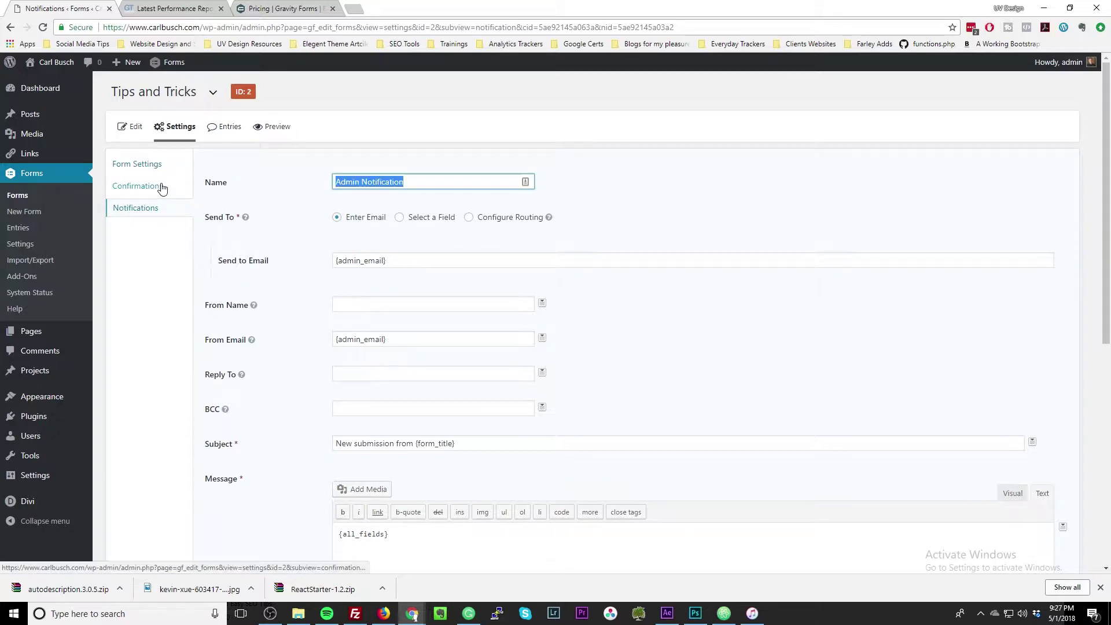
text(Carl Bus)
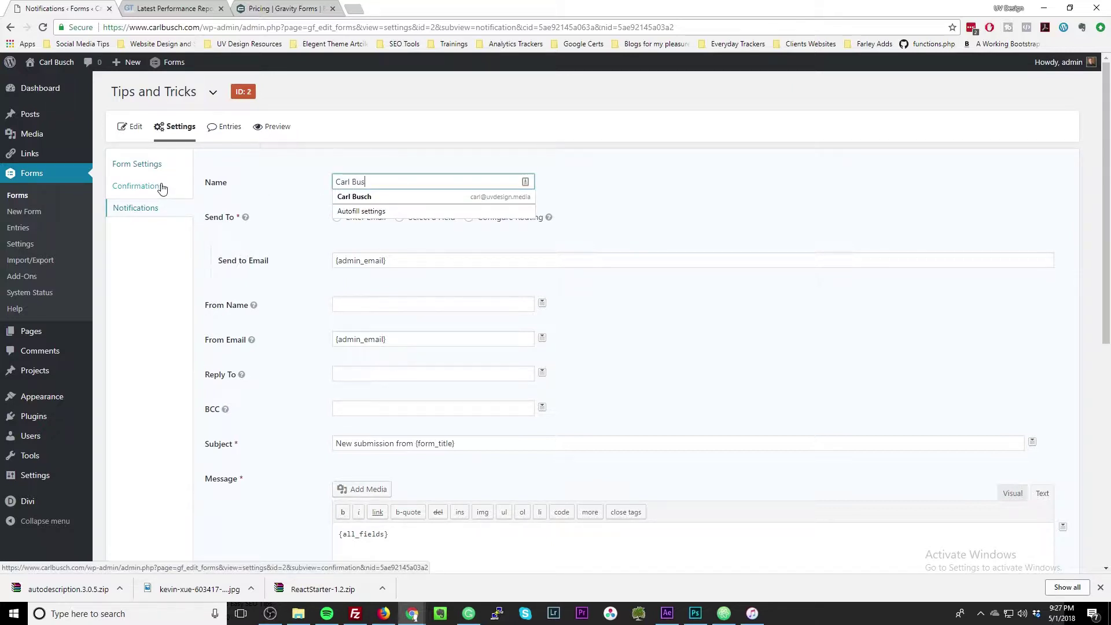
text(ch)
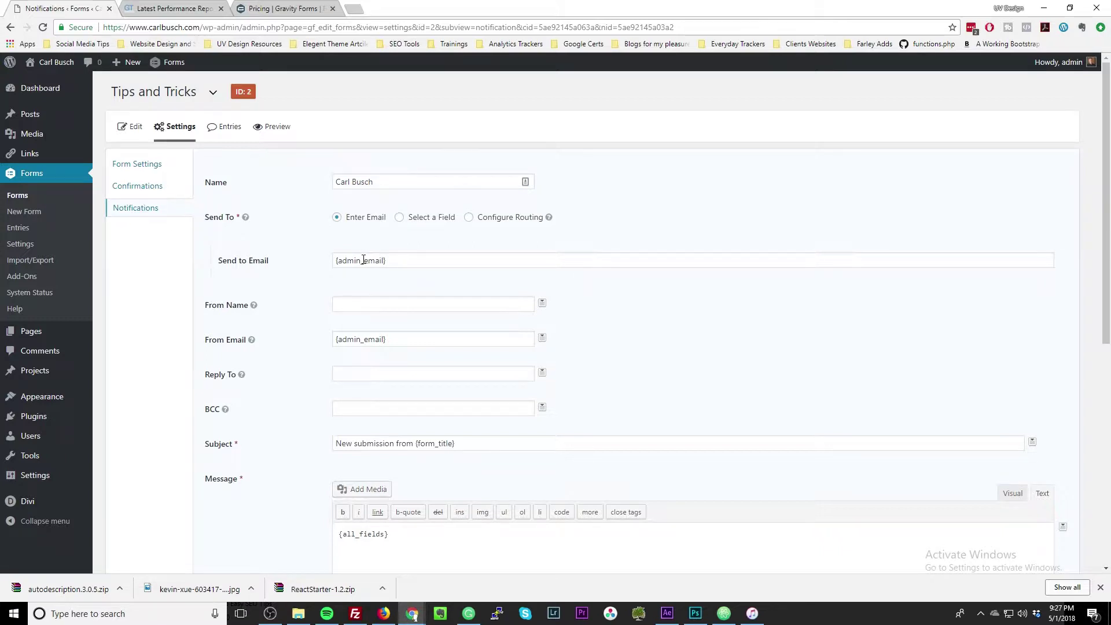
mouse_move(37, 446)
drag(427, 260, 210, 264)
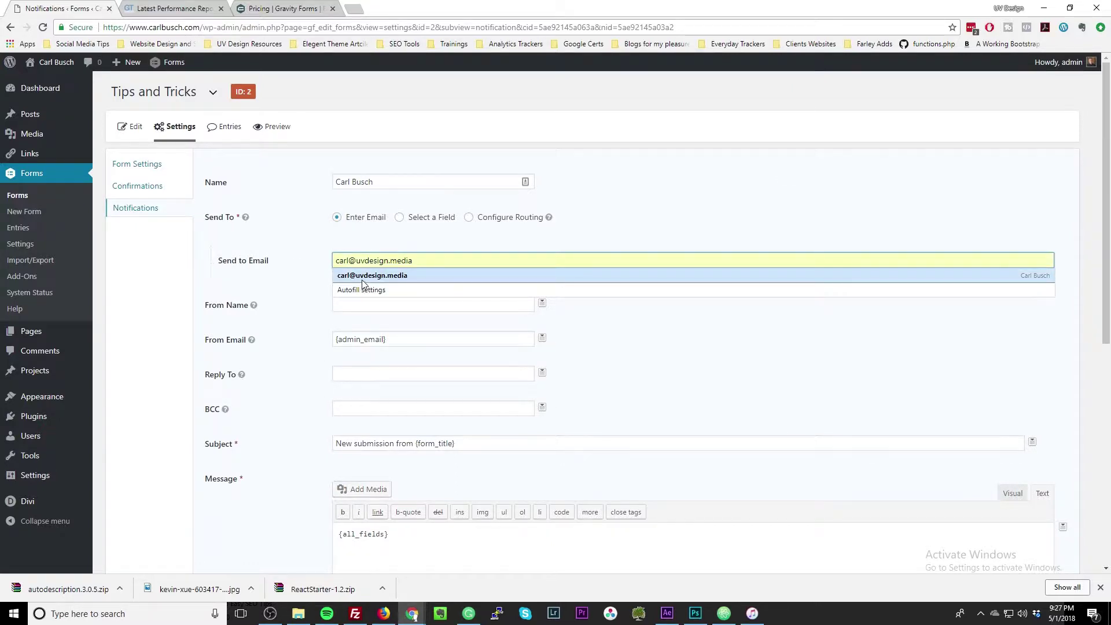
click(373, 276)
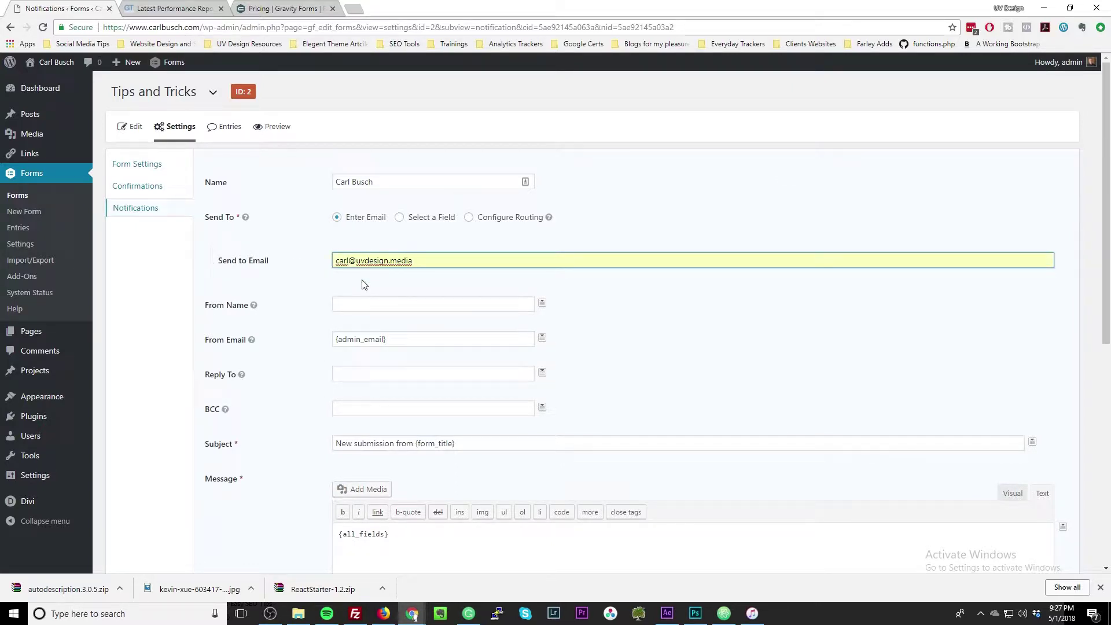
Fill the From Name with the First Name and Last Name merge tags.
click(378, 303)
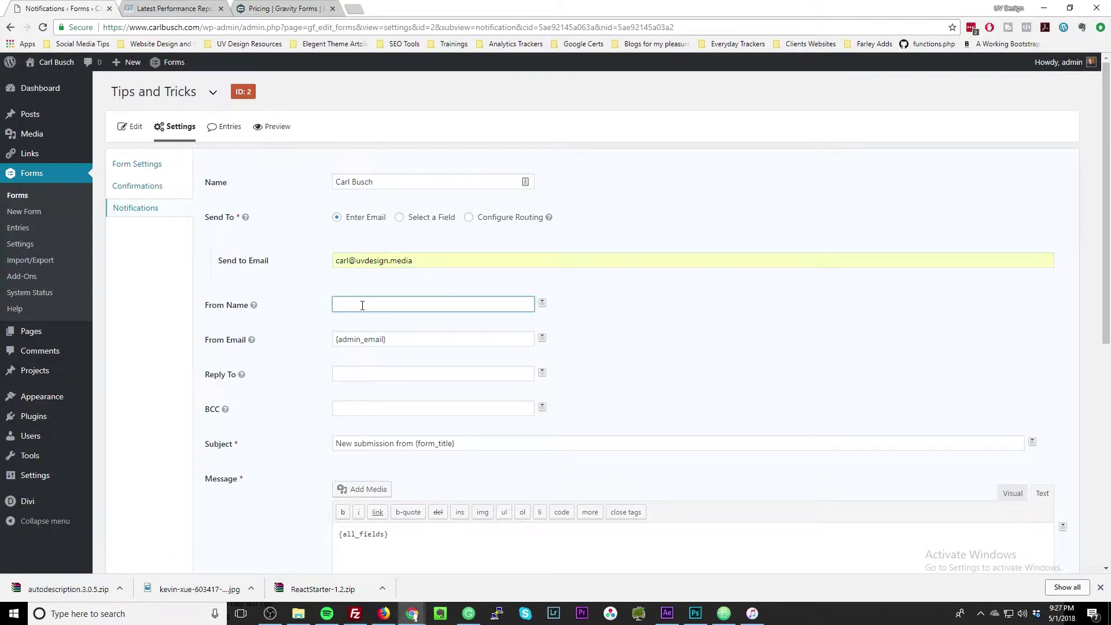
click(542, 307)
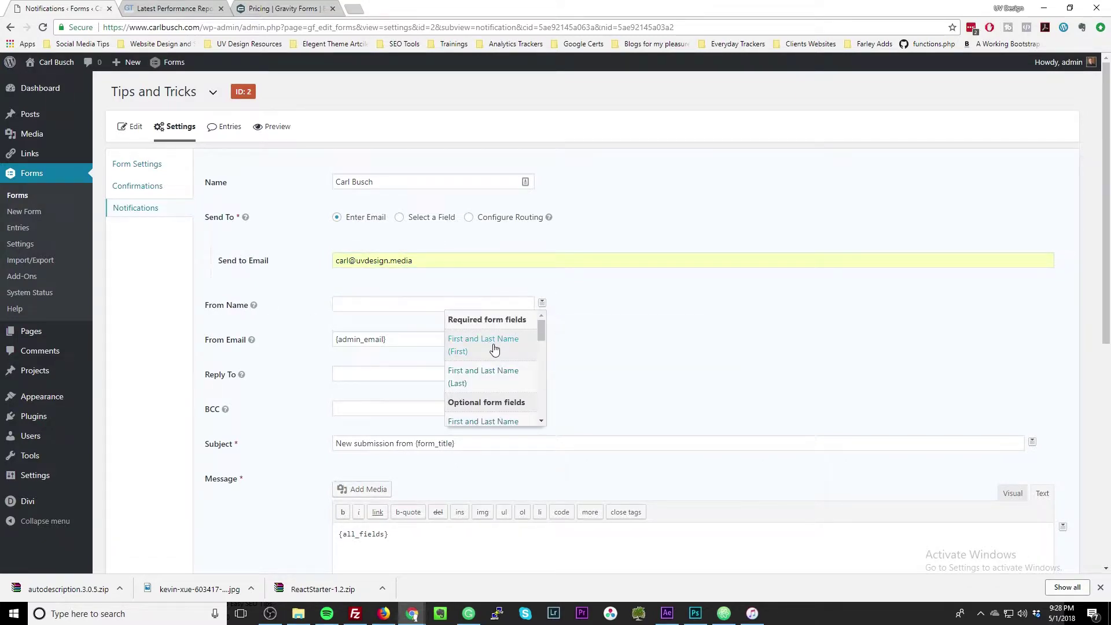
click(478, 347)
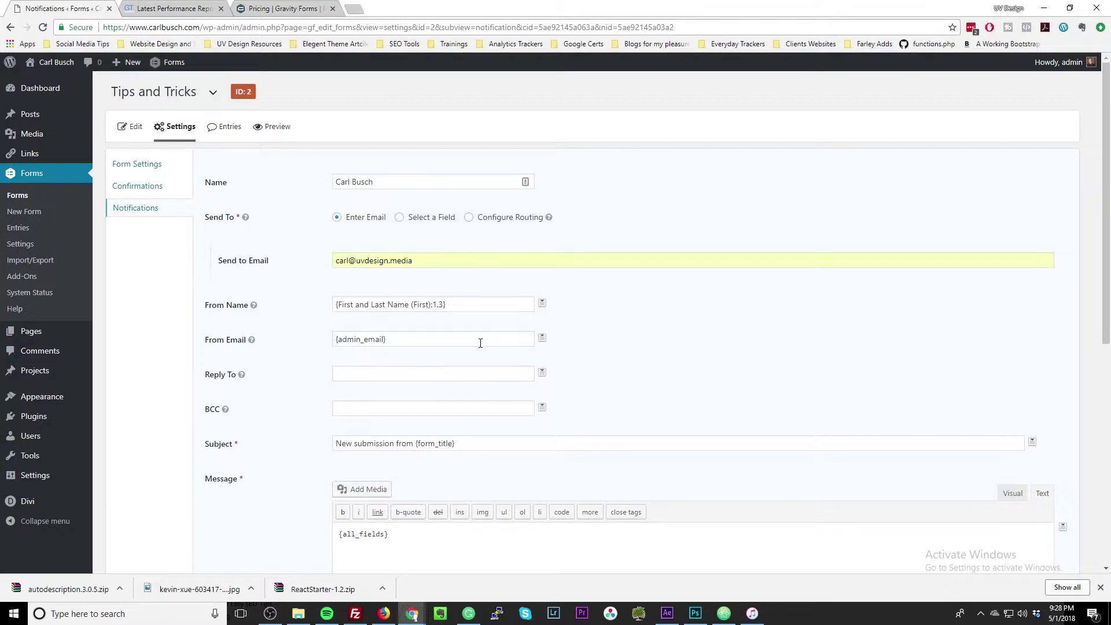
click(542, 304)
click(504, 373)
click(448, 306)
Set Reply To to {Email:2} and view the form's still-empty Entries list.
click(543, 372)
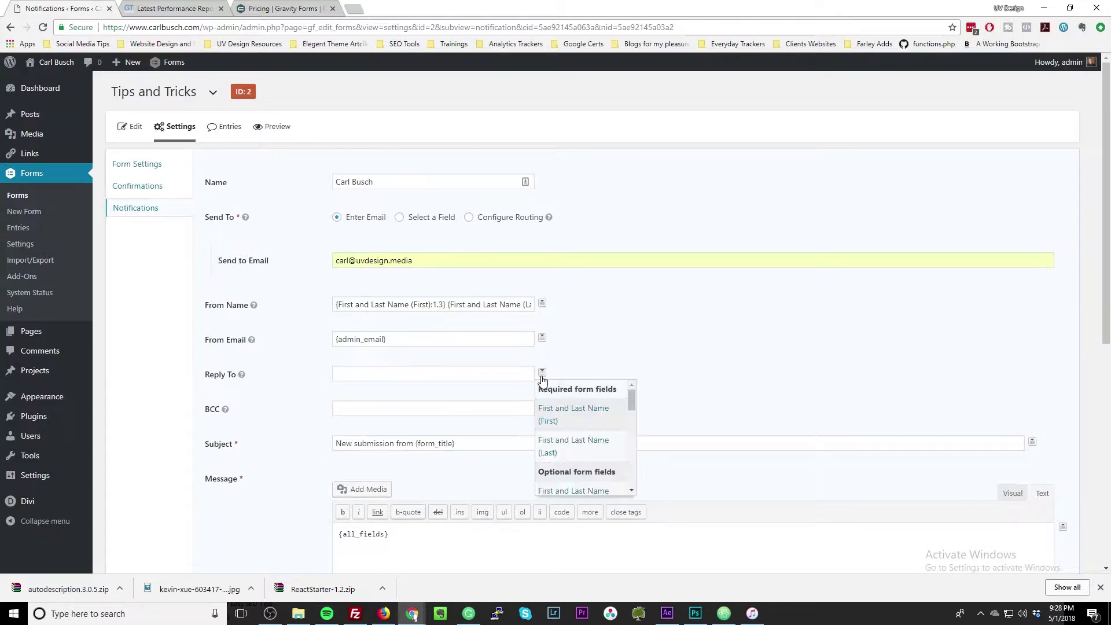
scroll(563, 435, down, 4)
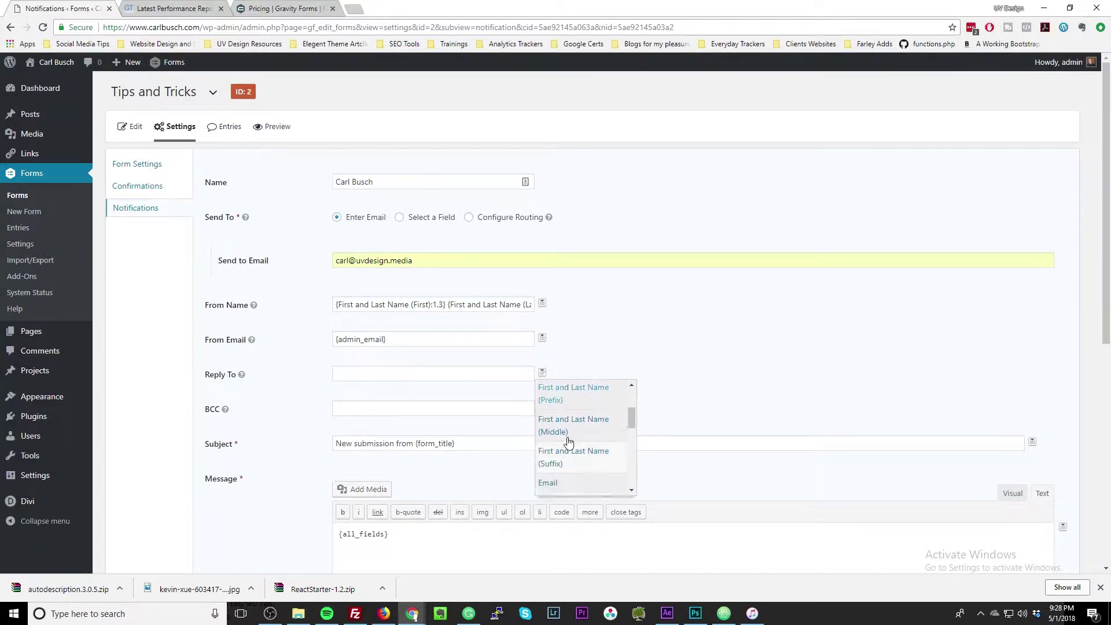
click(561, 472)
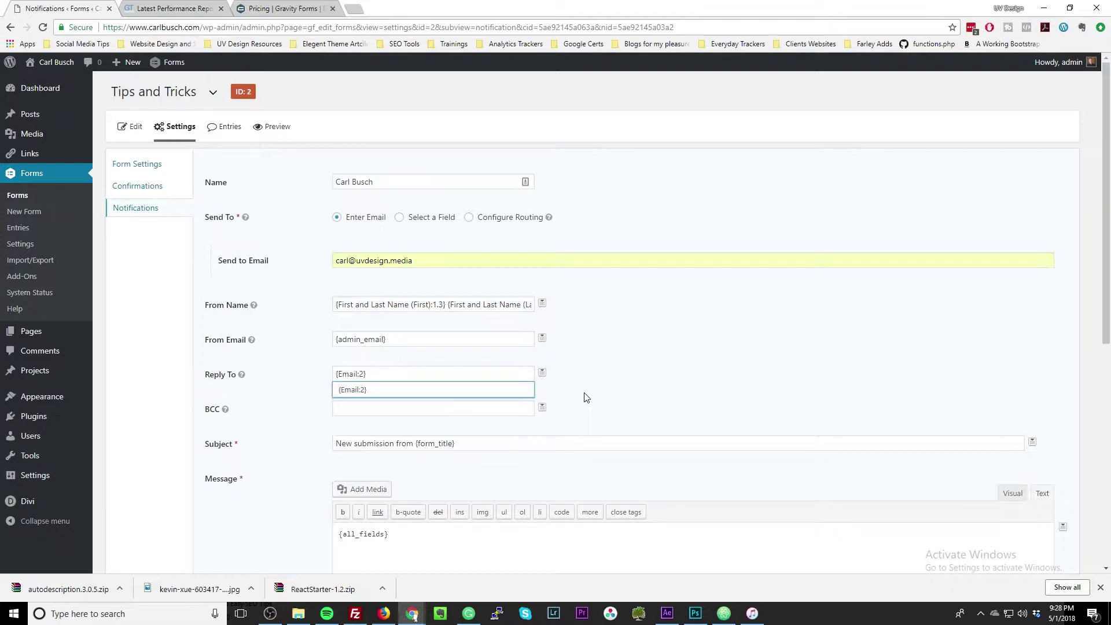
scroll(417, 443, down, 5)
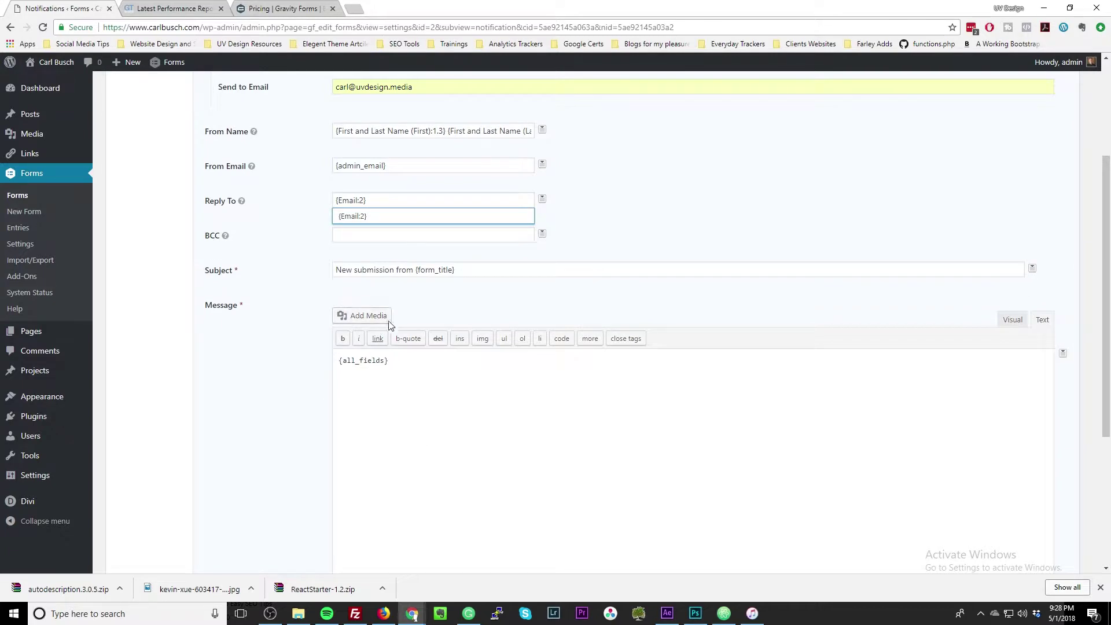
scroll(407, 507, down, 1)
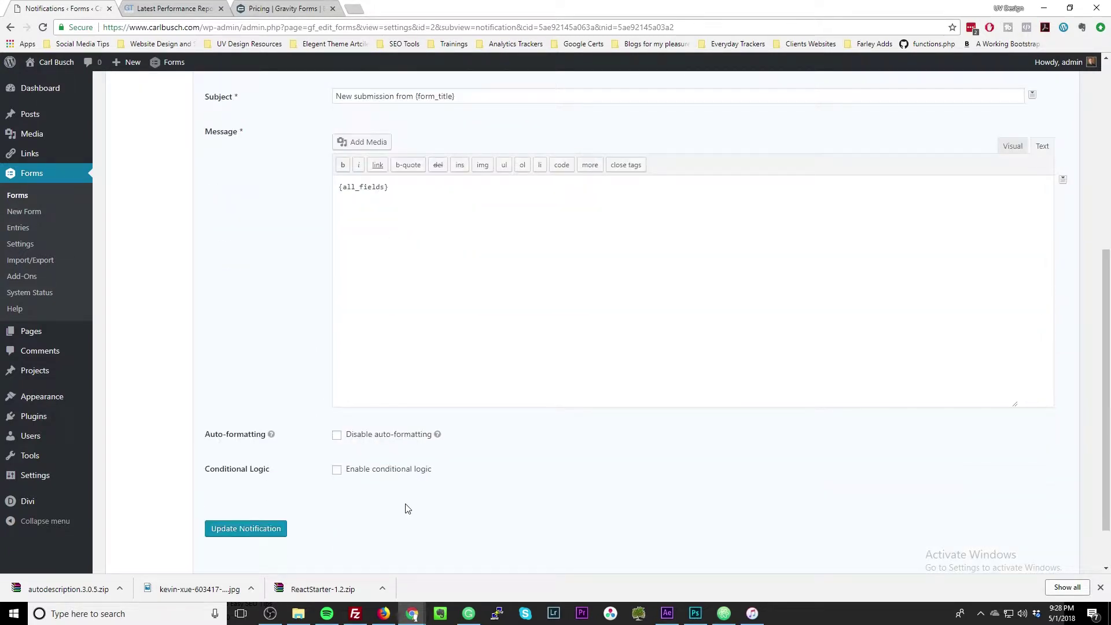
scroll(407, 508, up, 6)
click(233, 130)
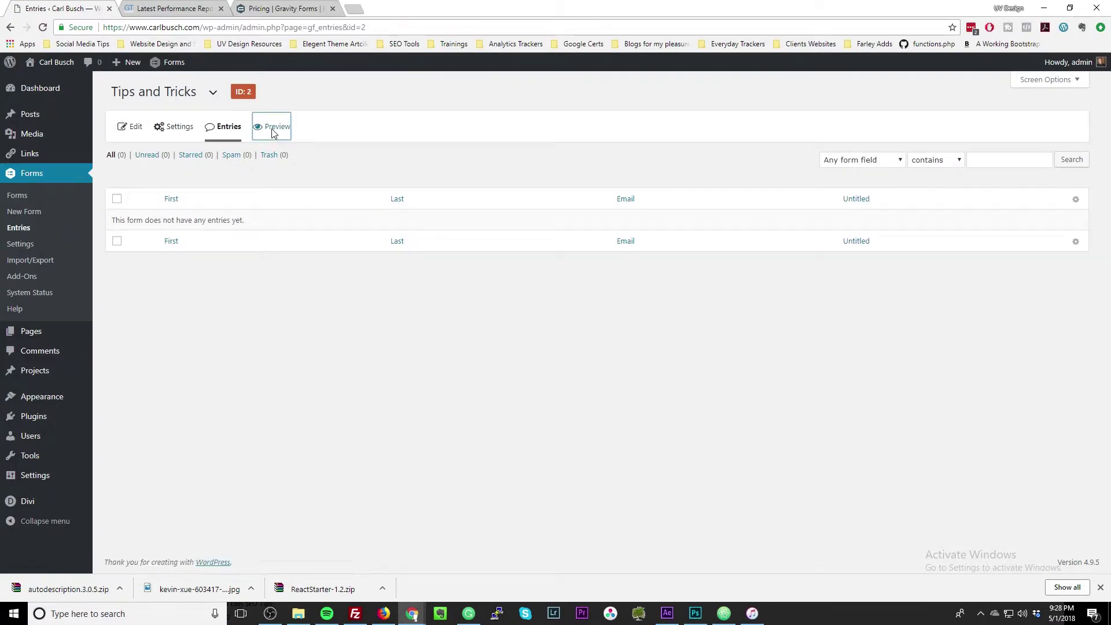
click(274, 133)
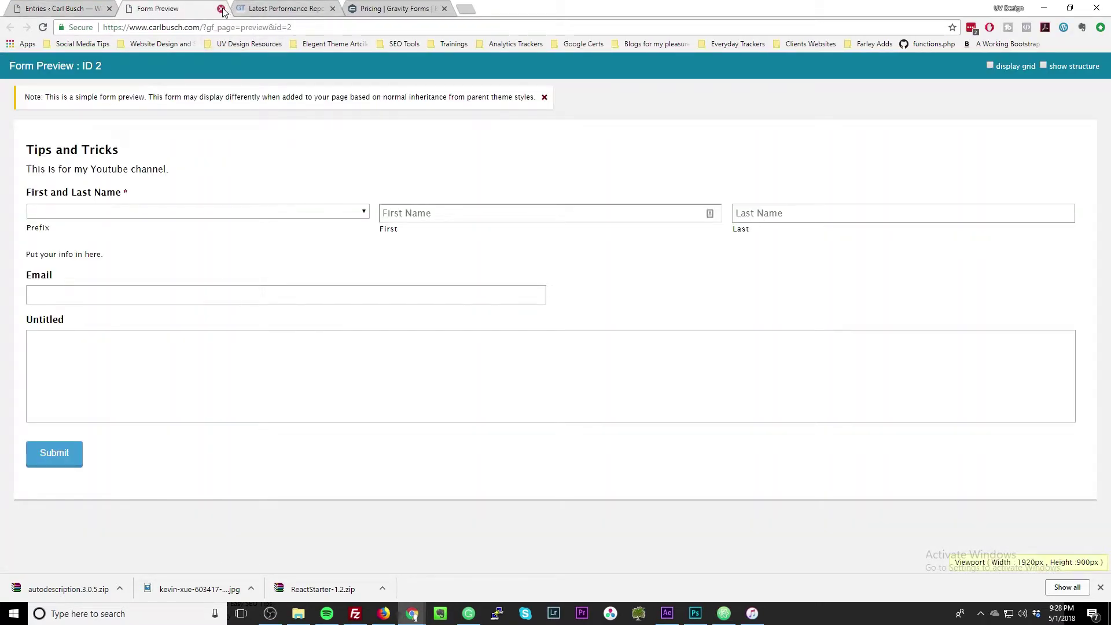
click(262, 213)
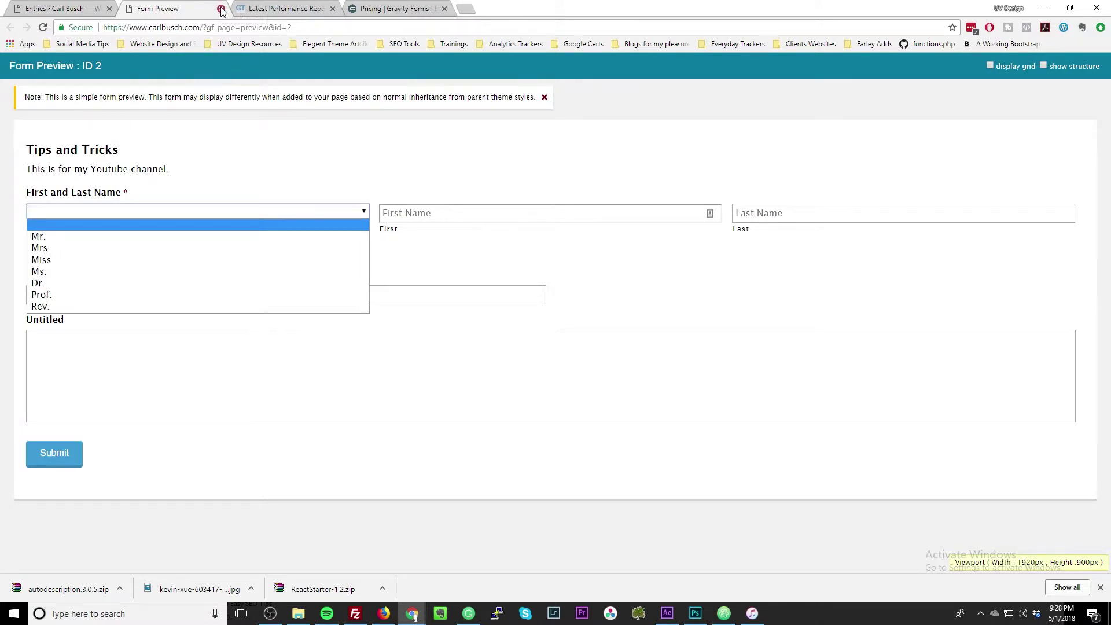
click(221, 8)
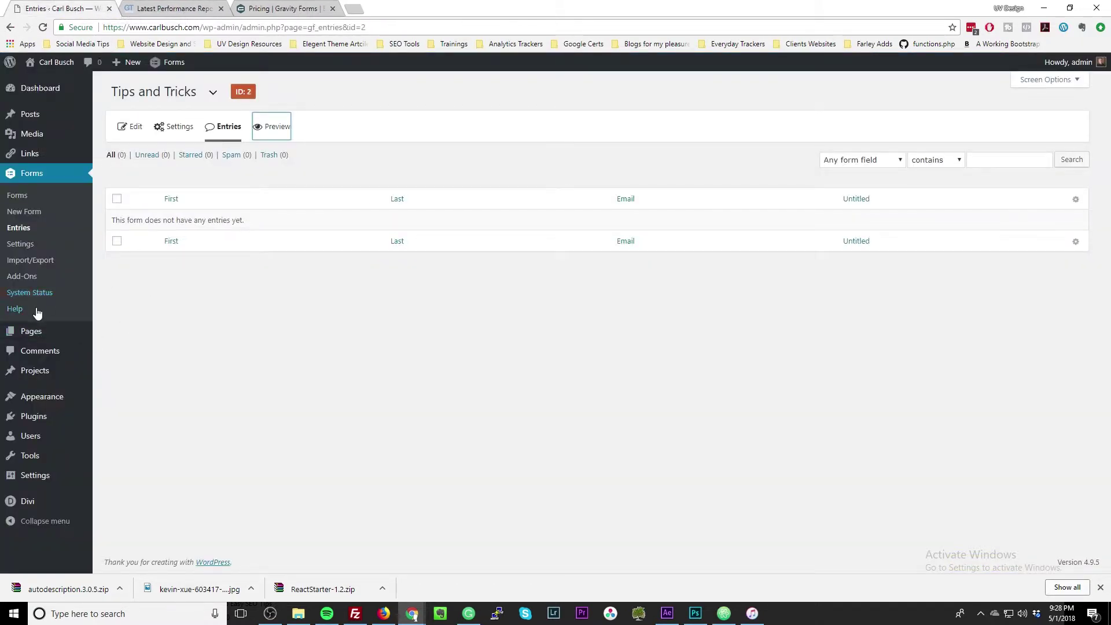
click(43, 277)
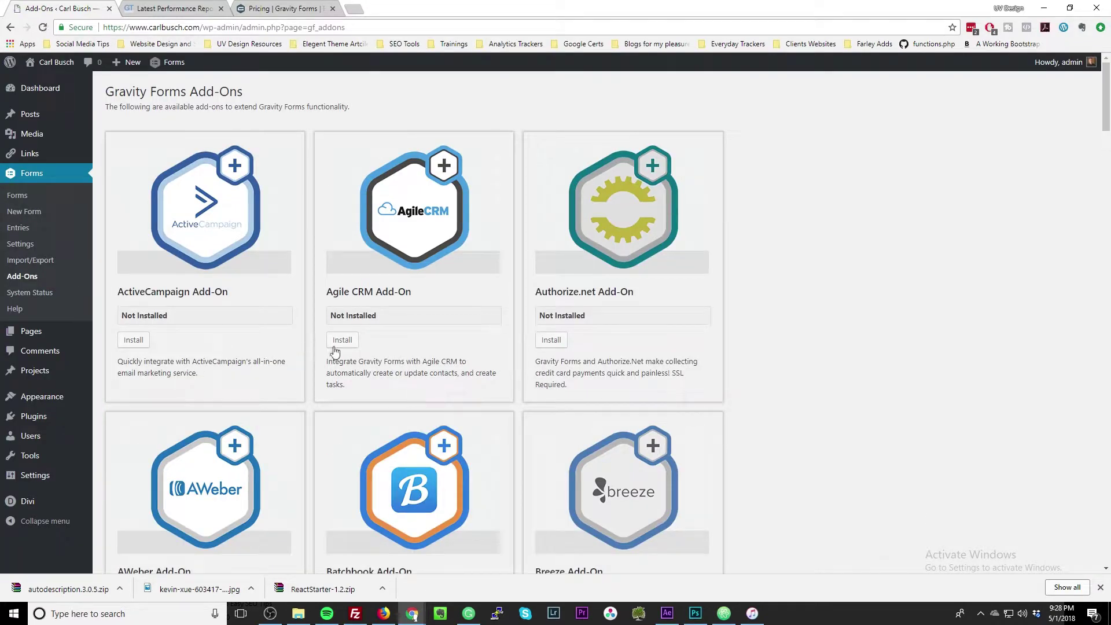
Browse the Gravity Forms Add-Ons page and the general Settings page.
scroll(345, 347, down, 7)
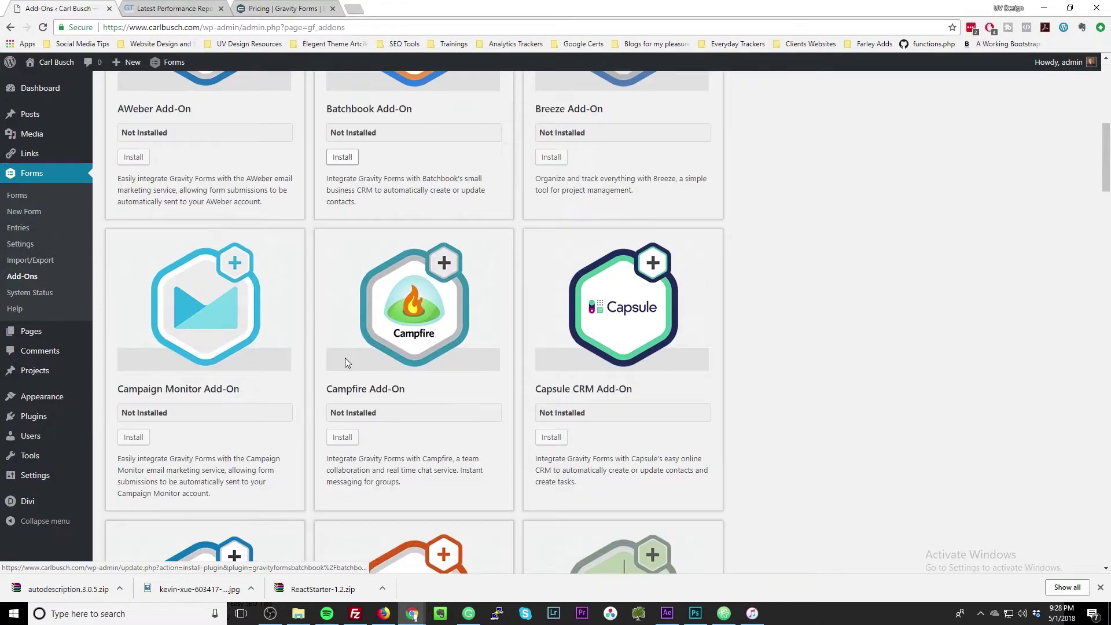
scroll(278, 367, up, 7)
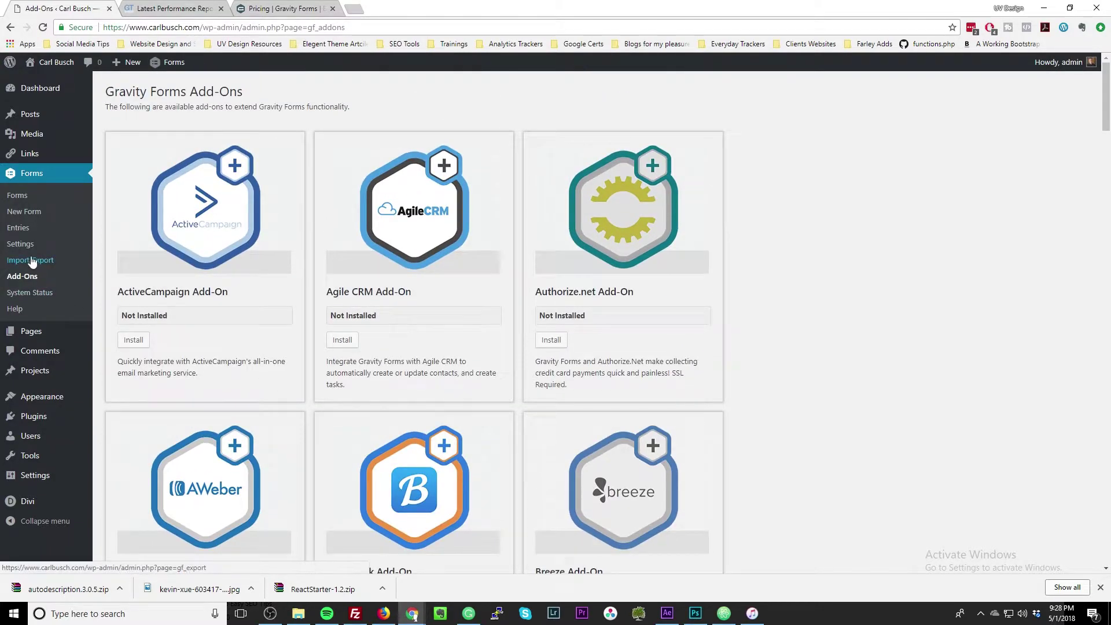
click(25, 247)
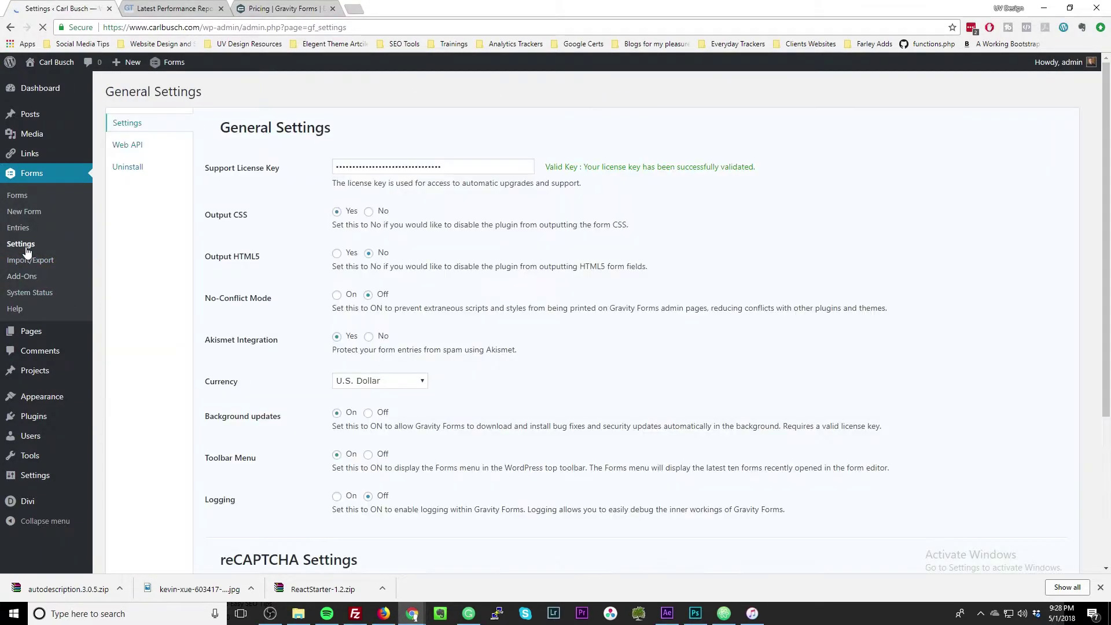
scroll(263, 293, down, 4)
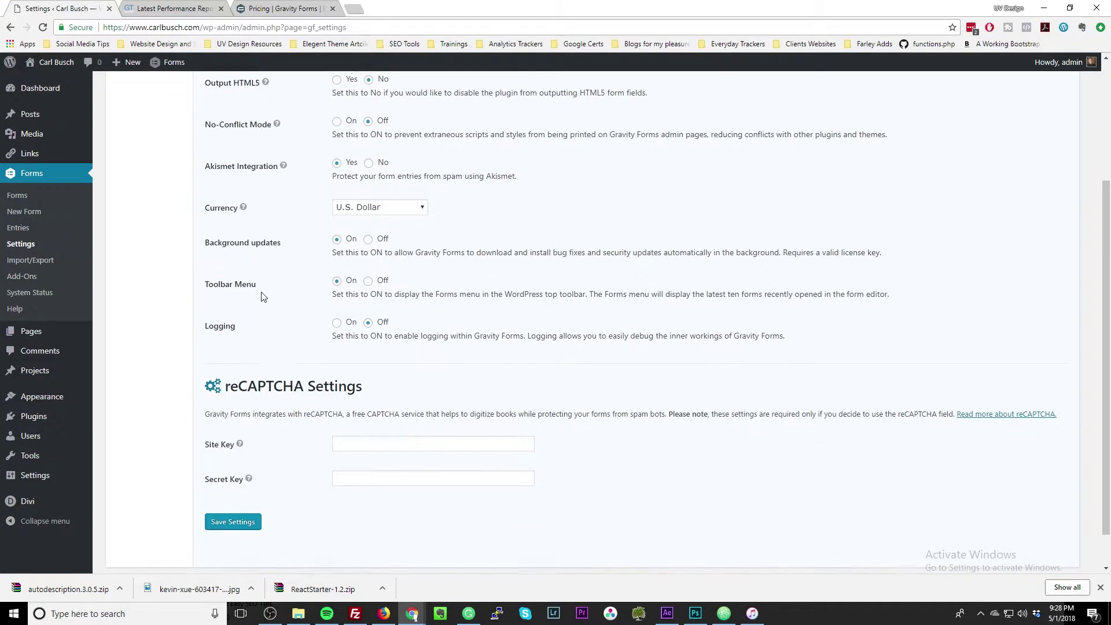
scroll(262, 296, up, 4)
scroll(262, 300, down, 3)
scroll(263, 299, up, 3)
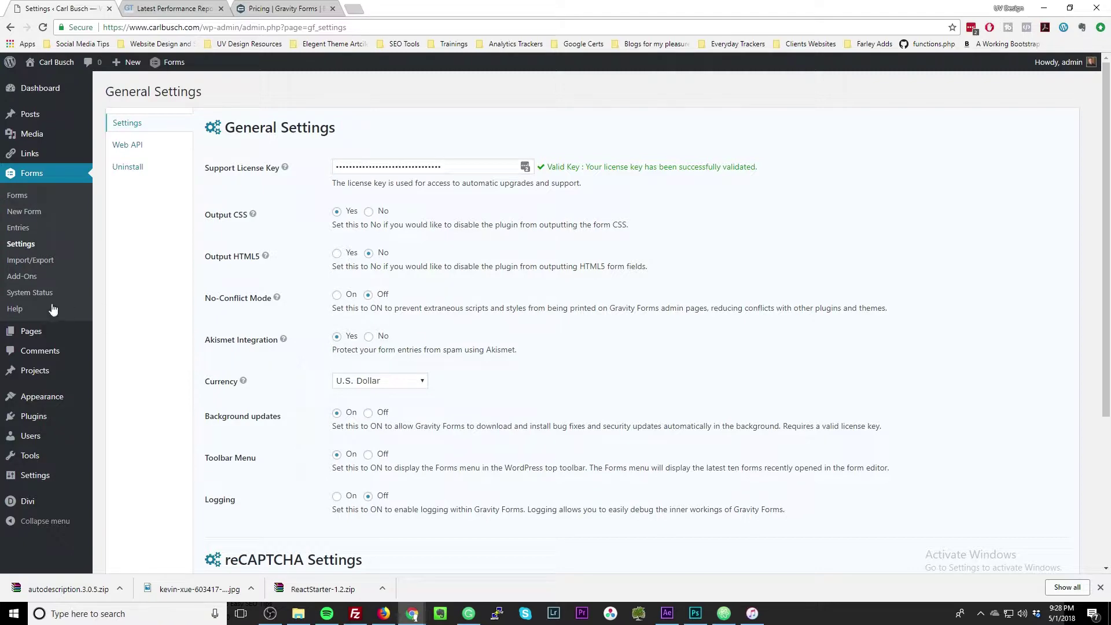
Review the System Status report showing version 2.3.1 and the database tables.
click(27, 295)
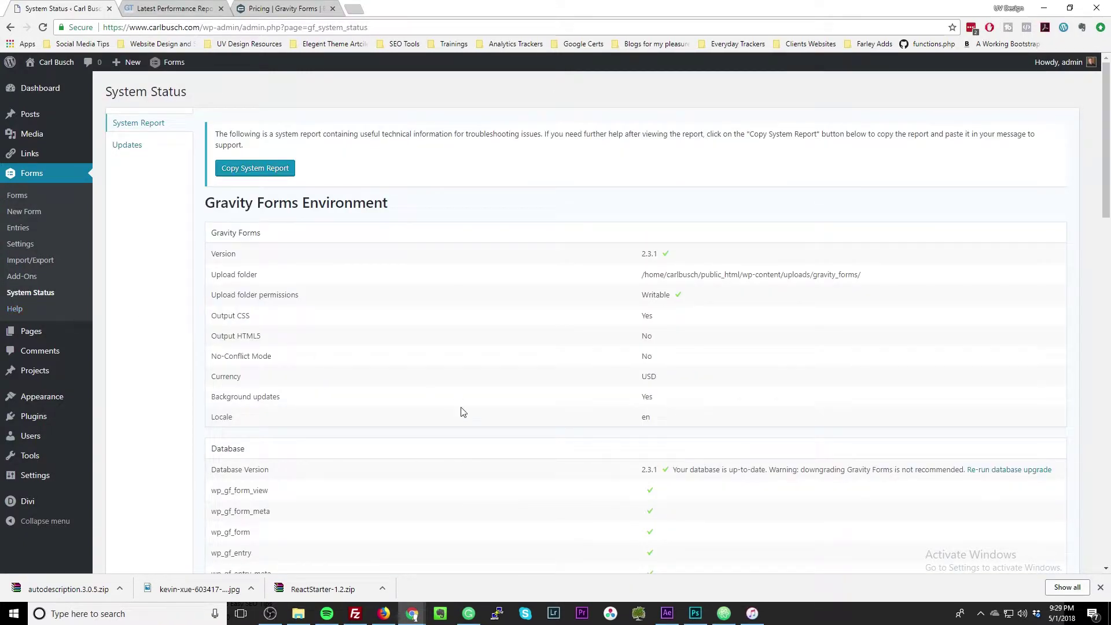
scroll(462, 419, down, 10)
scroll(461, 419, up, 10)
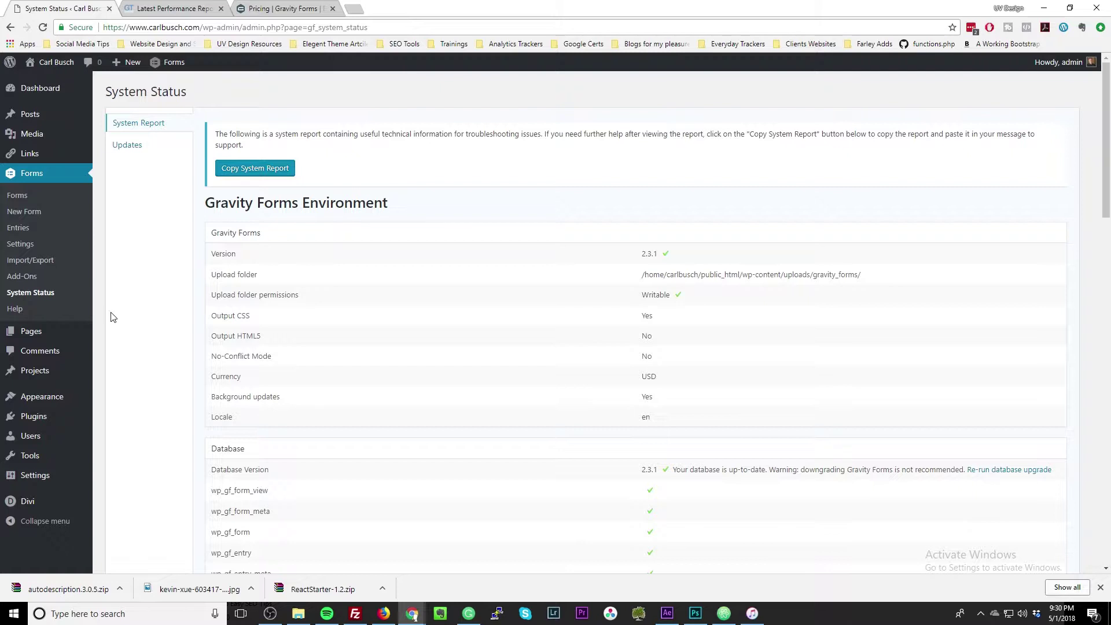
Activate The SEO Framework in the installed plugins list and open its settings page.
mouse_move(64, 398)
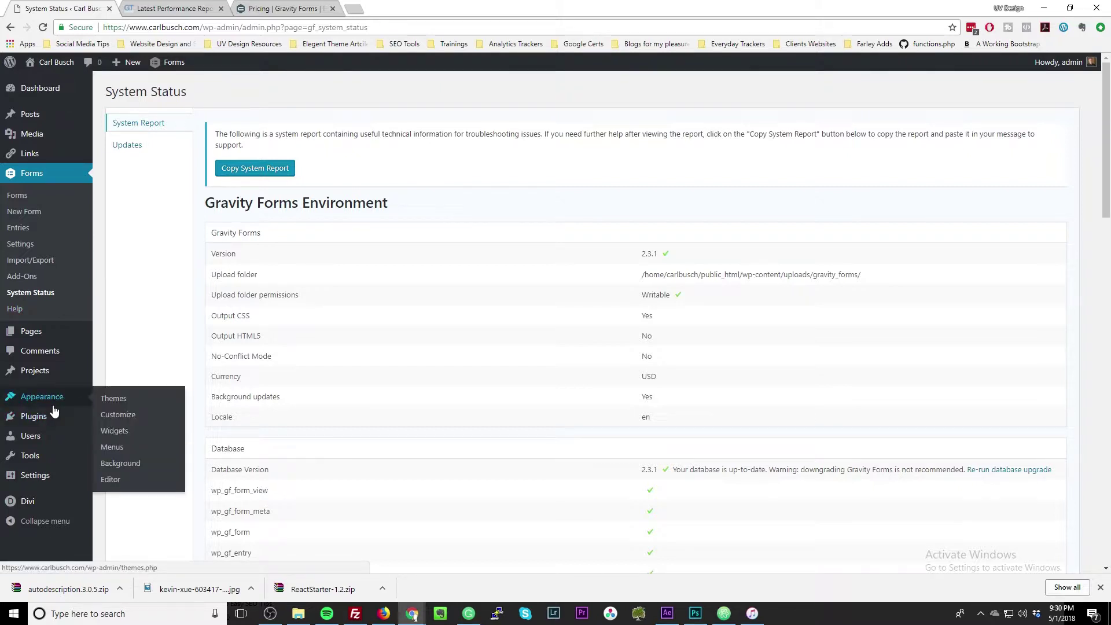
click(48, 423)
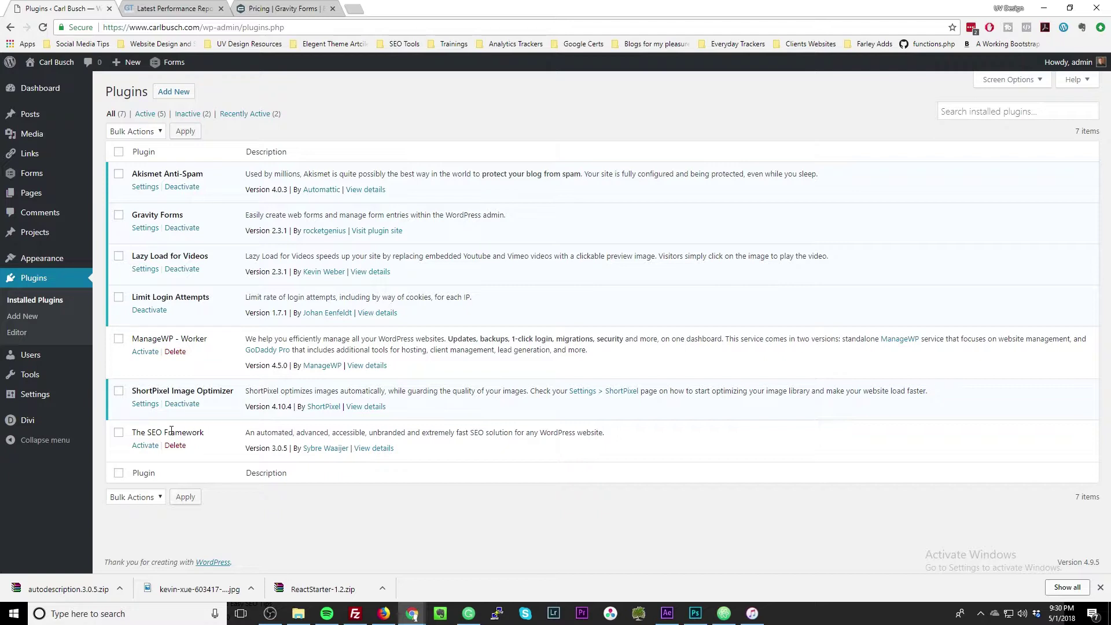
drag(204, 434, 137, 434)
click(145, 449)
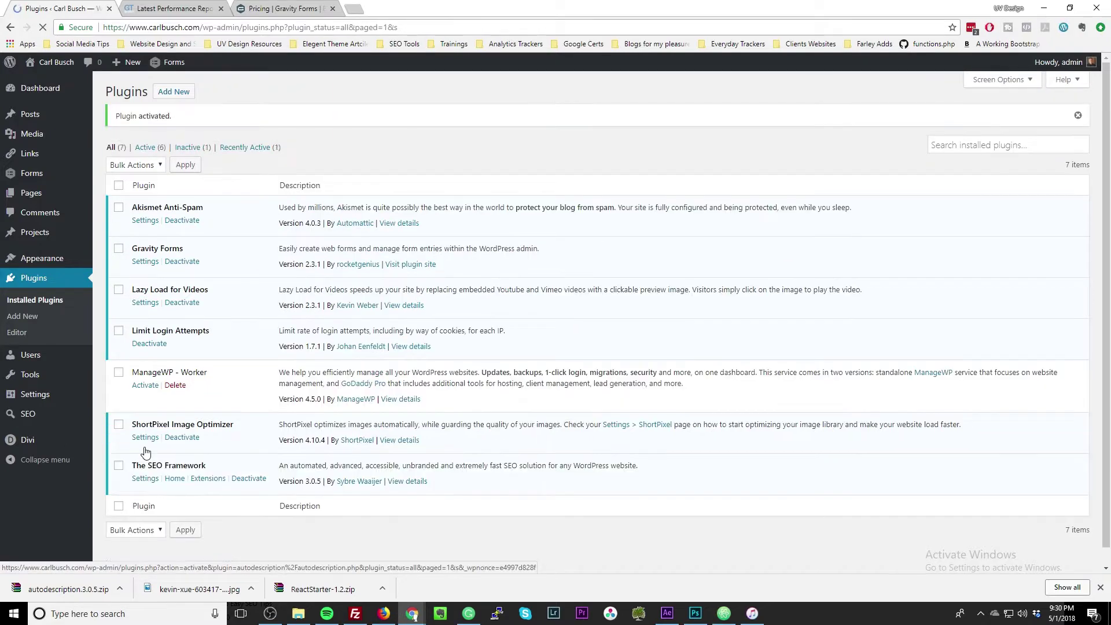
click(146, 482)
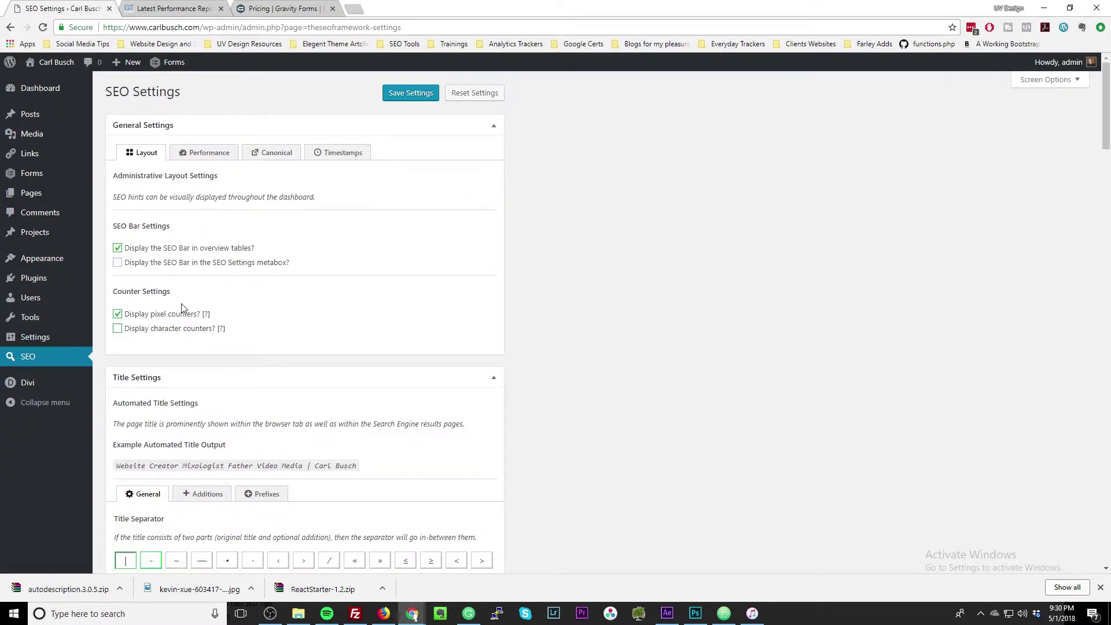
Scroll through The SEO Framework's SEO Settings page to review its sections.
scroll(207, 301, down, 3)
scroll(206, 258, up, 3)
scroll(166, 250, down, 7)
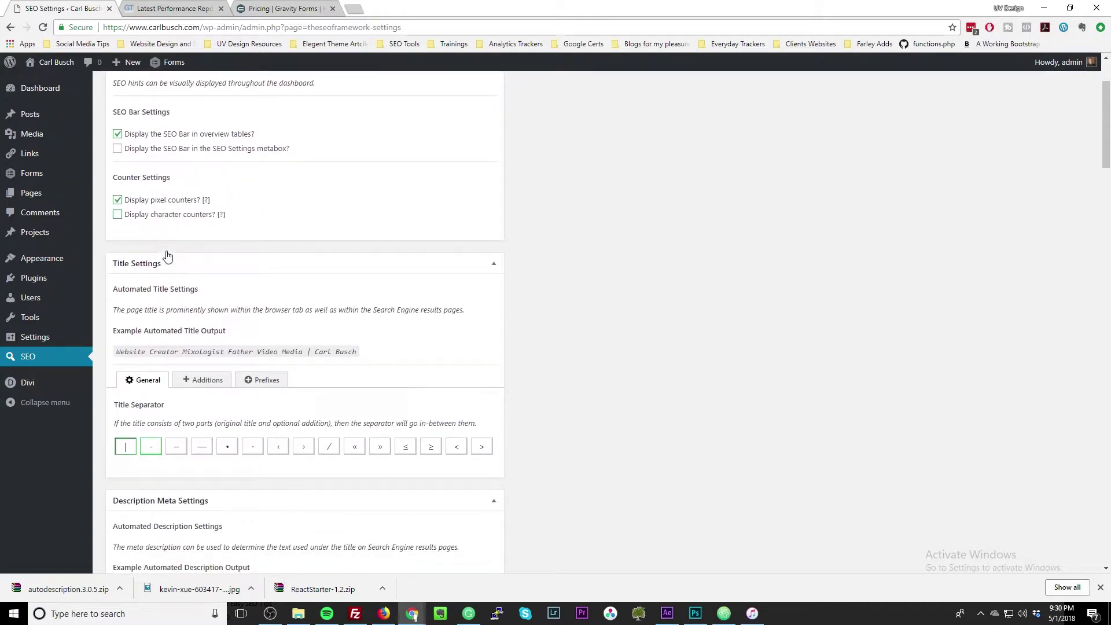
scroll(168, 255, up, 4)
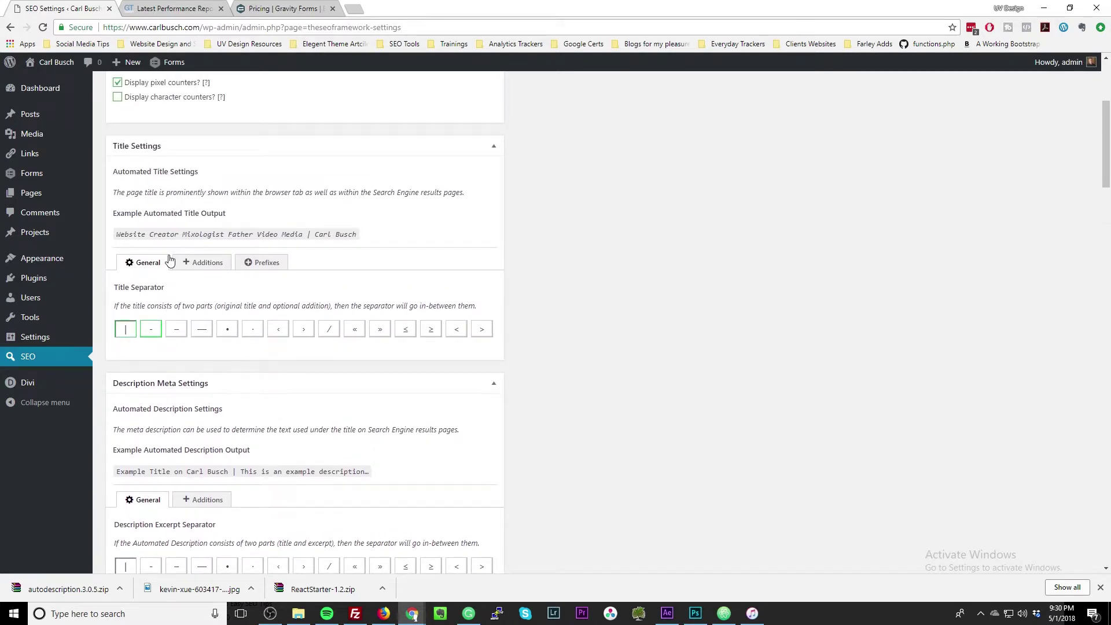
scroll(263, 301, down, 2)
scroll(261, 302, down, 7)
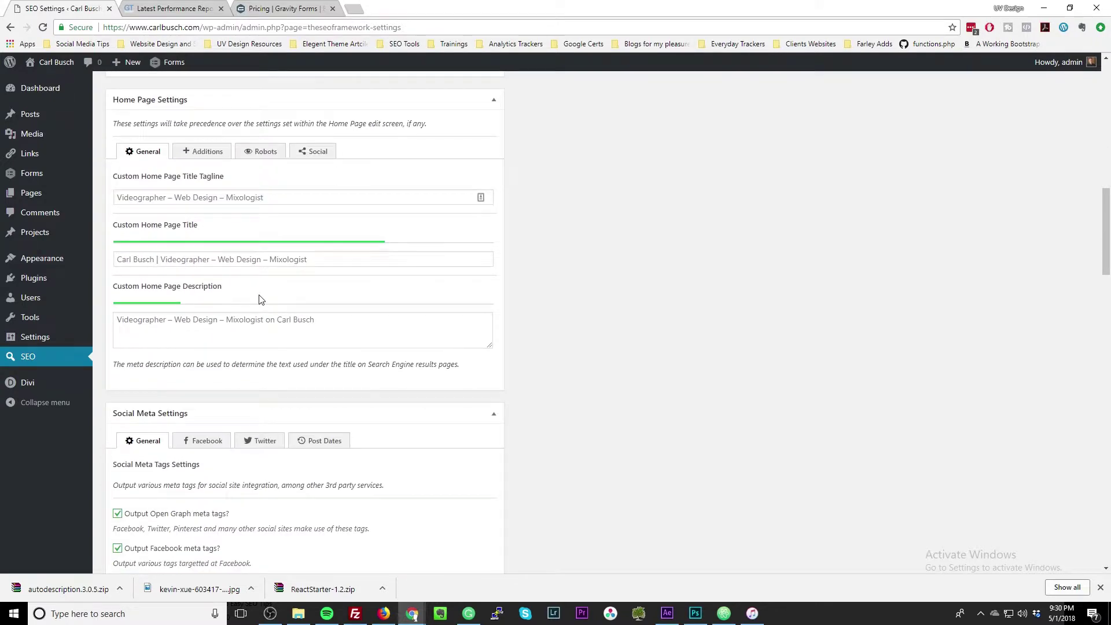
scroll(259, 299, down, 2)
scroll(255, 292, down, 1)
scroll(255, 293, up, 1)
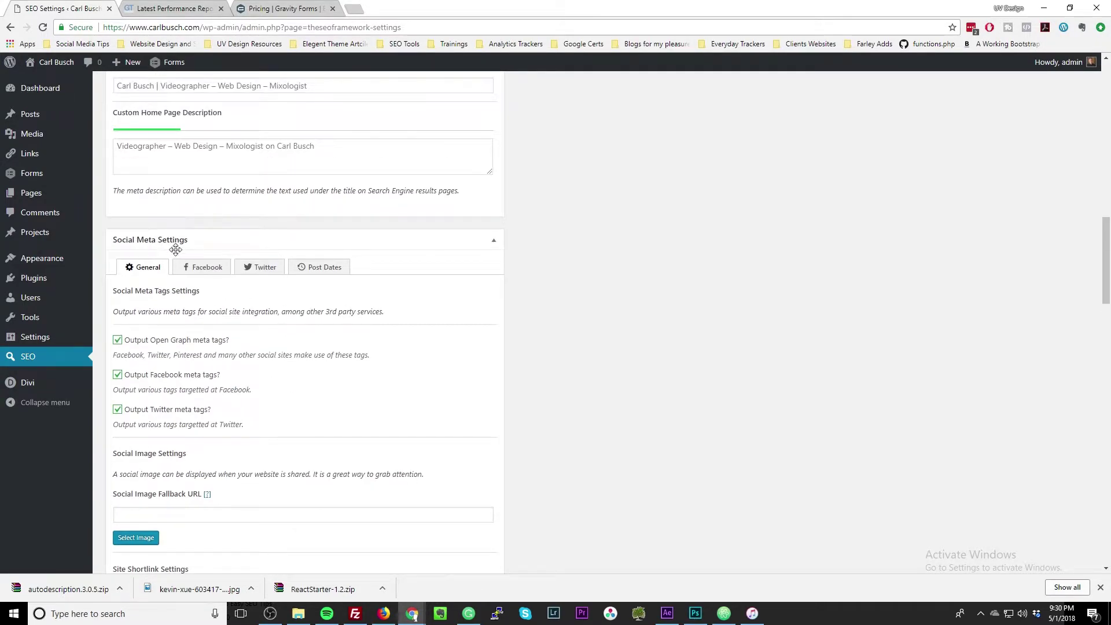
Review the Facebook, Twitter and Post Dates social meta settings, noting the Open Graph mention.
click(197, 272)
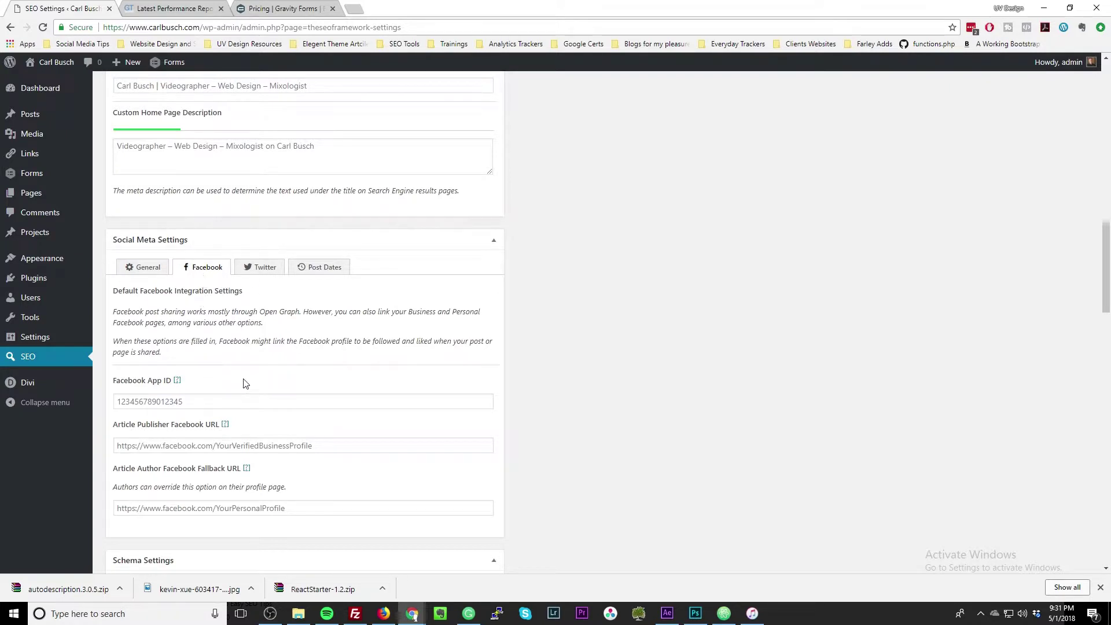
scroll(243, 383, down, 1)
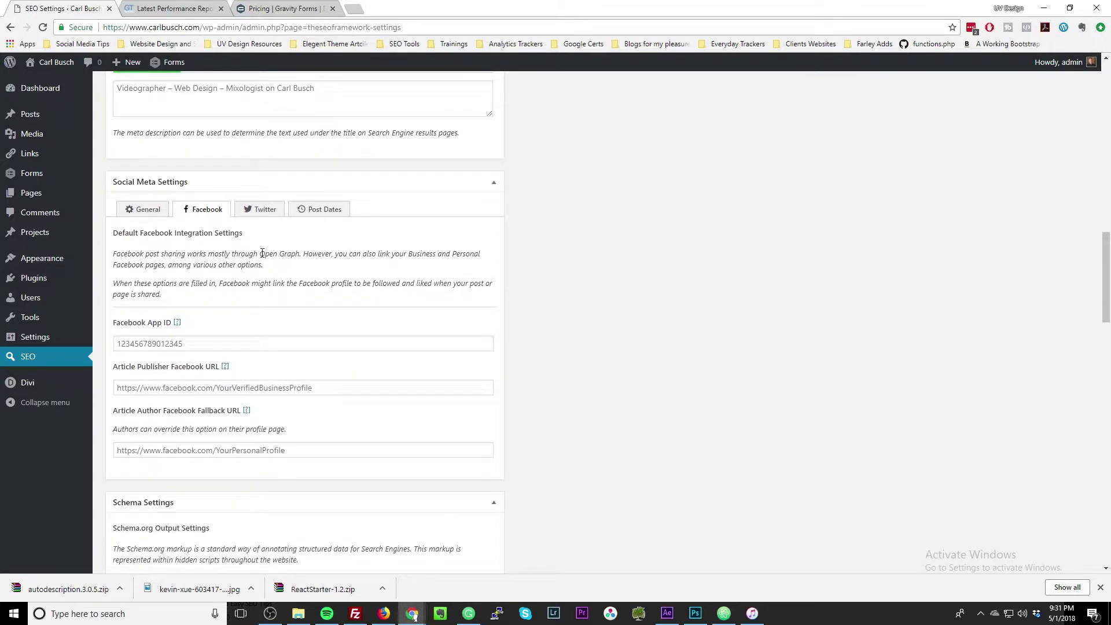
drag(262, 253, 297, 255)
click(258, 208)
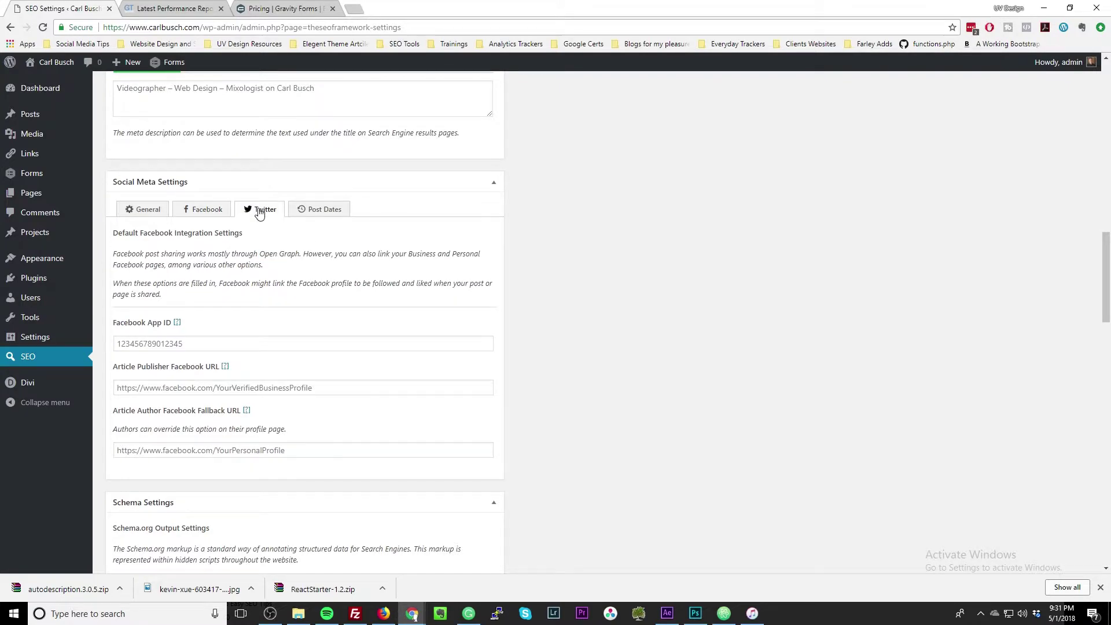
click(318, 213)
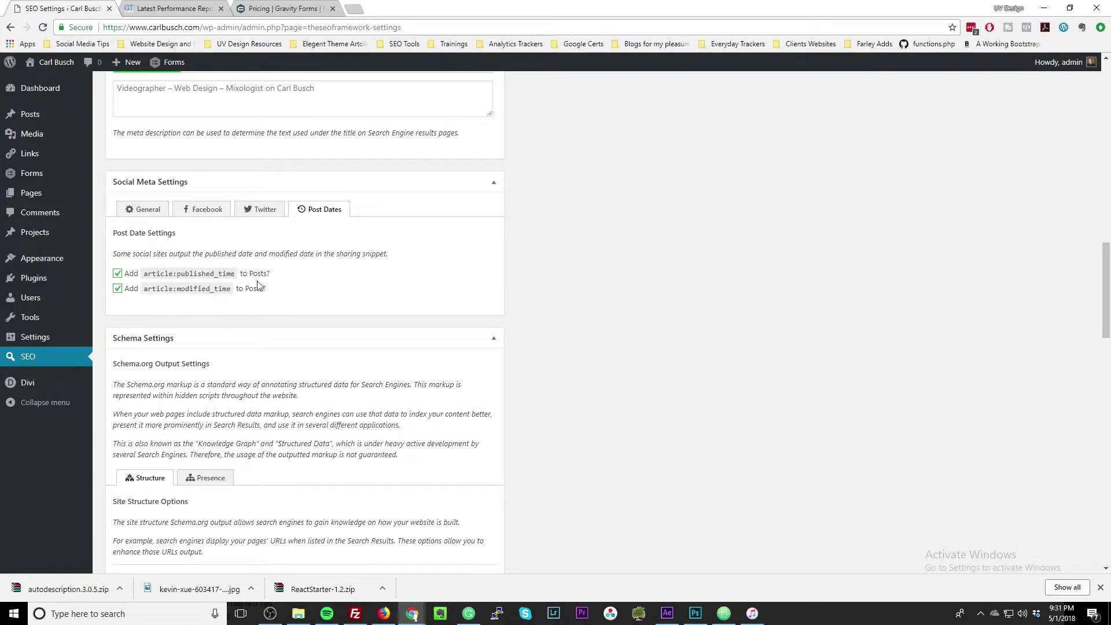
Scroll down to the Home Page Settings showing the 'Videographer – Web Design – Mixologist' tagline.
scroll(232, 330, down, 3)
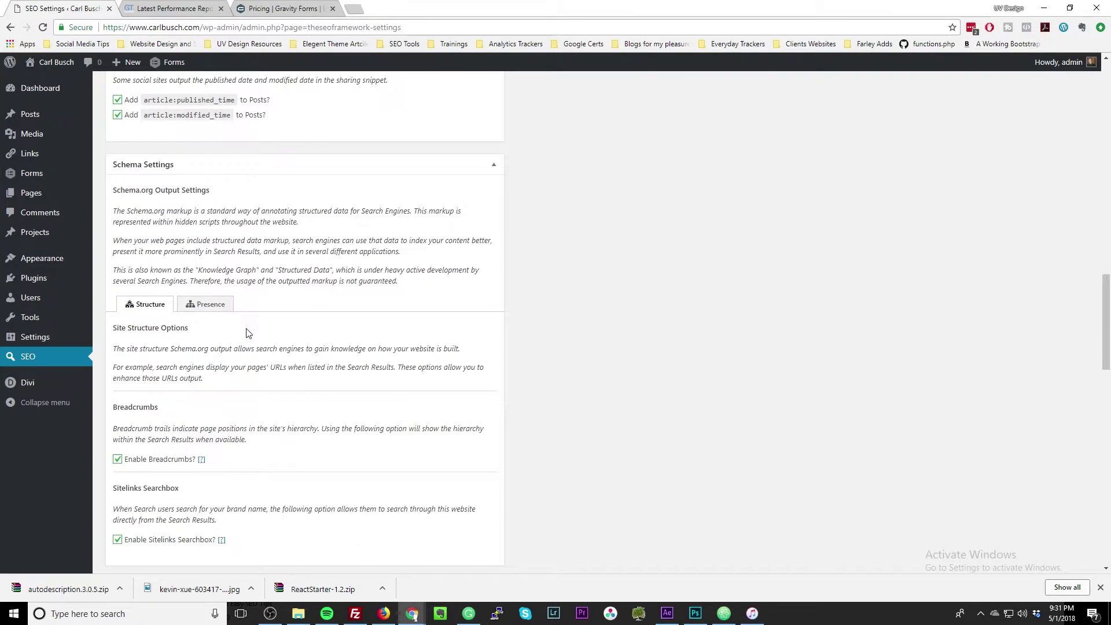
scroll(247, 330, down, 1)
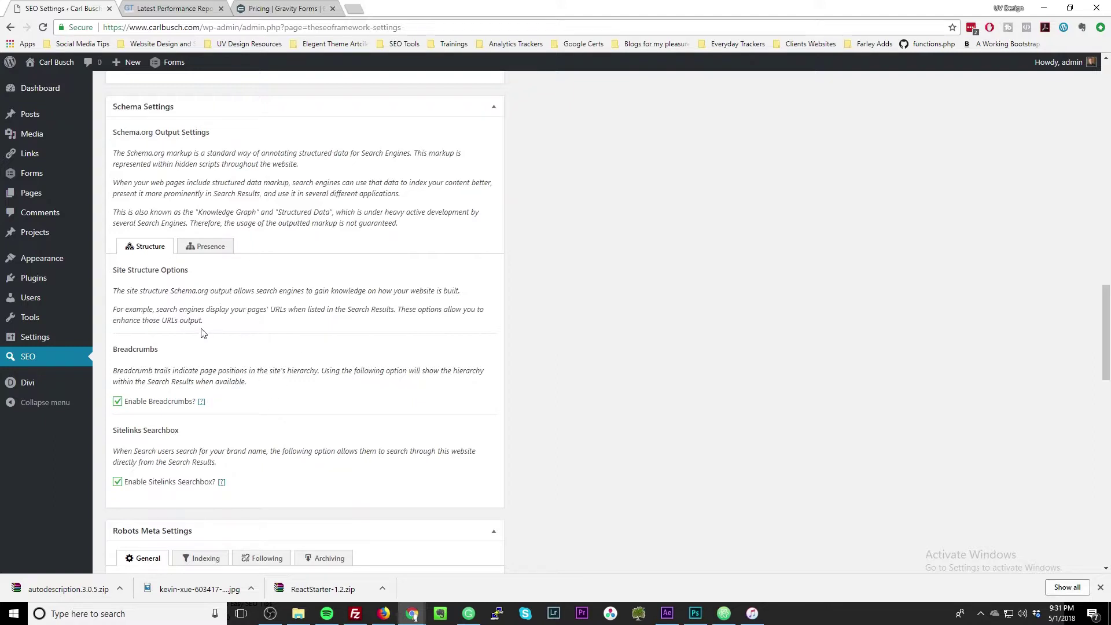
scroll(203, 334, down, 1)
scroll(155, 352, down, 7)
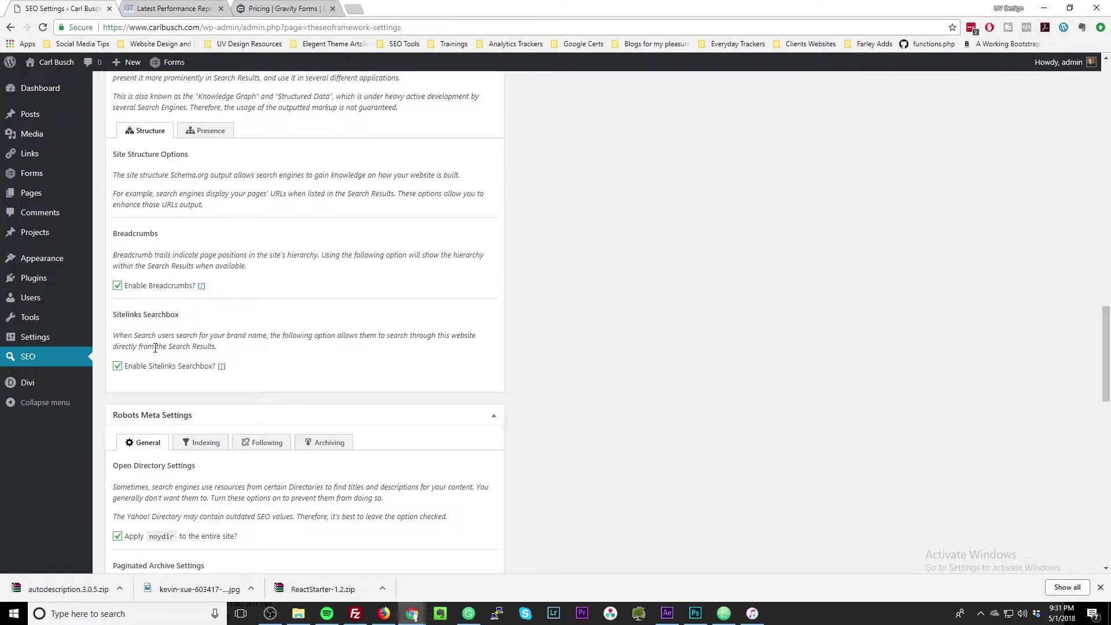
scroll(181, 320, down, 4)
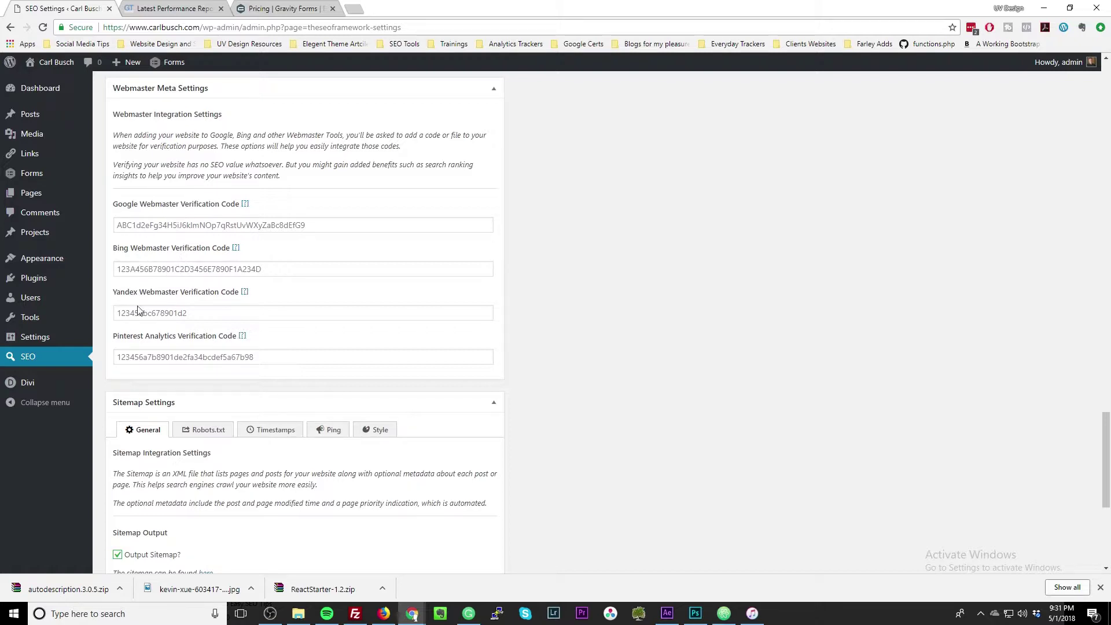
scroll(223, 336, down, 4)
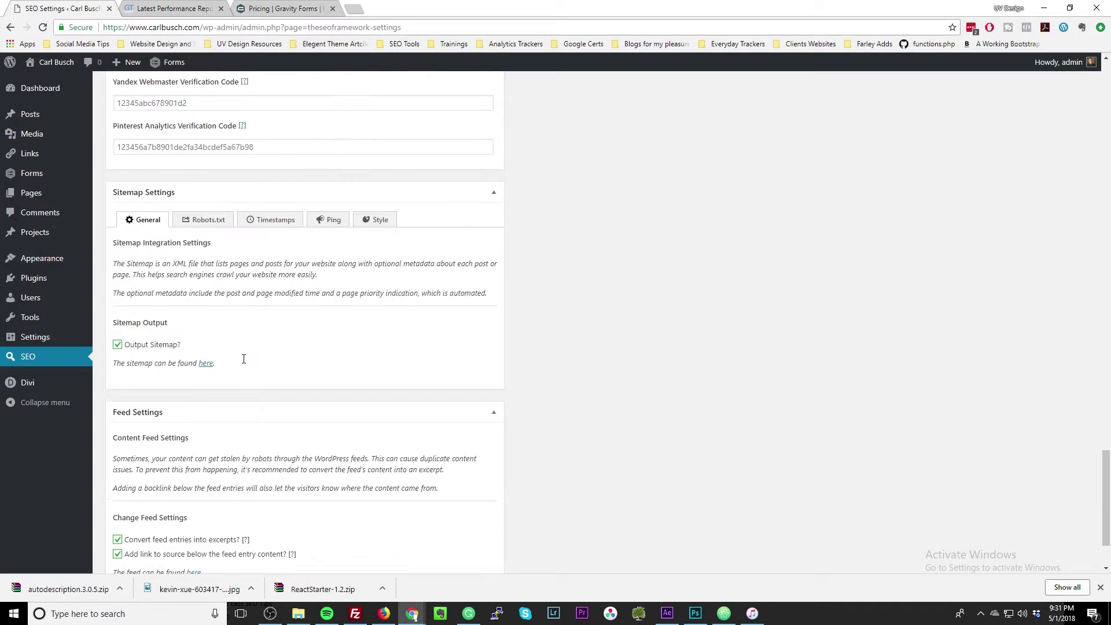
scroll(224, 345, down, 3)
scroll(223, 345, up, 20)
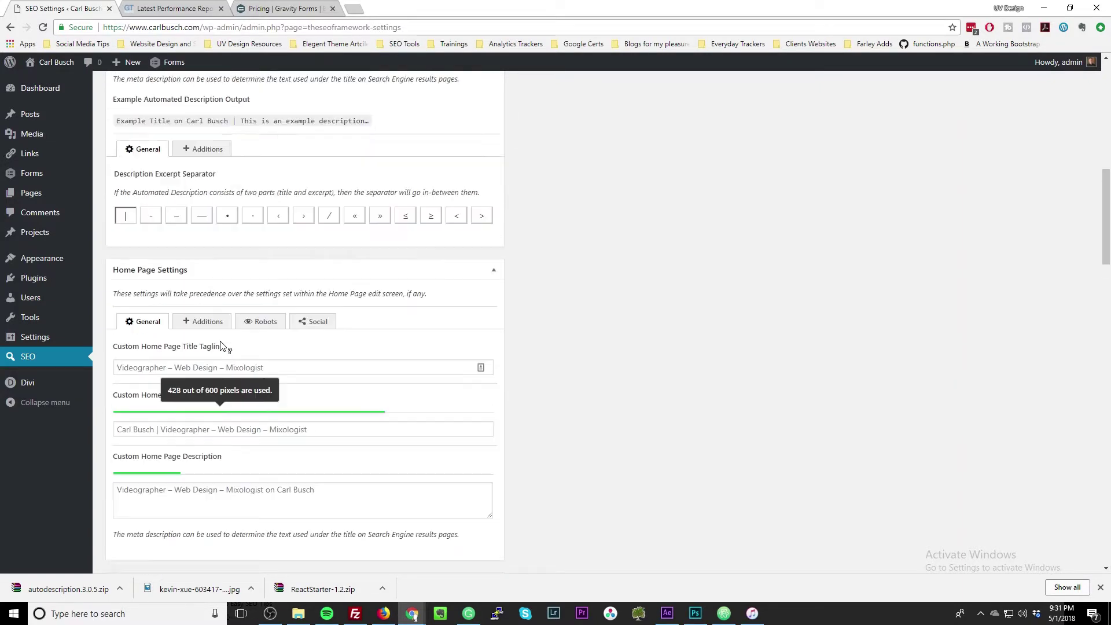
Browse the Performance, Canonical and Timestamps tabs, keeping the full date-and-time timestamp format.
click(210, 158)
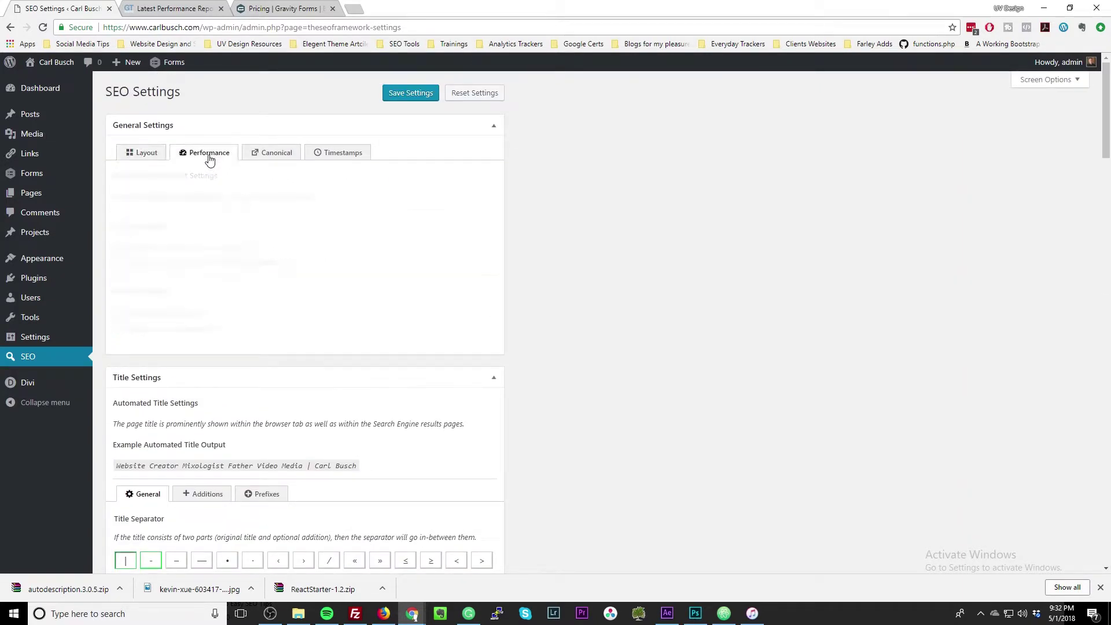
click(259, 157)
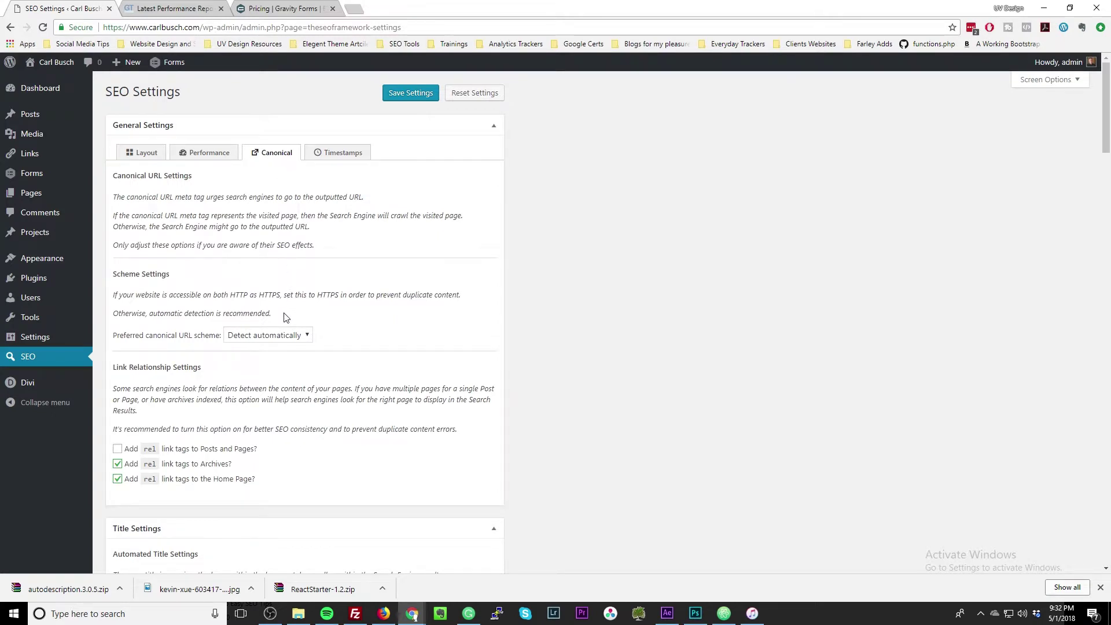
click(326, 157)
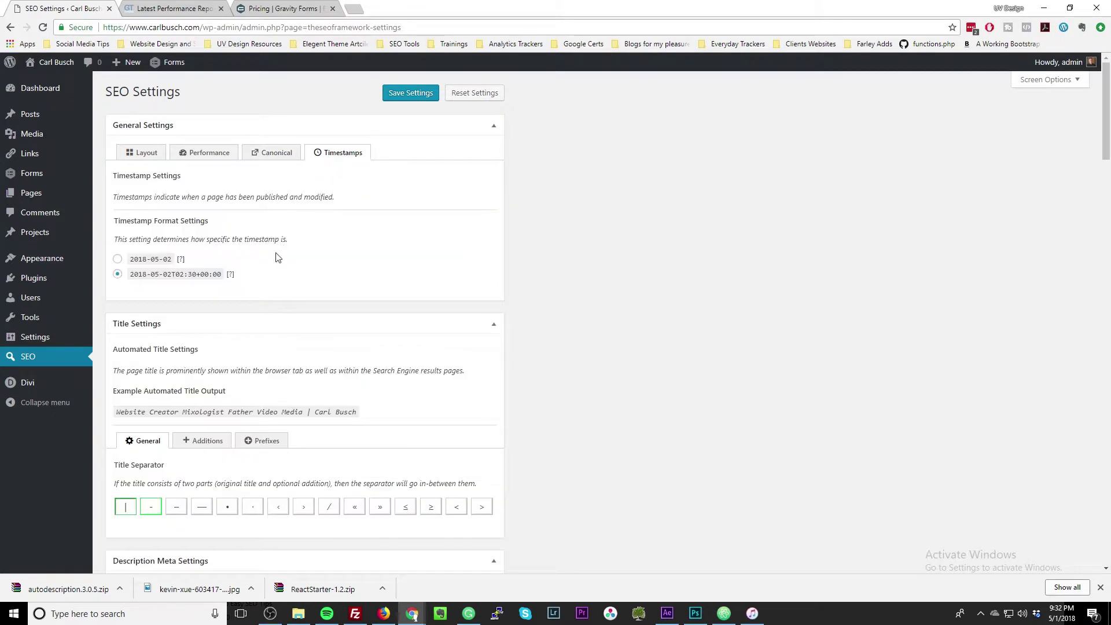
drag(134, 276, 211, 282)
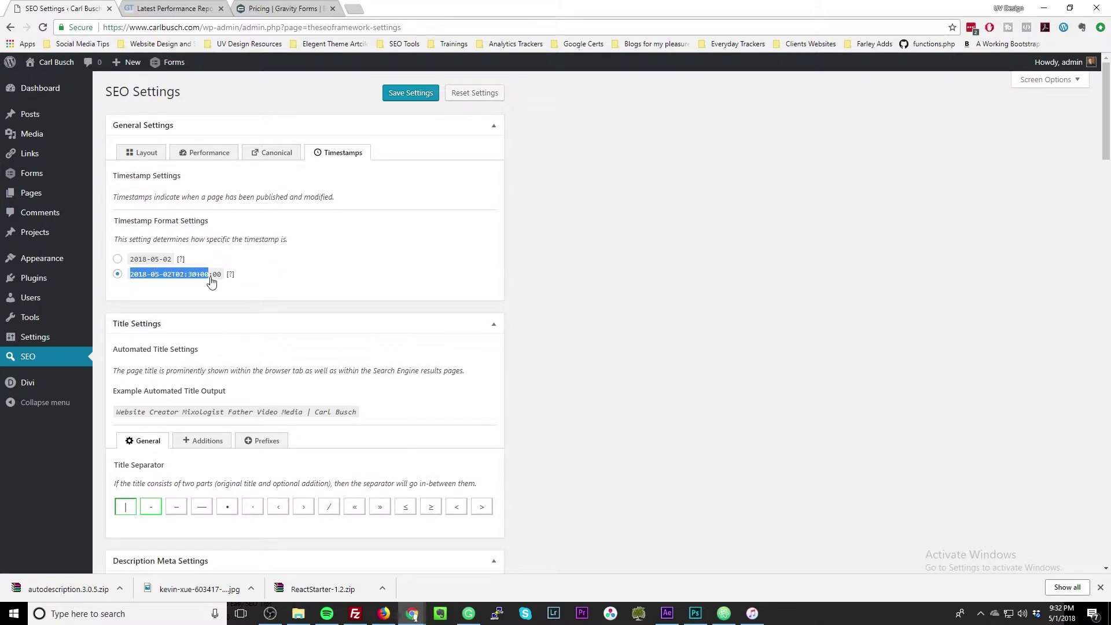
click(143, 260)
click(156, 278)
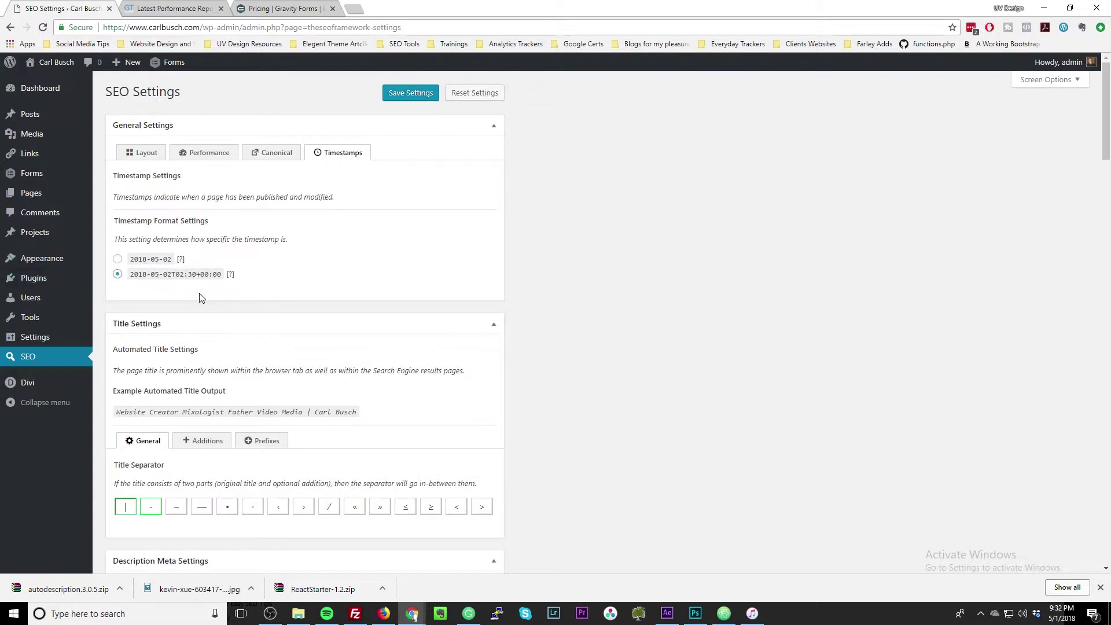
scroll(200, 298, down, 10)
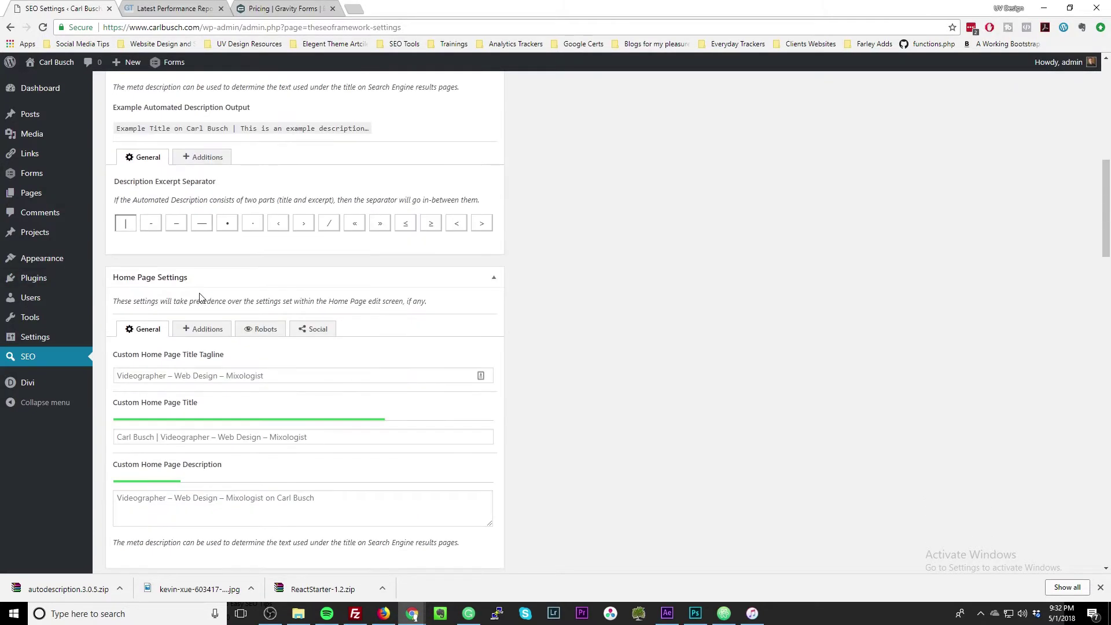
scroll(200, 297, up, 10)
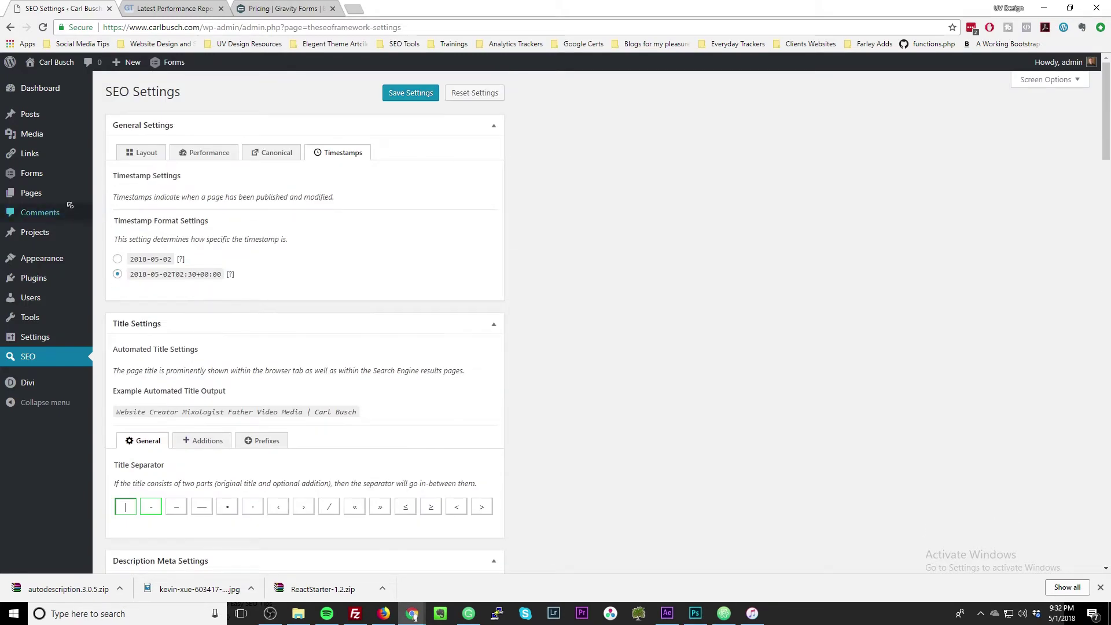
Leave the unsaved settings for the Pages list, check the SEO badges, and open the front page.
click(32, 200)
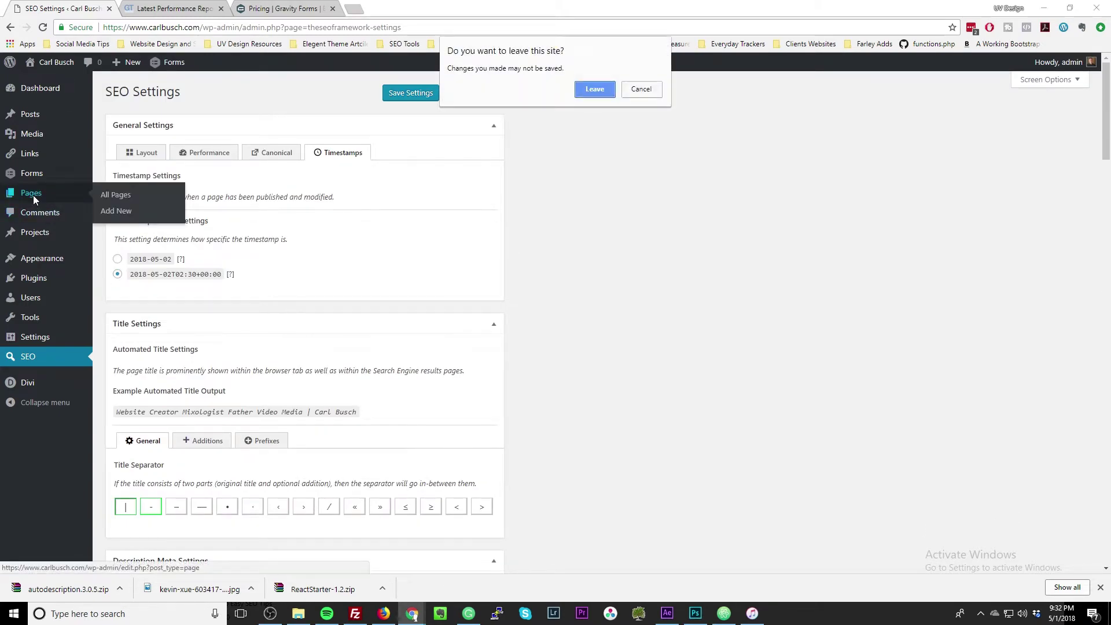
click(585, 94)
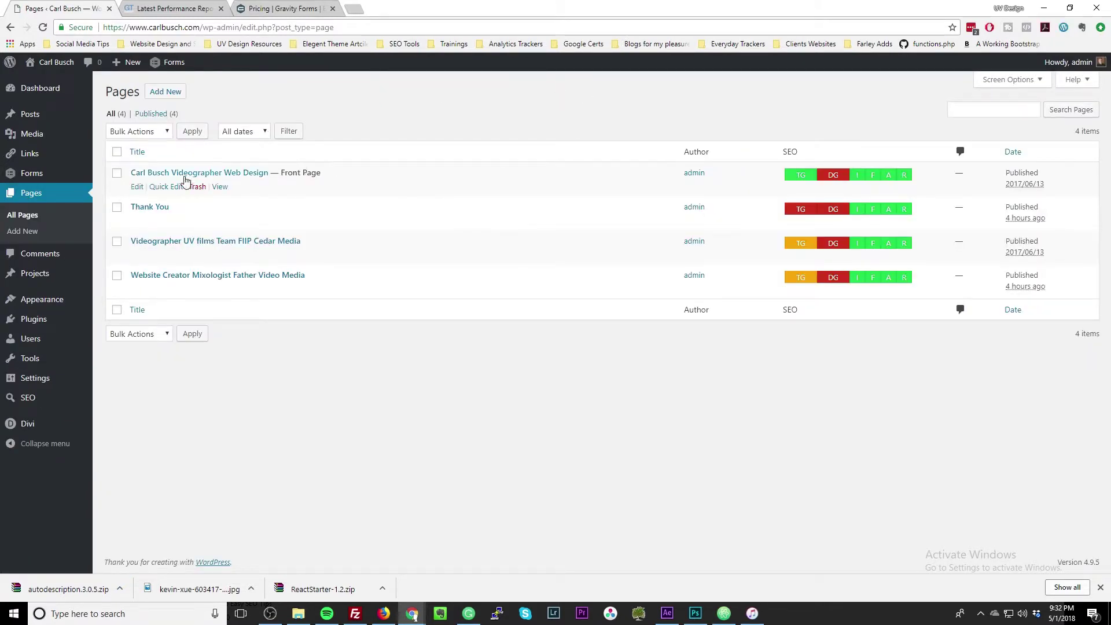
mouse_move(797, 184)
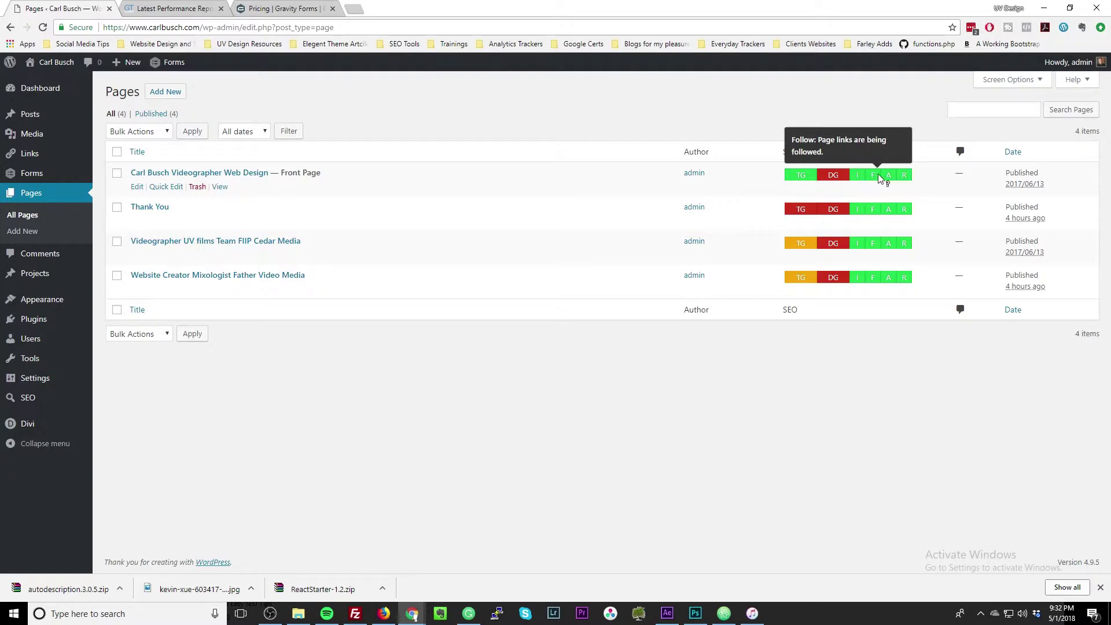
mouse_move(905, 175)
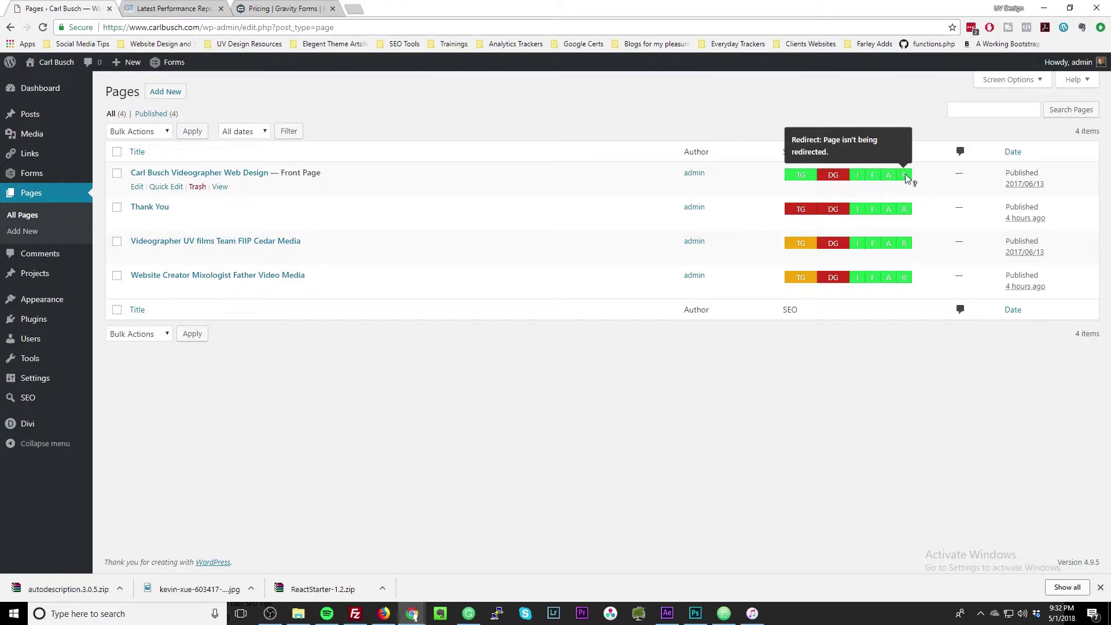
click(138, 186)
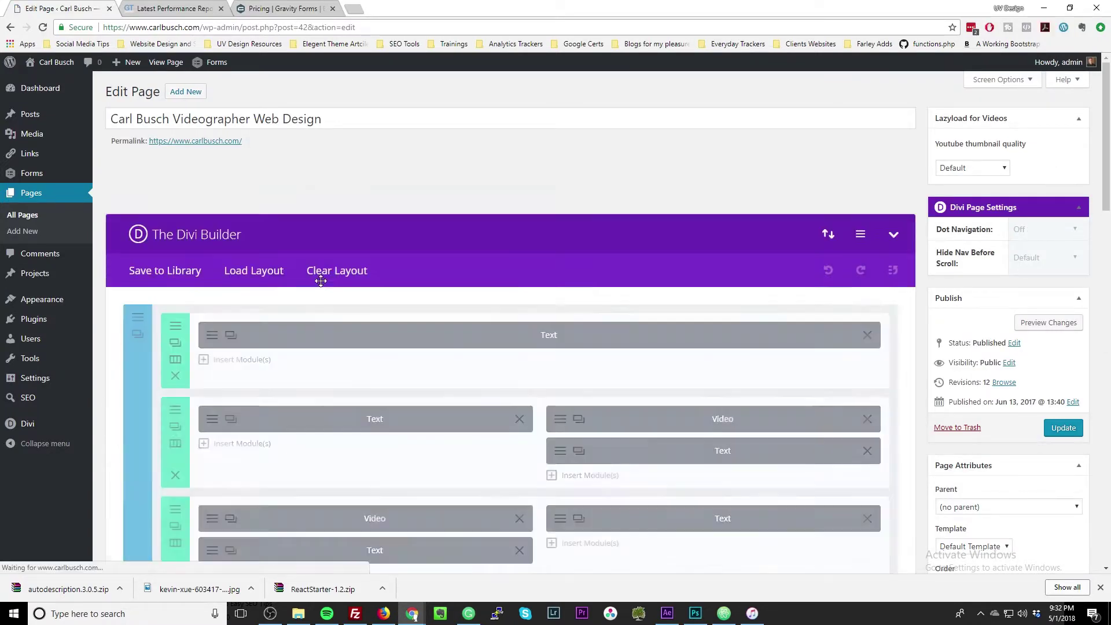
scroll(325, 285, down, 2)
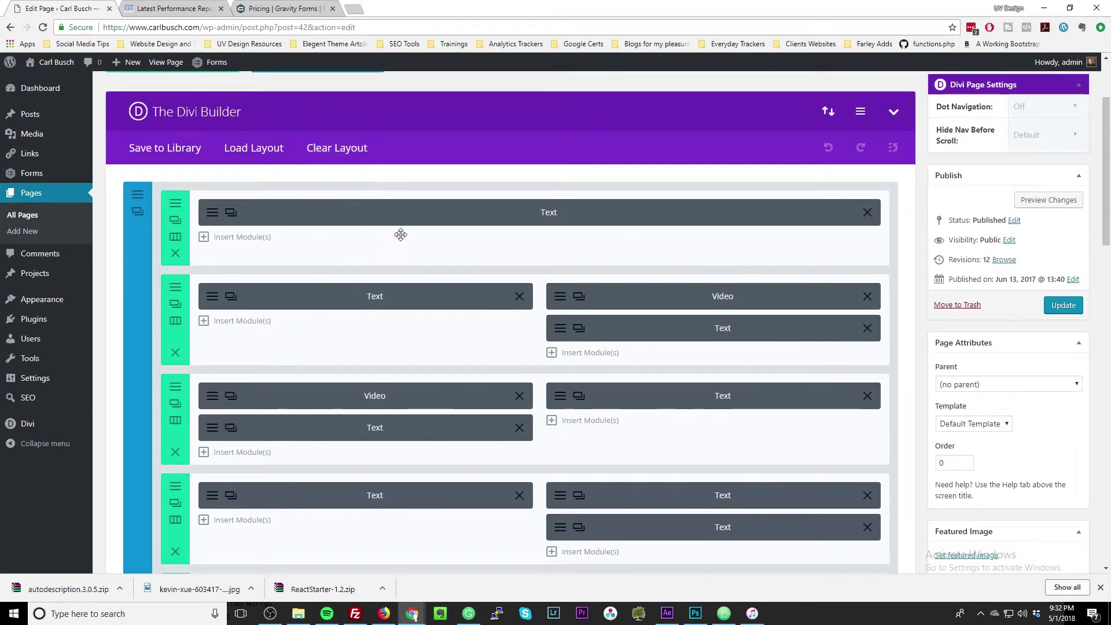
scroll(405, 261, down, 5)
scroll(414, 288, down, 5)
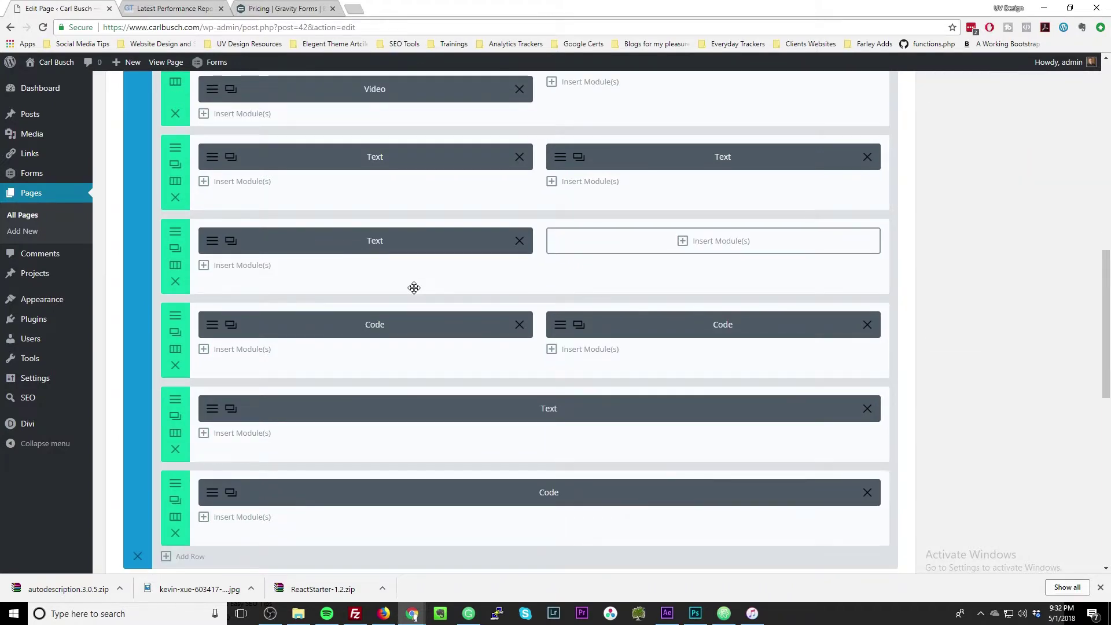
scroll(413, 287, down, 5)
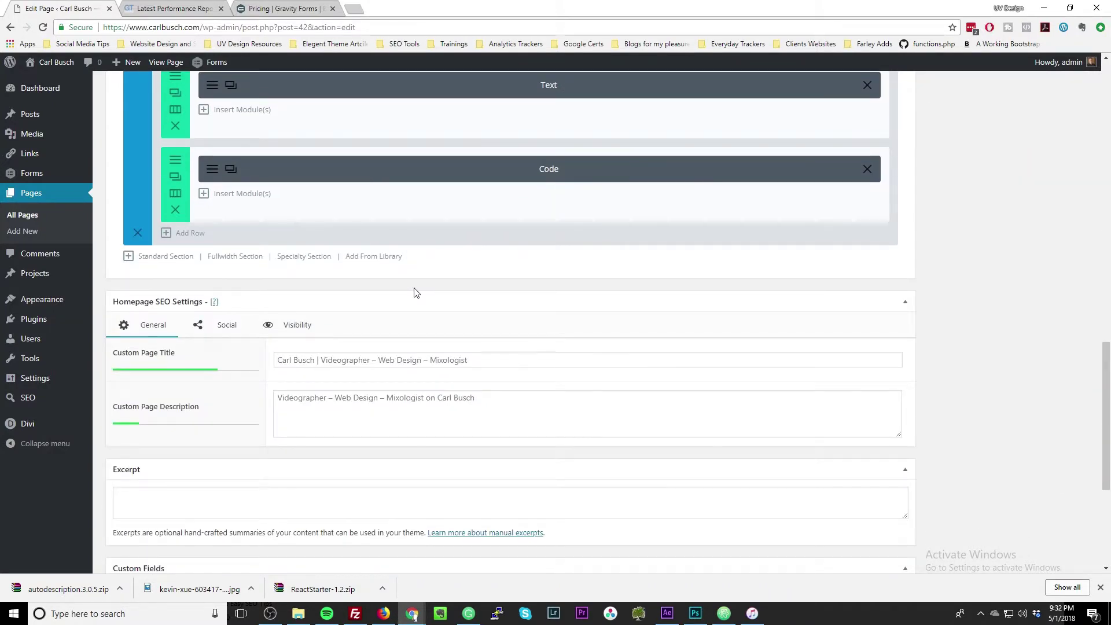
scroll(414, 288, up, 5)
scroll(496, 251, down, 3)
scroll(496, 252, down, 3)
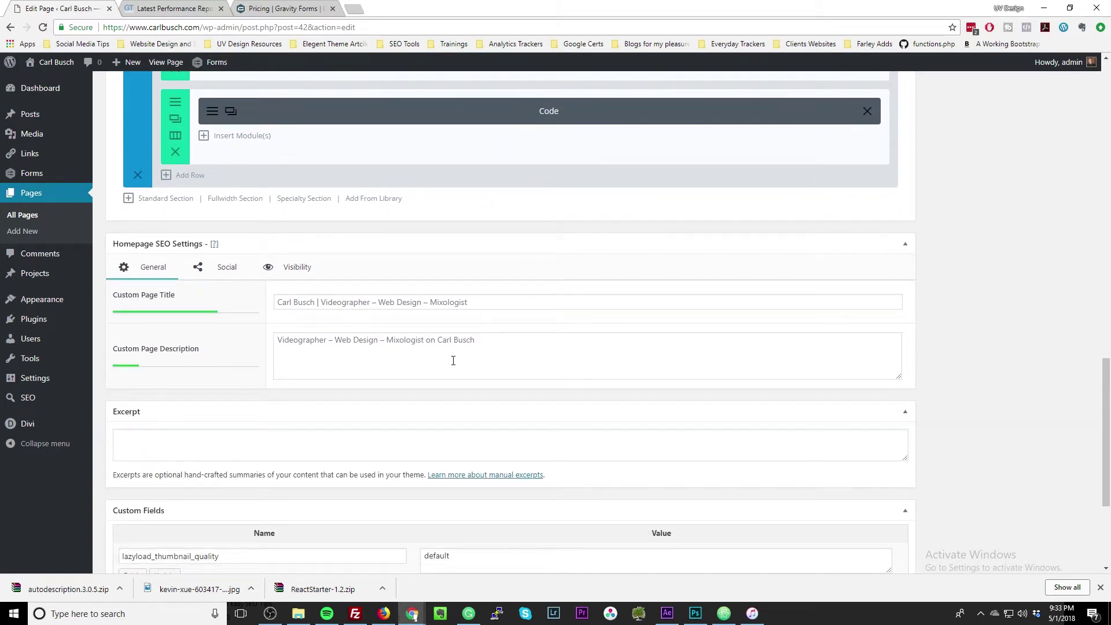
scroll(454, 360, up, 10)
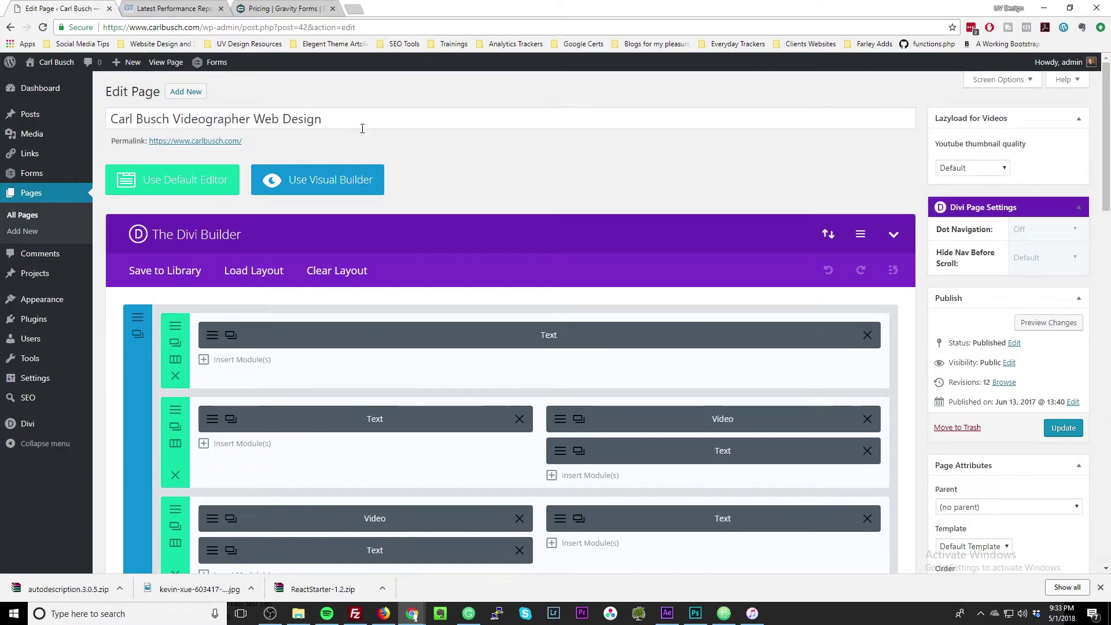
drag(322, 118, 254, 118)
scroll(266, 246, down, 10)
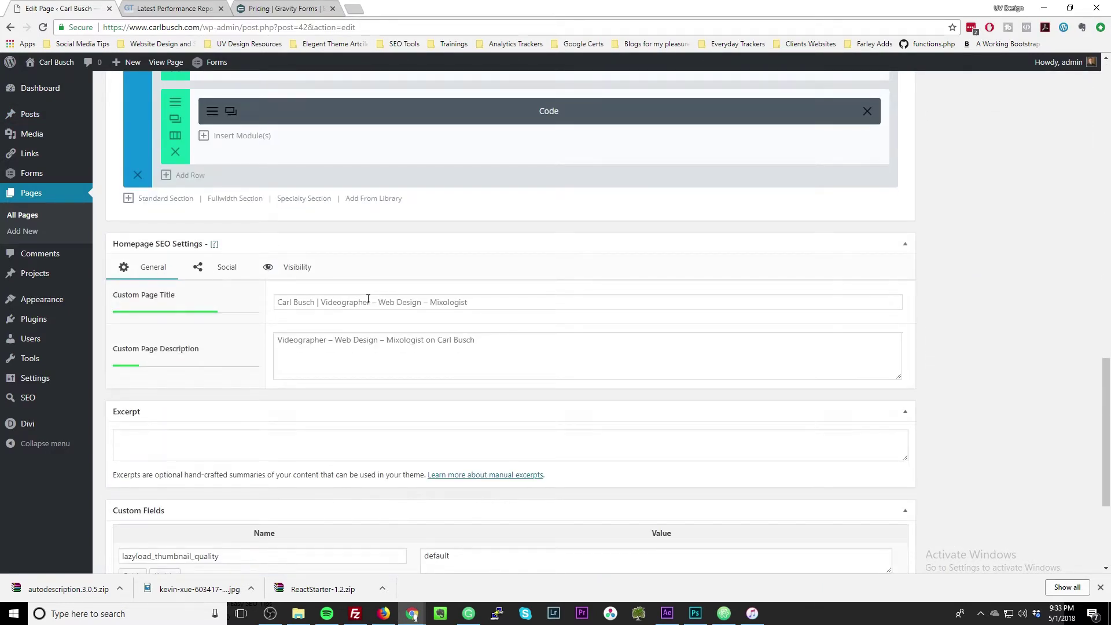
click(368, 298)
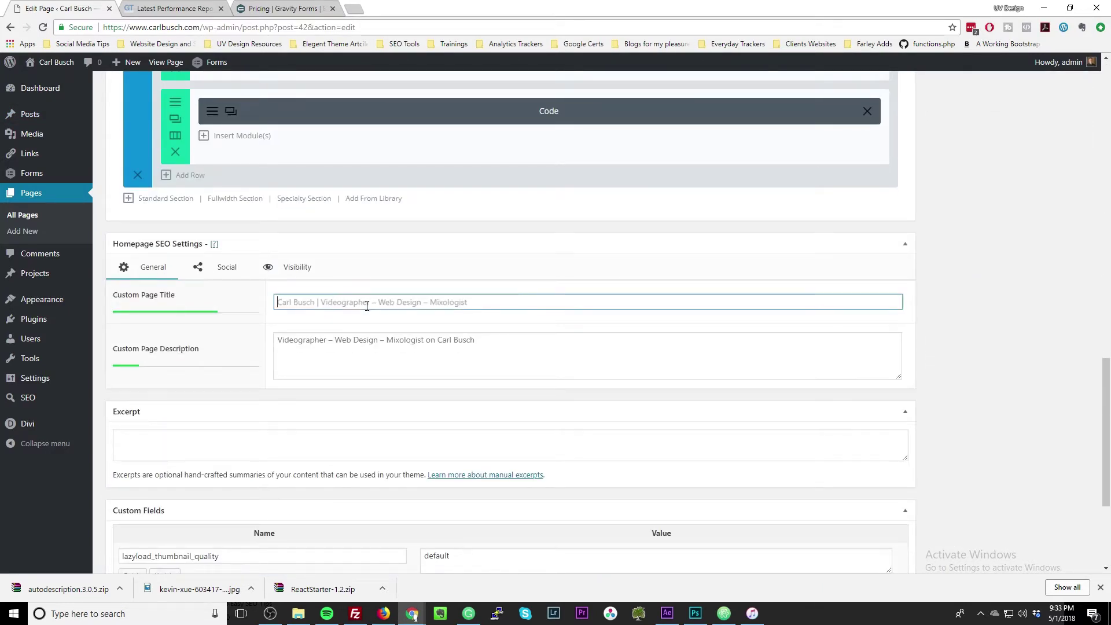
click(370, 346)
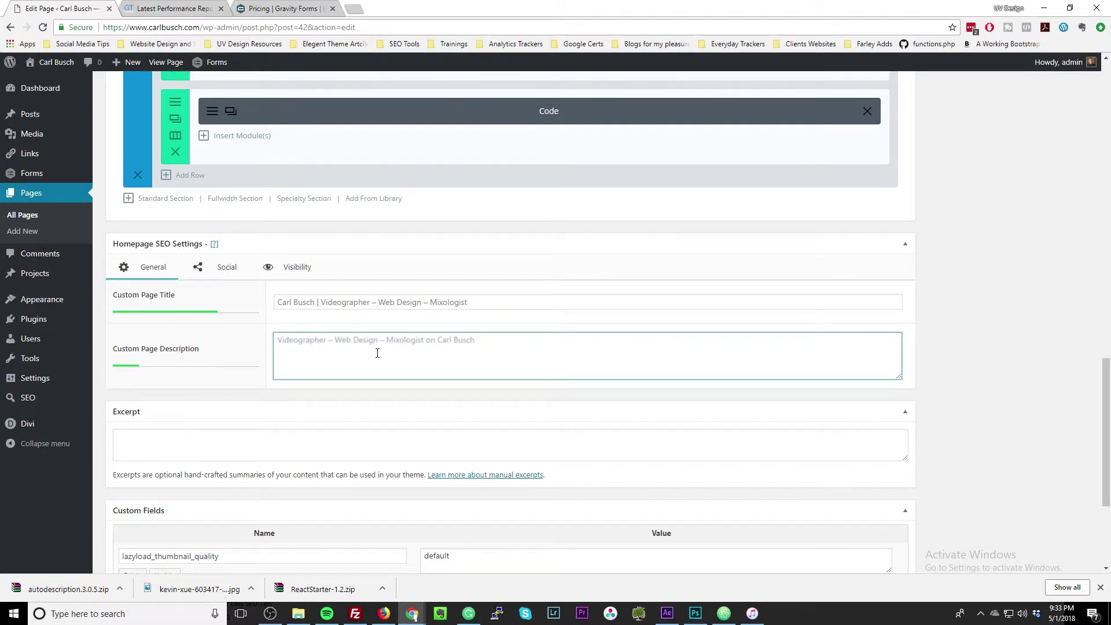
Write the homepage custom description: videographer, website designer, bartender and father in Dubuque, Iowa making Youtube videos.
text(This my website t)
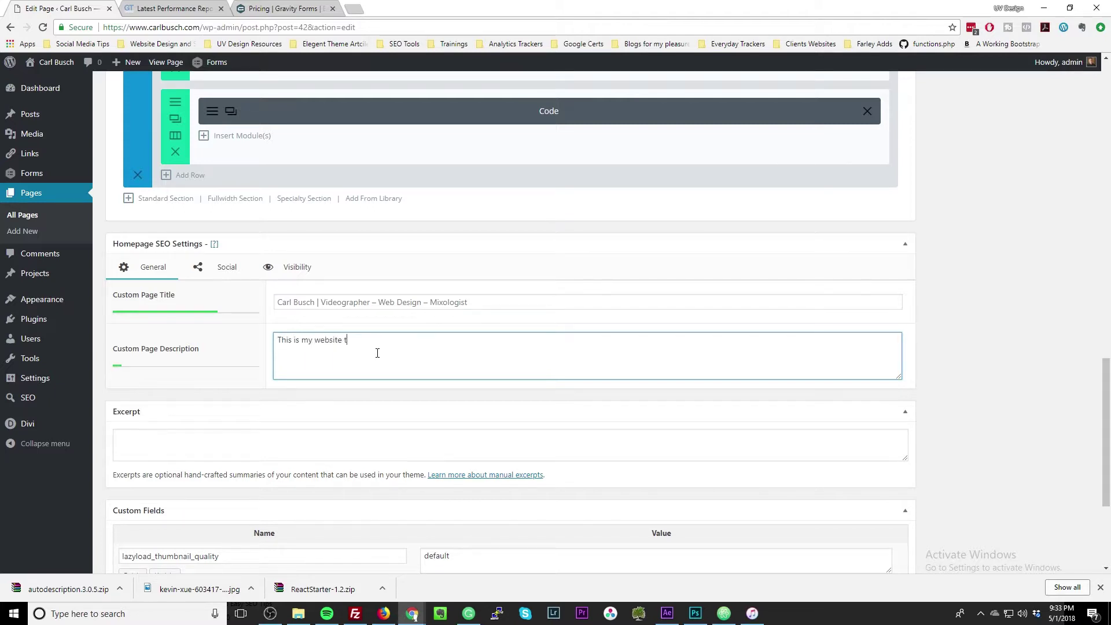
text(o showcase my work. I have bennen a videographer)
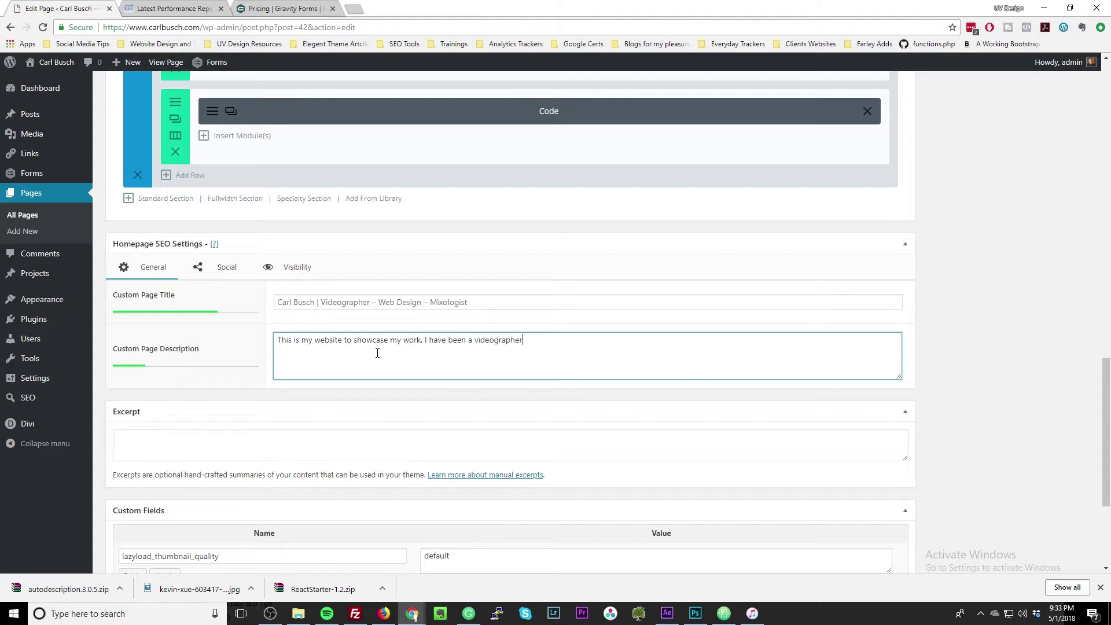
text(, website designer, barteren)
key(BackSpace)
text(award winning b)
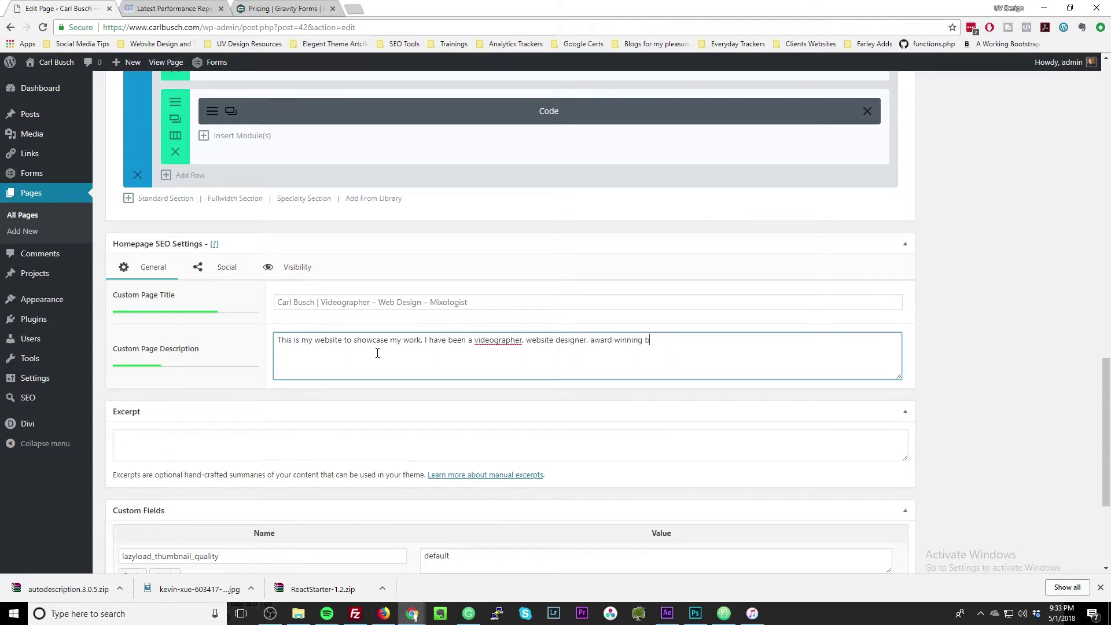
text(artender and father. I)
text(live in Dubuque, Iowa and curren)
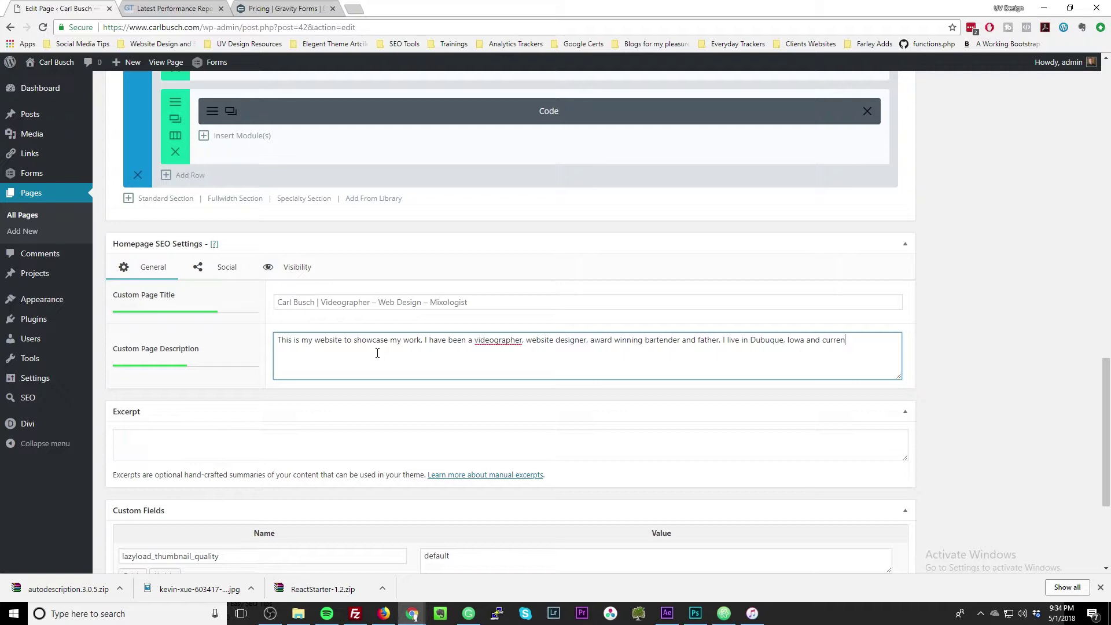
text(tly making Youtube videos.)
scroll(293, 377, down, 5)
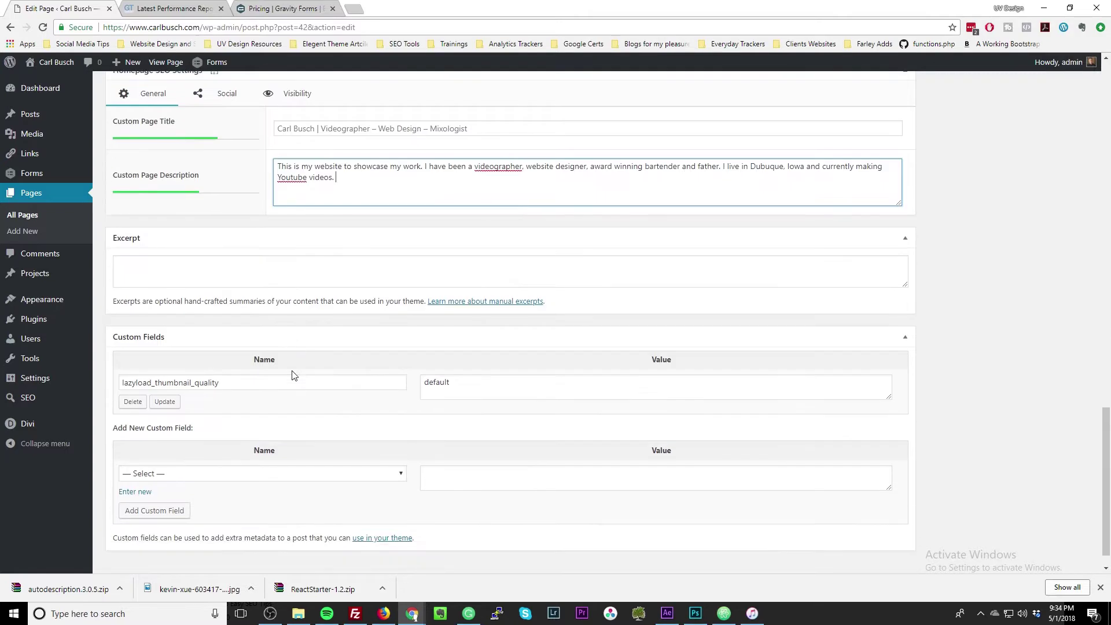
scroll(161, 389, up, 6)
click(198, 356)
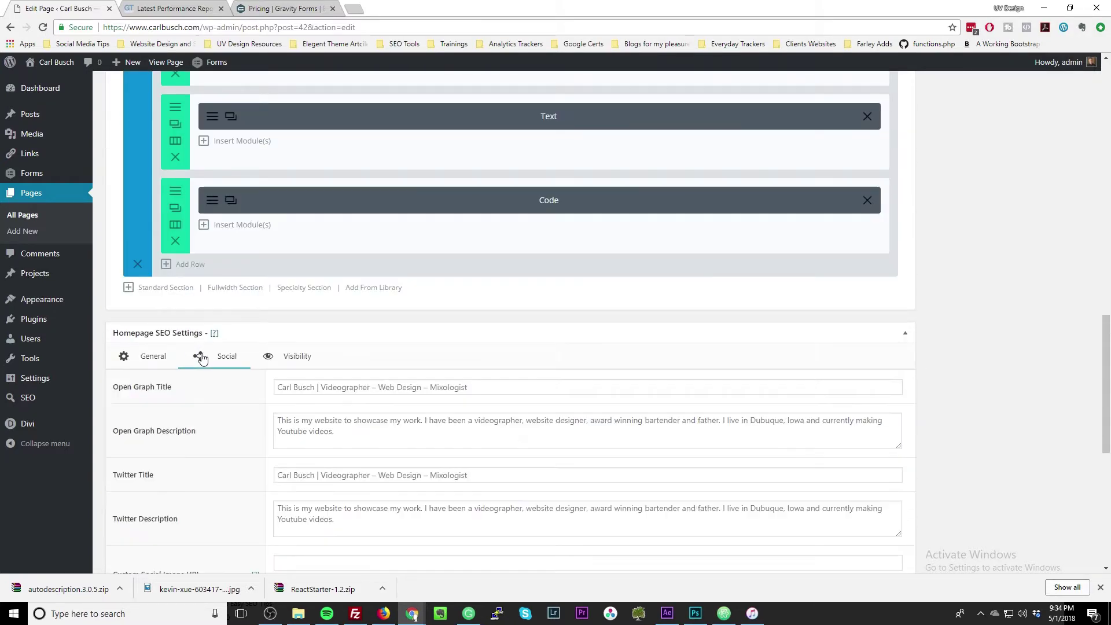
scroll(292, 445, down, 1)
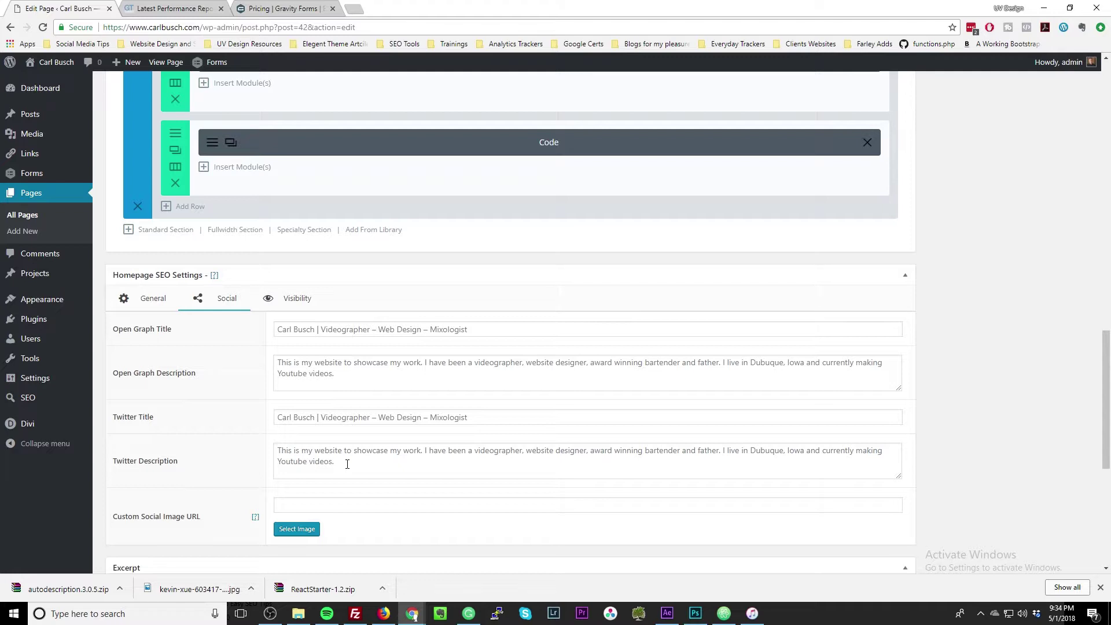
click(287, 303)
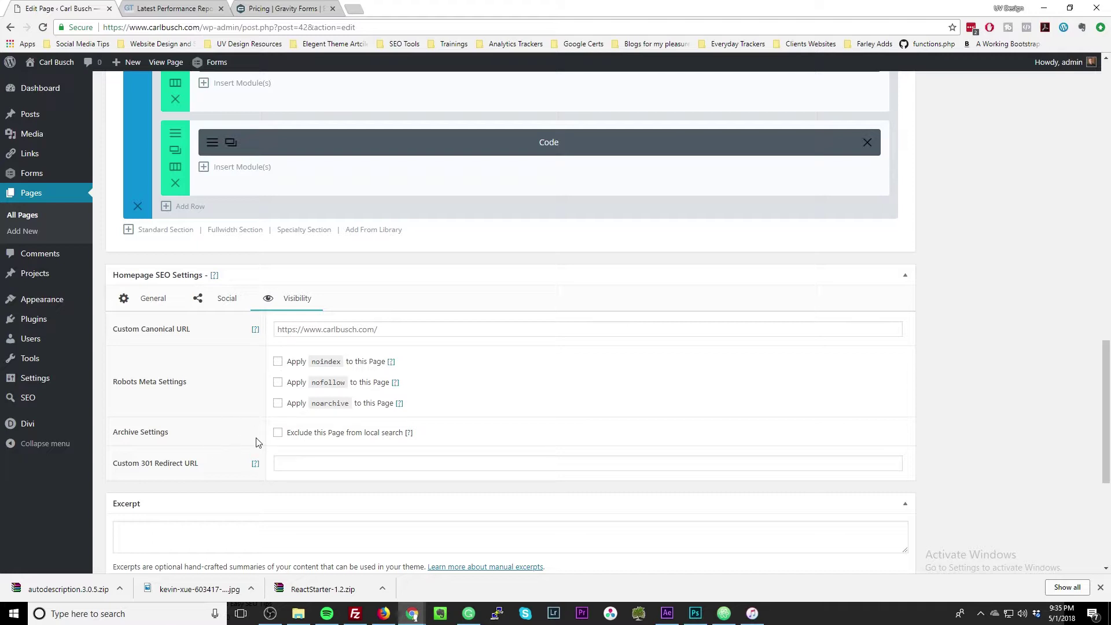
click(289, 464)
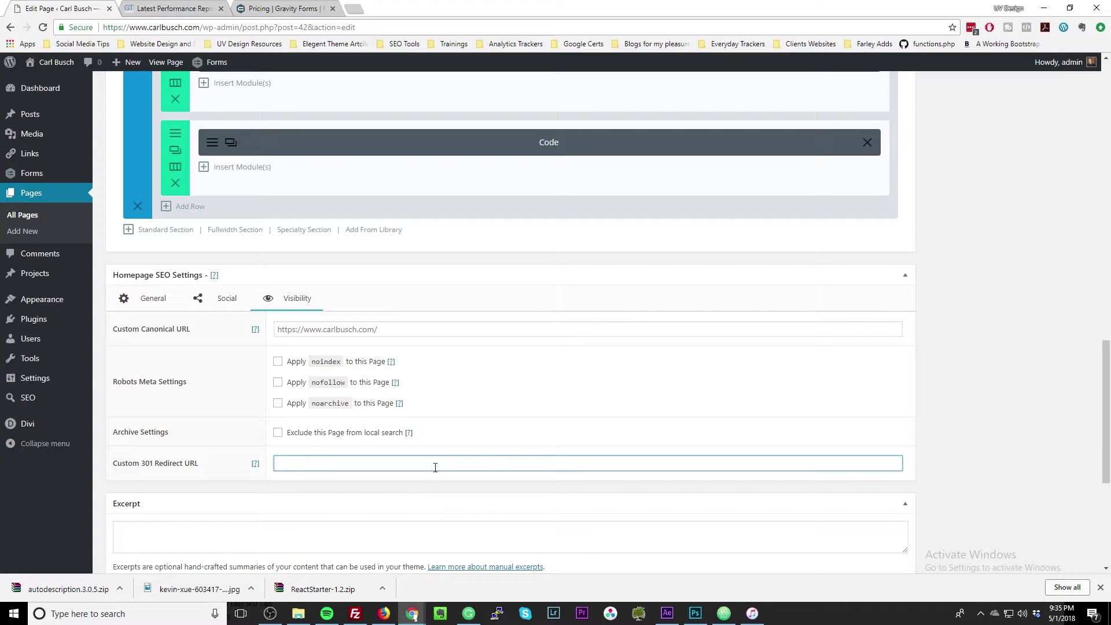
scroll(432, 475, up, 15)
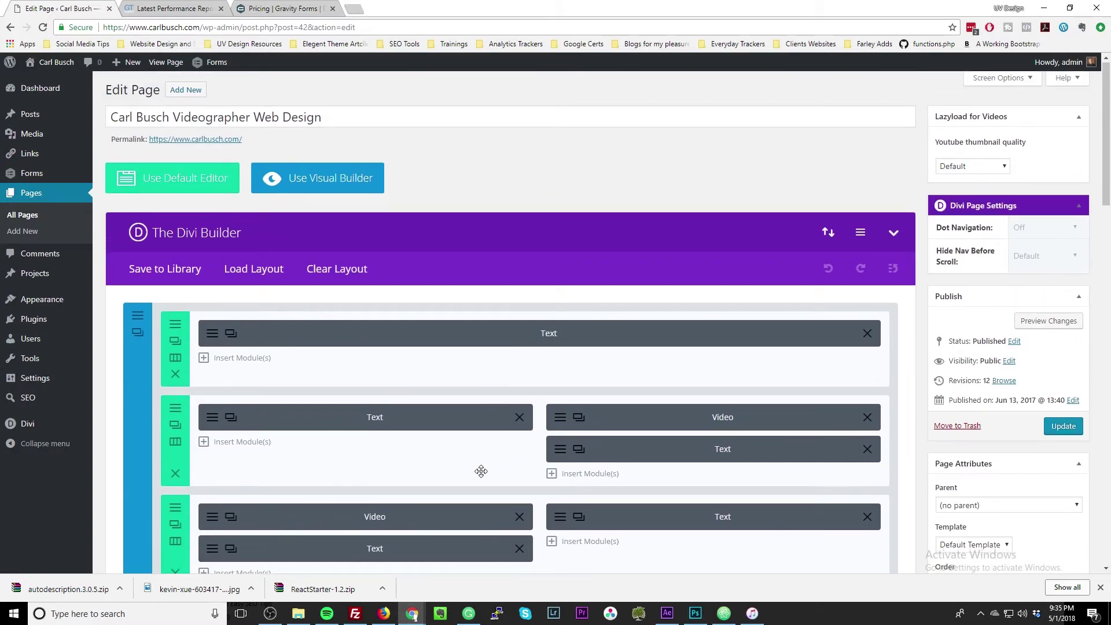
scroll(498, 469, down, 4)
scroll(497, 469, up, 4)
Update the homepage, then return to All Pages to check its SEO status badges.
click(1059, 430)
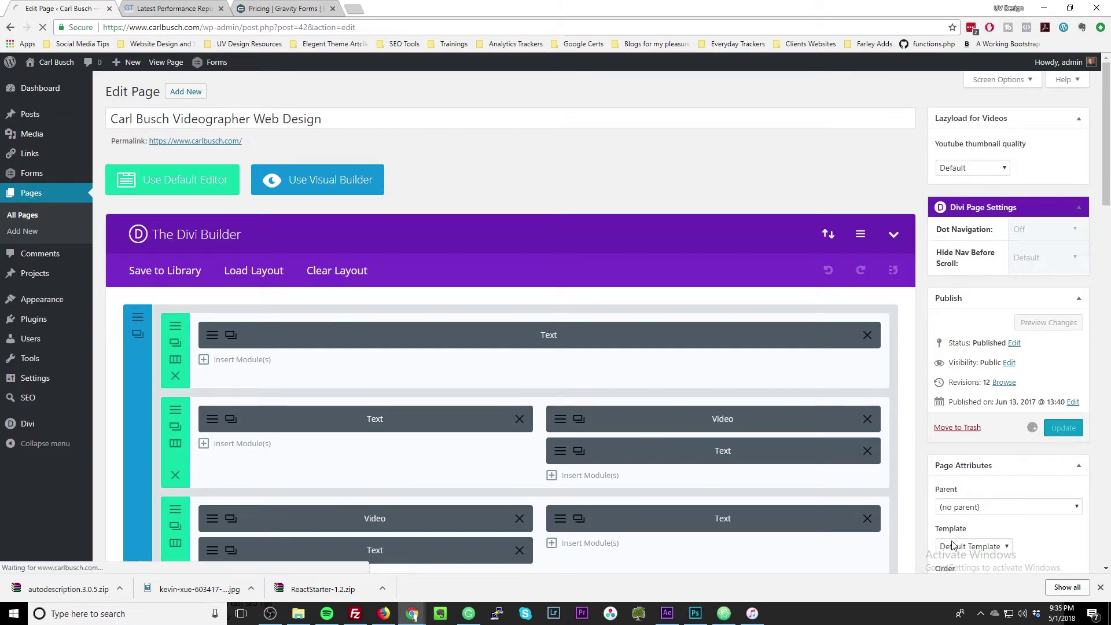
mouse_move(30, 321)
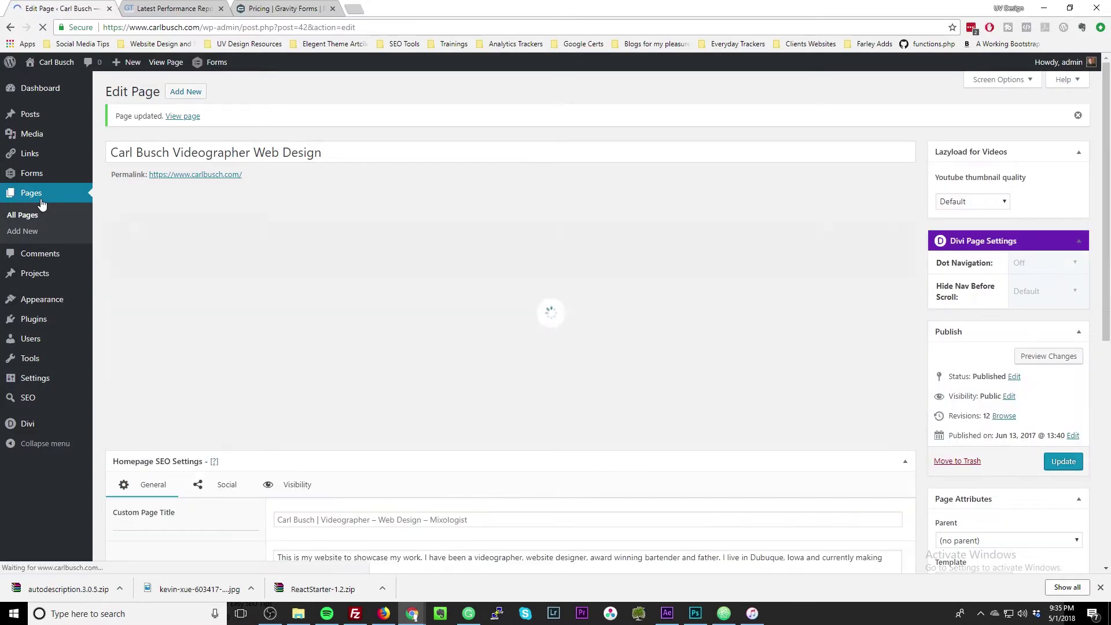
click(41, 200)
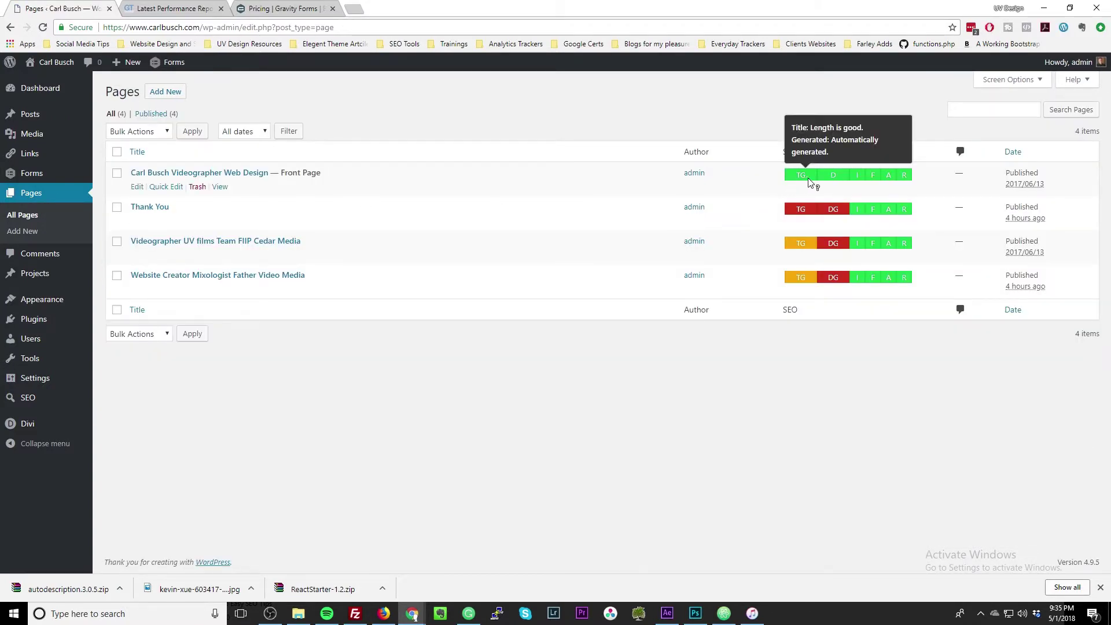
mouse_move(879, 180)
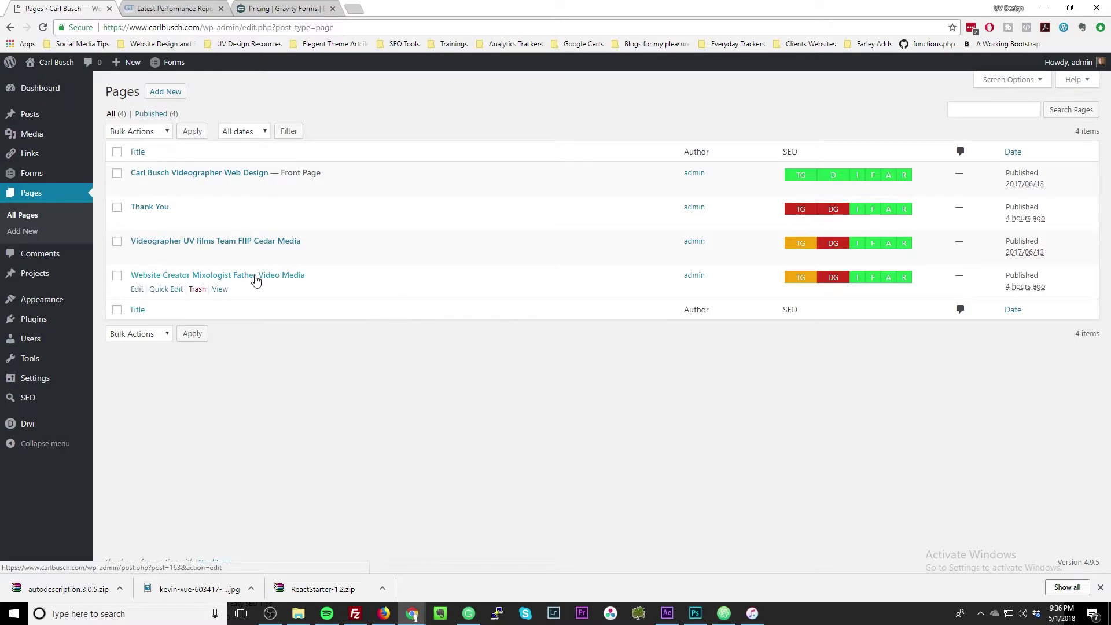
Return to Installed Plugins, where ManageWP - Worker is listed but inactive.
mouse_move(63, 328)
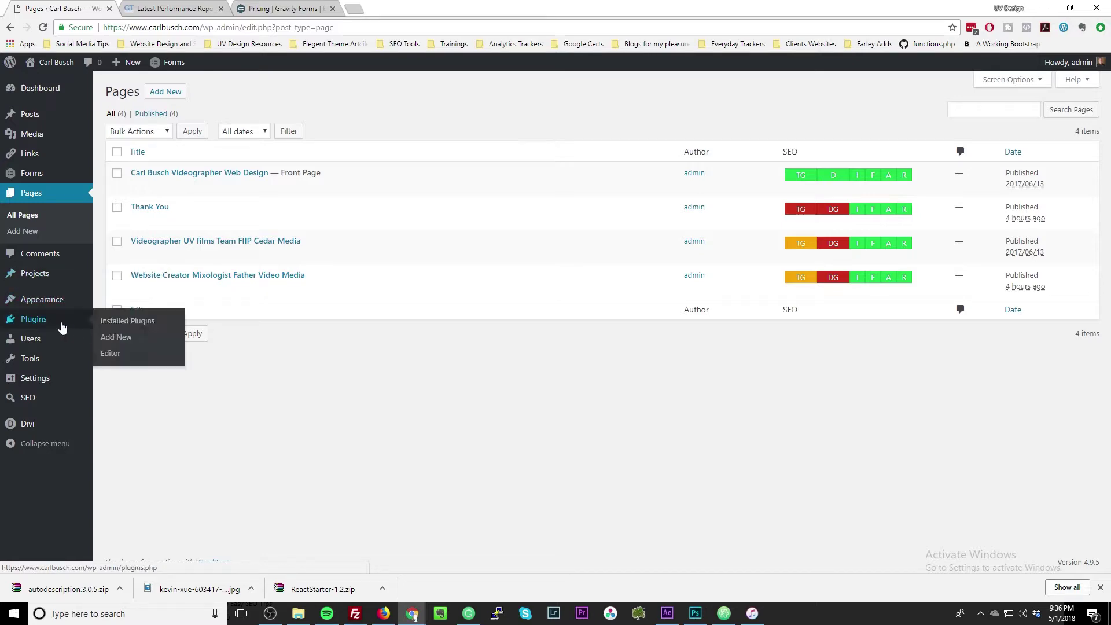
click(62, 327)
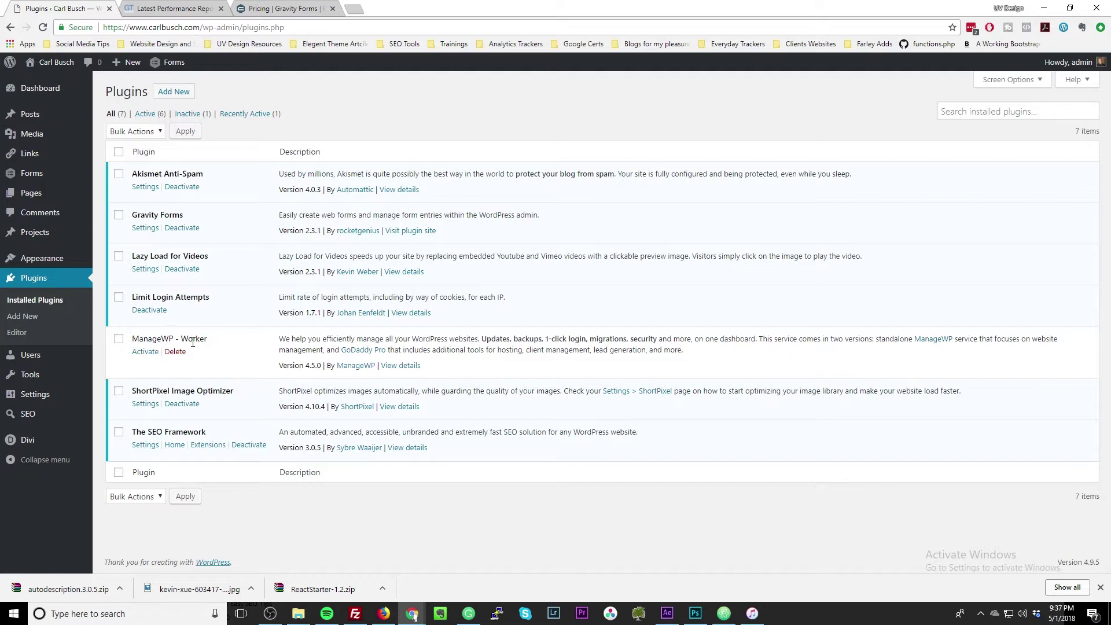
Load prosites.godaddy.com in a new tab and sign in to the GoDaddy account.
click(354, 9)
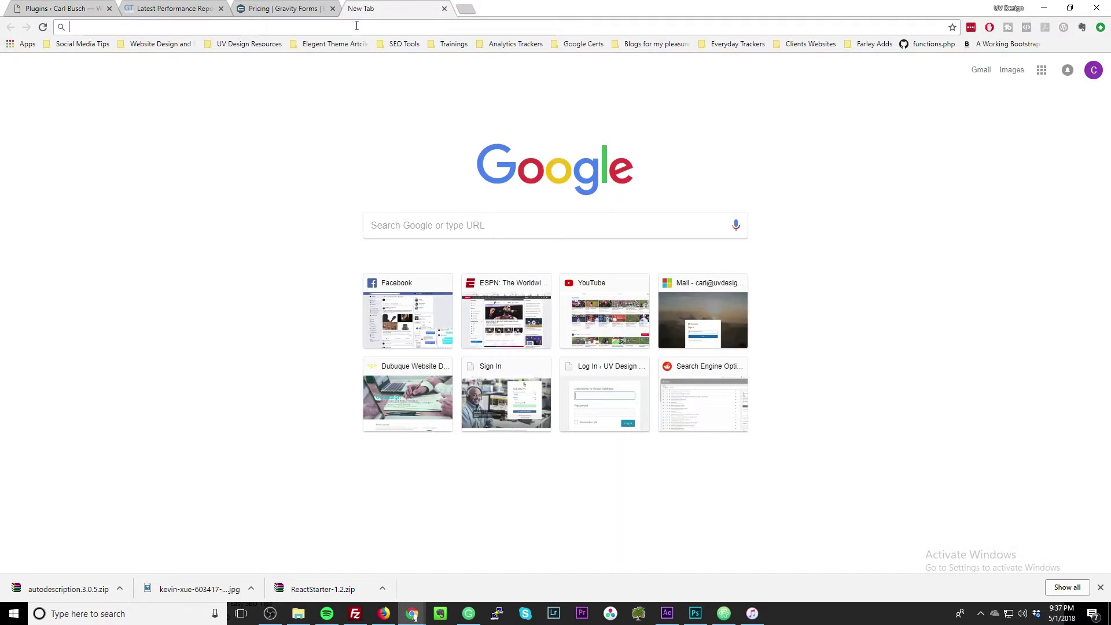
text(prosites.godaddy.com)
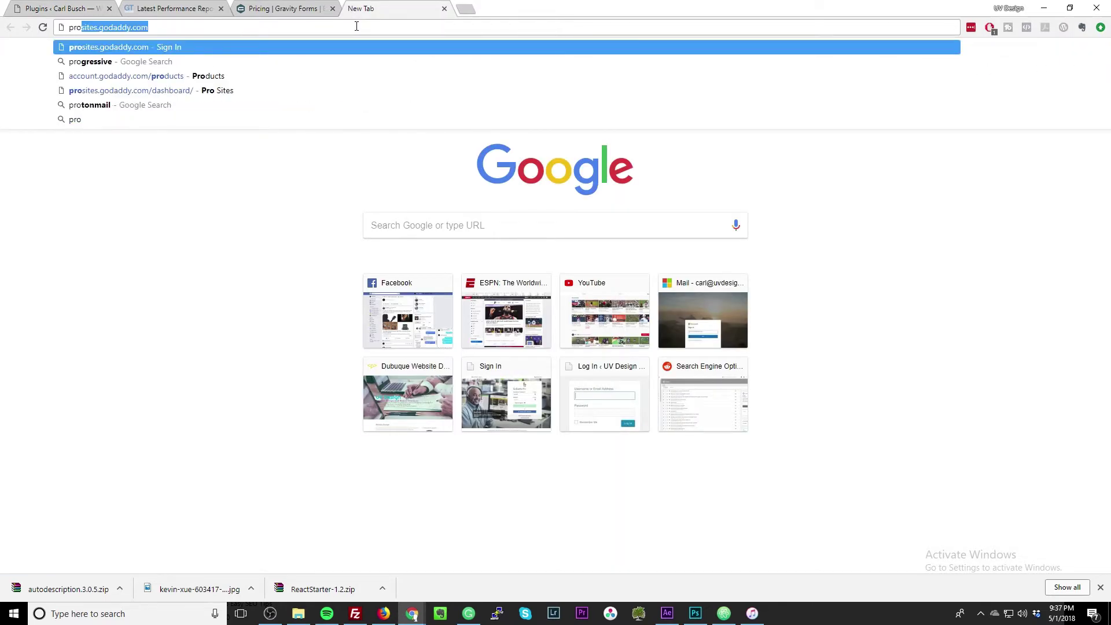
click(352, 47)
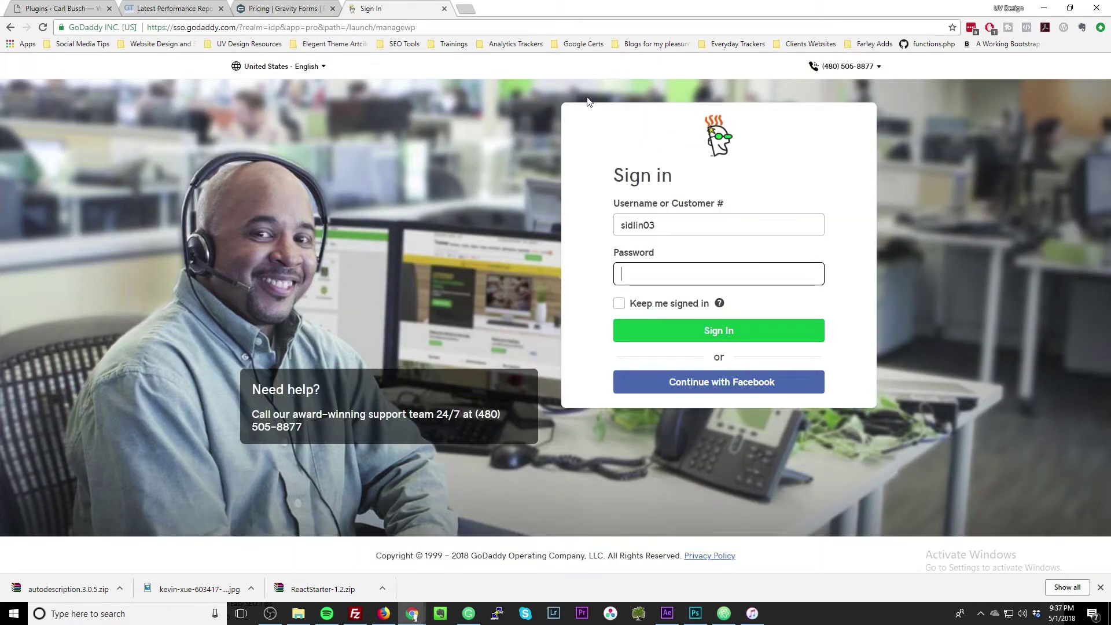
click(767, 331)
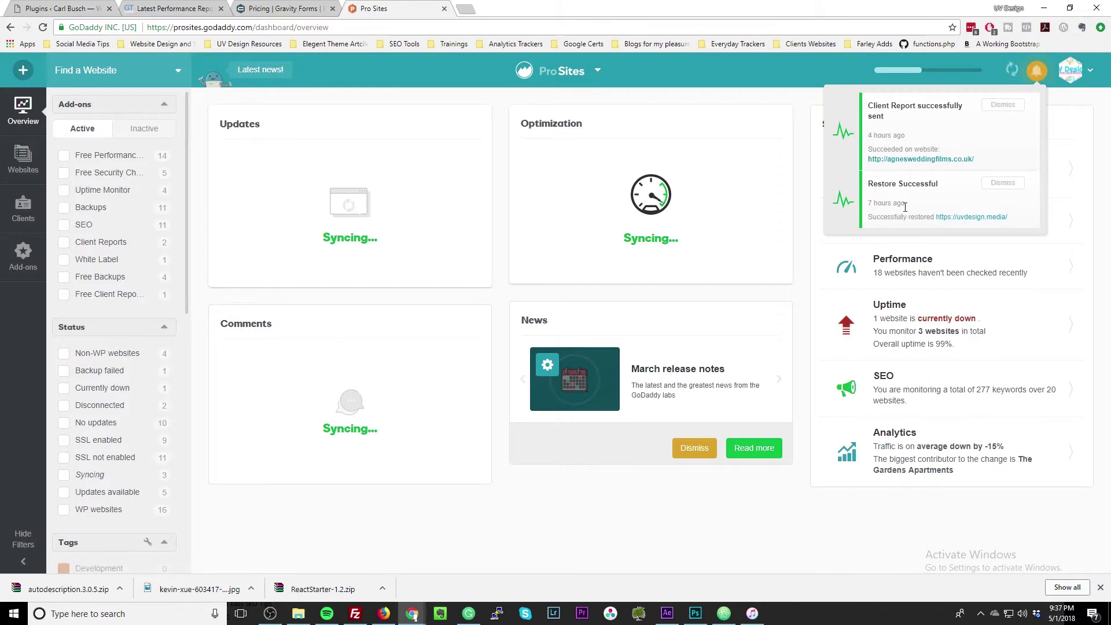
Dismiss the report and restore notifications, then check which sites need Divi Builder and Gravity Forms updates.
click(1008, 105)
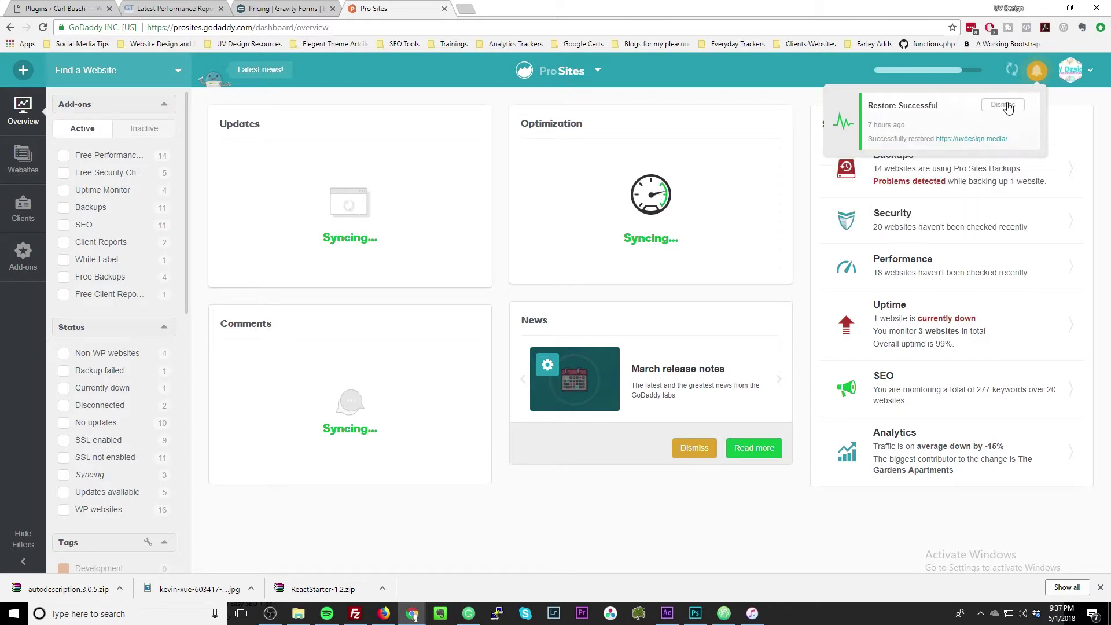
click(1008, 104)
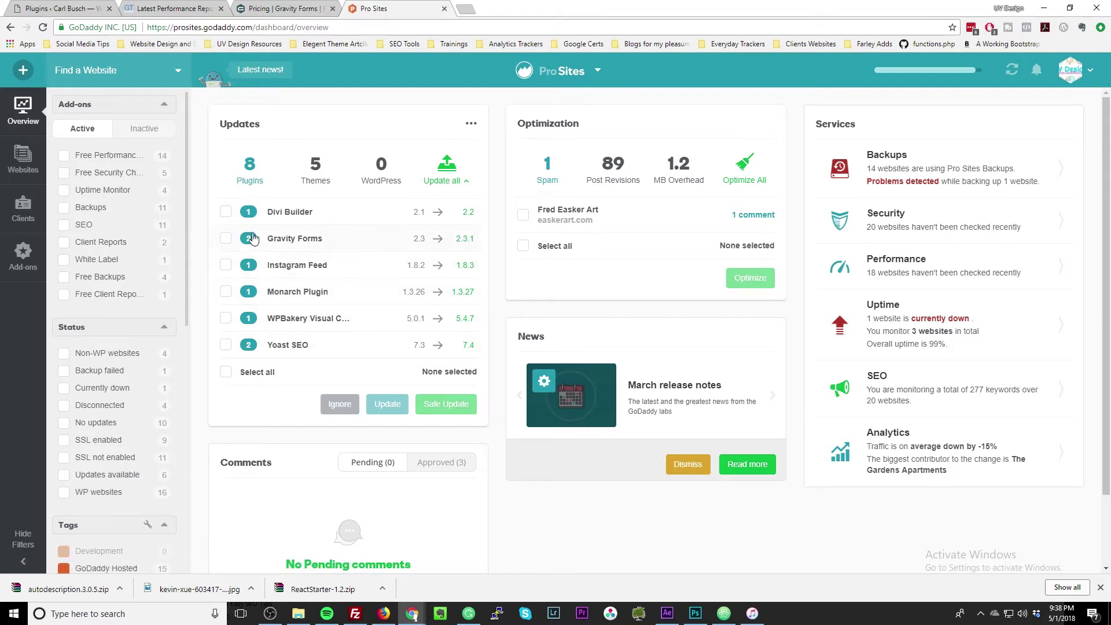
click(324, 219)
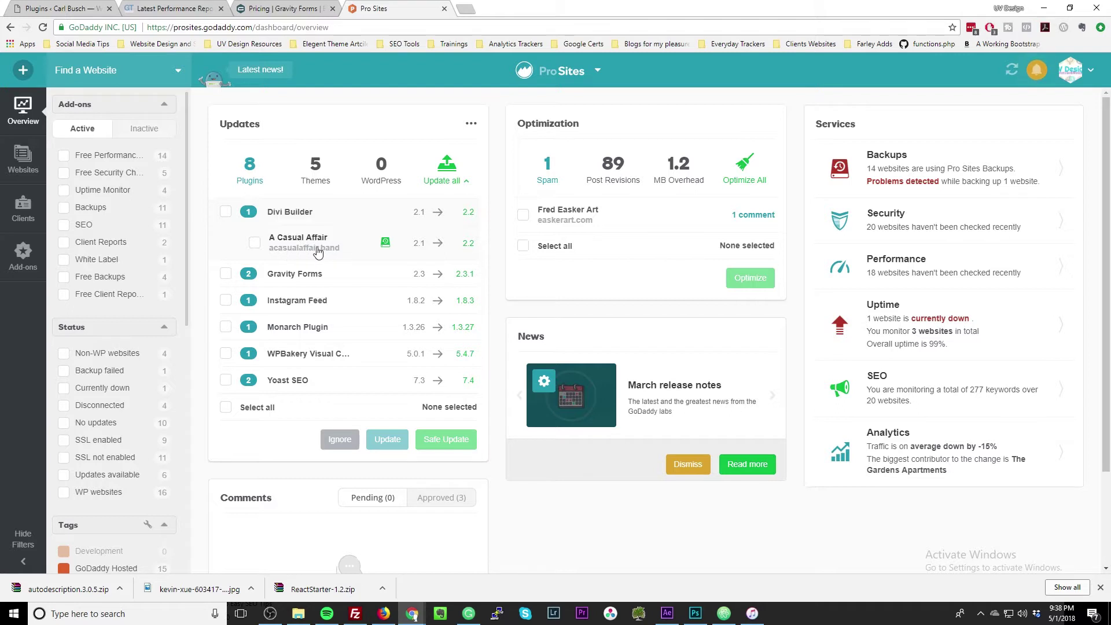
click(341, 278)
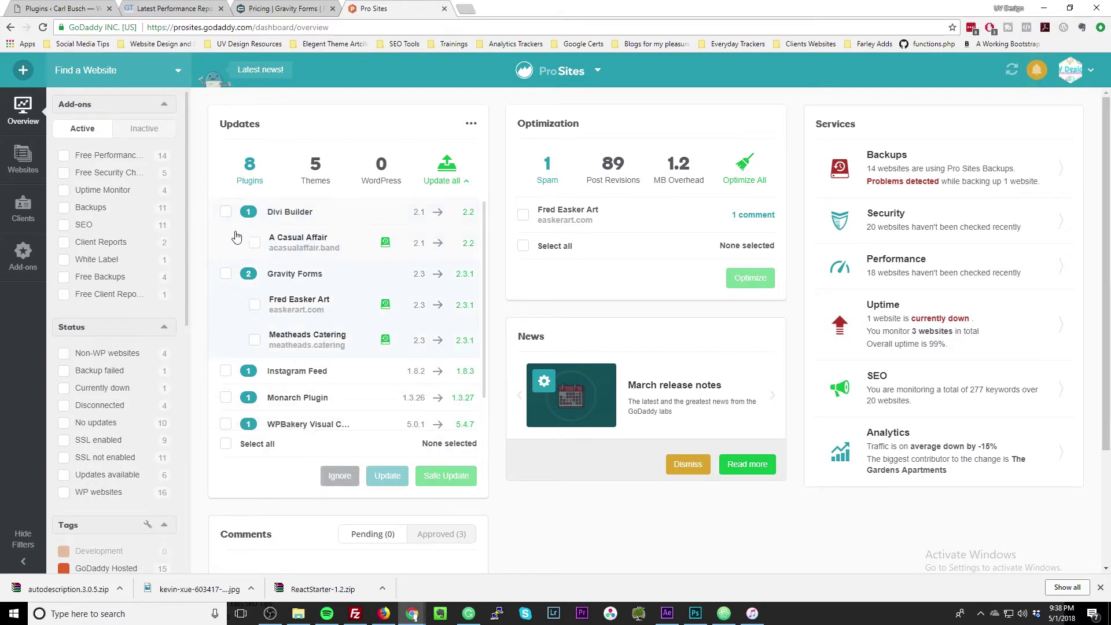
Run all pending plugin updates and dismiss the resulting notifications.
click(225, 443)
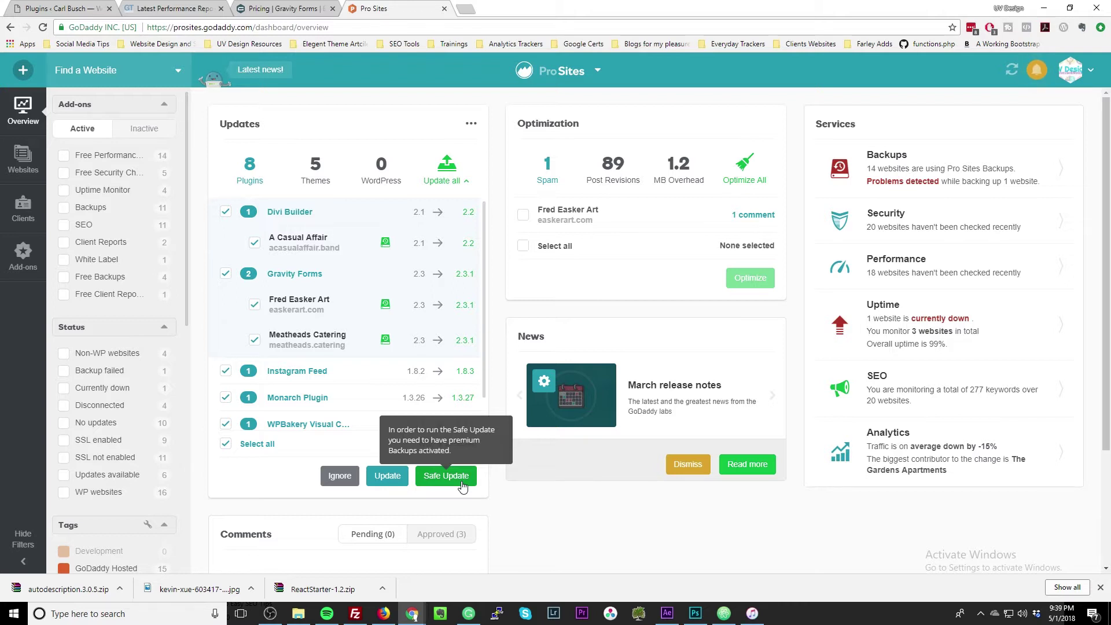
click(392, 487)
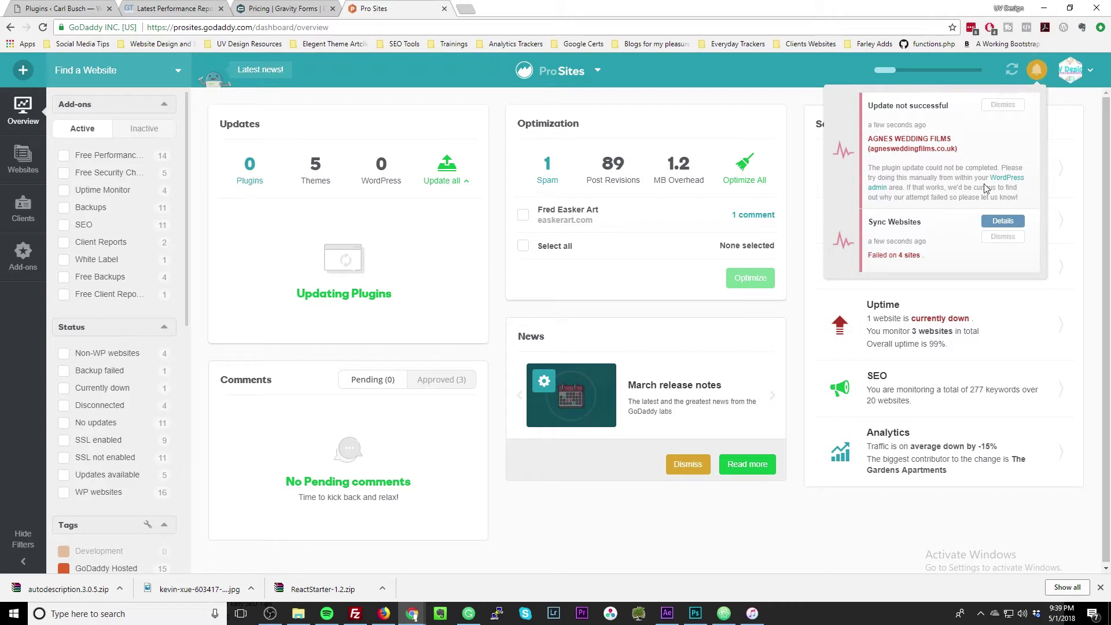
click(1006, 238)
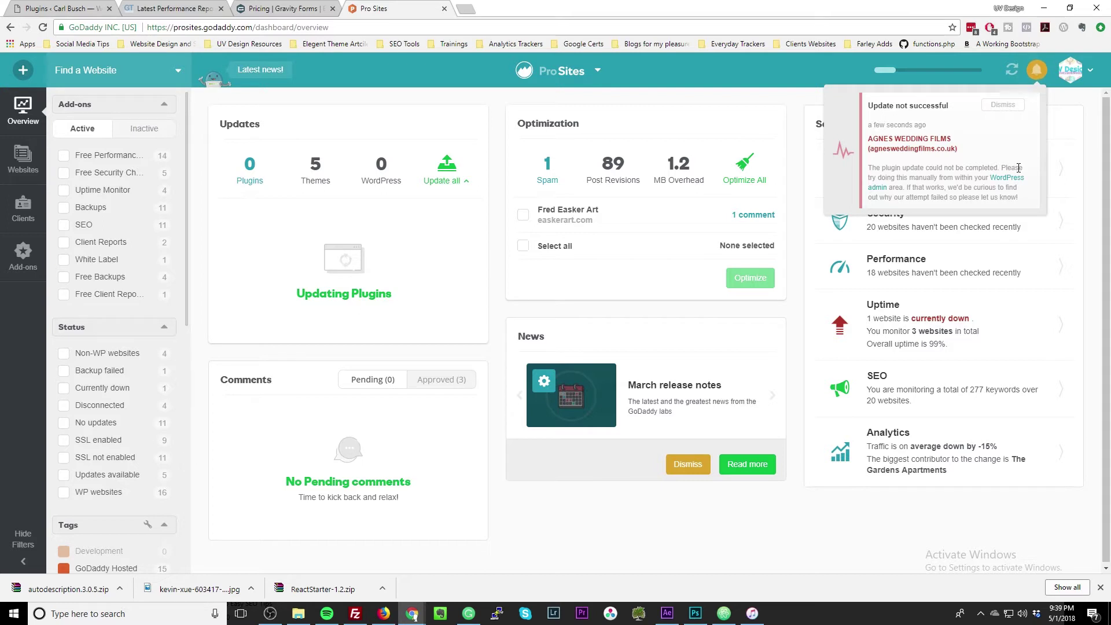
click(1005, 106)
Run the Divi 3.2 theme update on all four sites, then return to the websites list.
click(308, 177)
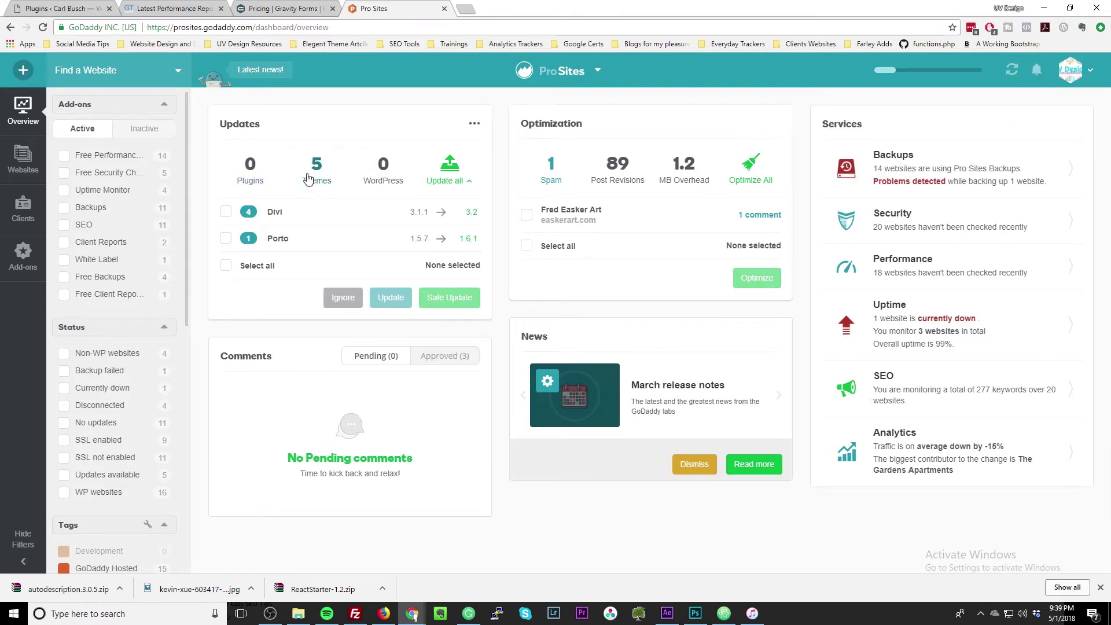
click(313, 220)
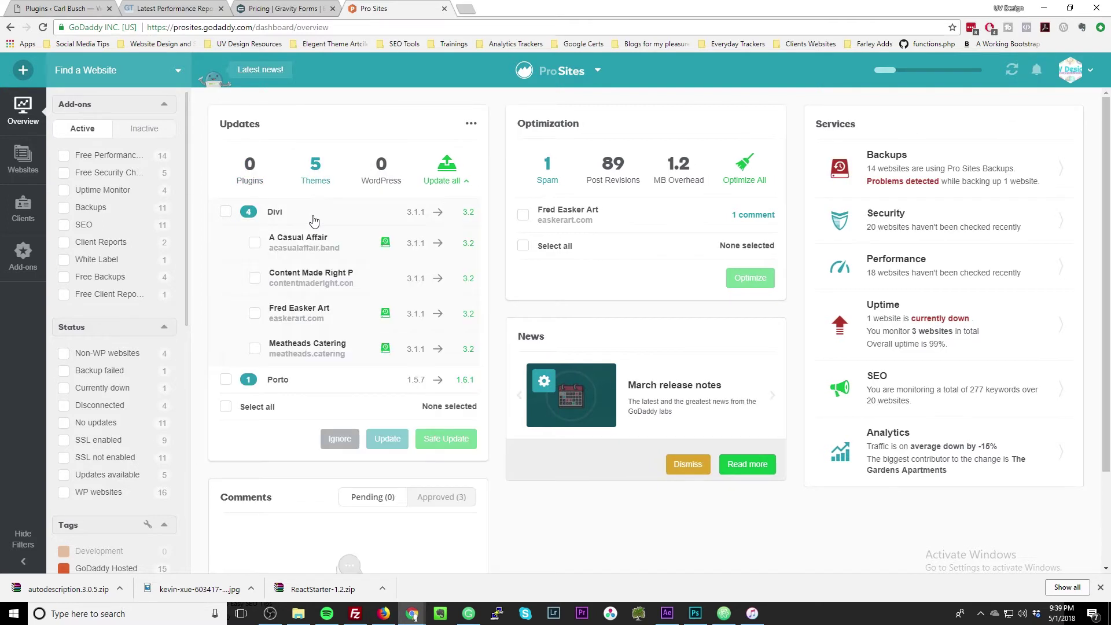
click(226, 212)
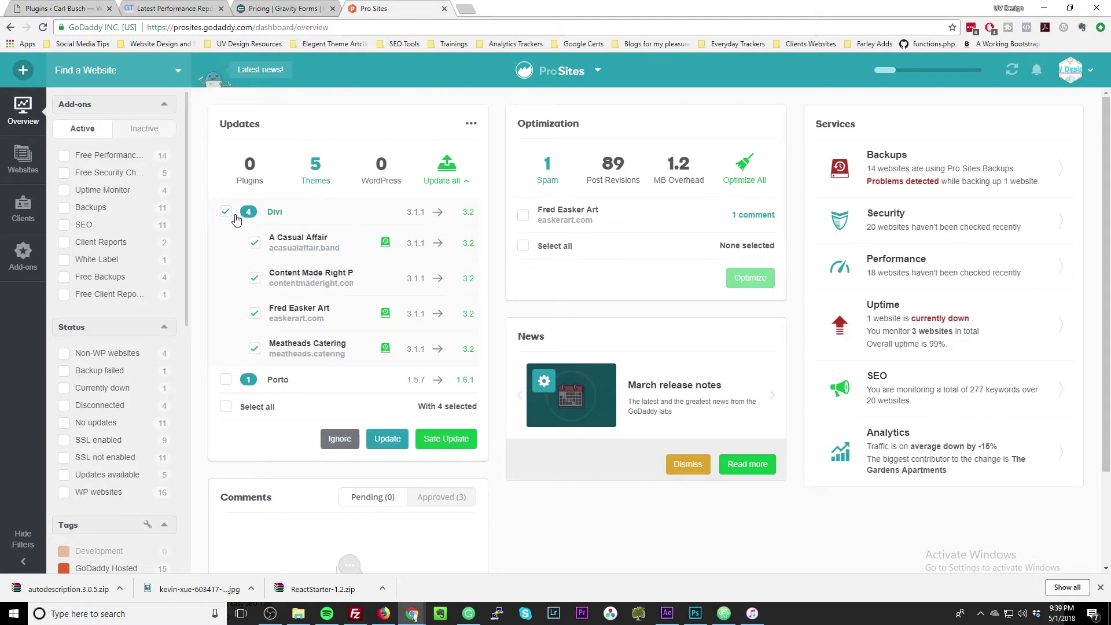
click(389, 440)
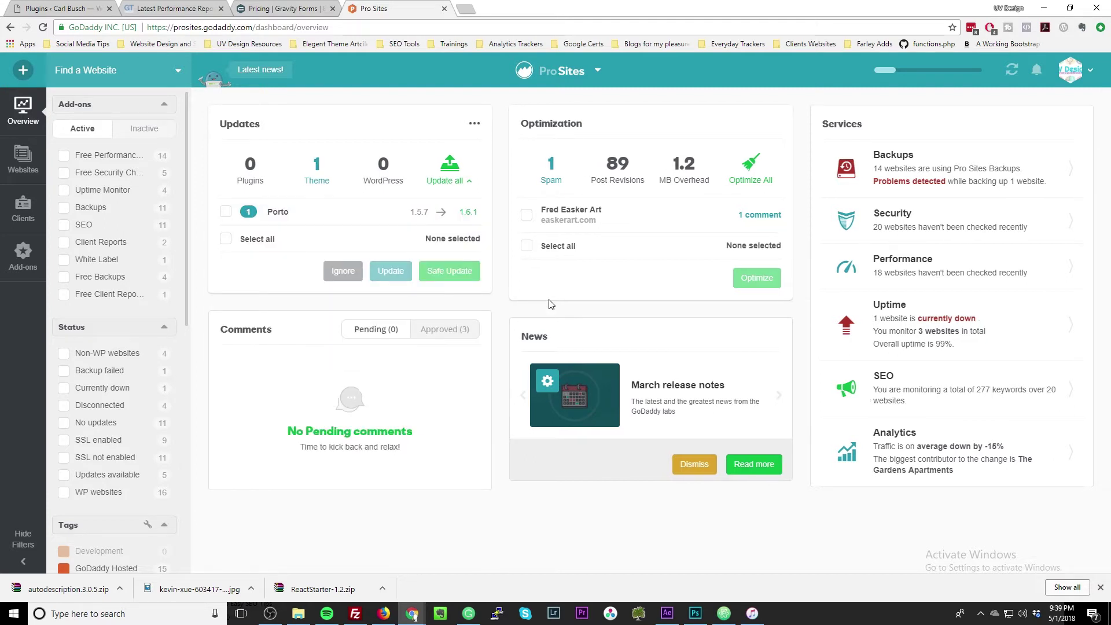
click(616, 173)
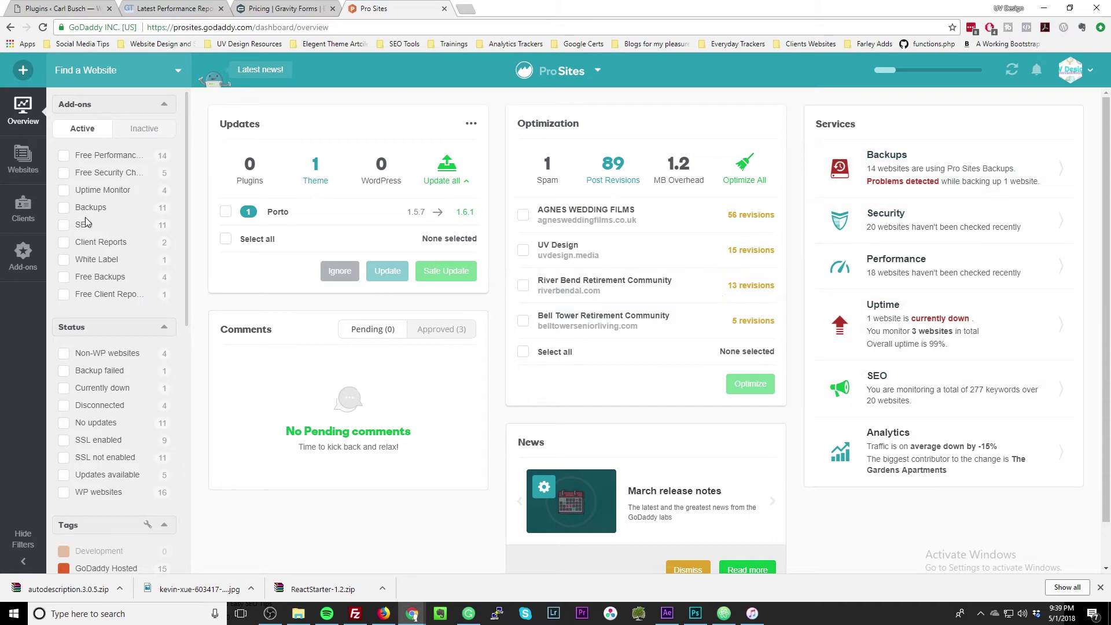
click(23, 157)
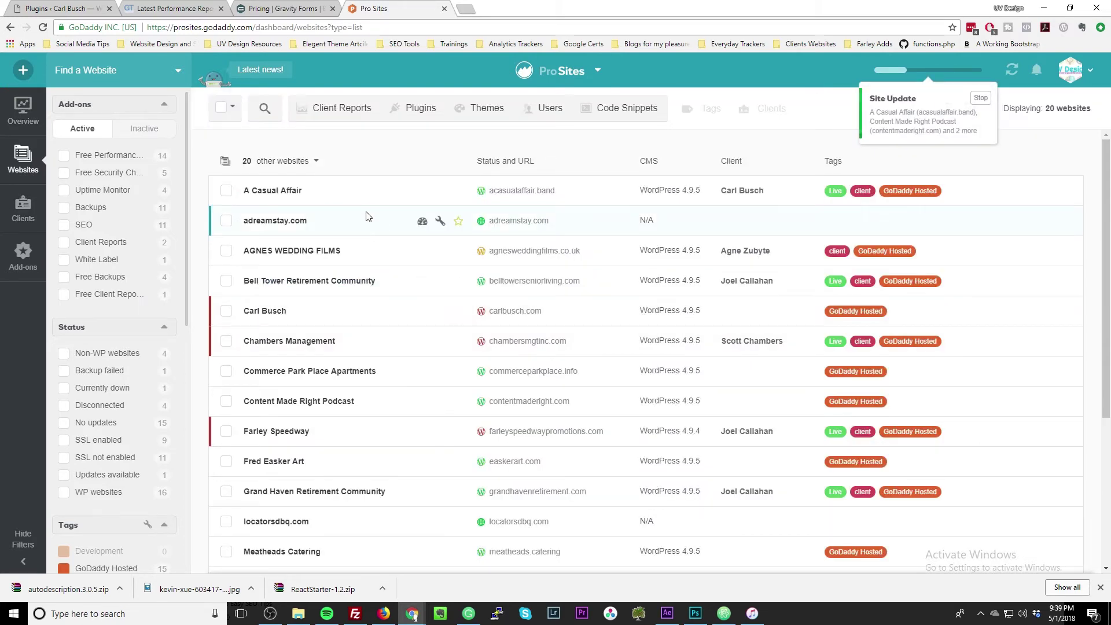
Clean up UV Design's post revisions so the site reads Everything is optimized.
scroll(371, 243, down, 4)
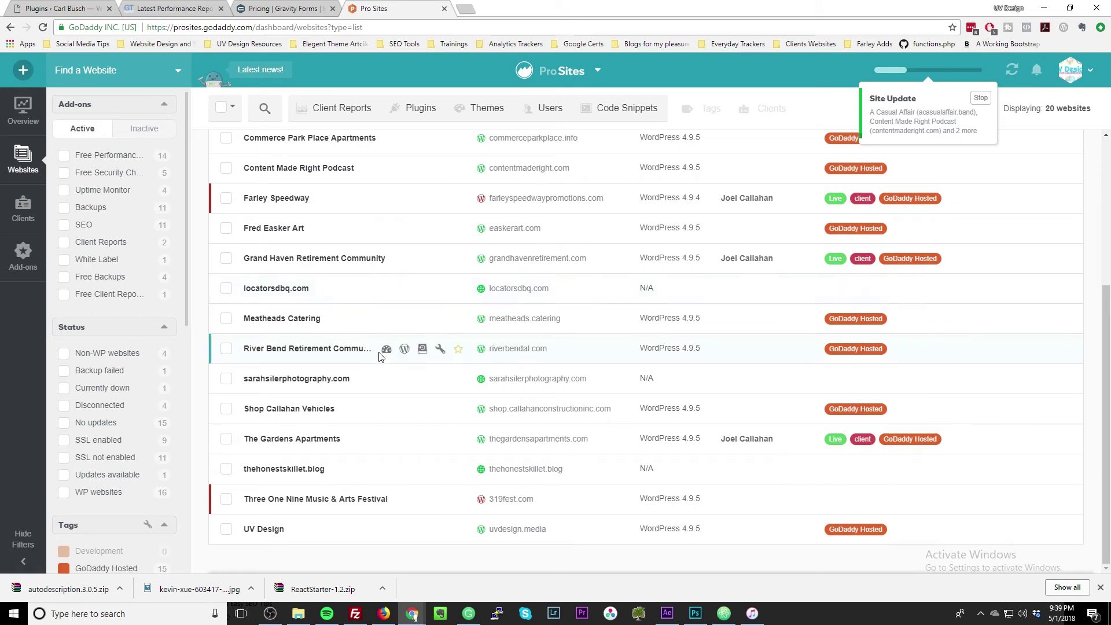
click(263, 529)
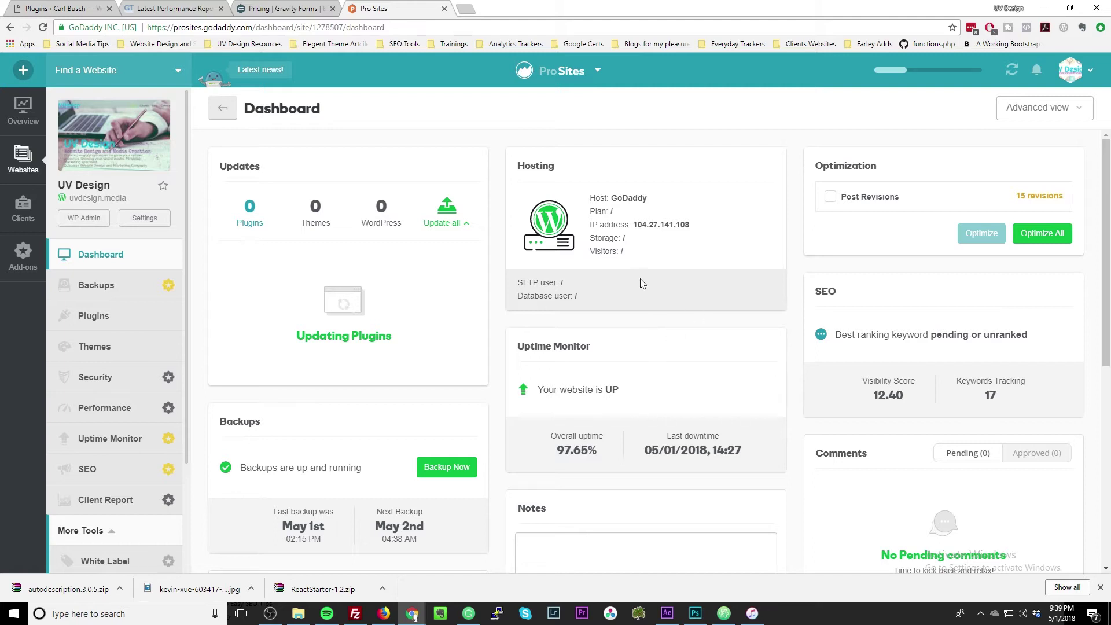
click(870, 201)
click(987, 234)
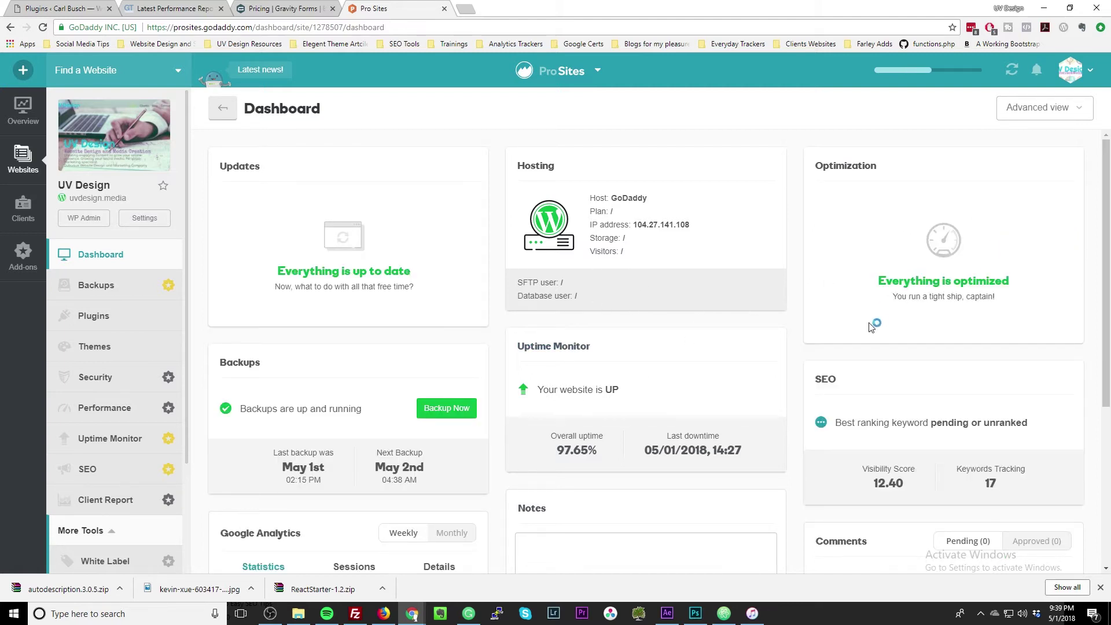
scroll(359, 325, down, 2)
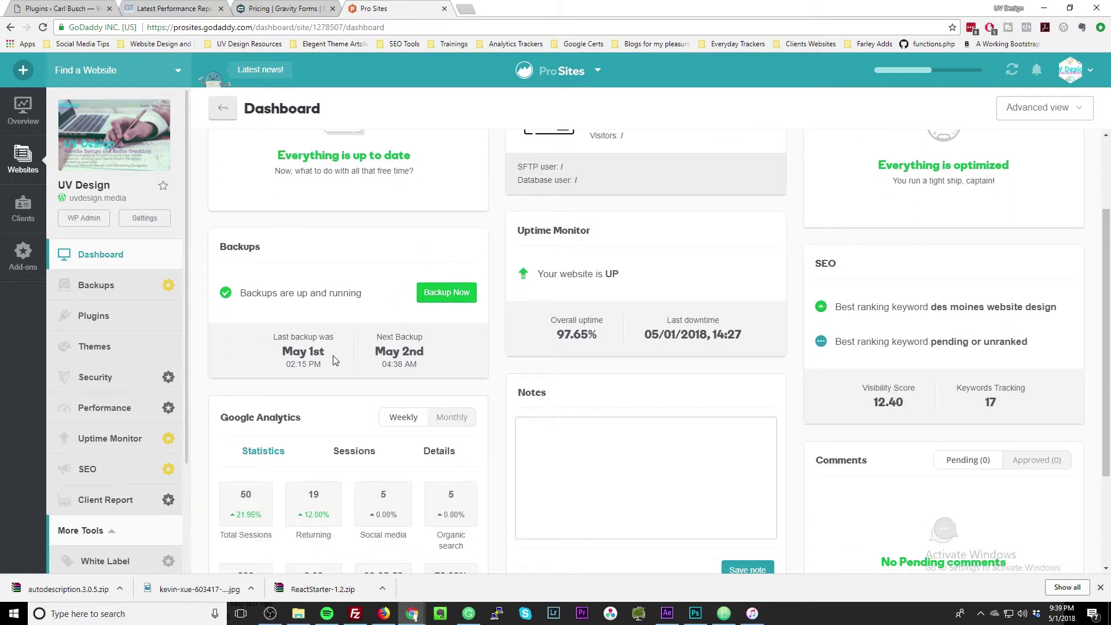
scroll(417, 368, down, 3)
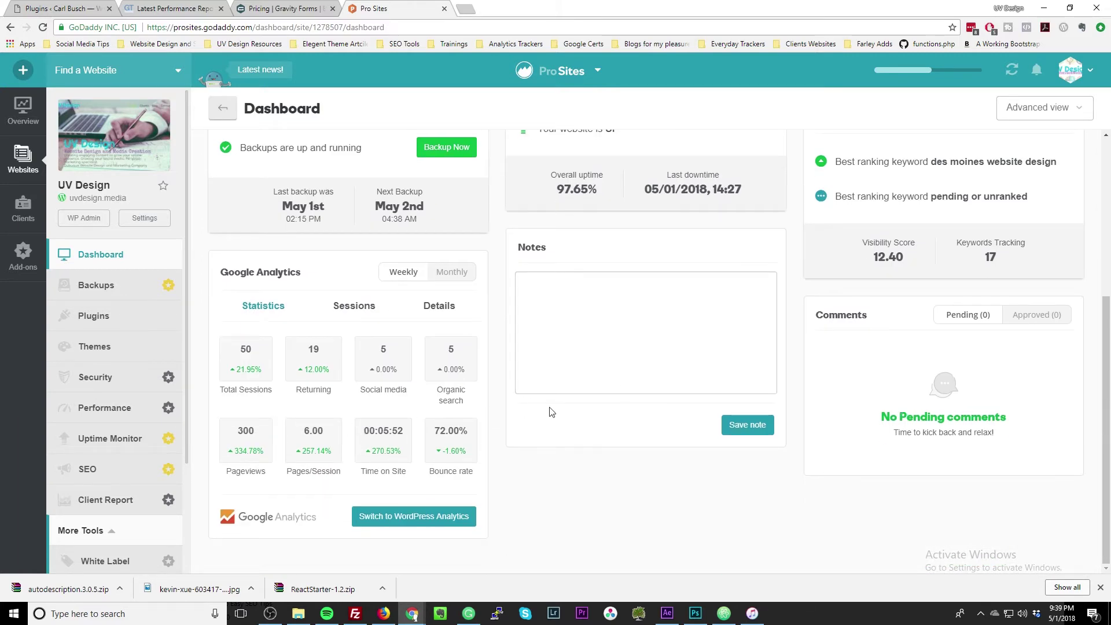
scroll(801, 427, up, 3)
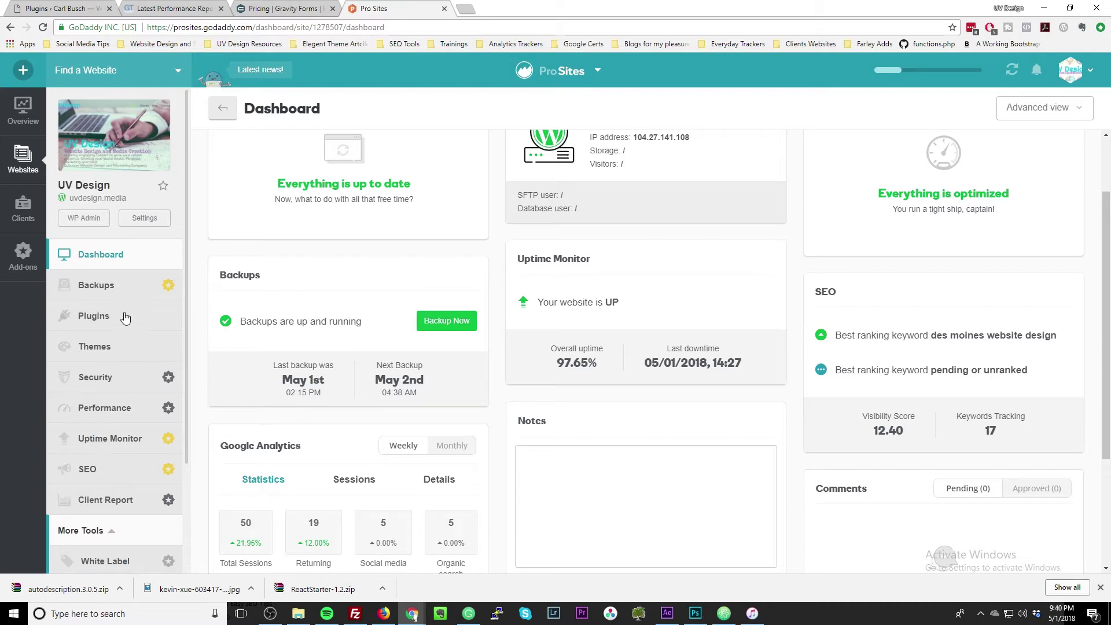
Browse UV Design's performance, security, themes, plugins and backups pages, then view the Add-ons overview.
click(104, 408)
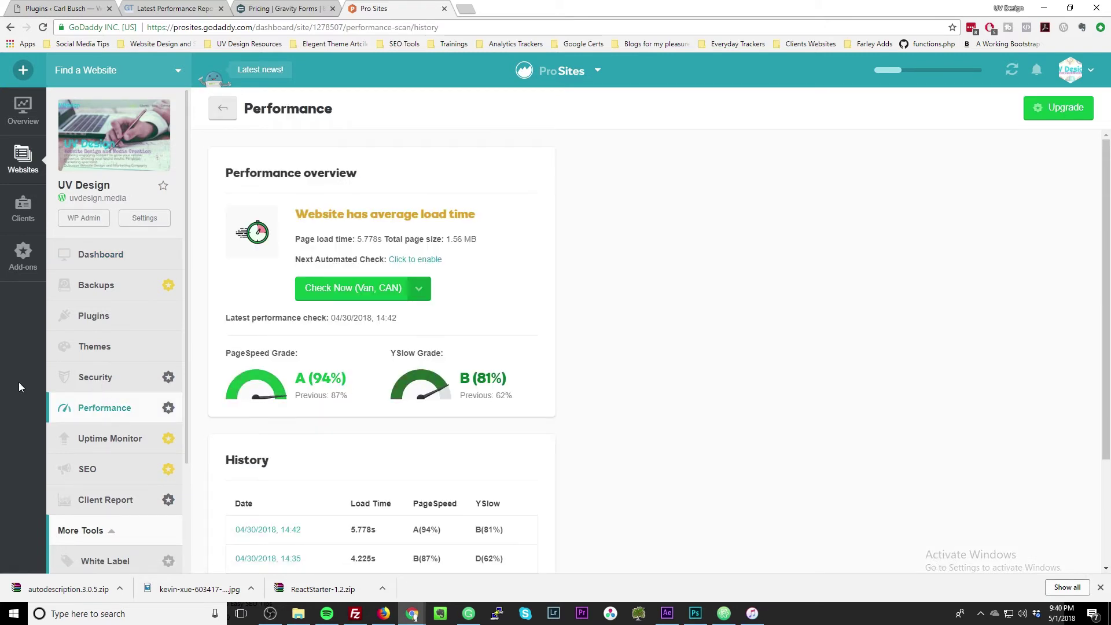
click(90, 387)
click(109, 351)
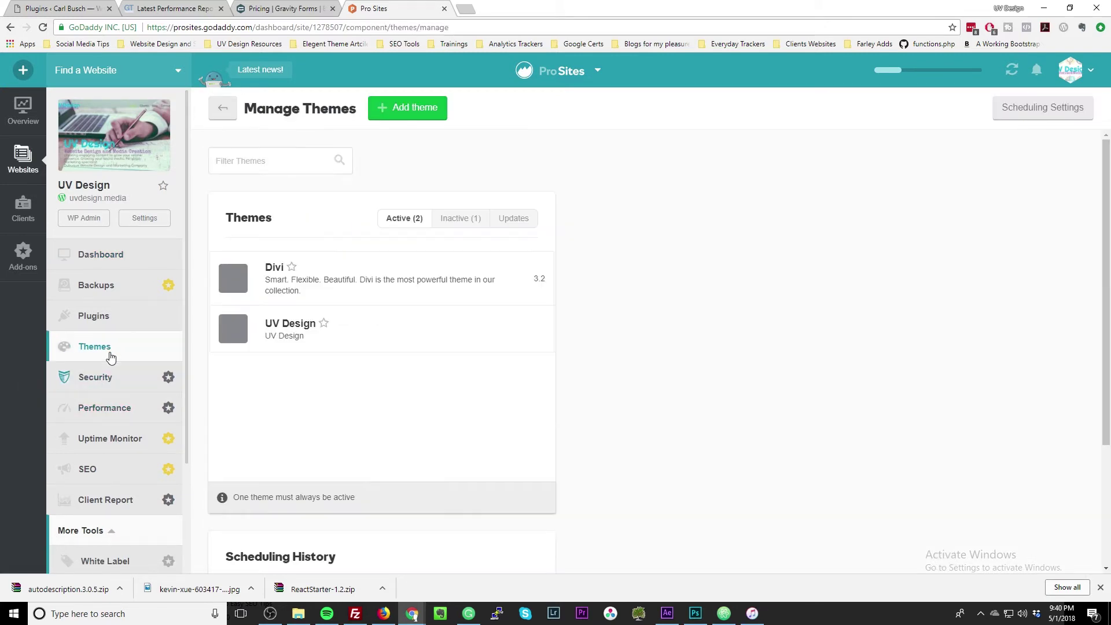
click(112, 321)
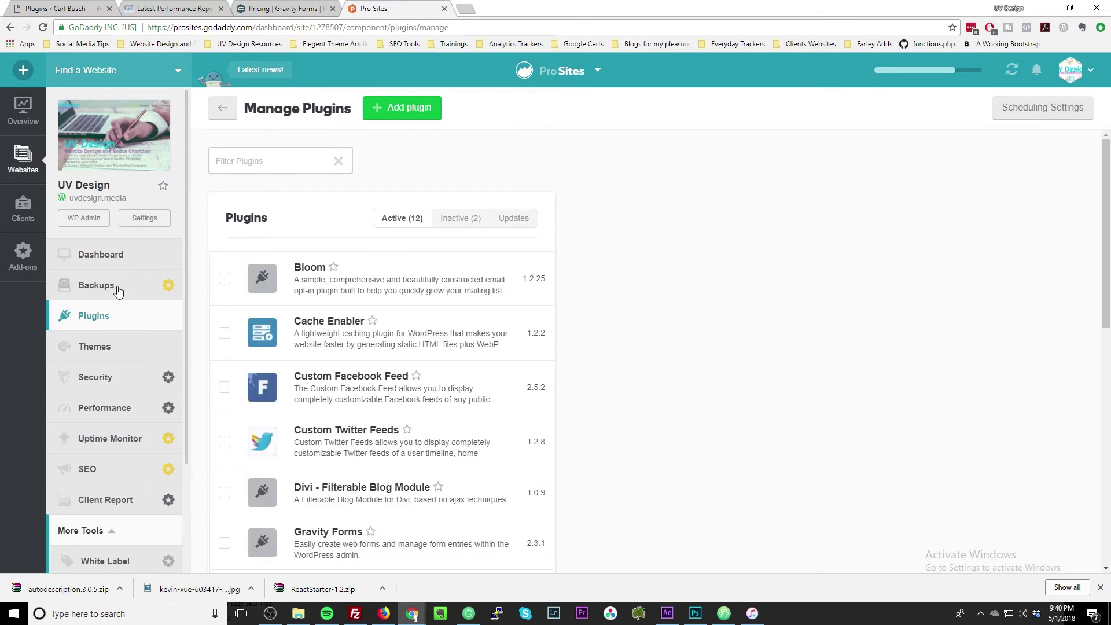
click(111, 286)
click(113, 257)
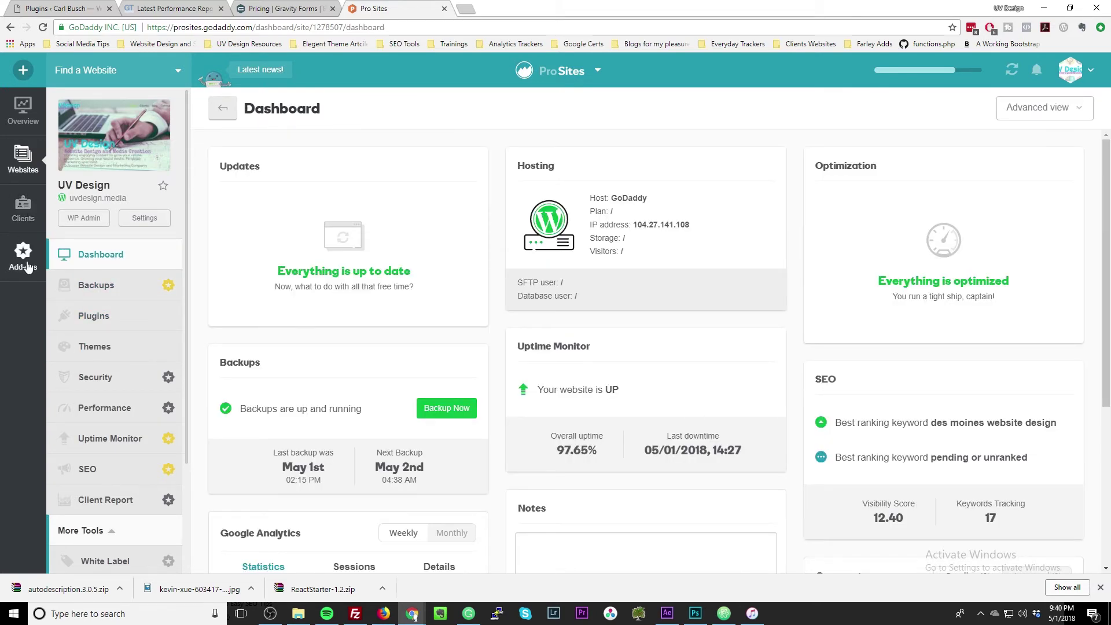
click(23, 254)
scroll(324, 312, down, 3)
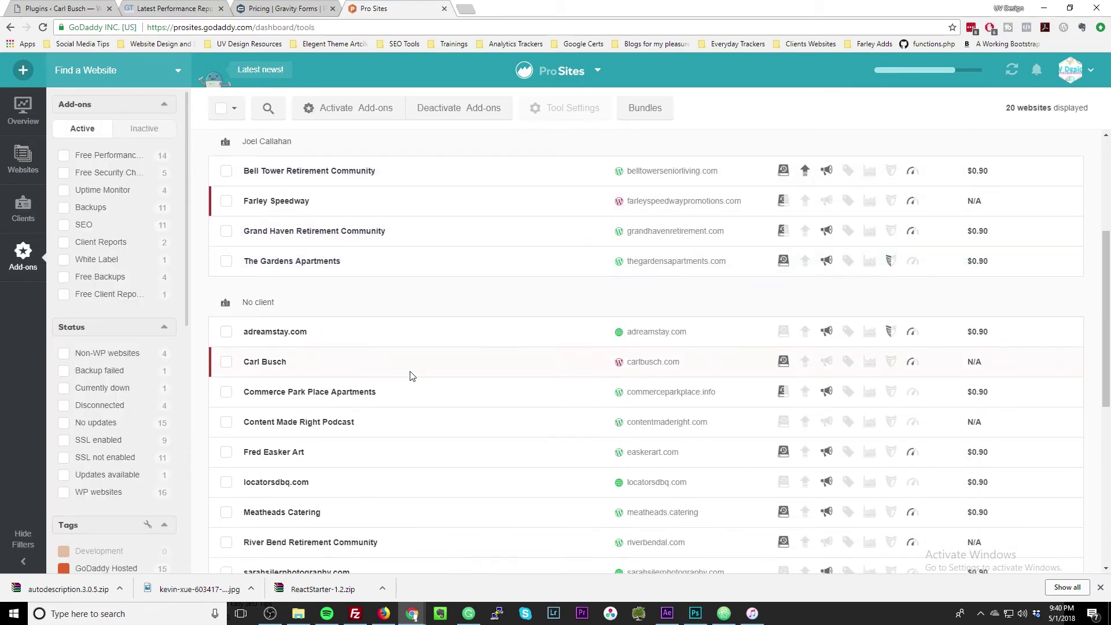
Check the overview (0 plugin updates, 1 theme update, 74 post revisions), then return to WordPress Plugins.
scroll(408, 374, up, 4)
click(26, 111)
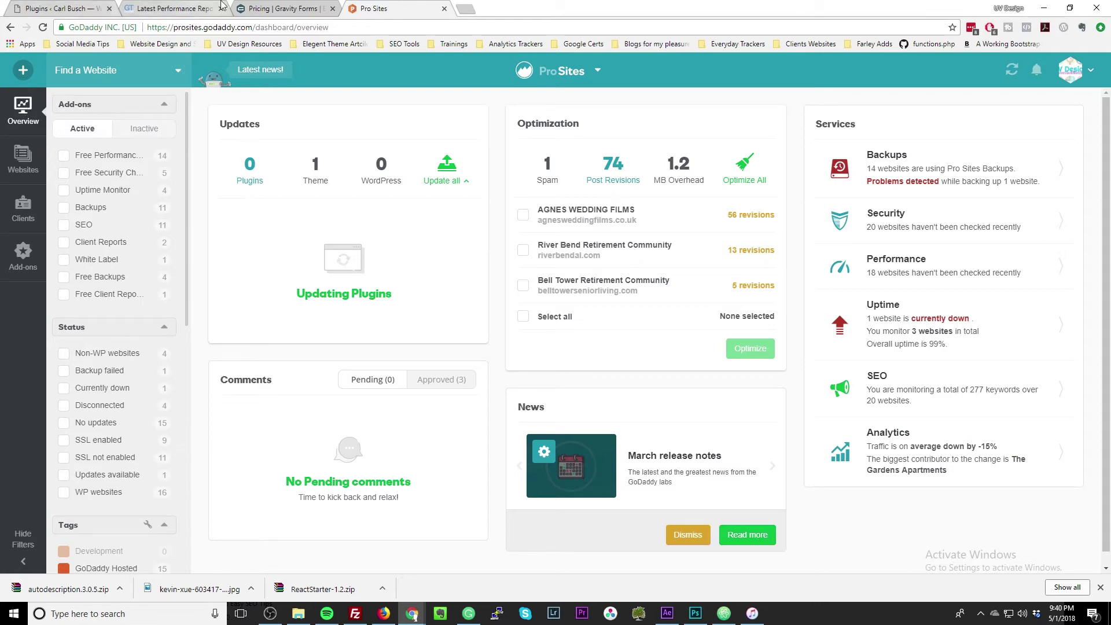
click(263, 9)
click(47, 7)
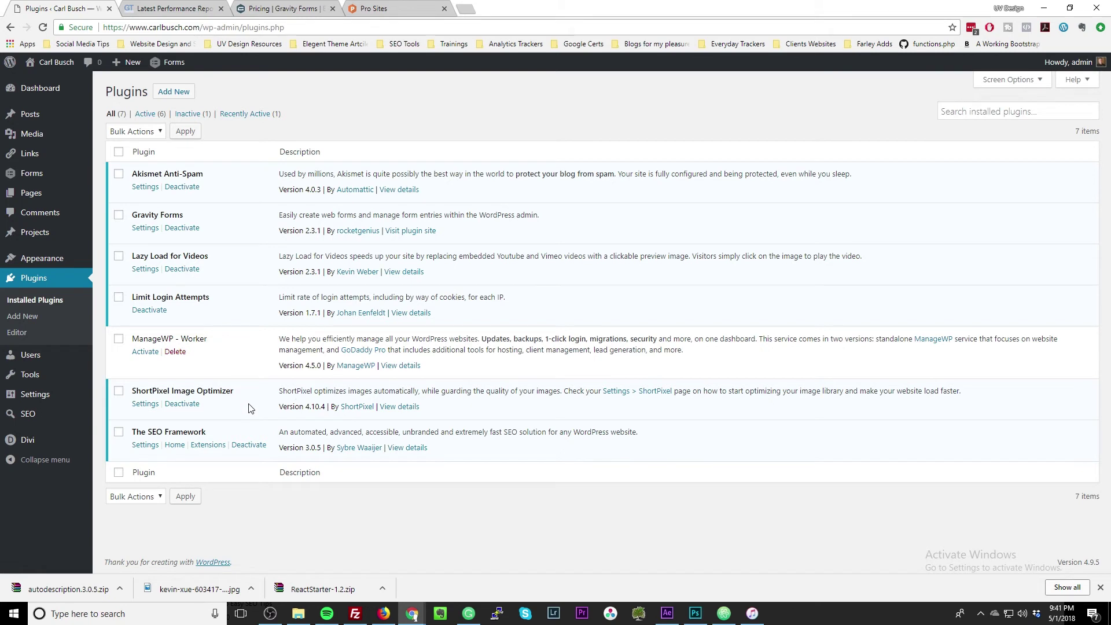
Activate the ManageWP - Worker plugin from the WordPress Installed Plugins list.
triple_click(213, 433)
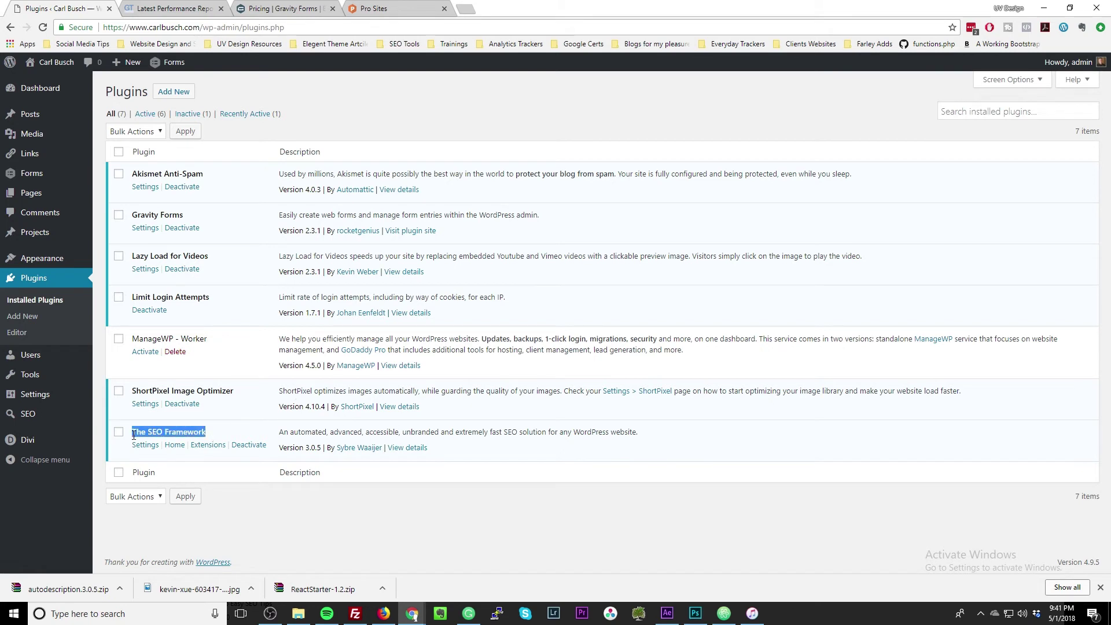
click(223, 435)
drag(249, 397, 138, 394)
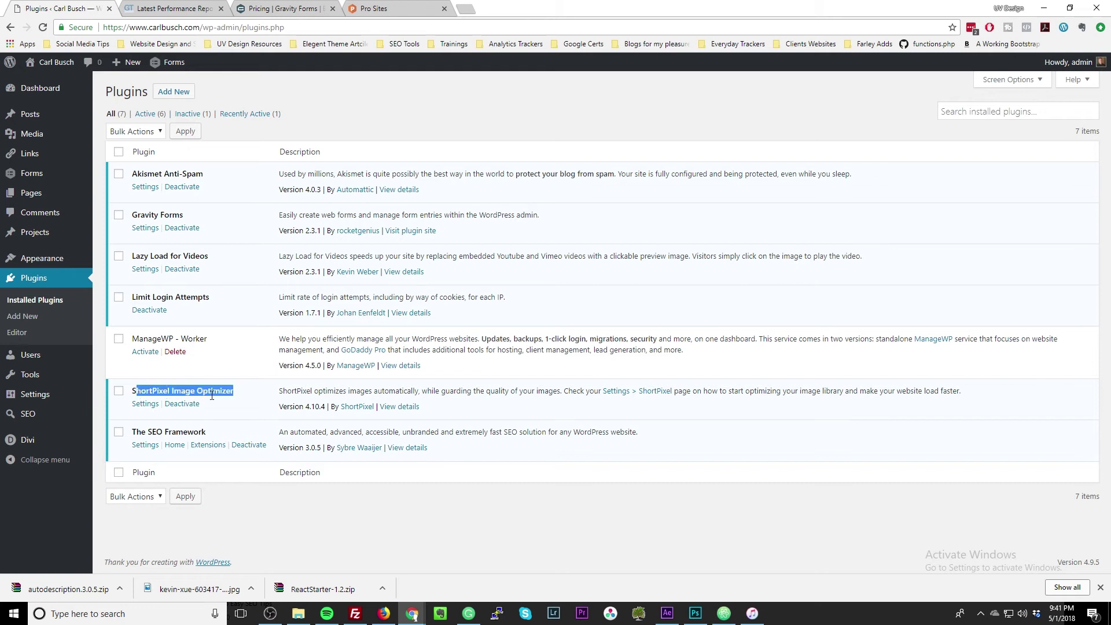
click(243, 399)
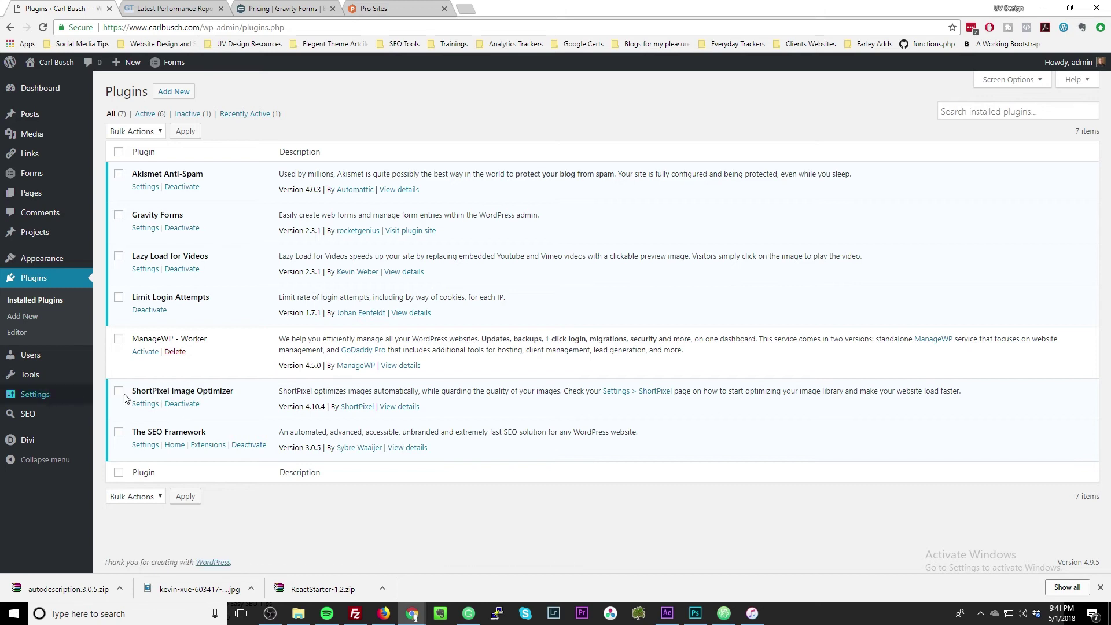
click(146, 352)
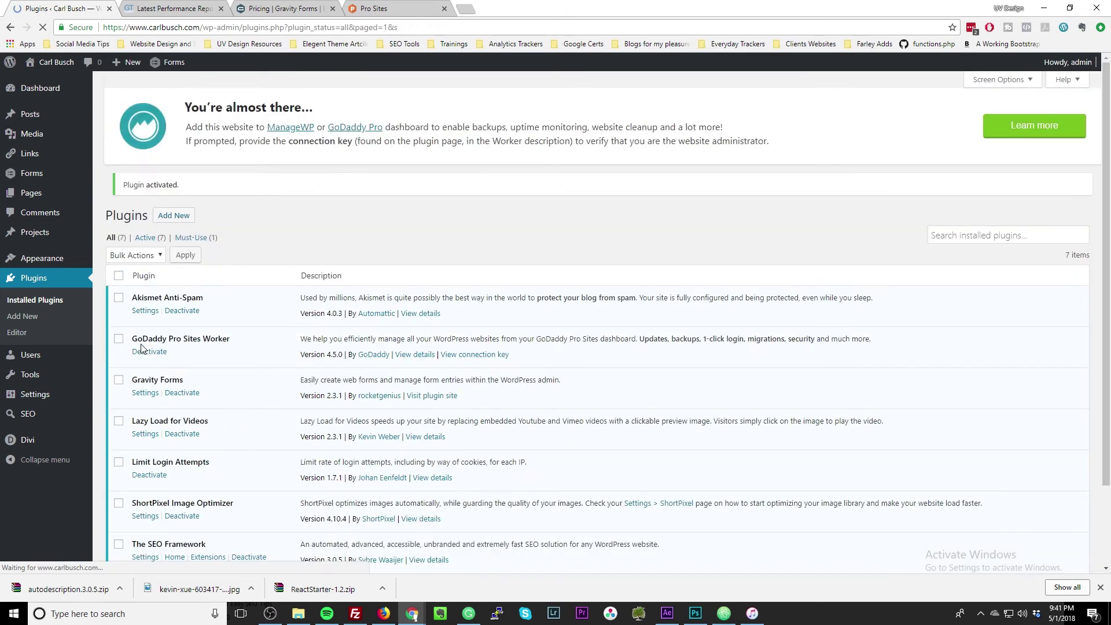
Review the now-active GoDaddy Pro Sites Worker 4.5.0 entry among the seven active plugins.
scroll(224, 368, down, 1)
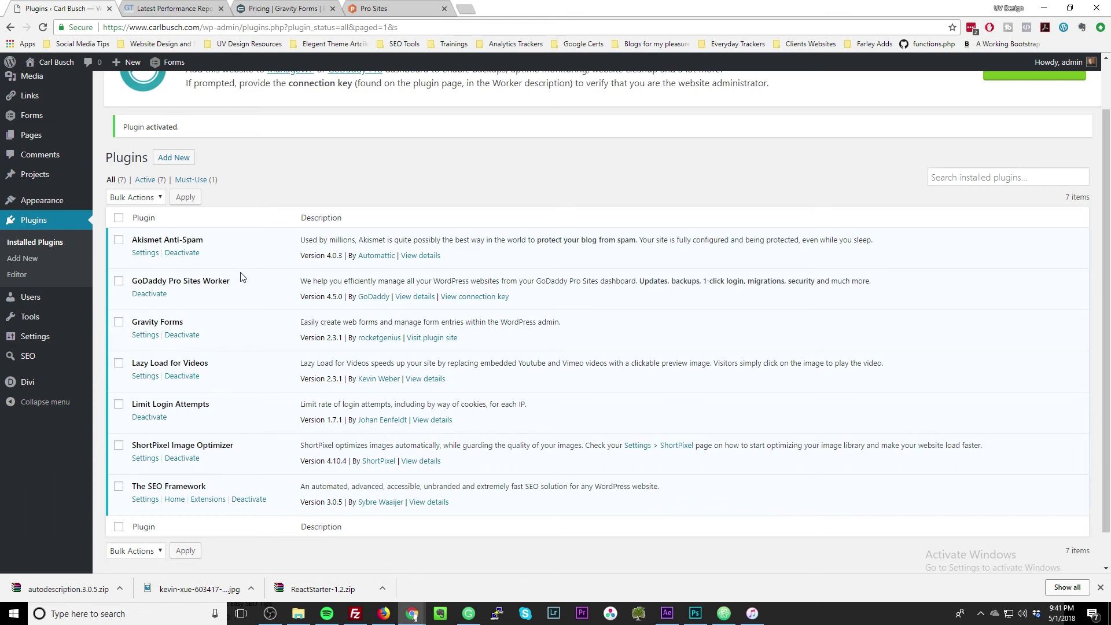
drag(137, 278, 208, 284)
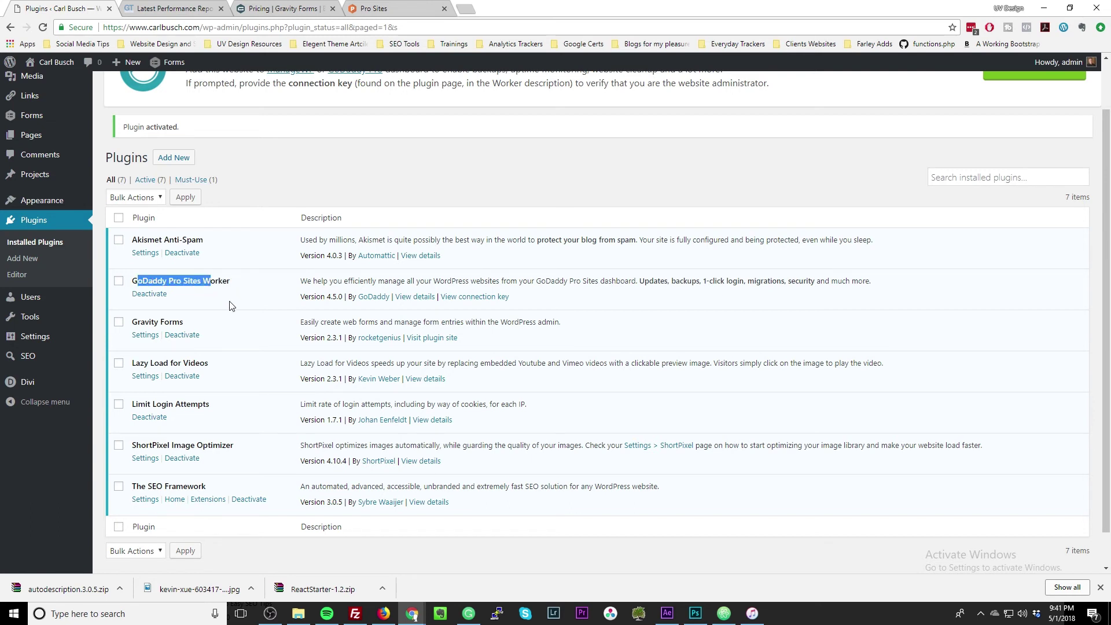
click(226, 291)
drag(227, 291, 165, 282)
triple_click(166, 282)
triple_click(172, 326)
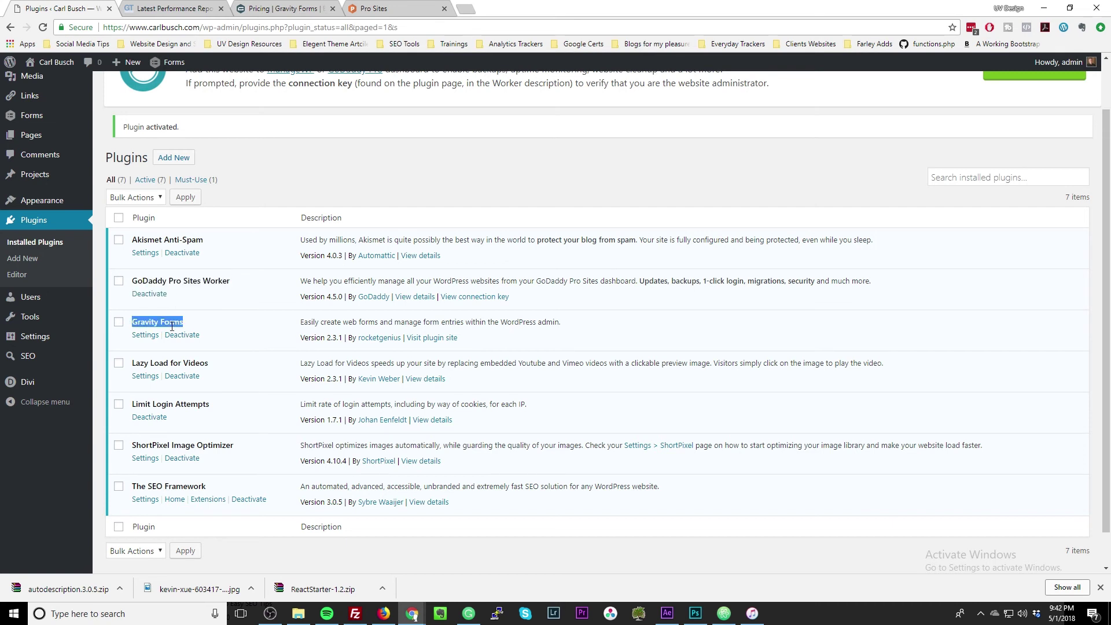